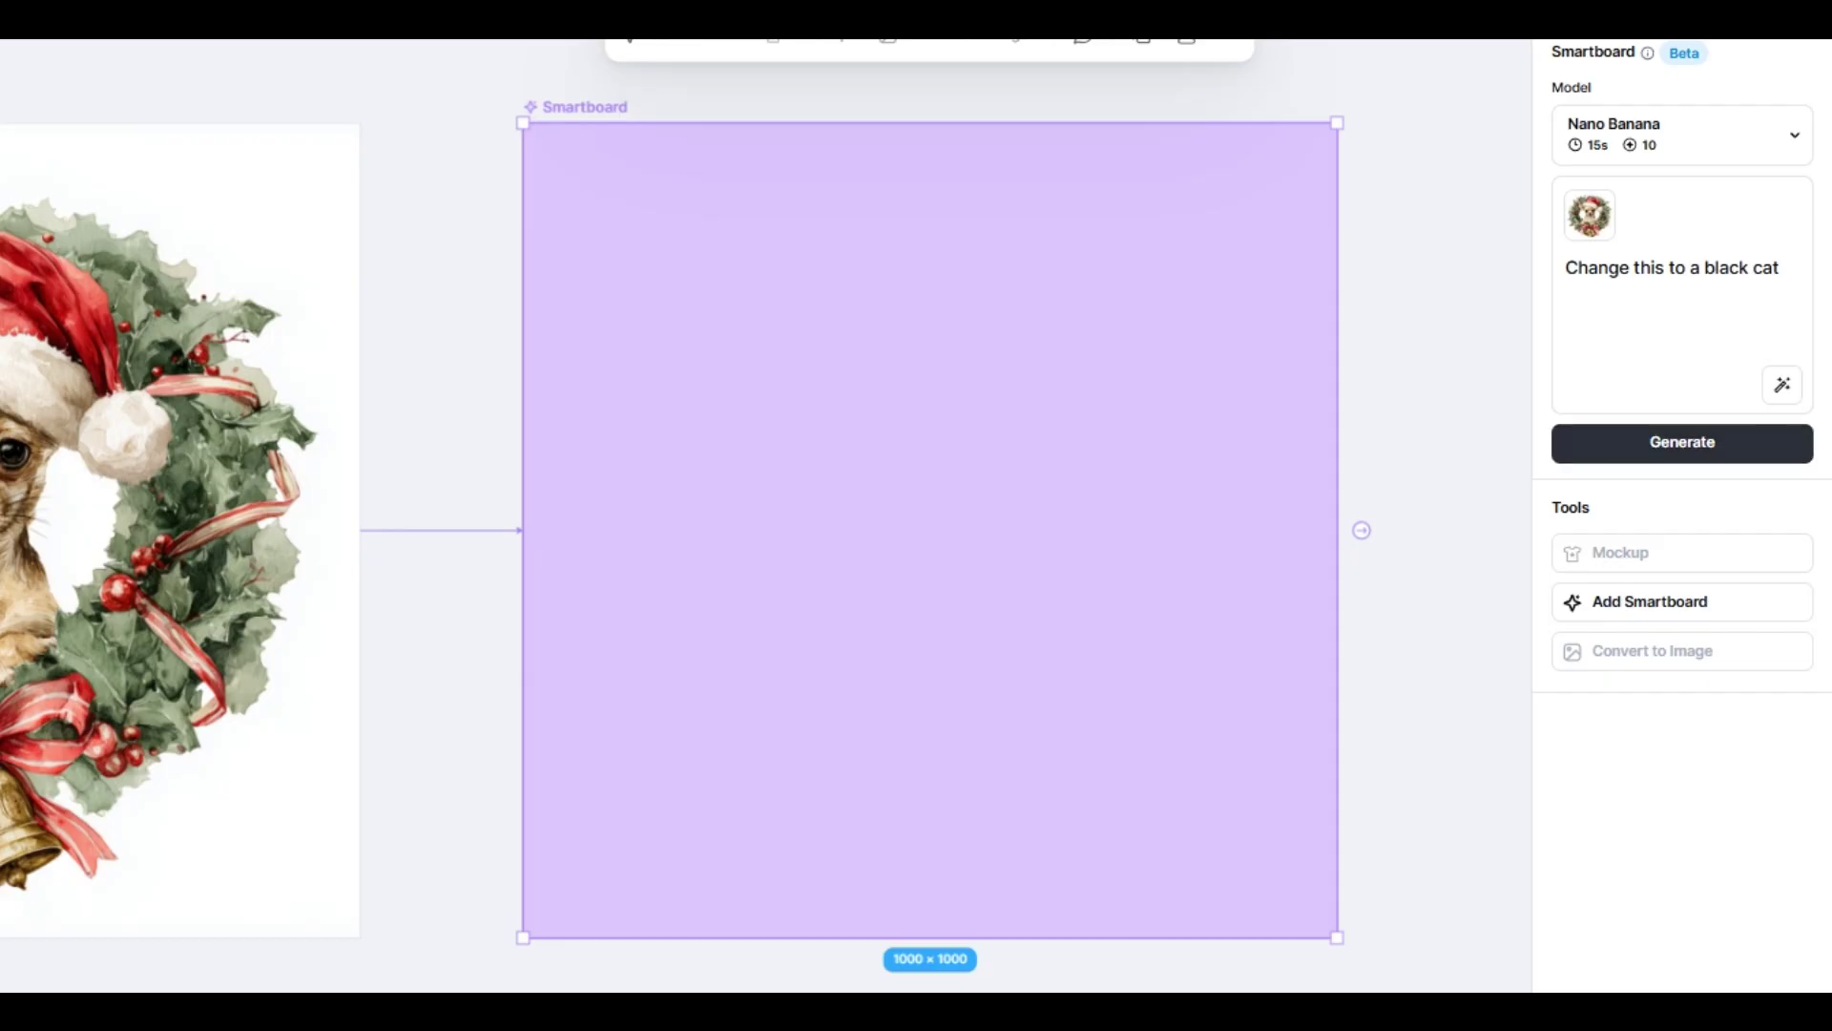
click(1568, 778)
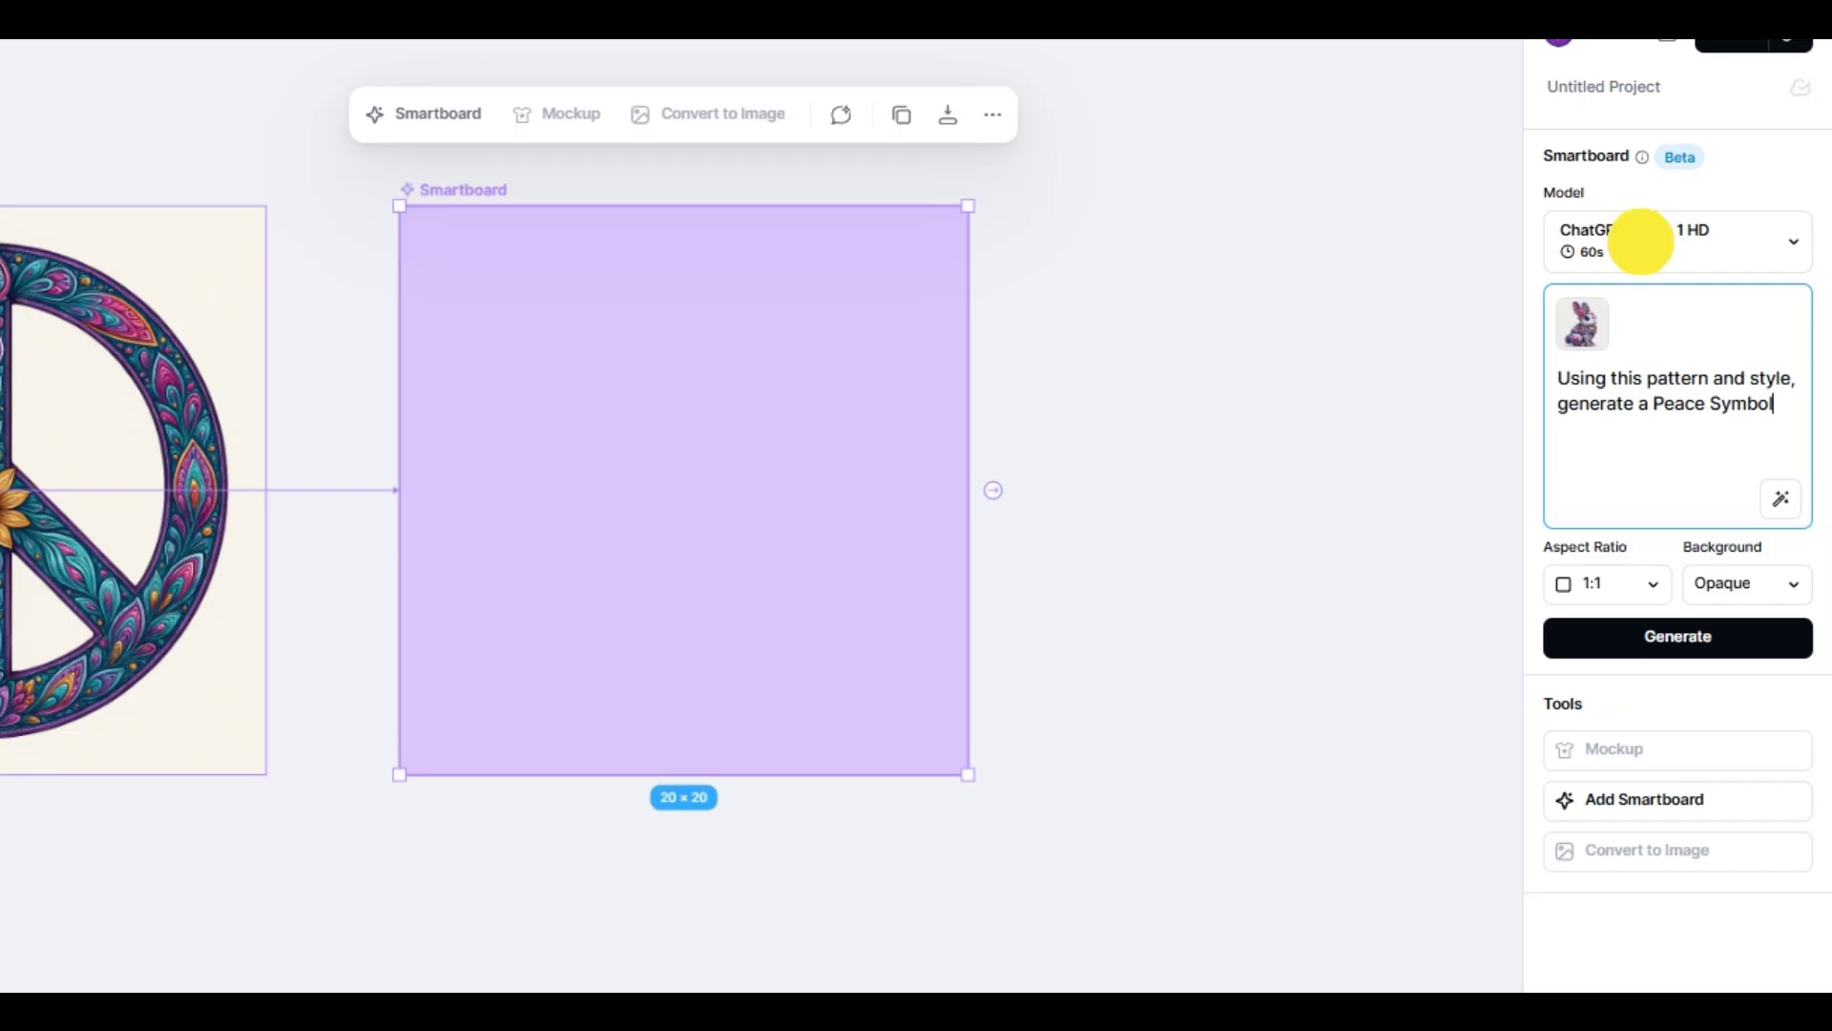
click(1636, 239)
click(1268, 470)
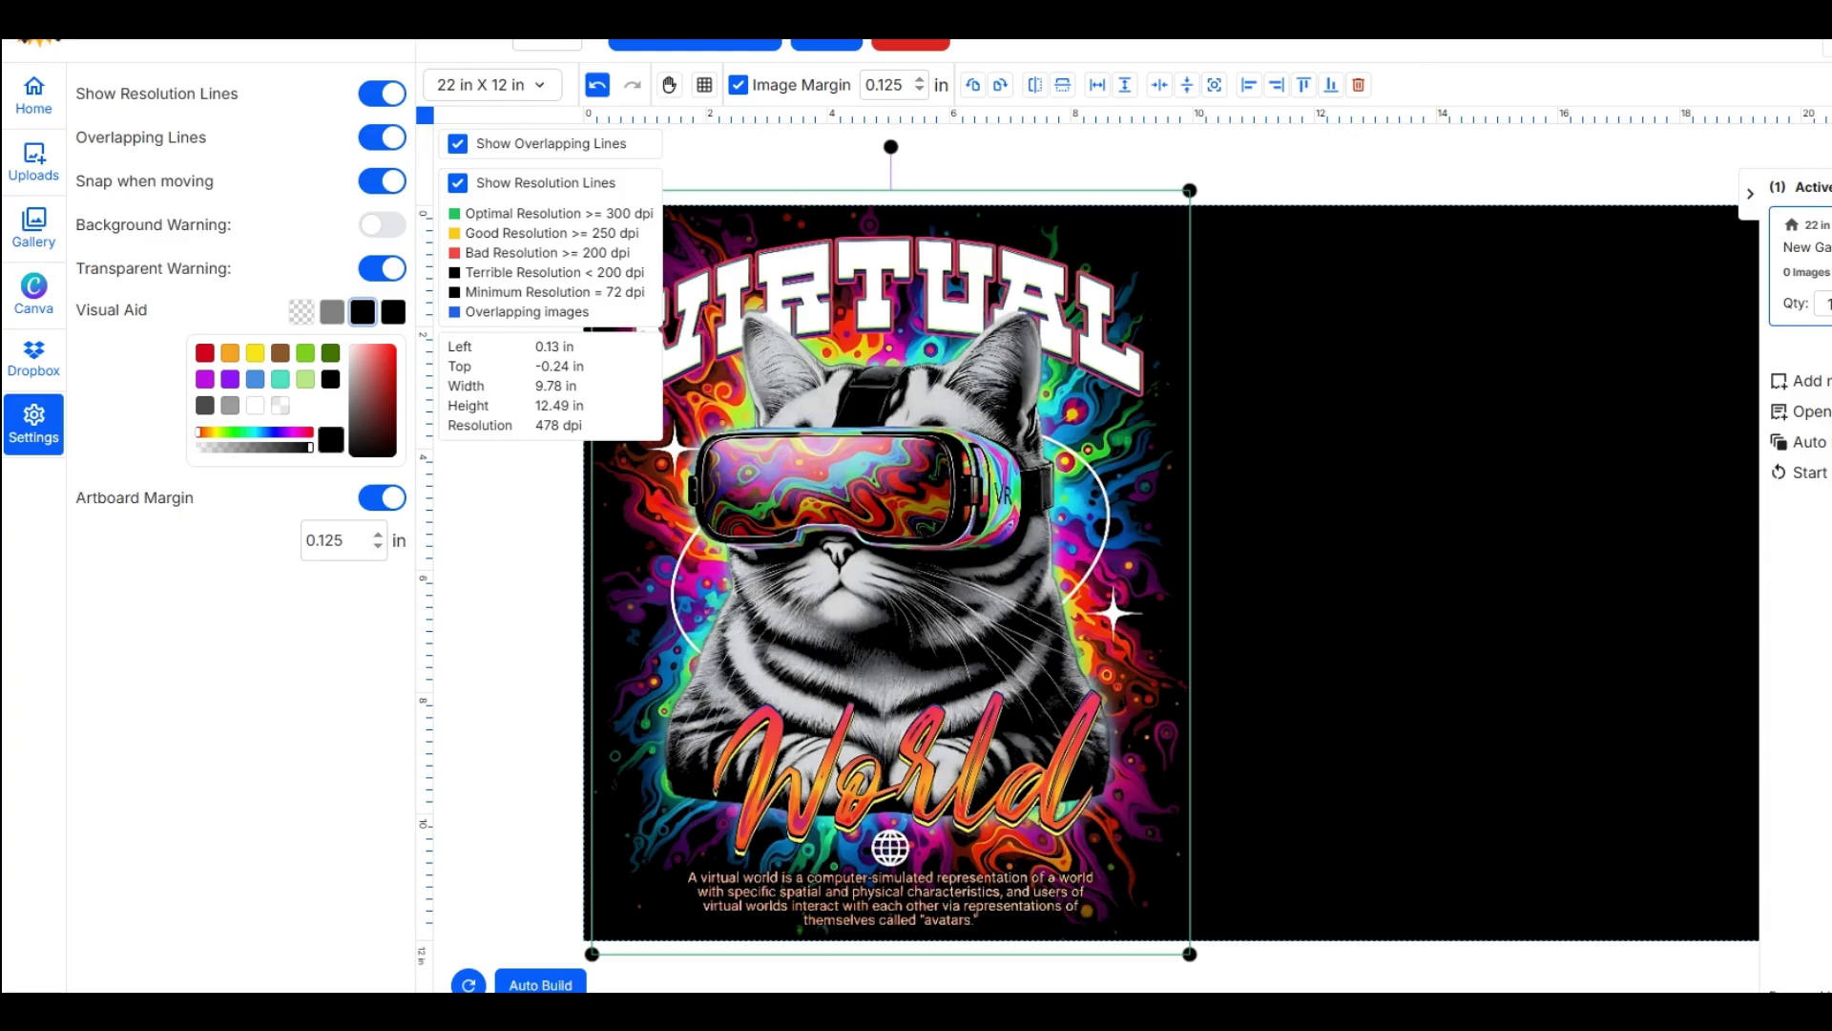
Step: Preview the virtual-reality cat design on a grey artboard background and switch back to the black one
click(331, 311)
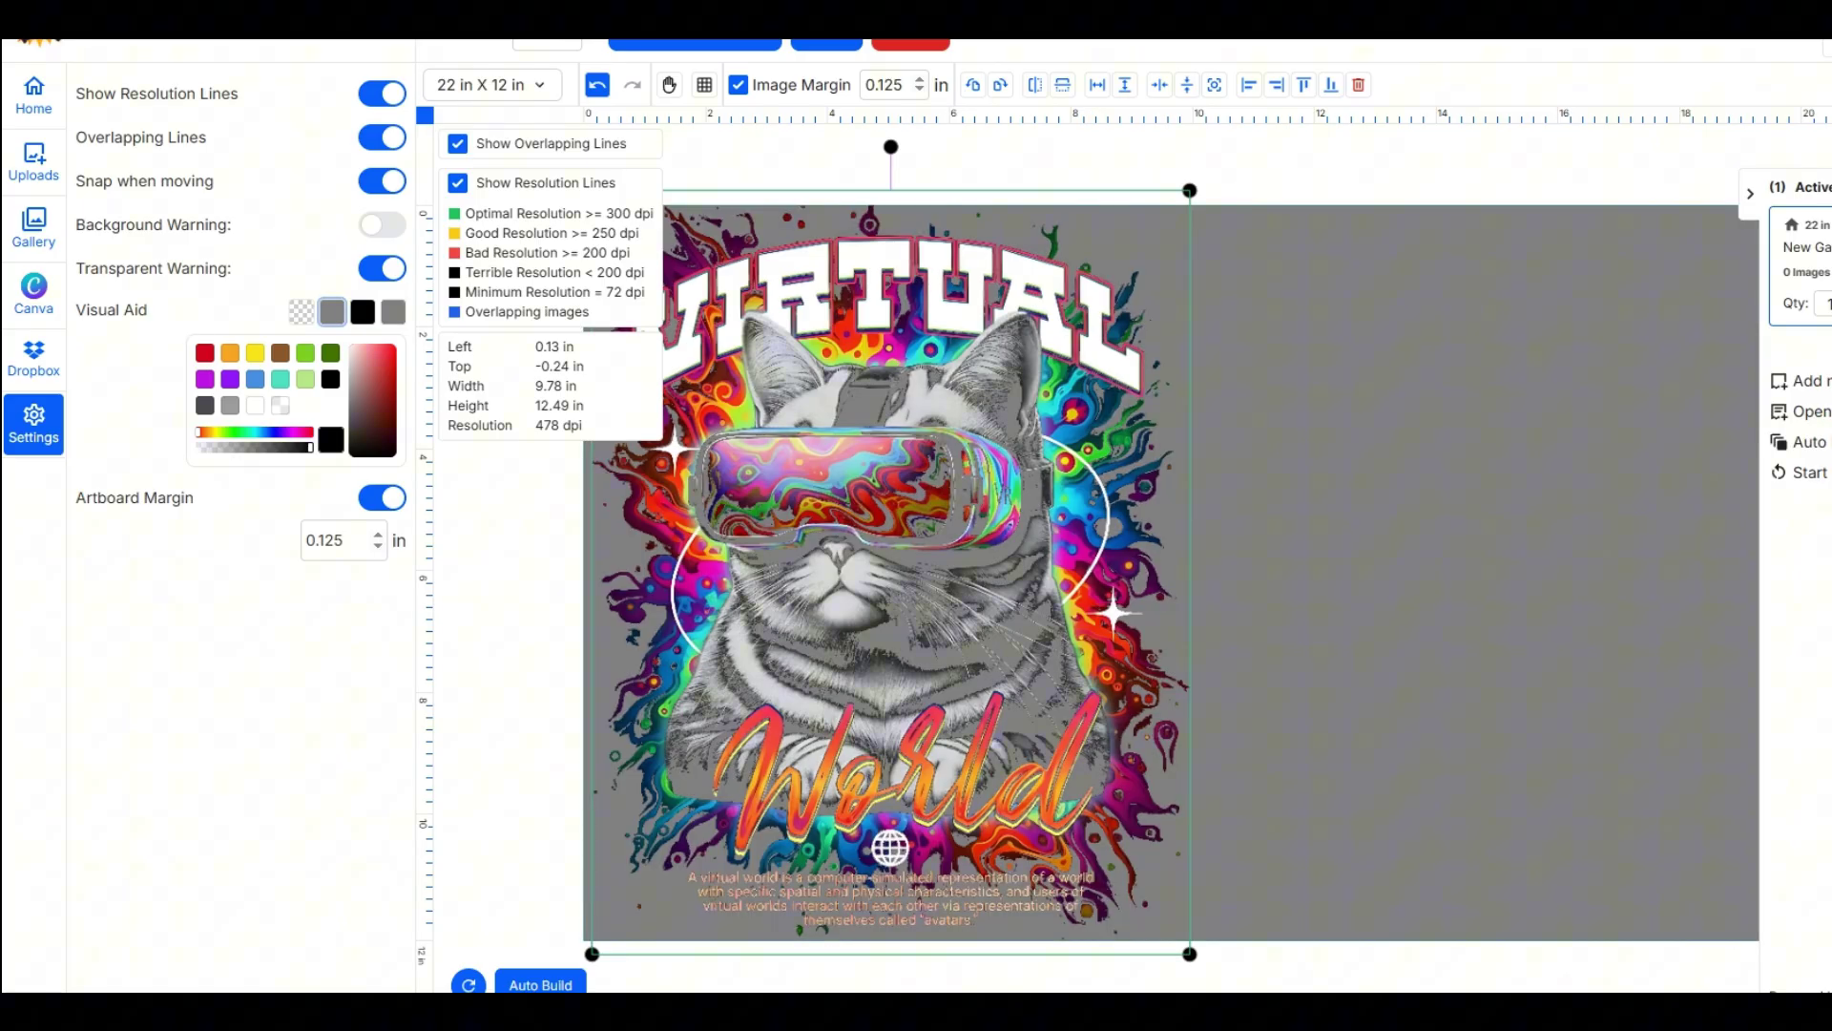
click(362, 311)
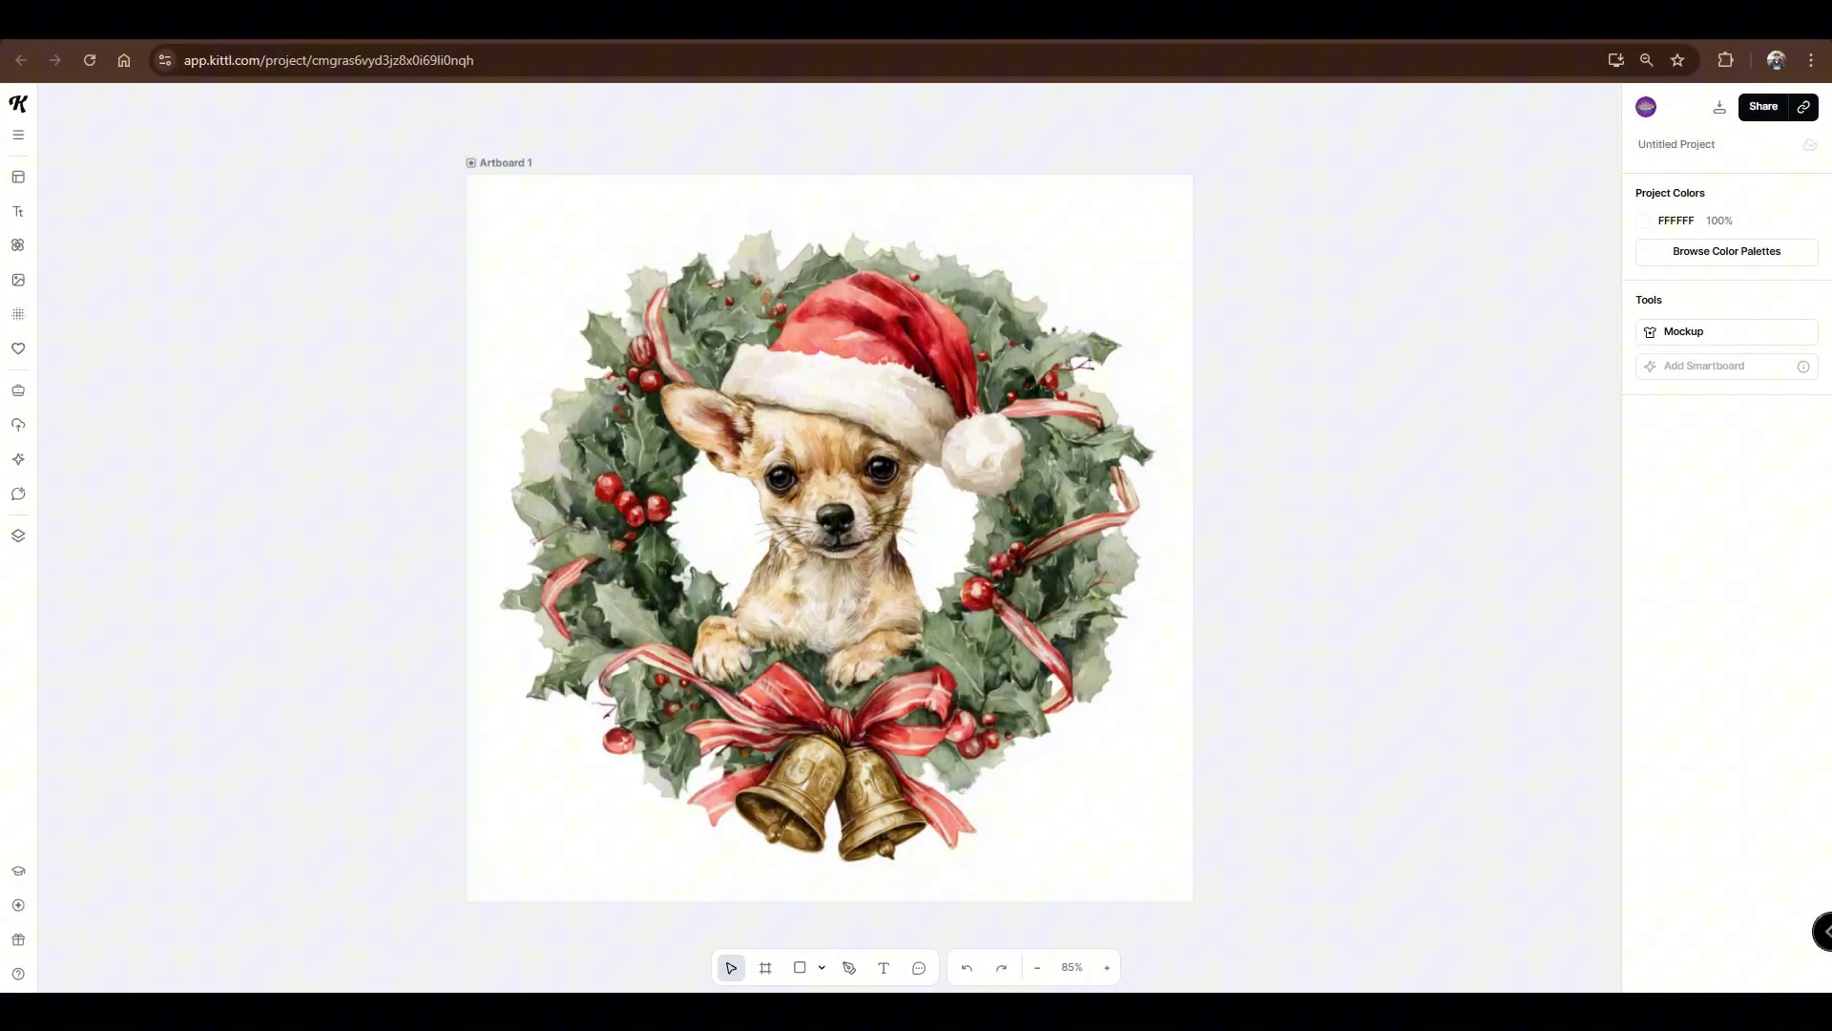
Step: Add a Smartboard linked to Artboard 1 with the chihuahua wreath and select it for prompting
drag(1420, 532, 1124, 505)
click(178, 136)
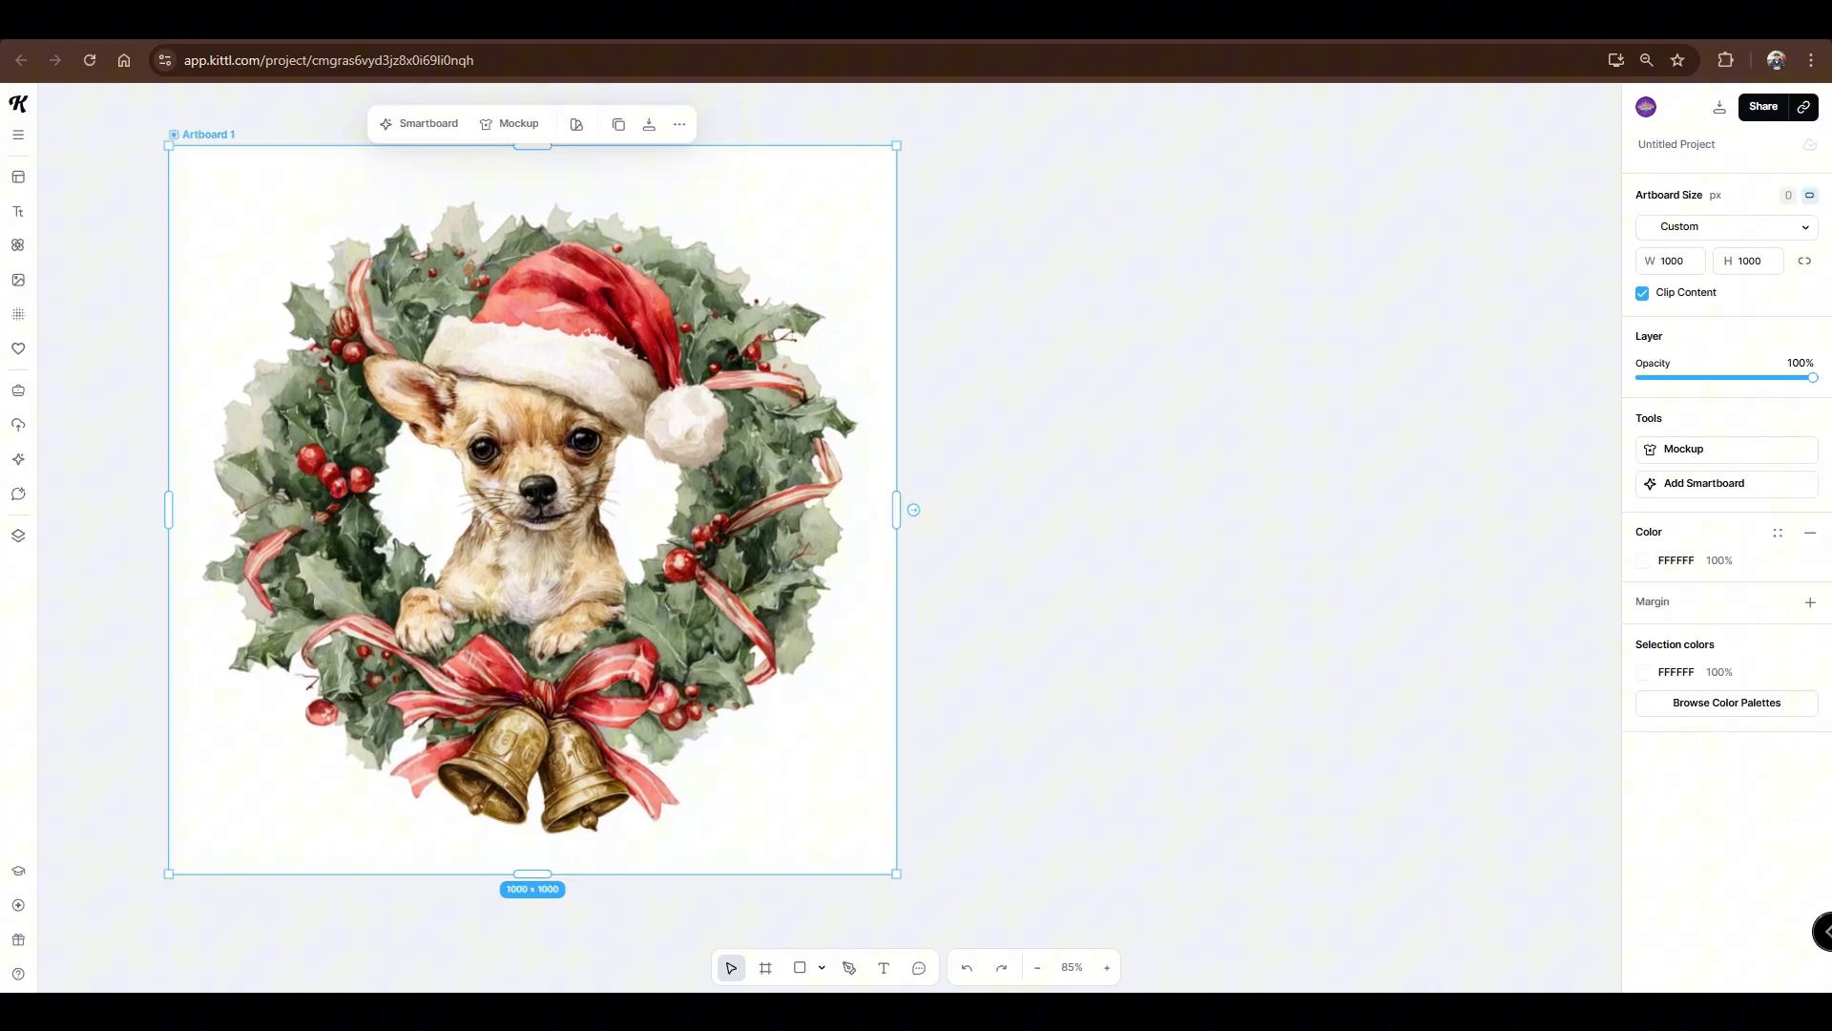
click(420, 123)
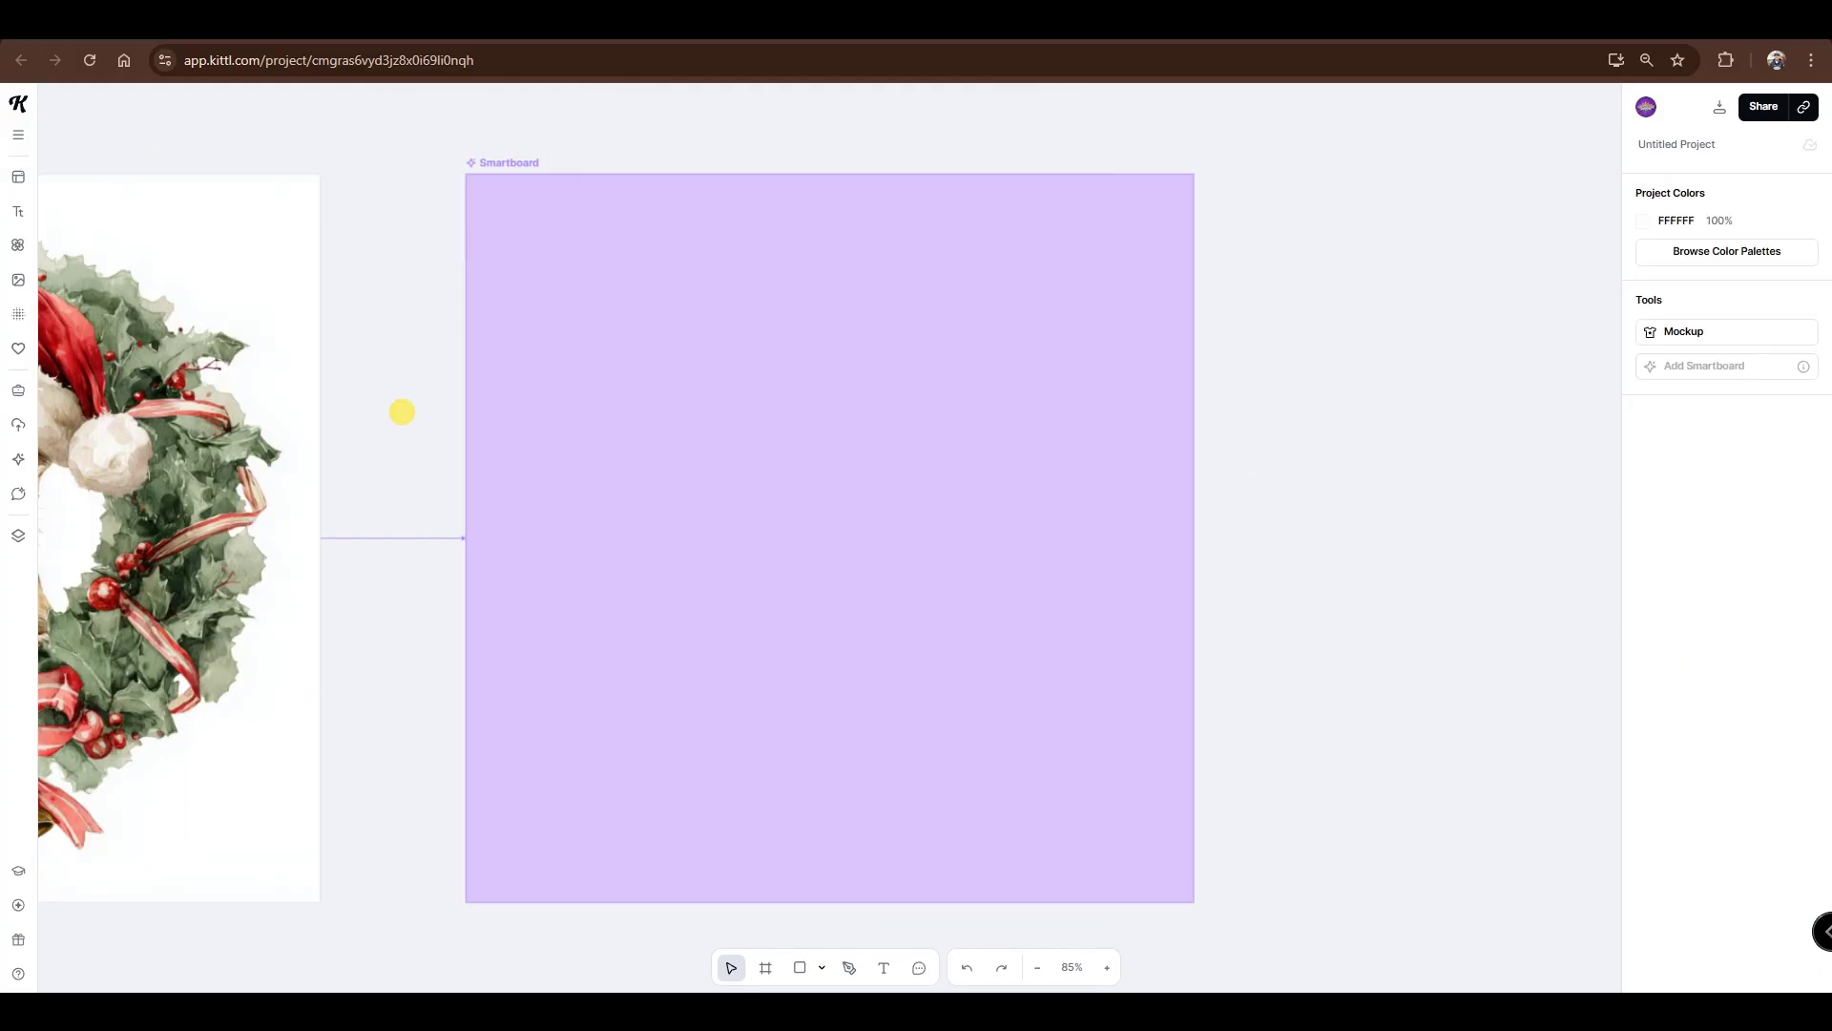
drag(443, 458, 889, 459)
scroll(889, 481, down, 3)
click(1200, 526)
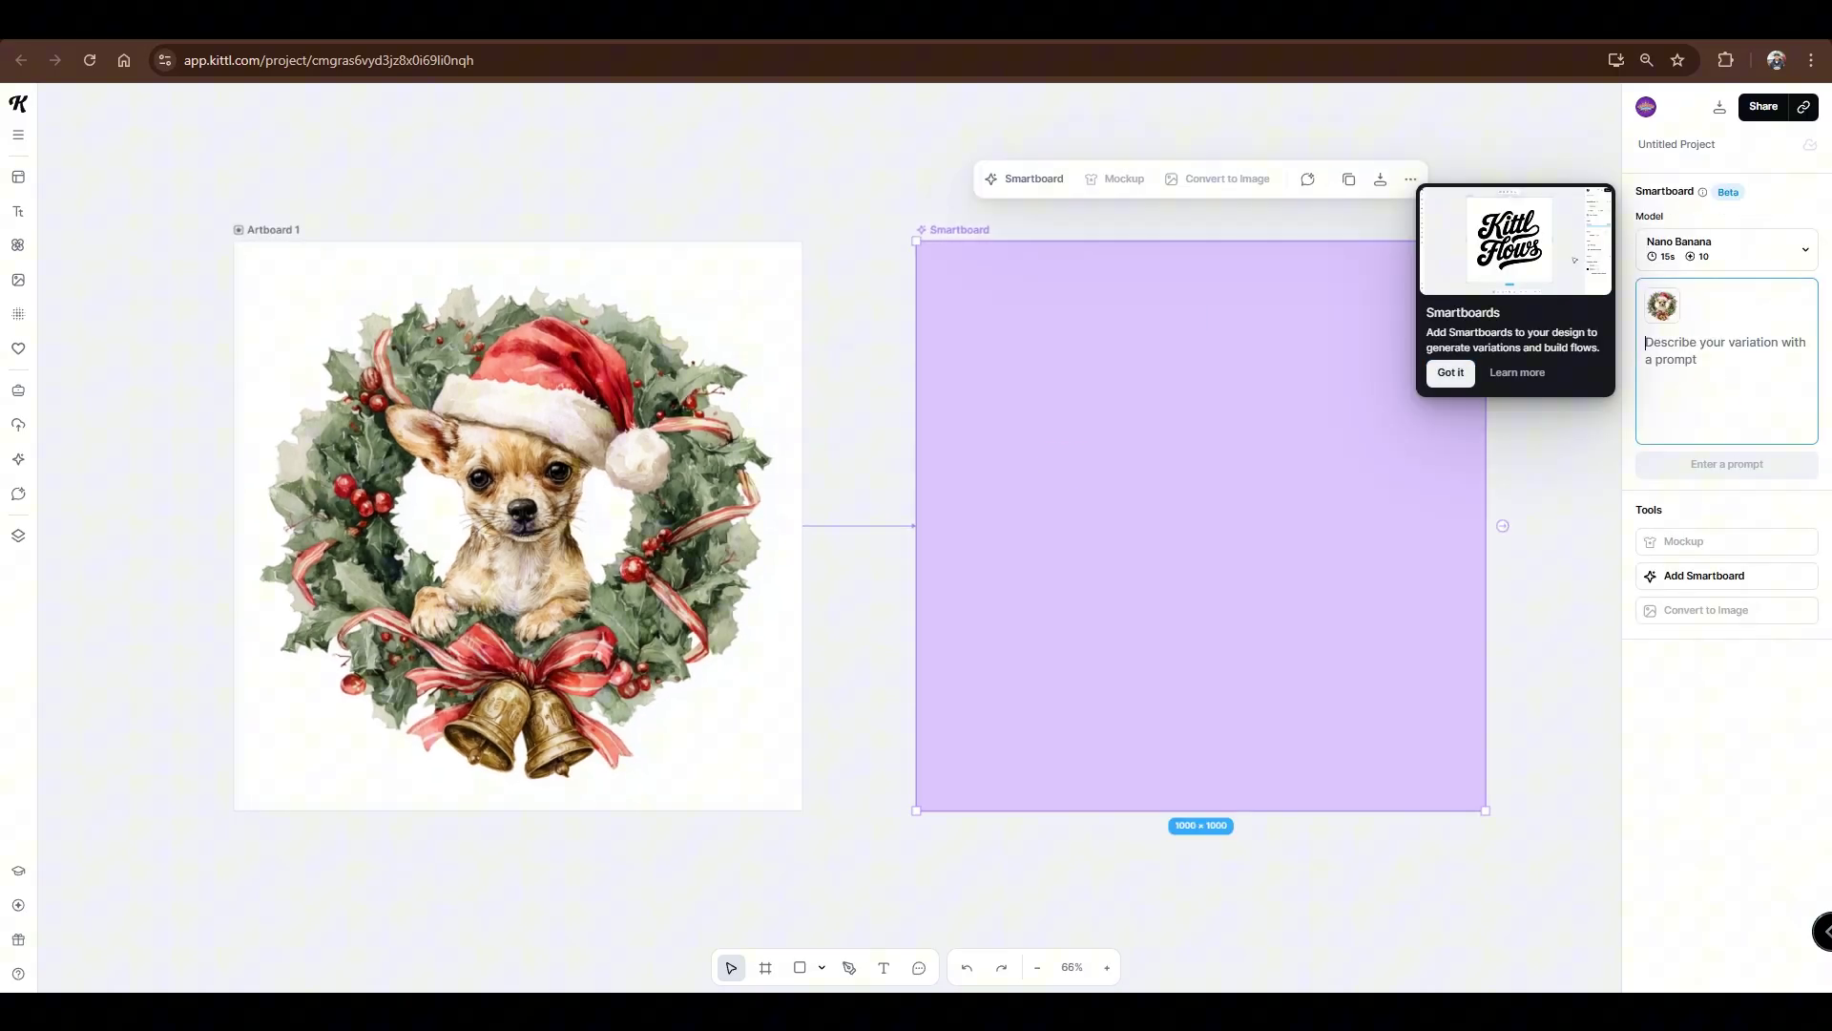
Step: Generate the Smartboard's variation with the Nano Banana model and the prompt "Change this to a black cat"
text(Change this to a black cat)
click(1725, 249)
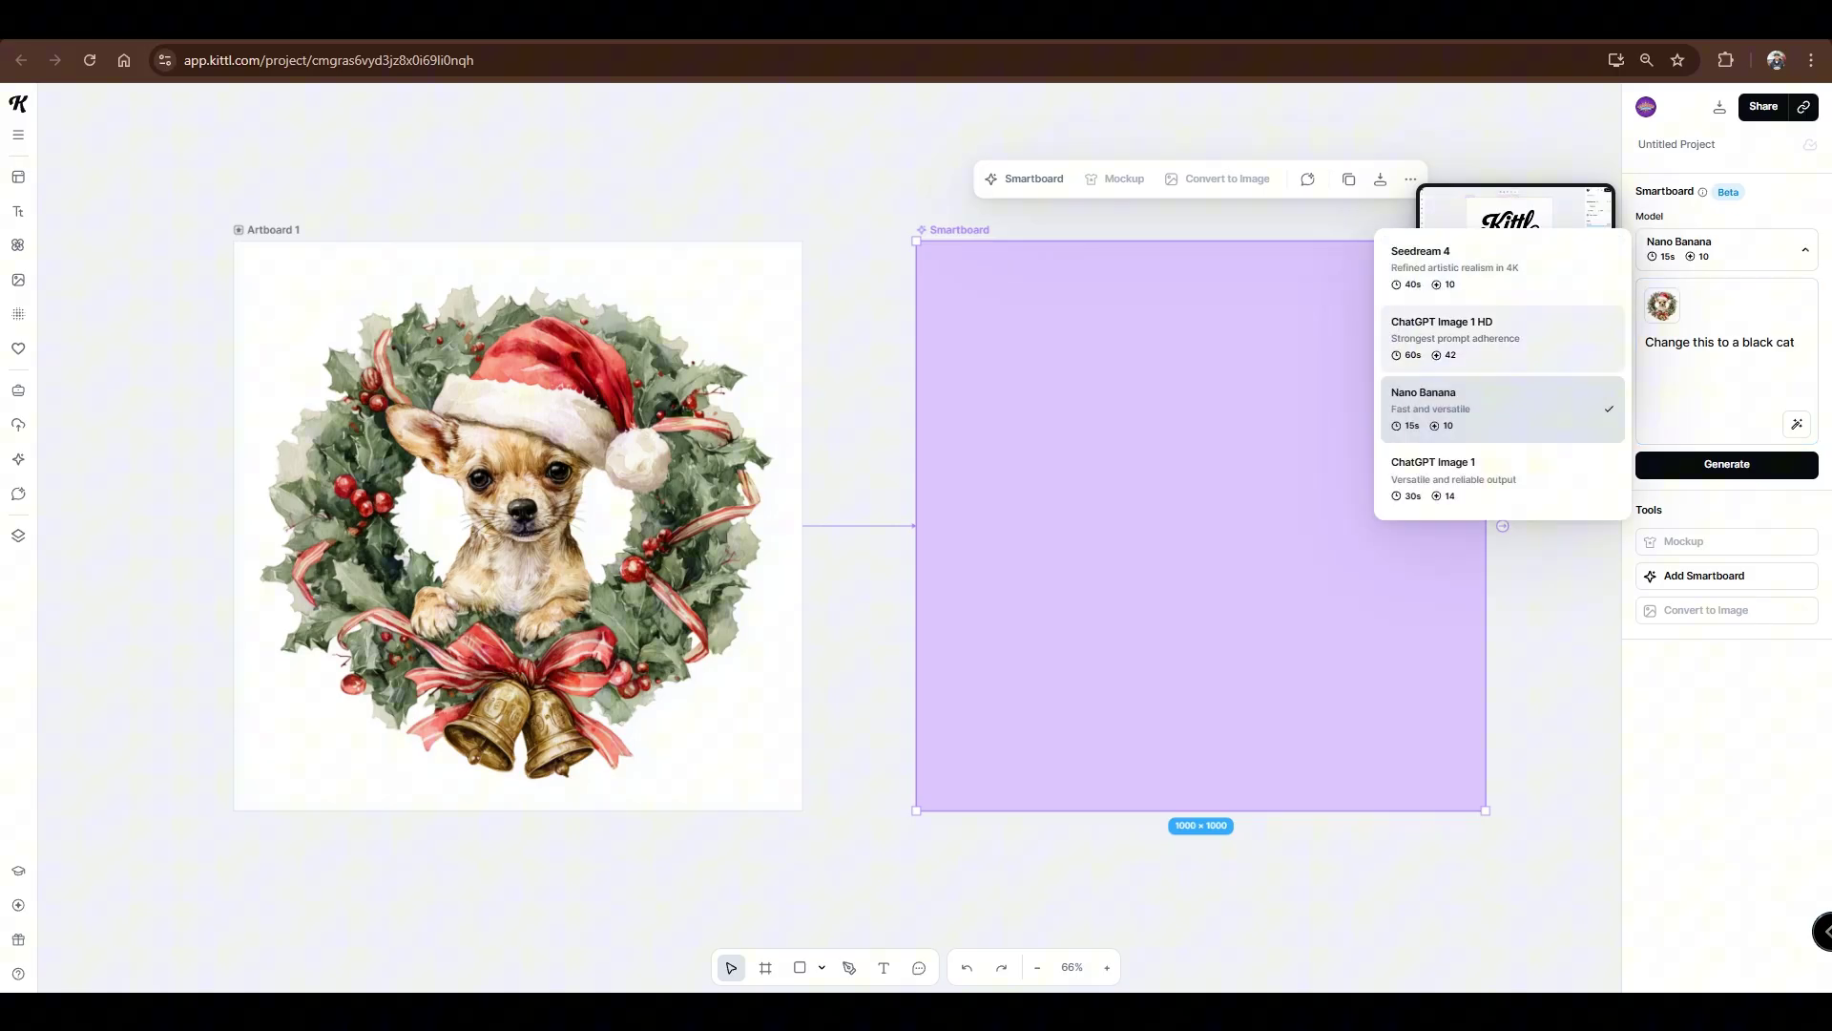
click(1460, 408)
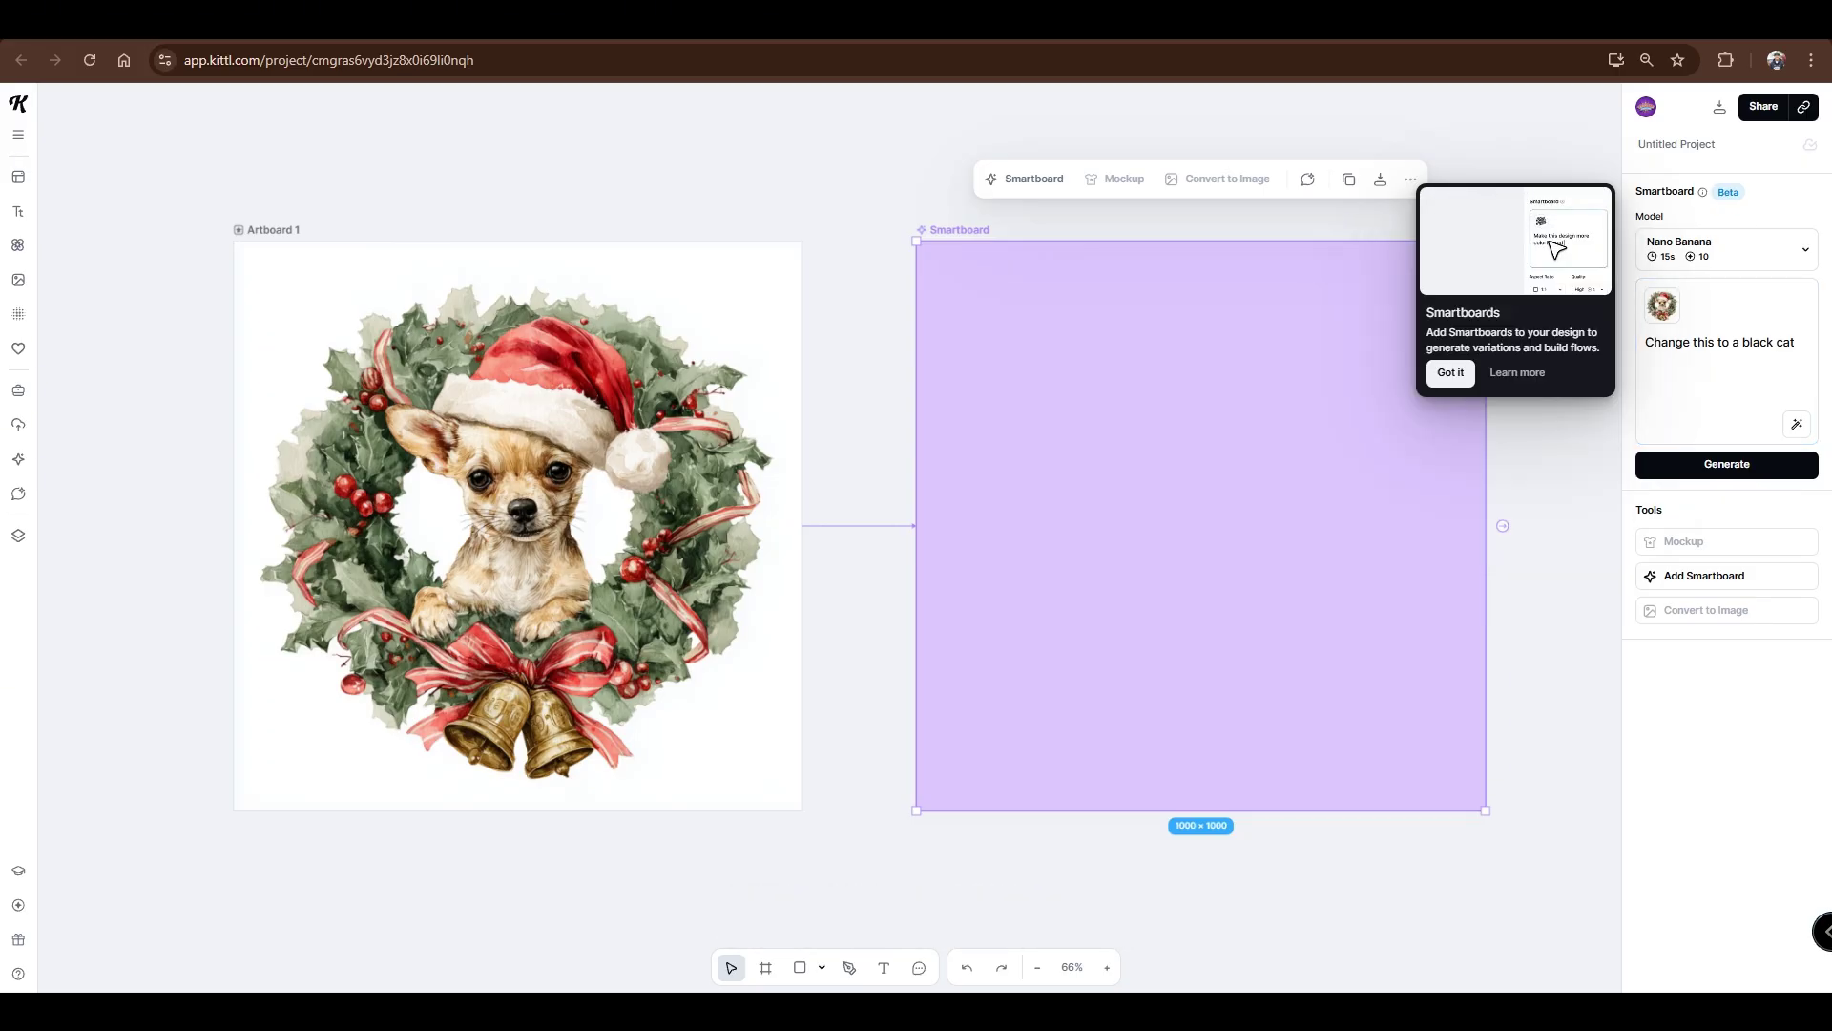
click(1727, 464)
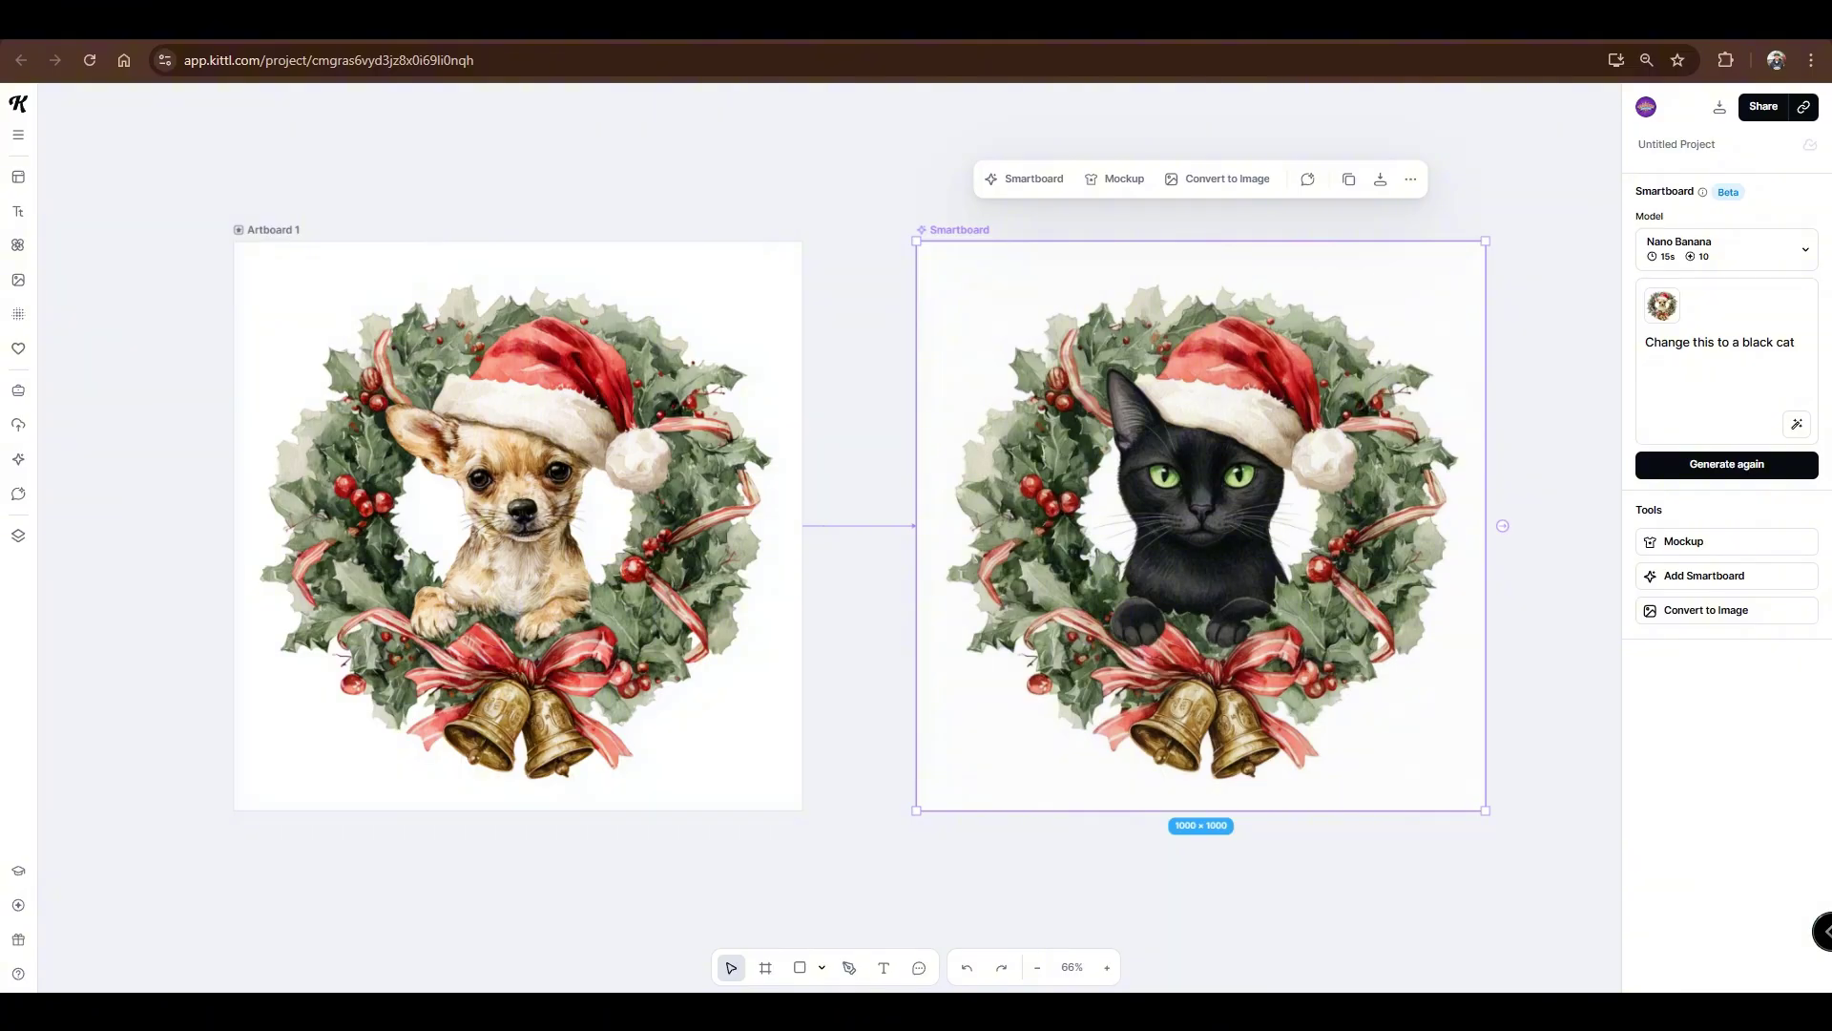
click(1534, 547)
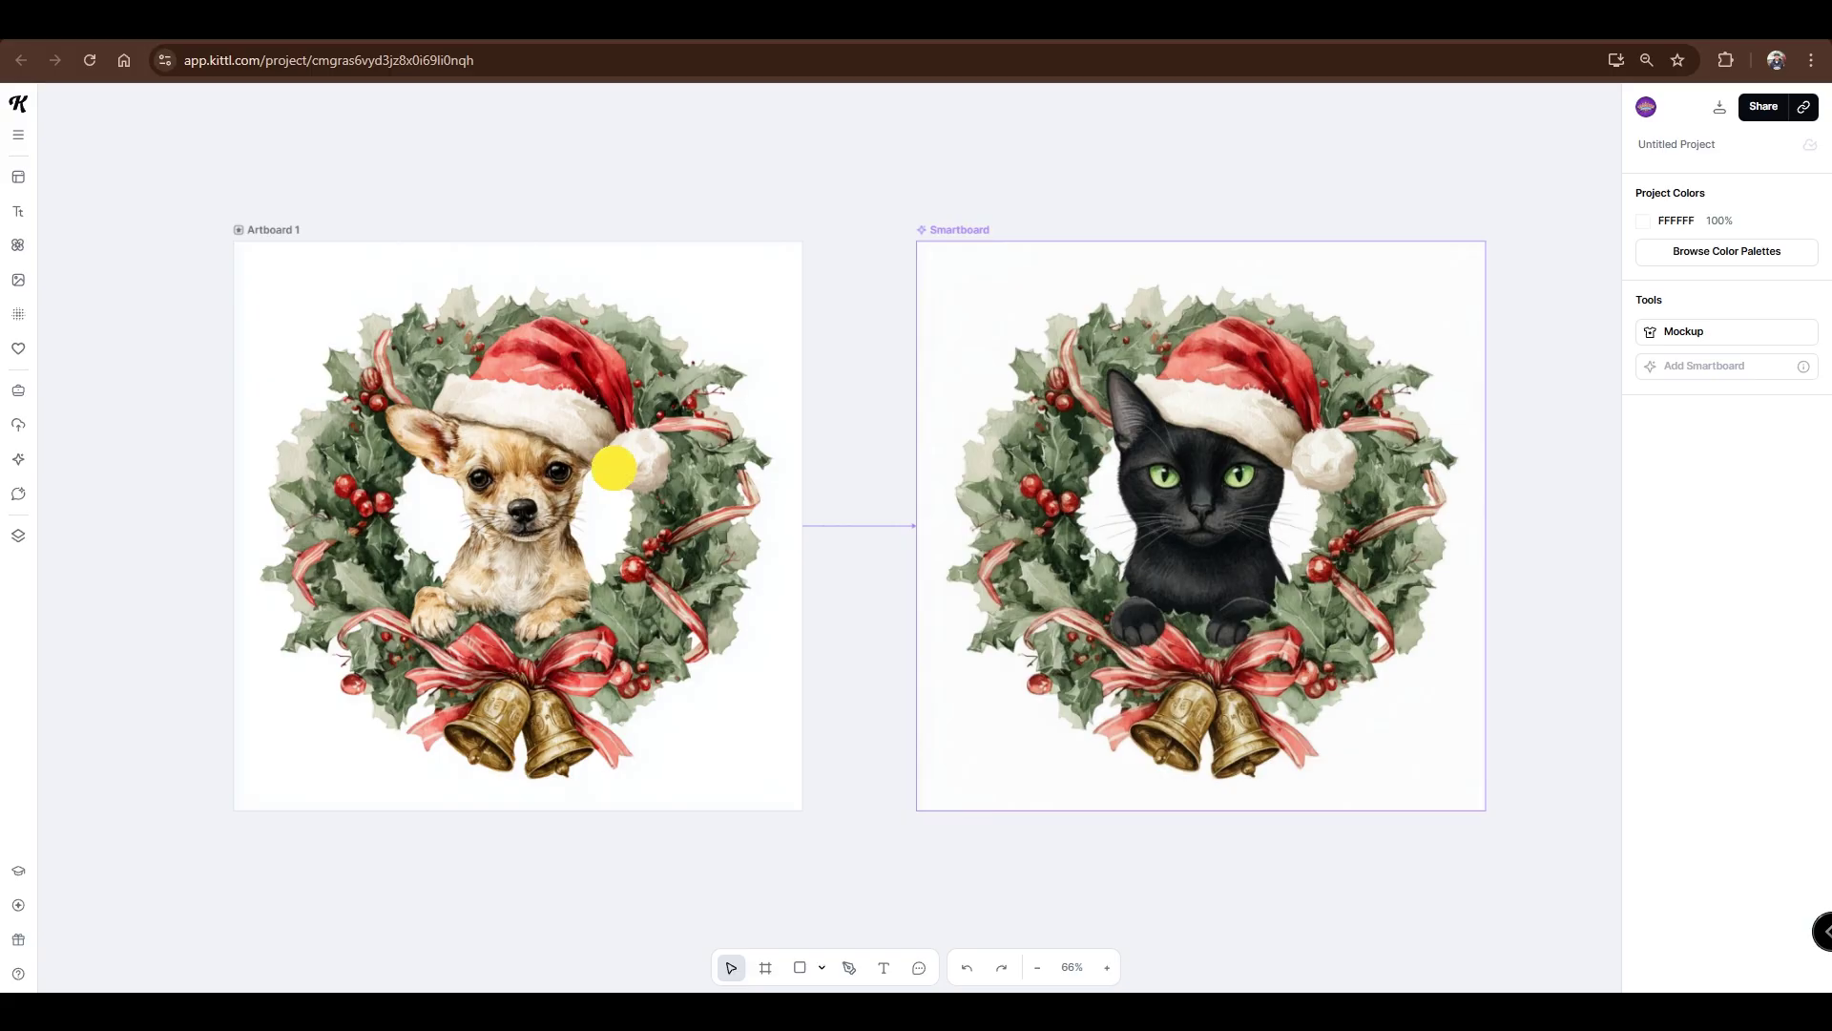
Step: Add a second Smartboard linked to the chihuahua artboard and select it
click(614, 468)
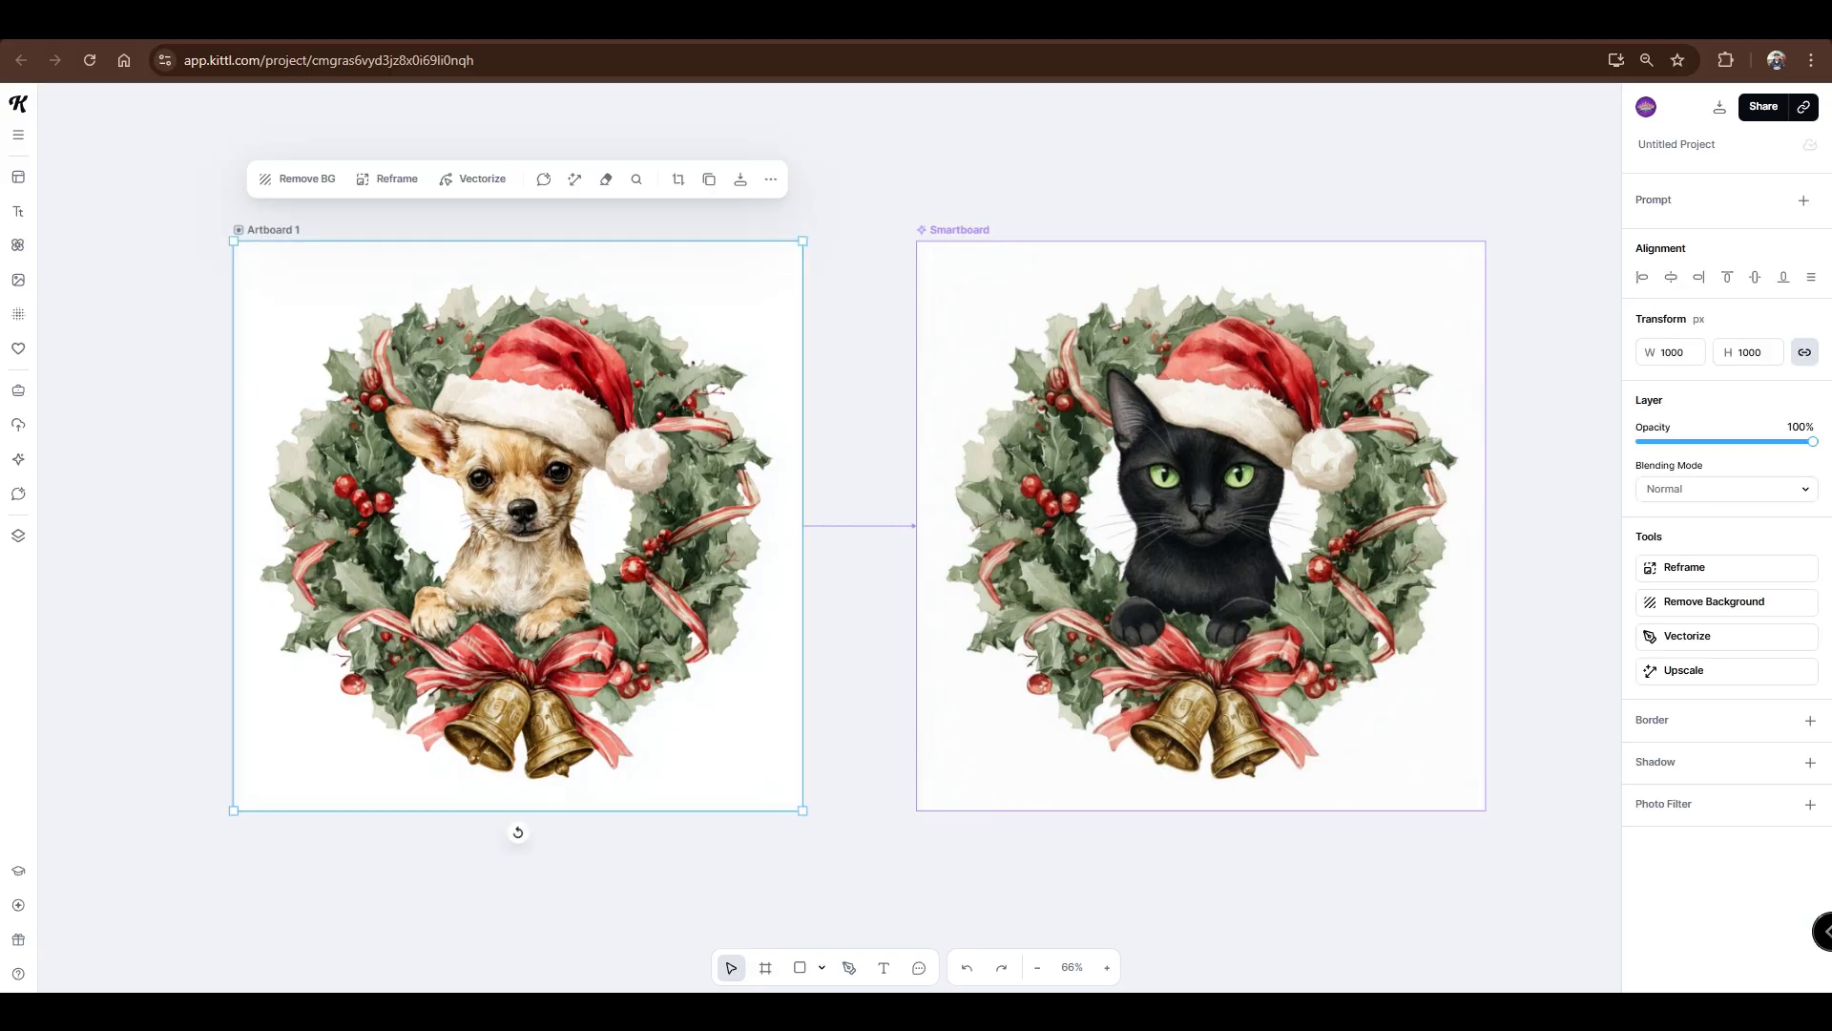
key(Escape)
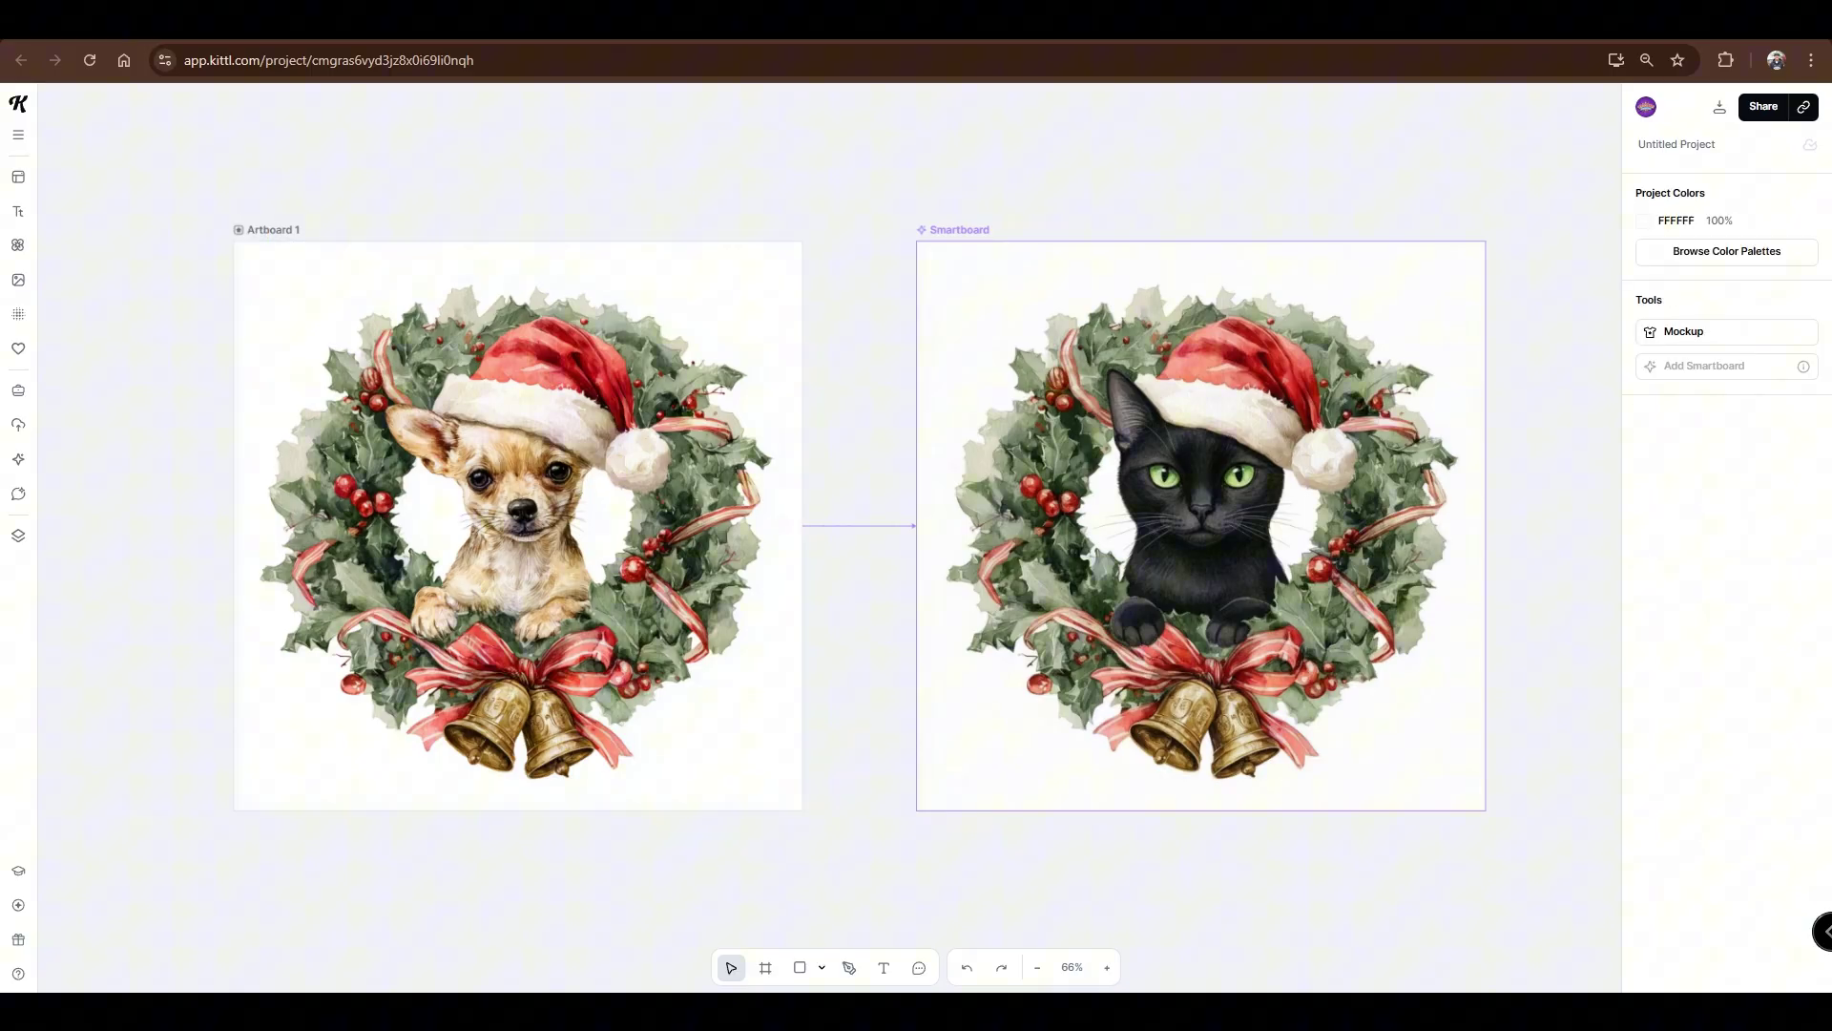
click(273, 229)
click(420, 179)
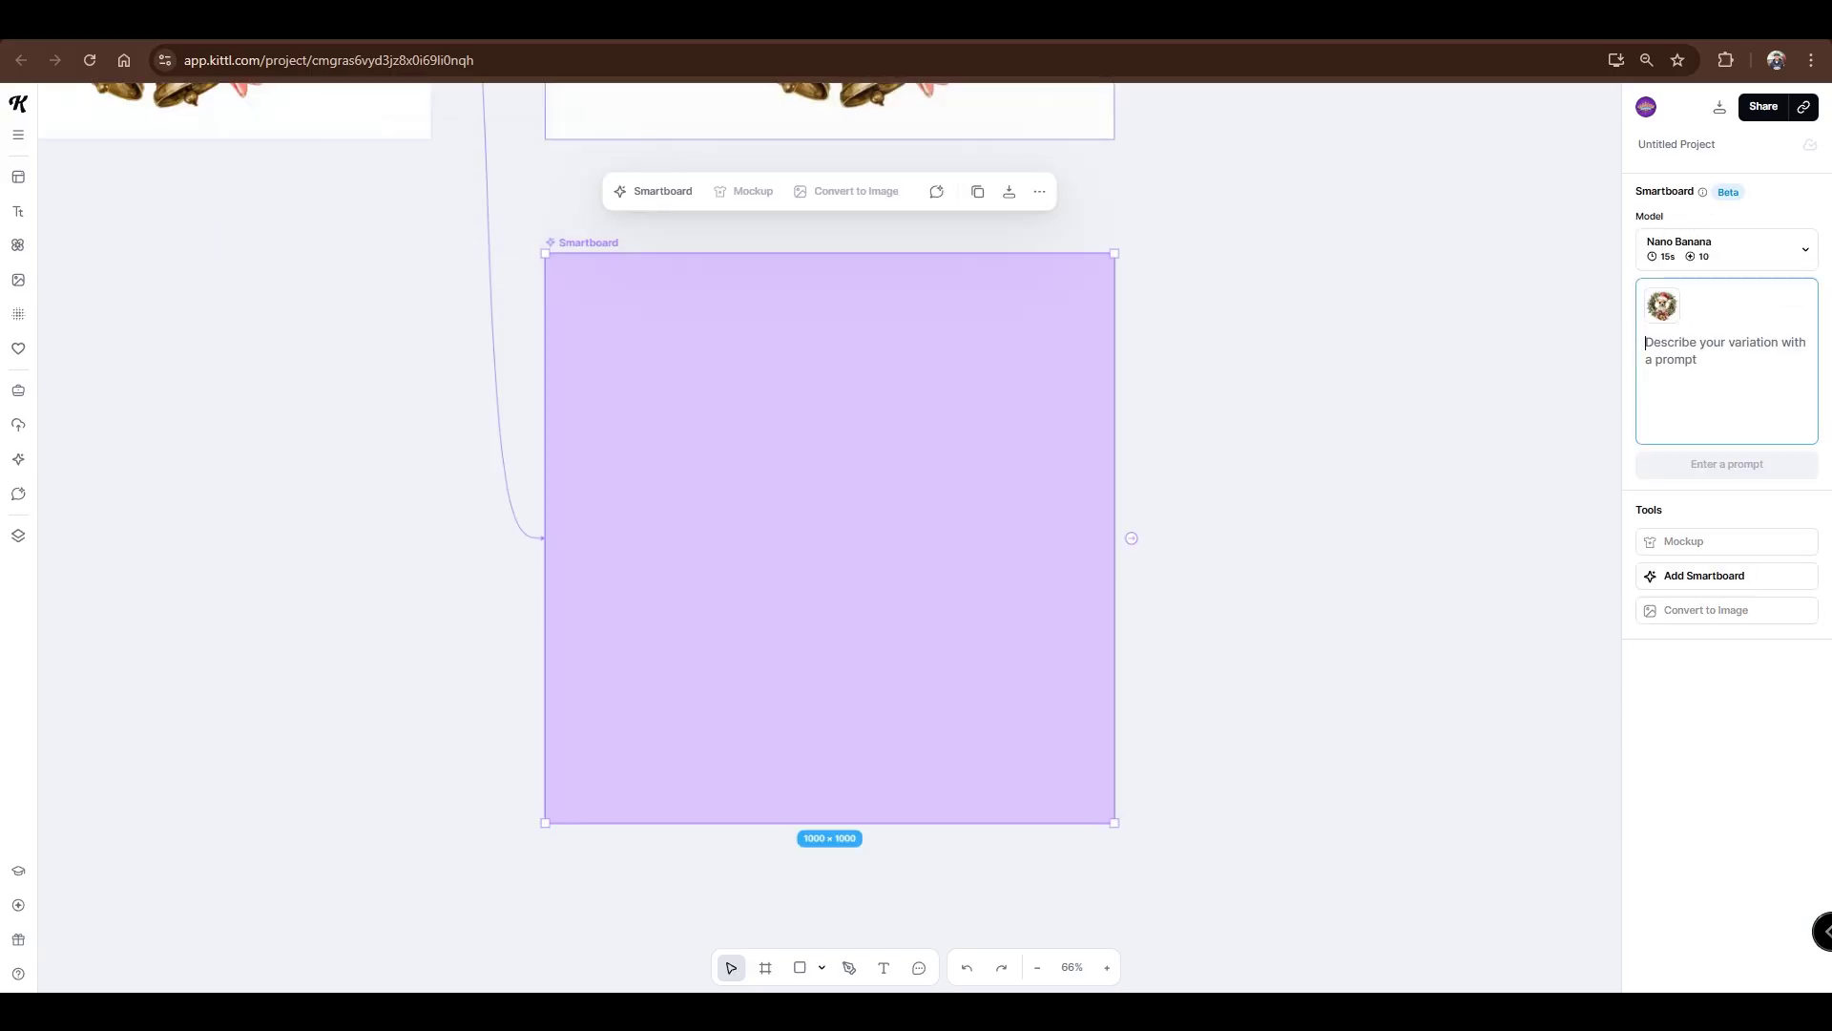
click(381, 298)
scroll(639, 513, down, 4)
click(881, 665)
Step: Generate the new Smartboard's variation with the prompt "Turn this to a Bunny"
click(1725, 343)
text(Turn this to a B)
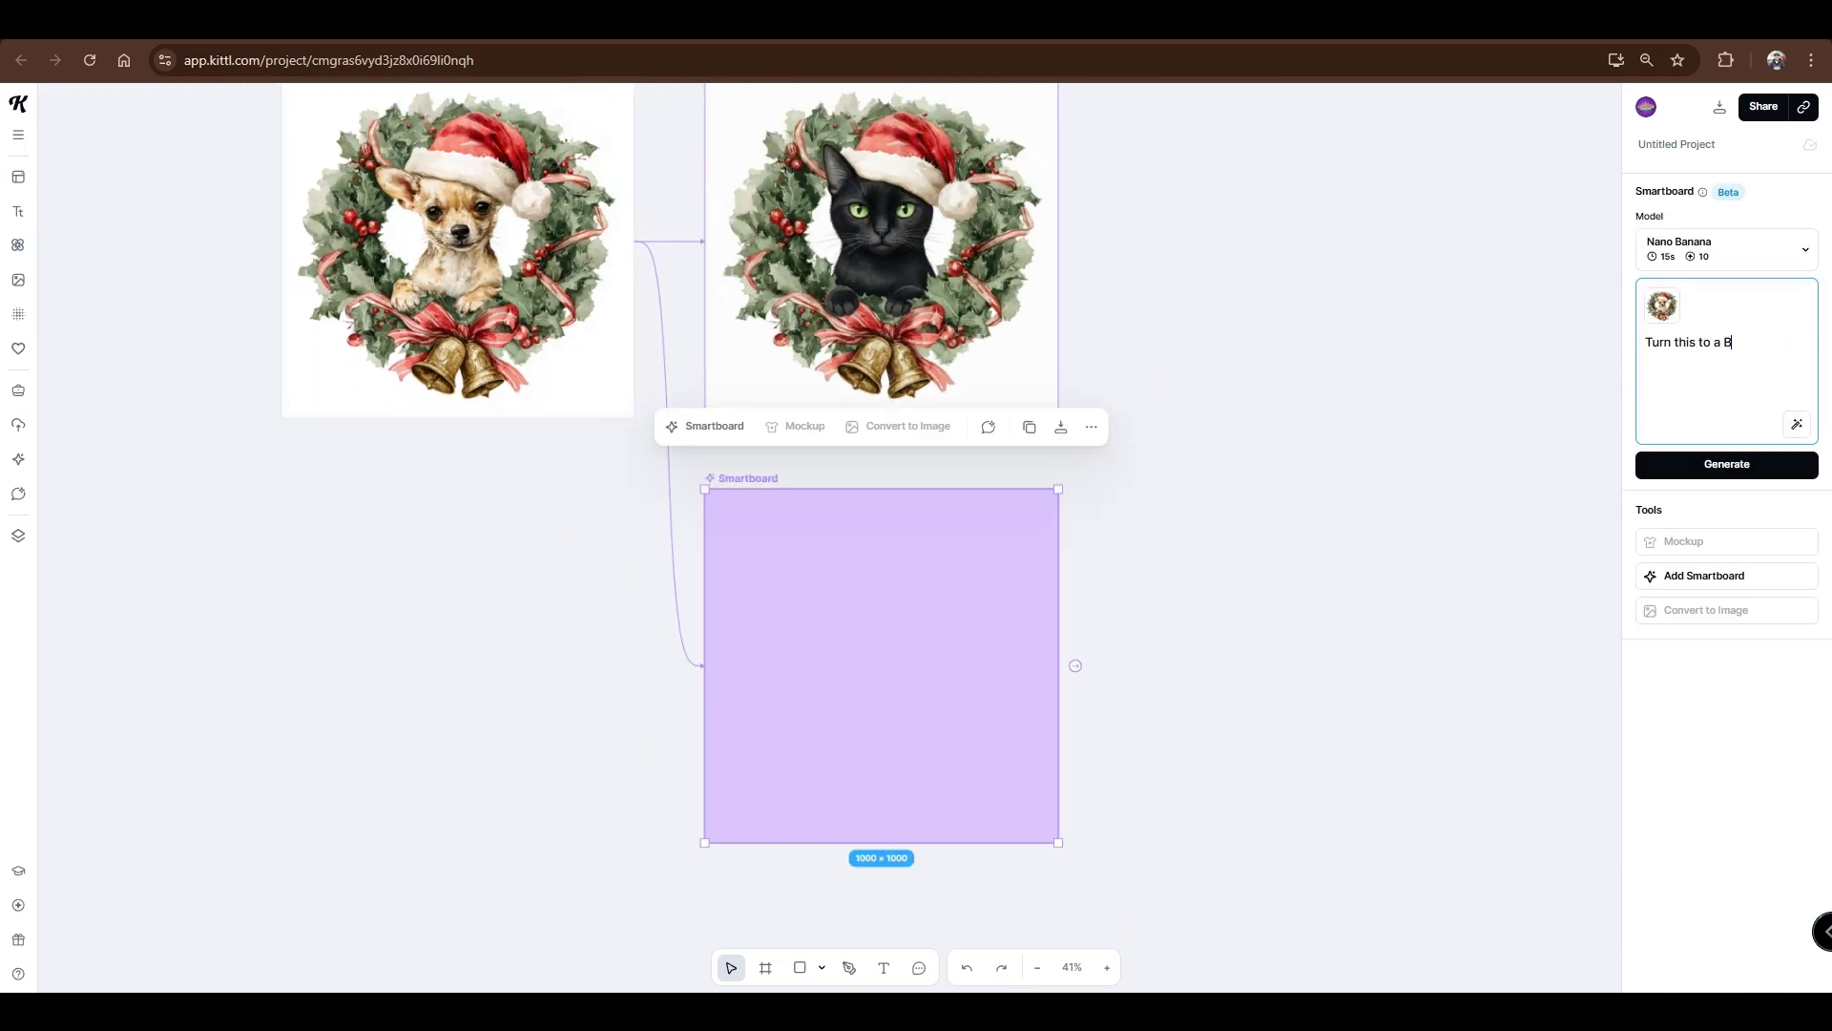
text(unny)
key(Return)
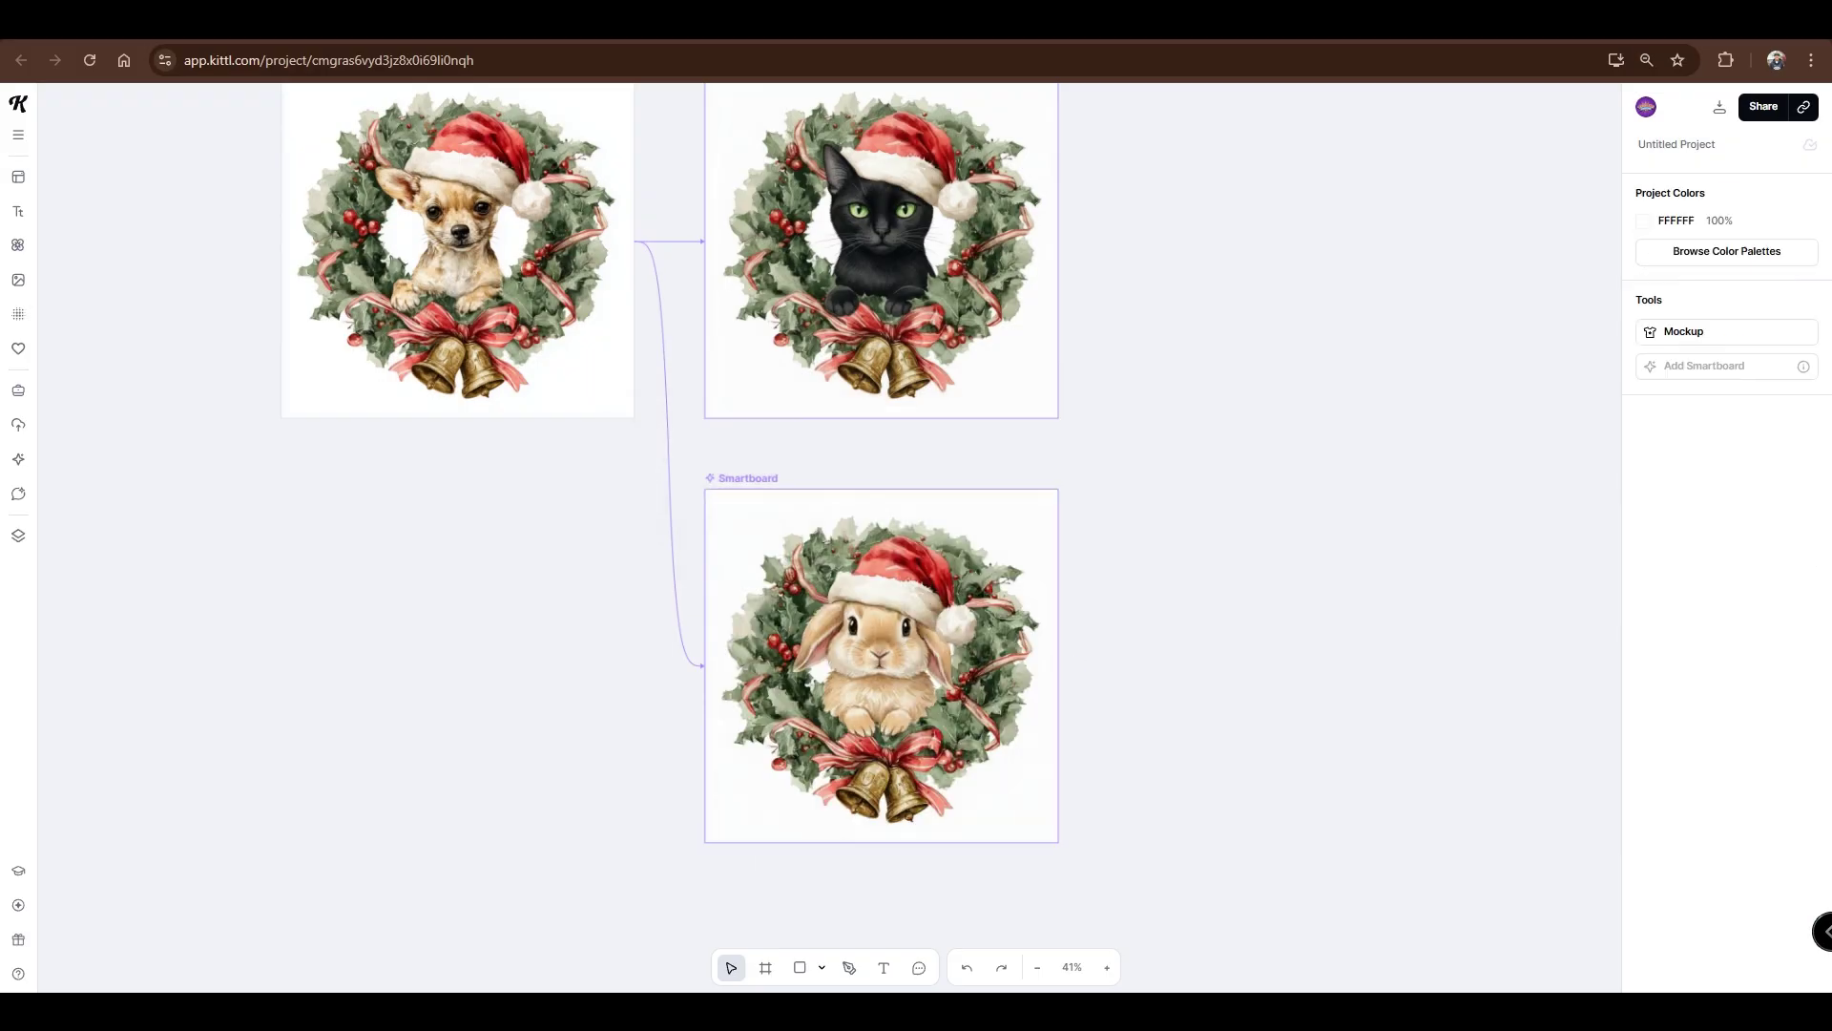
key(Escape)
Step: Add another Smartboard below the existing ones, linked to the chihuahua artboard, and generate it with the prompt "Turn this into Santa Claus"
scroll(829, 538, up, 5)
click(319, 563)
click(345, 511)
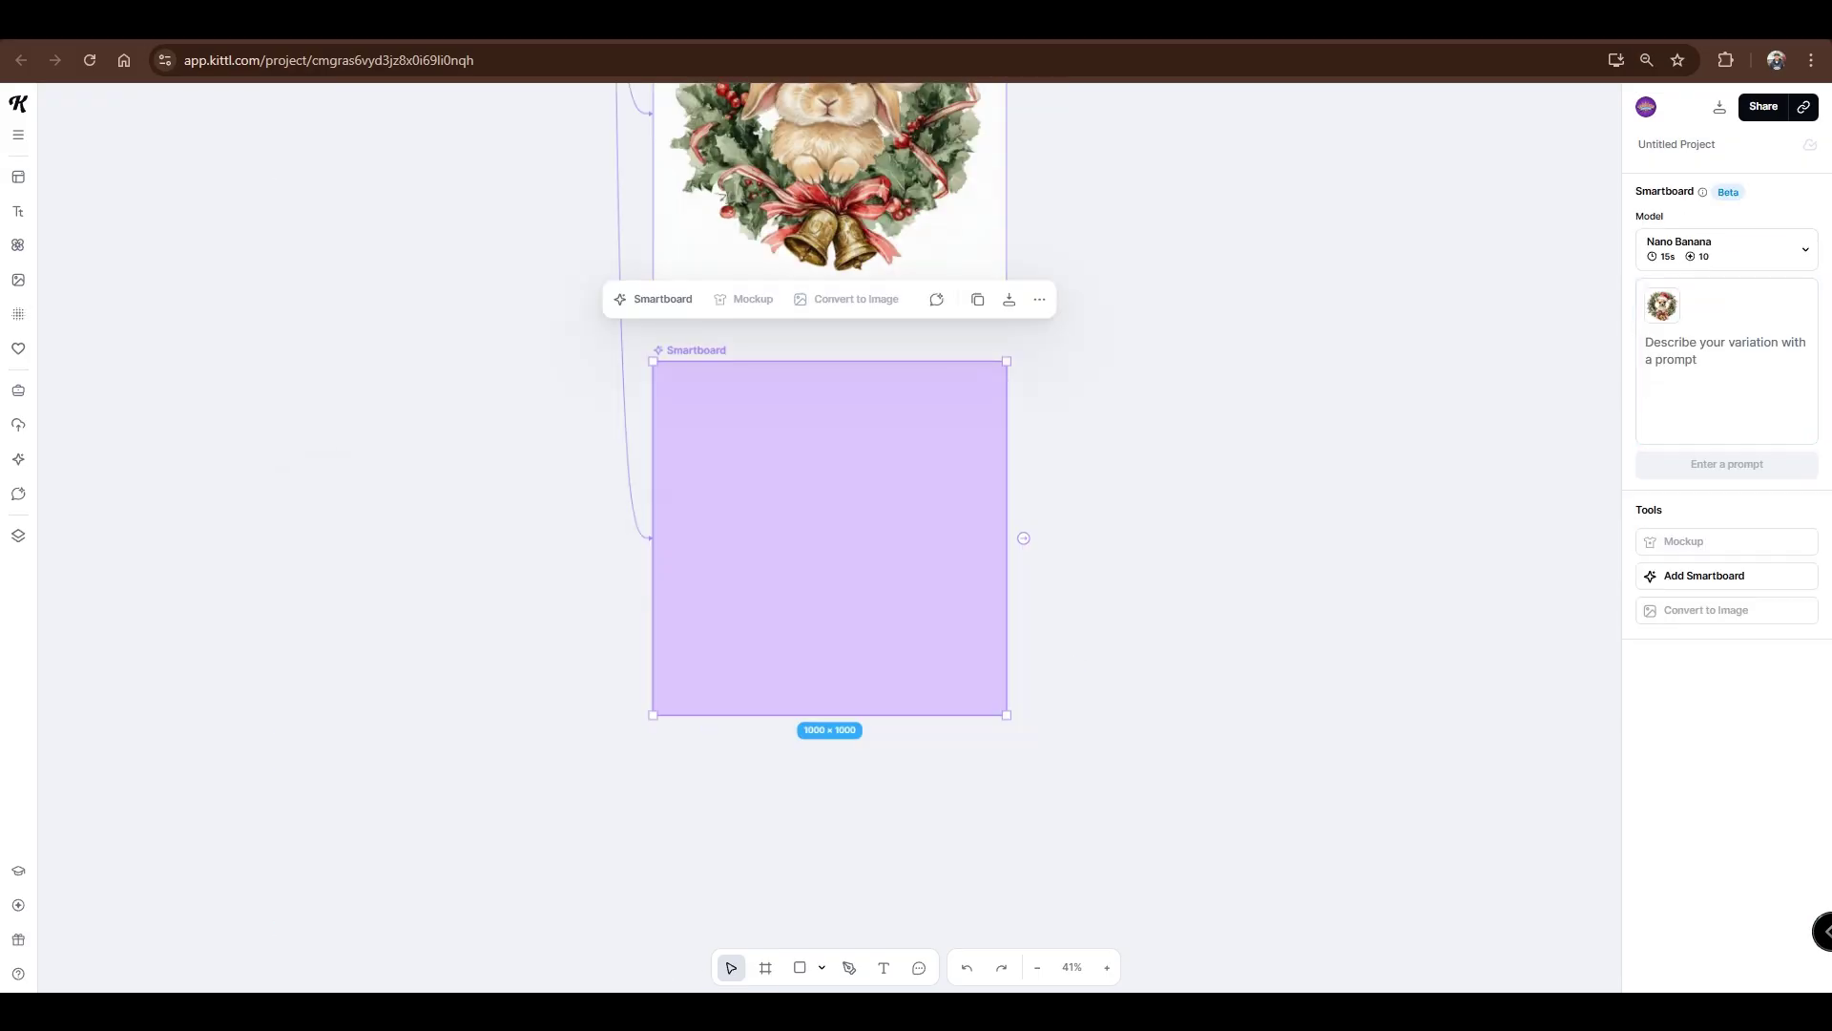
click(1679, 353)
text(Turn this int)
text(o Santa Claus)
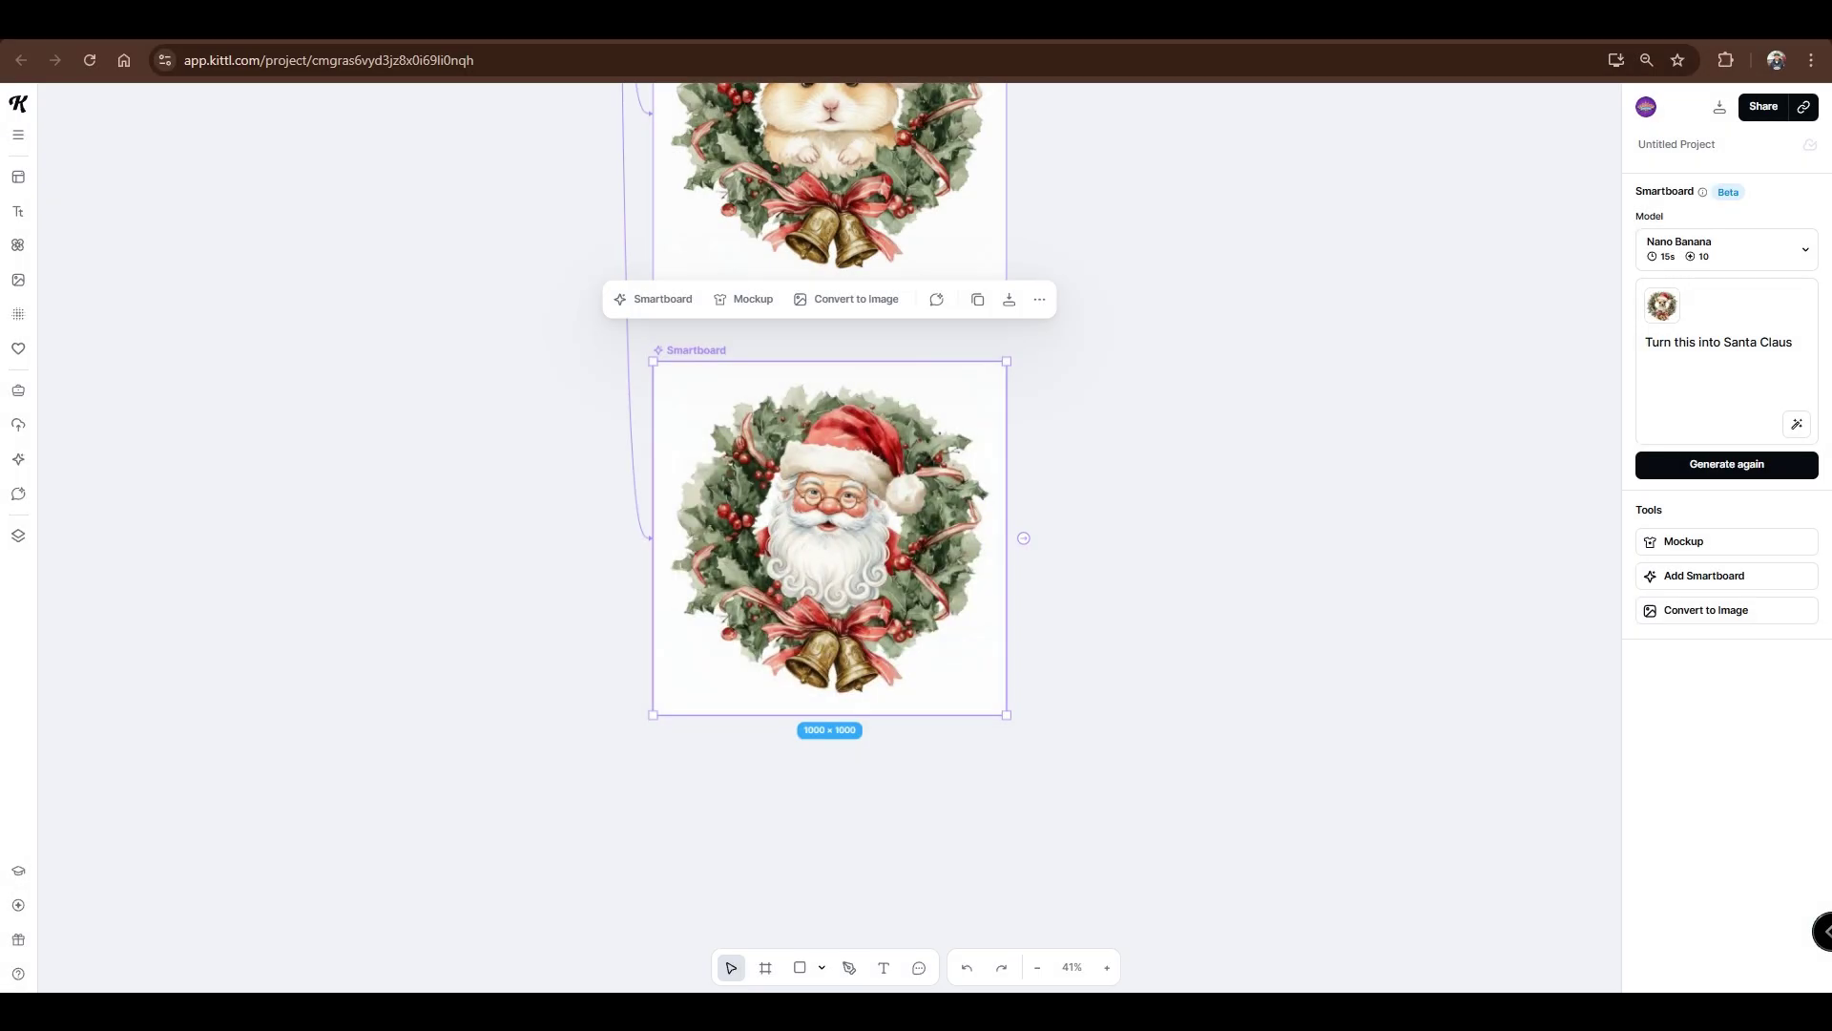
Step: Change the black cat Smartboard's prompt to "Change this to an orange cat" and generate it again
scroll(883, 534, up, 5)
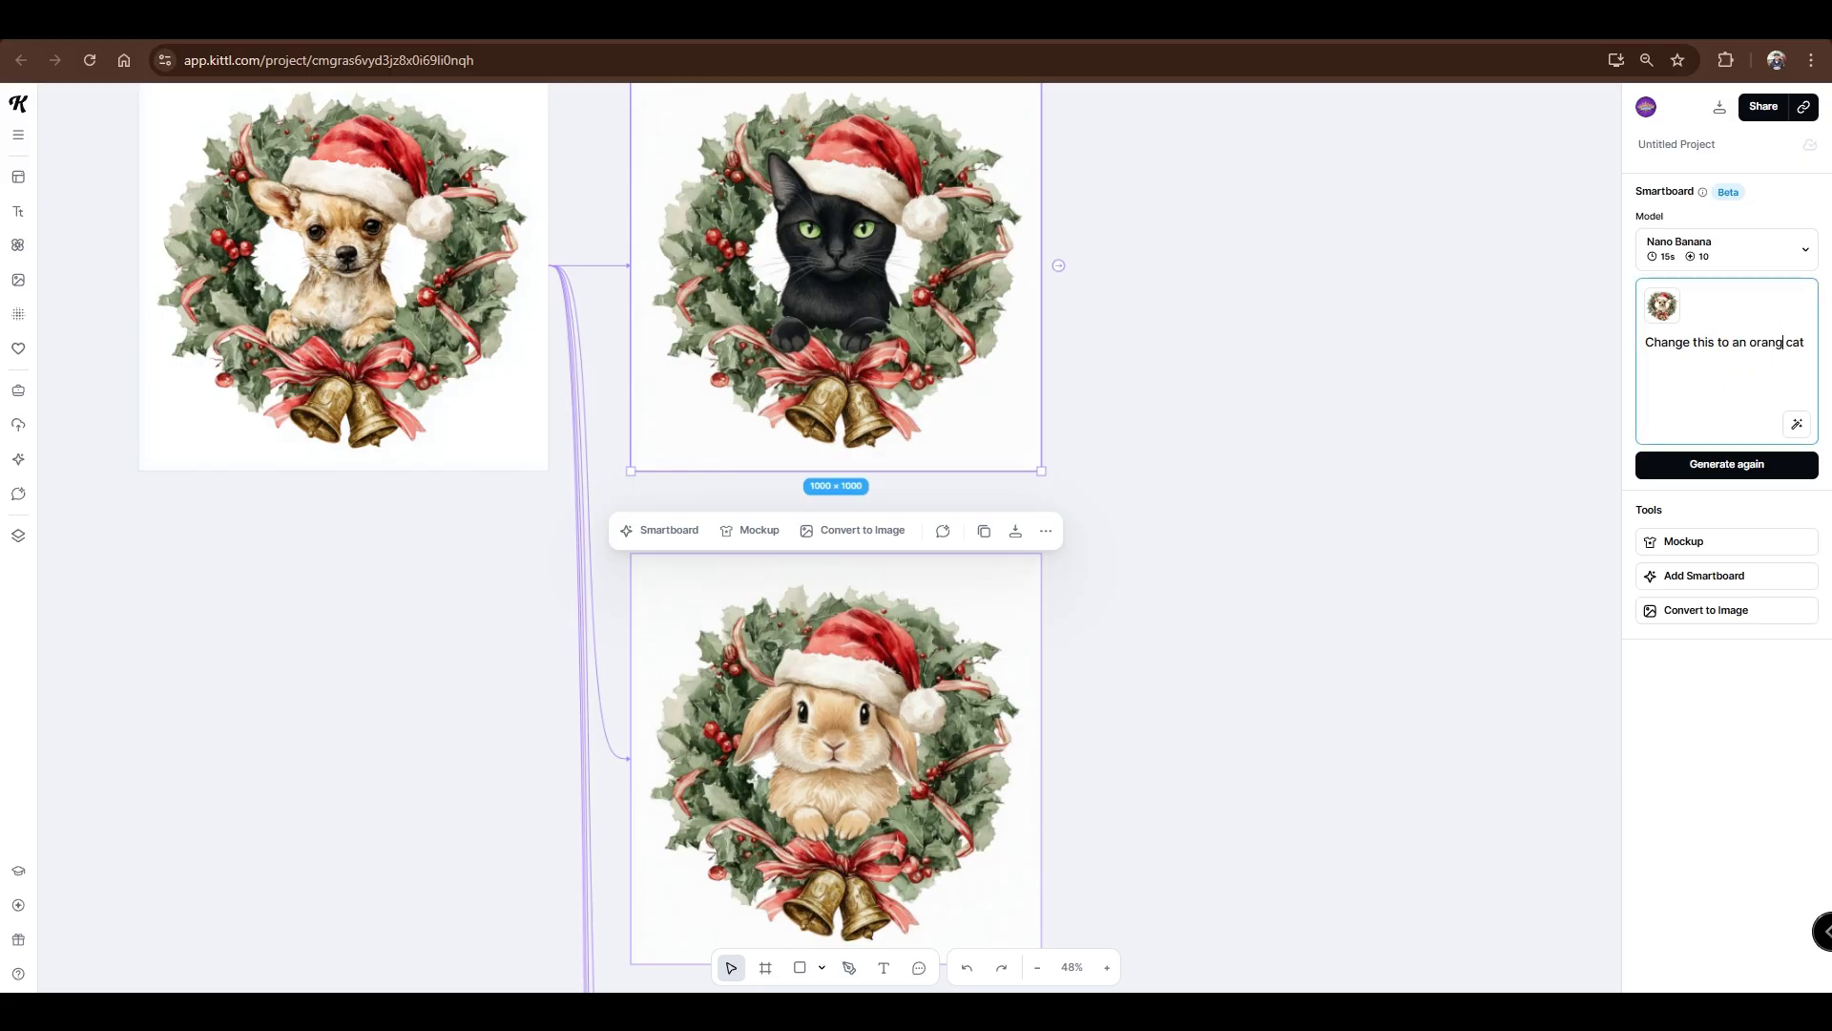
key(Return)
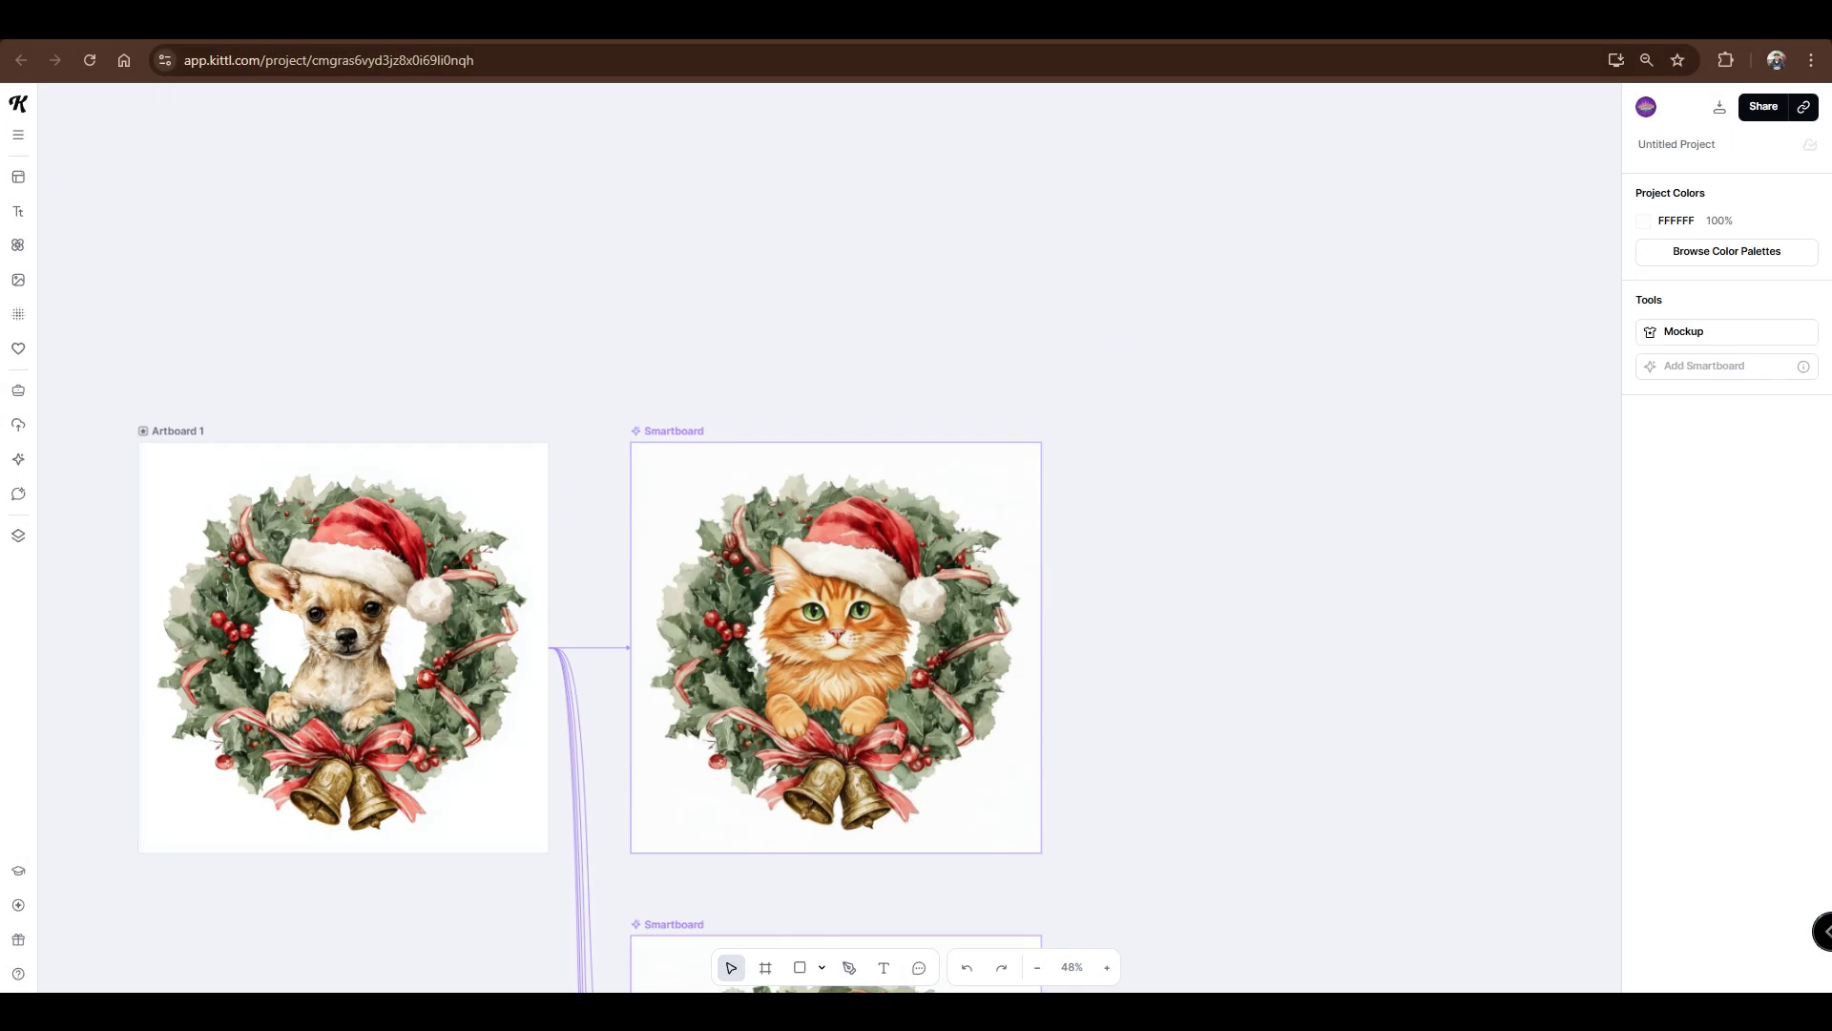
scroll(888, 544, up, 3)
scroll(887, 544, left, 3)
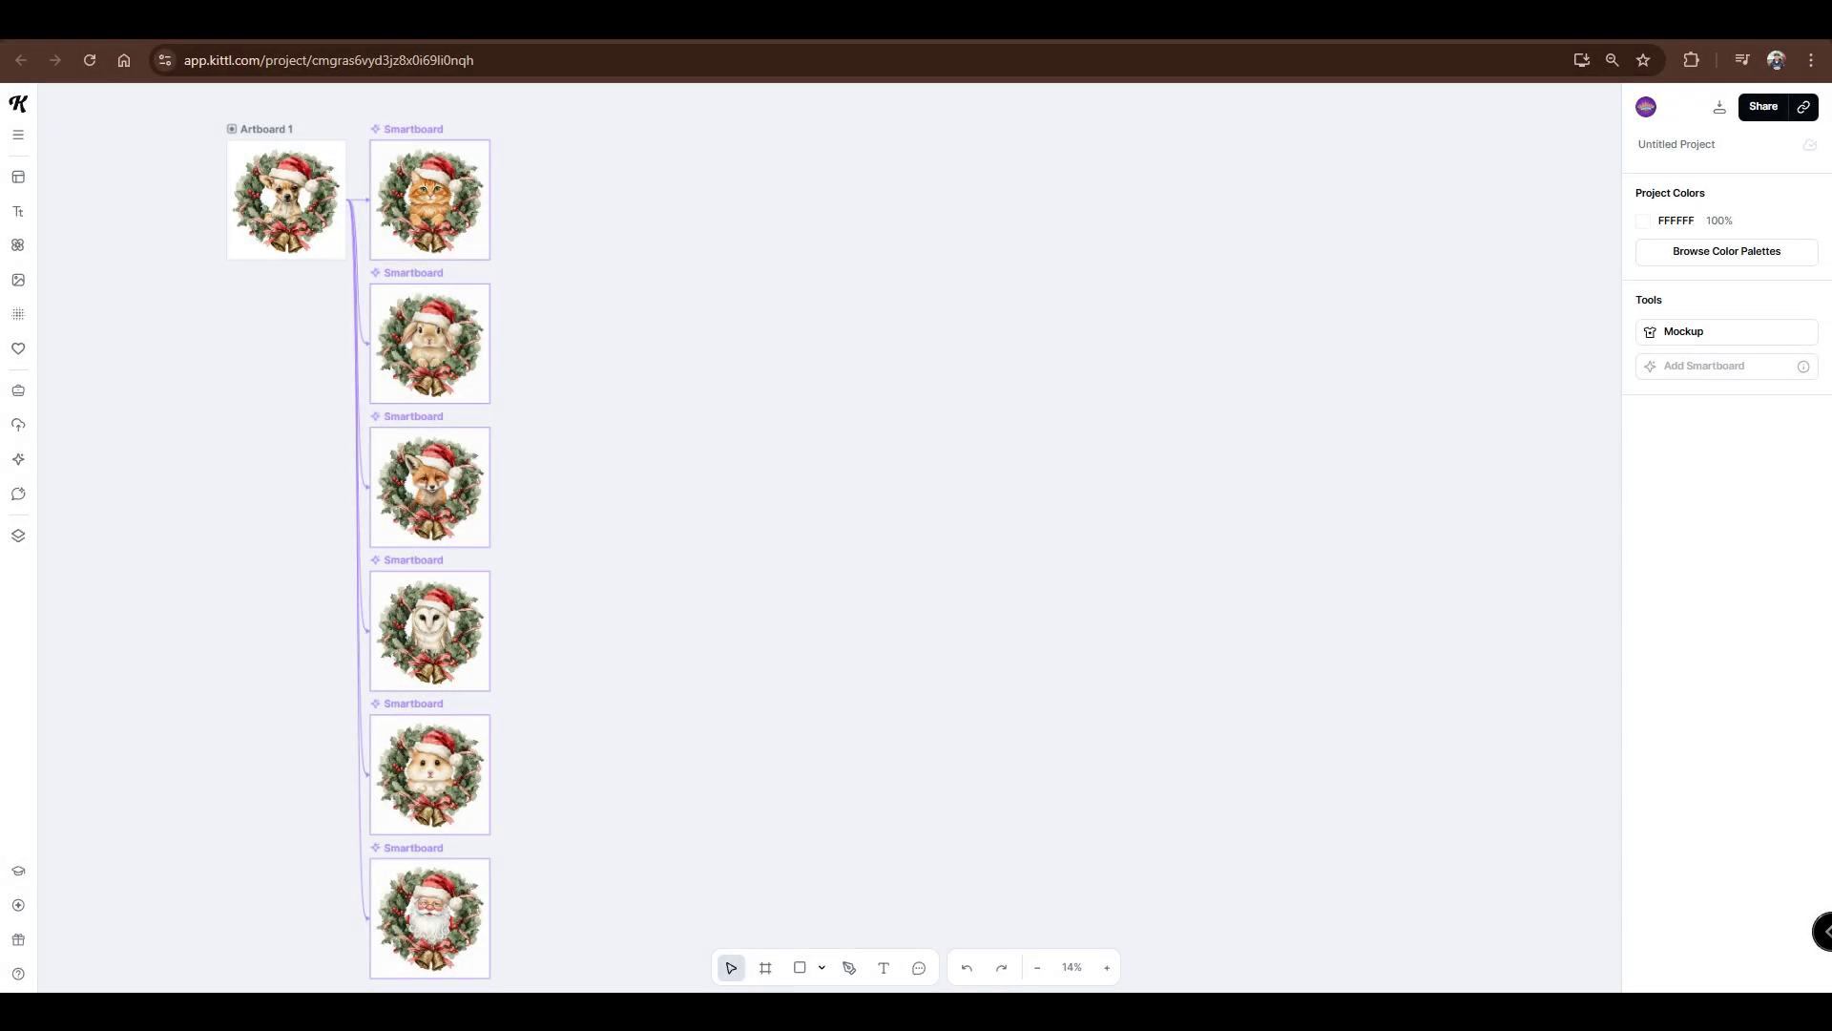
Step: Duplicate the chihuahua artboard together with its six linked Smartboards and place the second set beside the first
drag(765, 477, 855, 484)
scroll(855, 485, down, 2)
drag(415, 204, 761, 858)
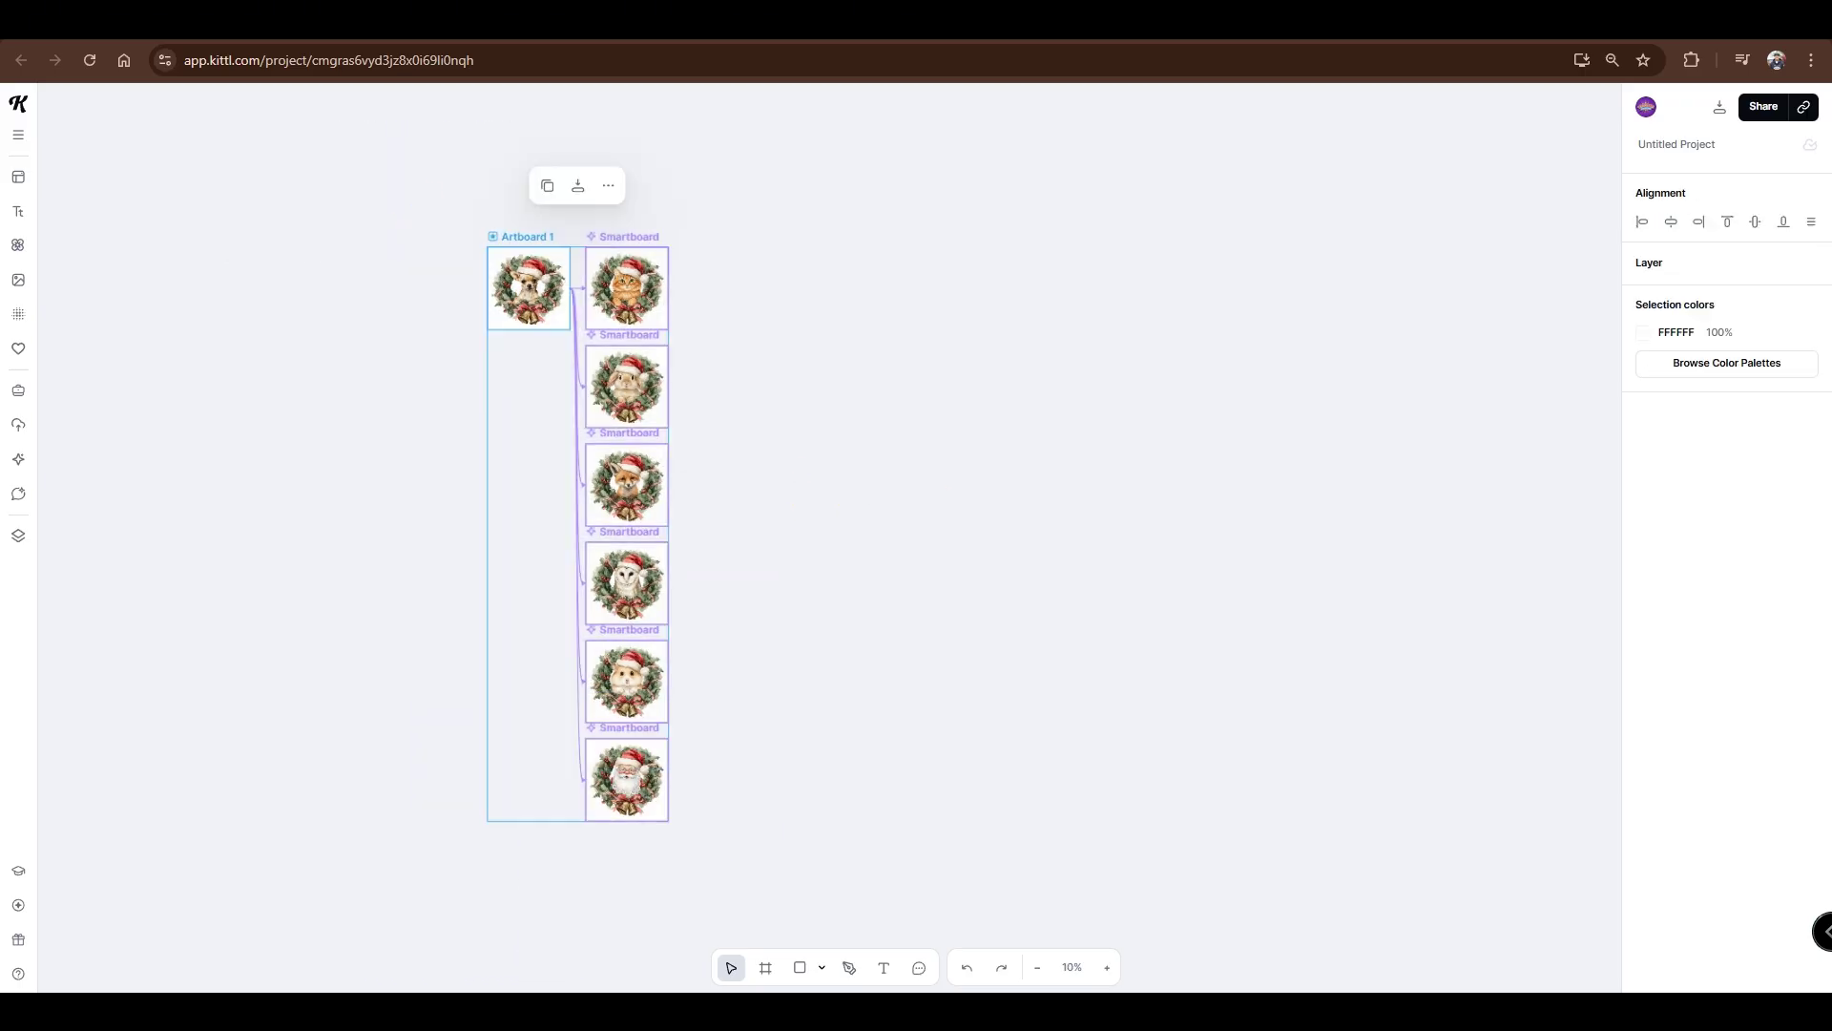
drag(525, 307, 807, 309)
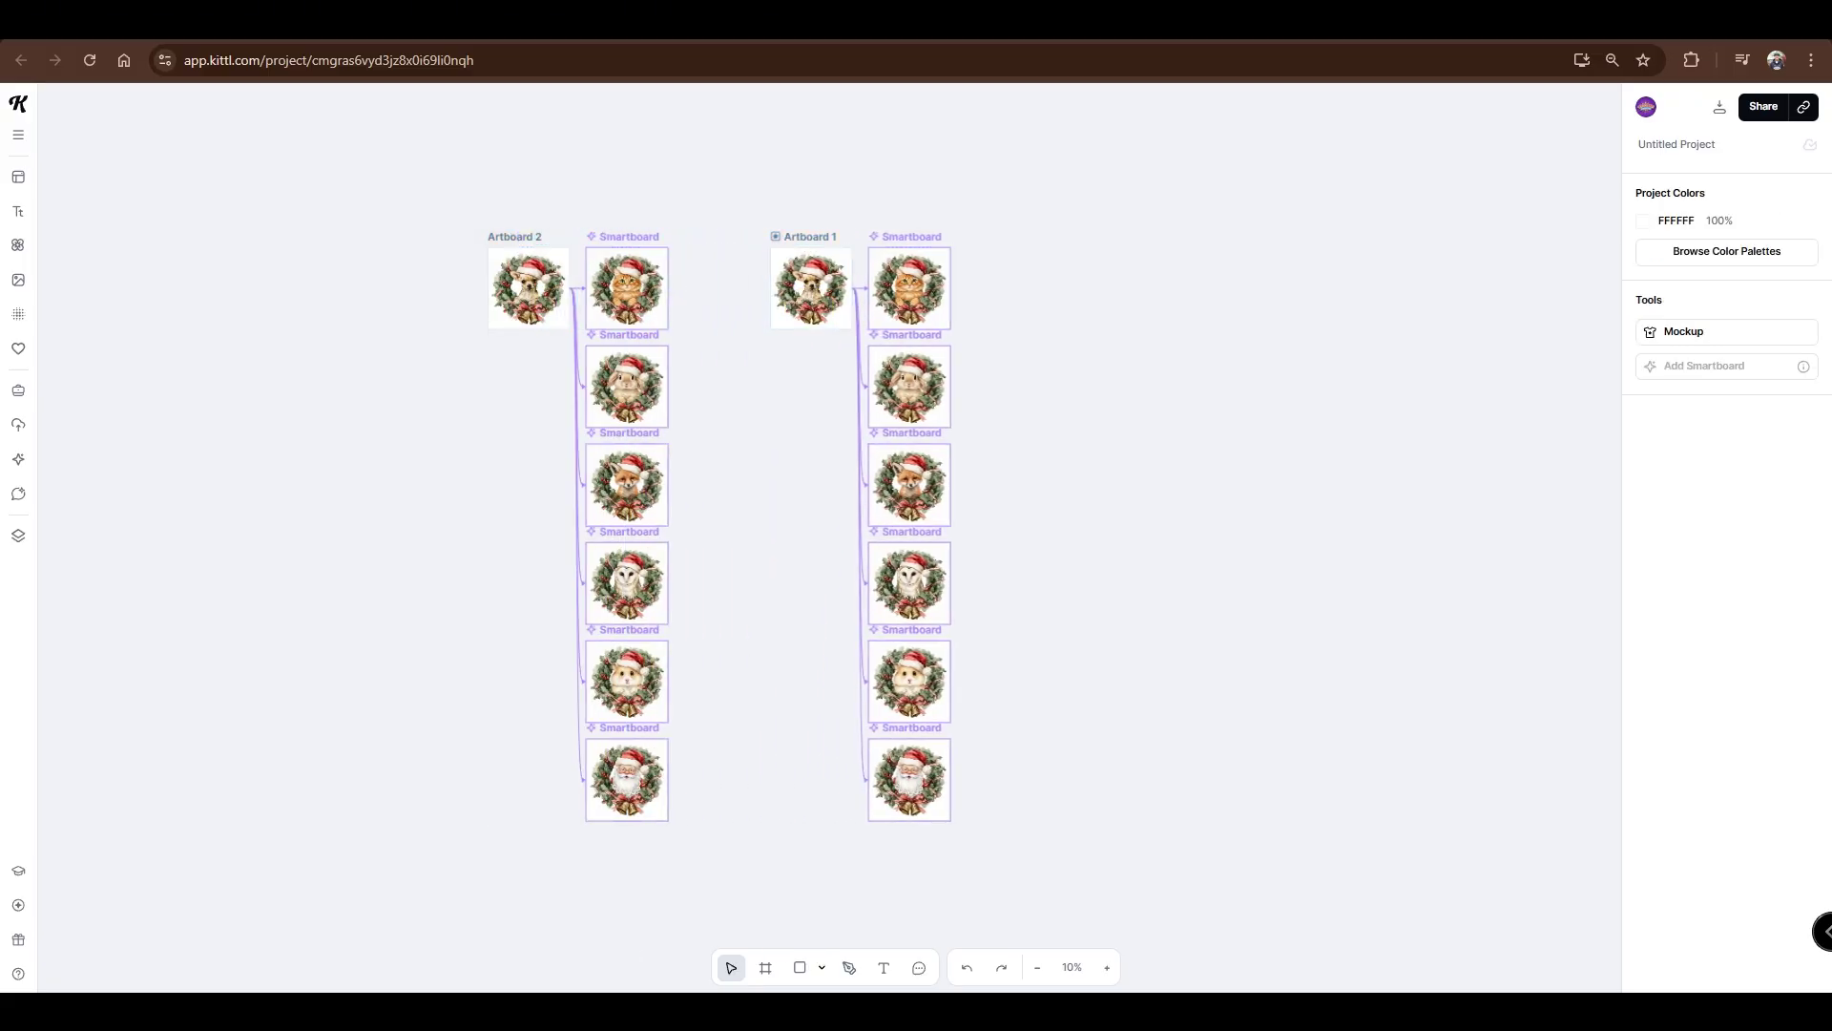
Step: Replace the chihuahua image on Artboard 1 with the uploaded circular black-and-orange cat illustration, filling the artboard
scroll(949, 350, up, 3)
click(682, 249)
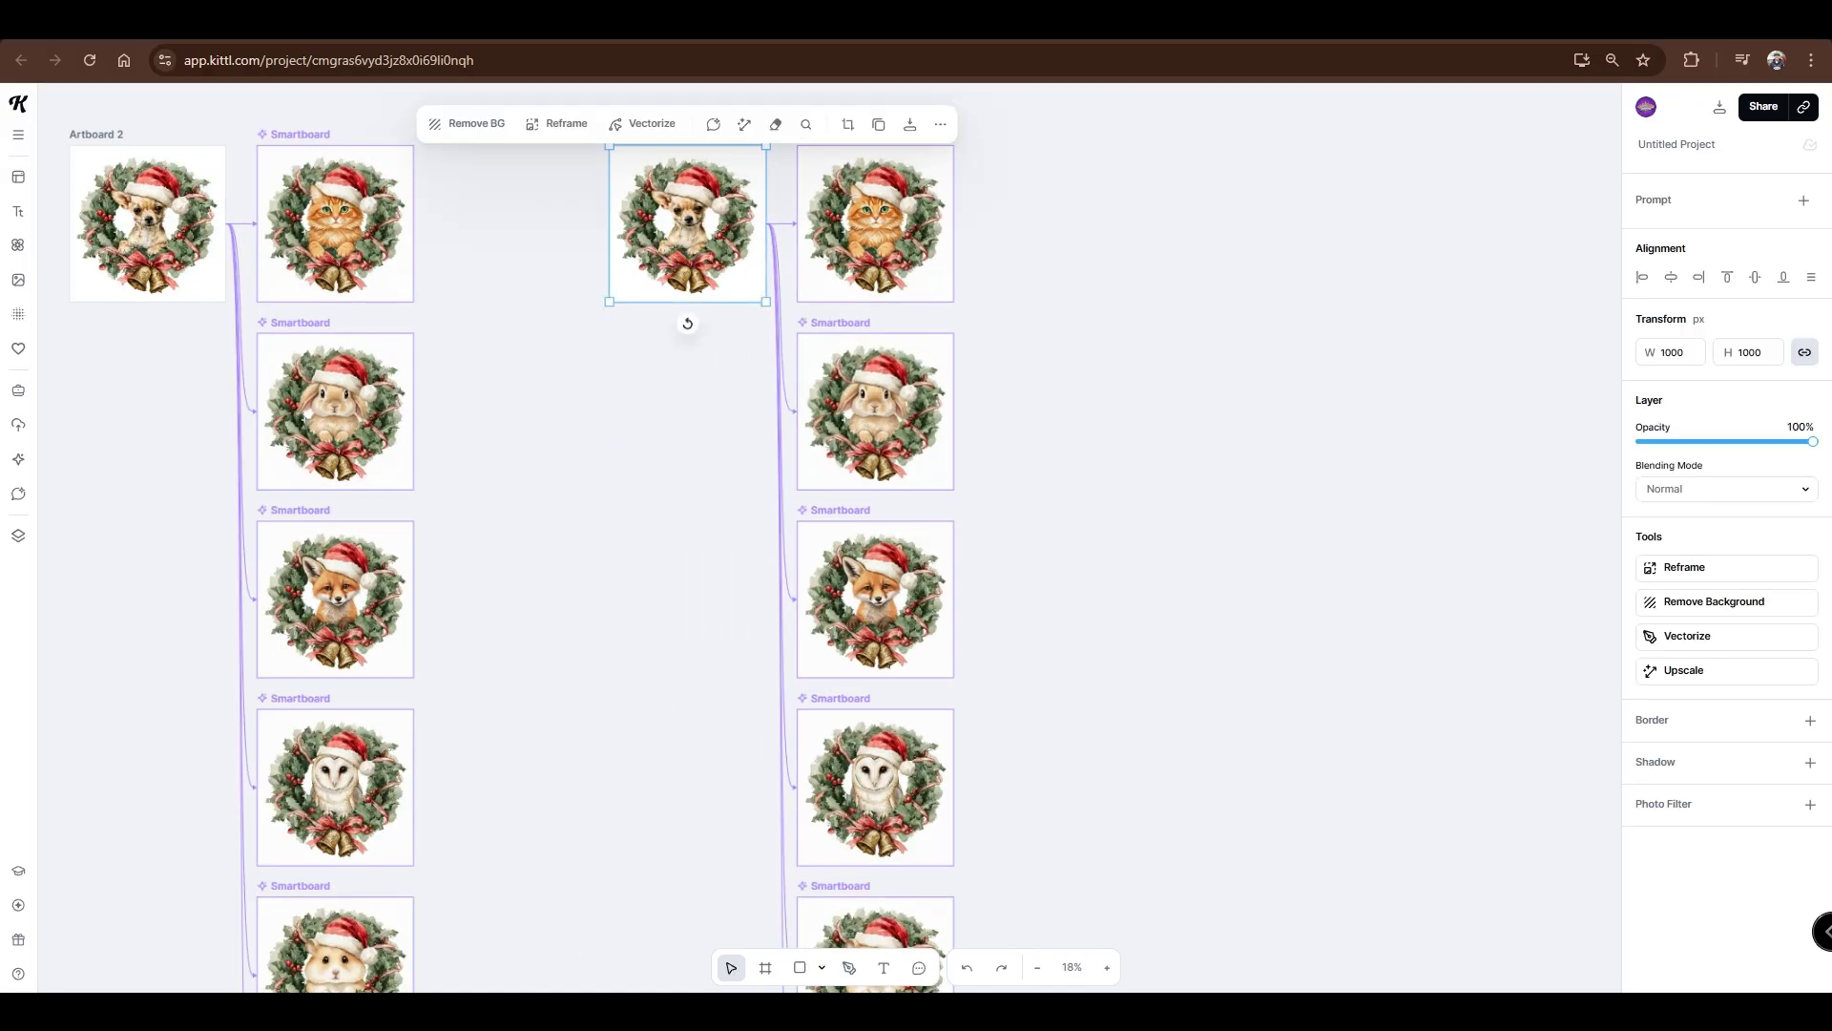
drag(1730, 509, 680, 492)
drag(696, 499, 769, 294)
click(695, 250)
key(Delete)
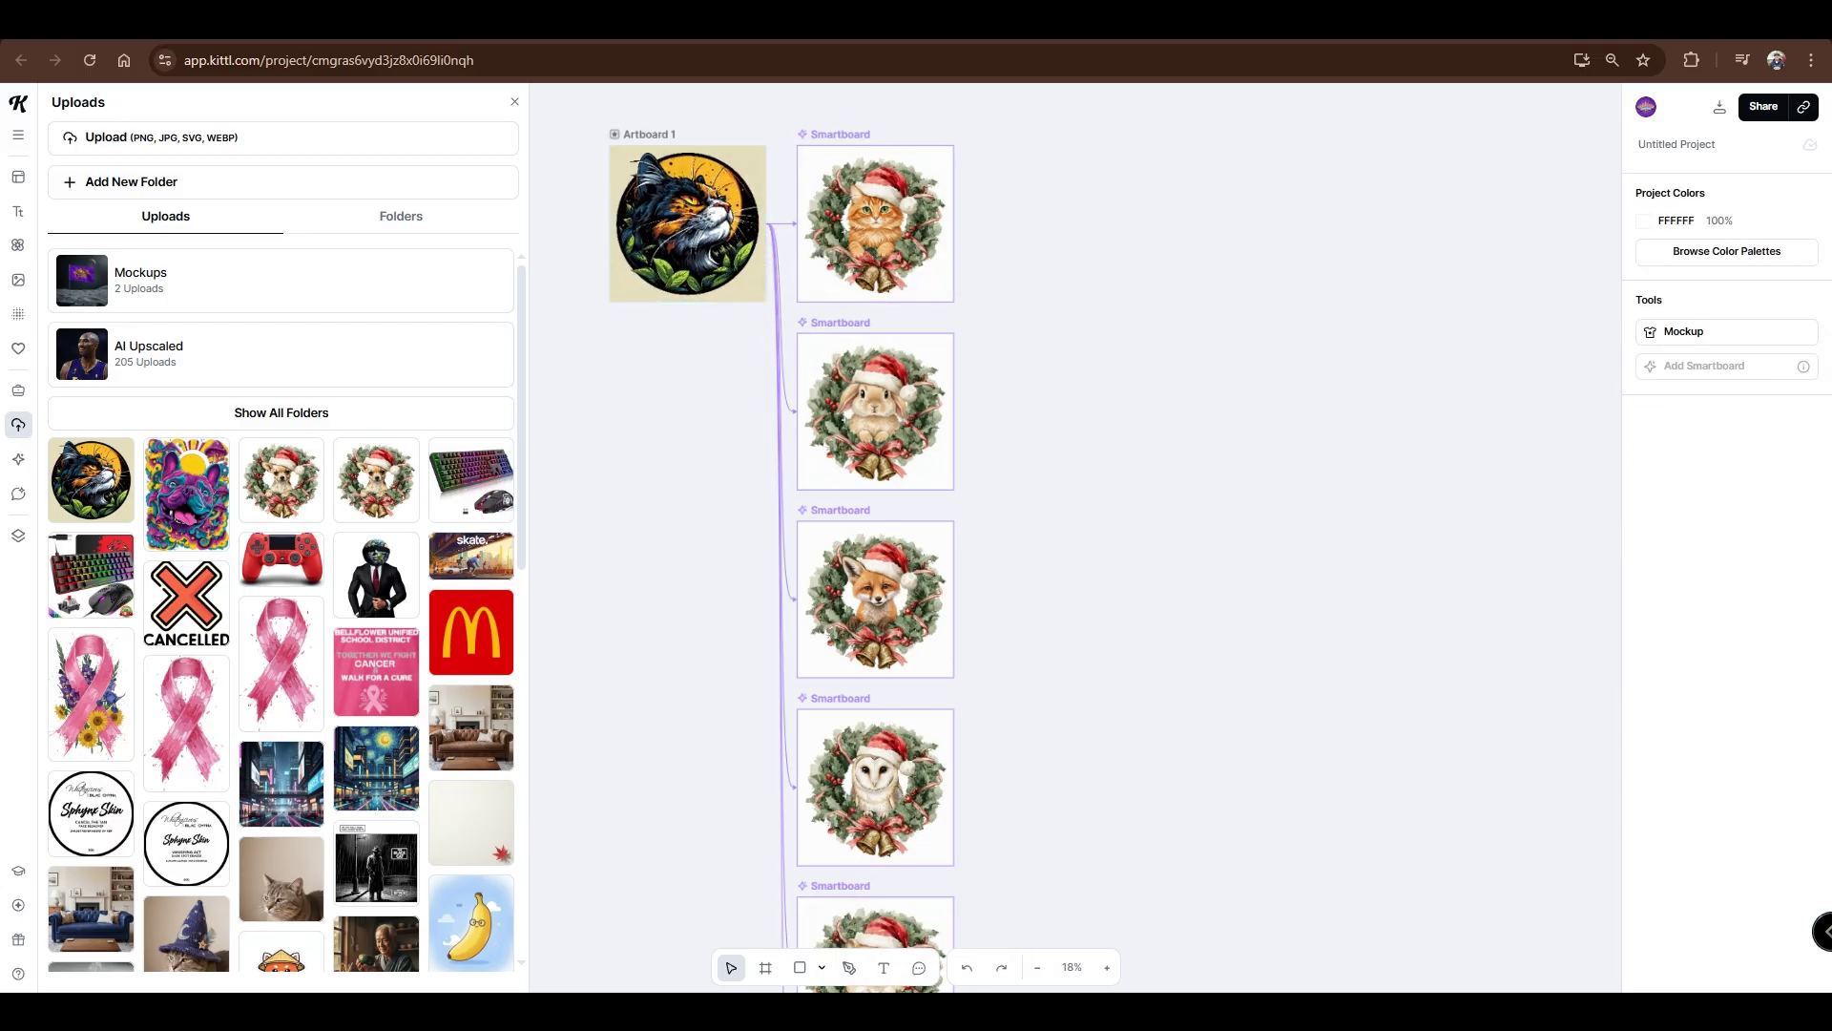
click(700, 263)
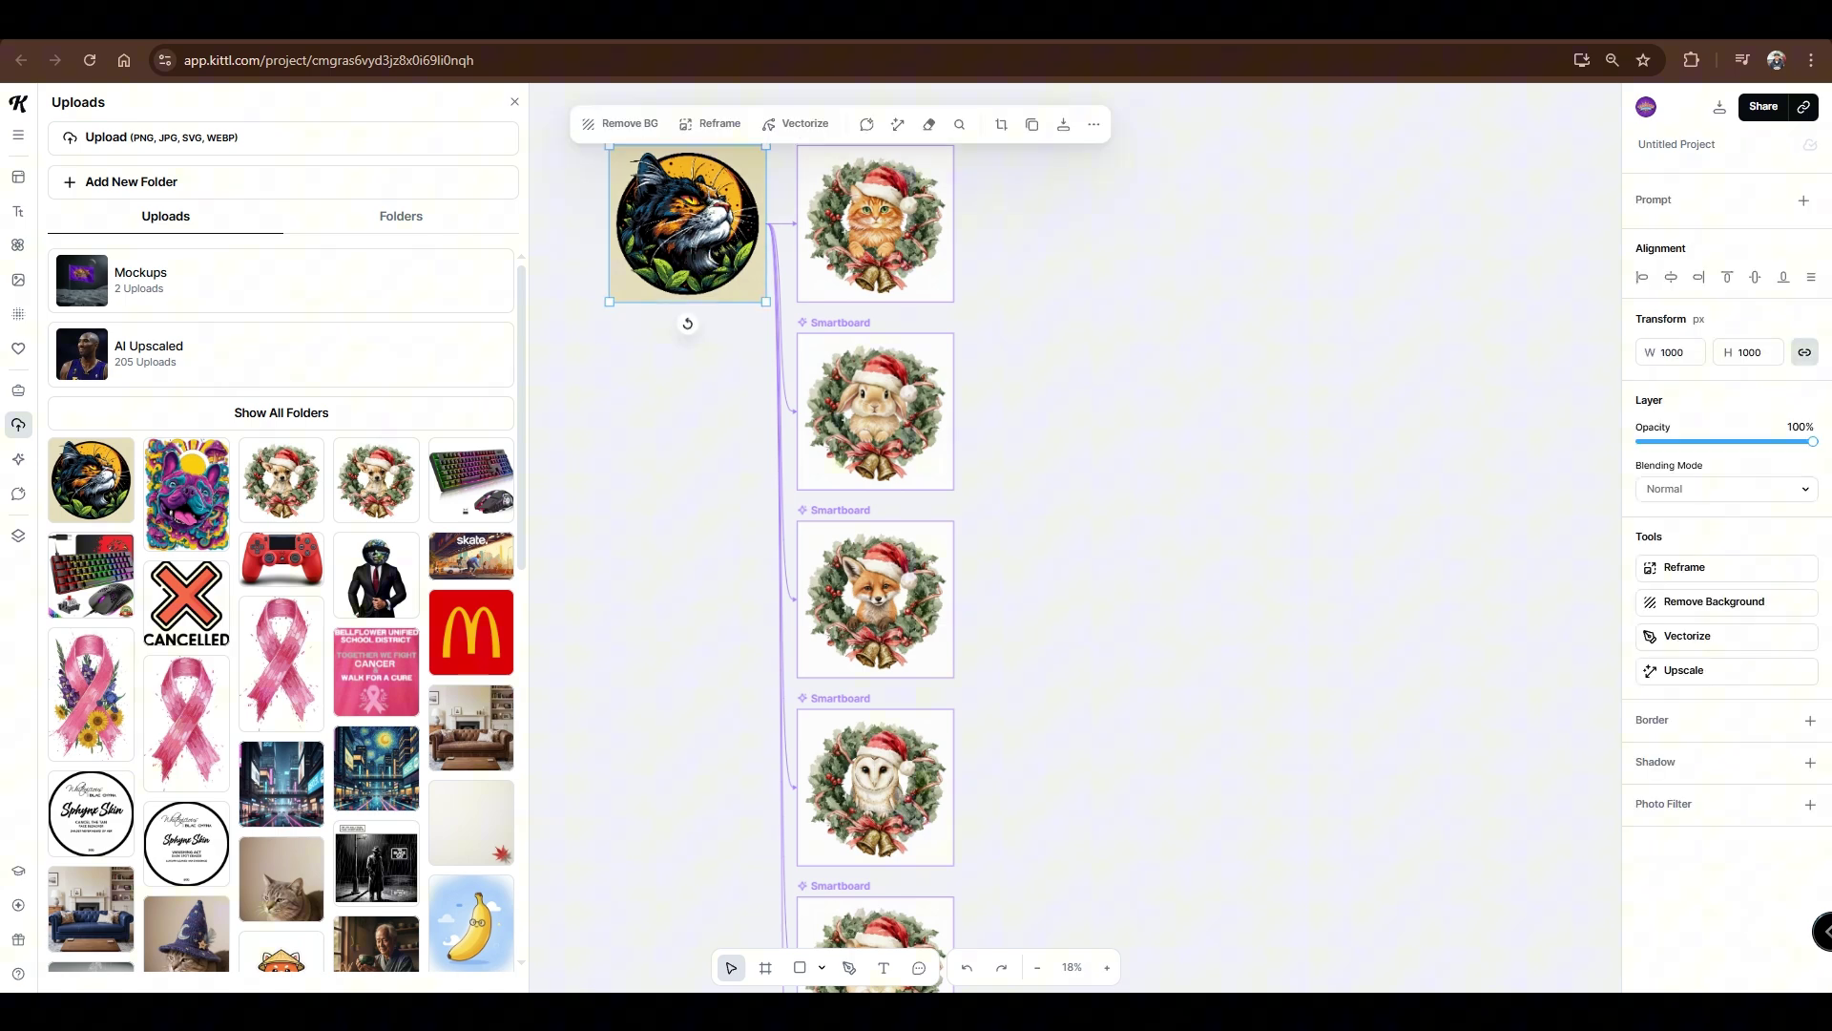
Step: Select all six Smartboards linked to the circular cat artboard and generate them again
click(959, 307)
shift+click(962, 399)
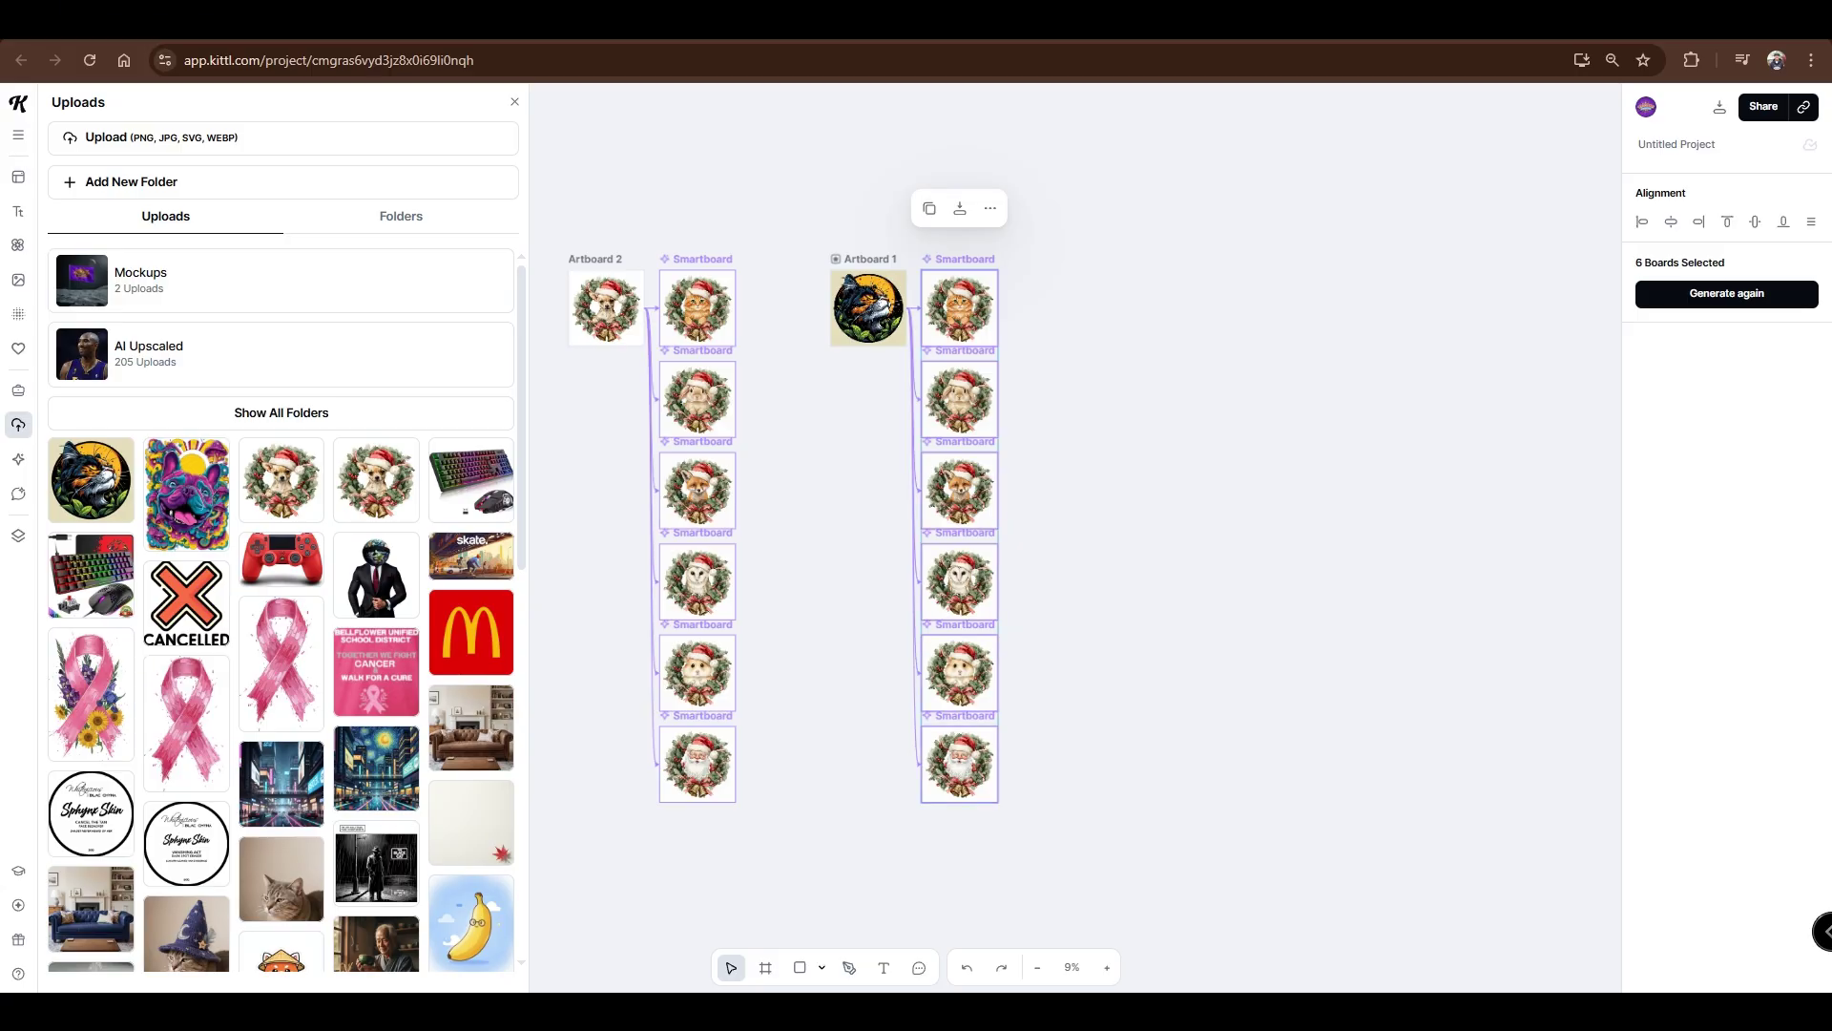
click(1728, 293)
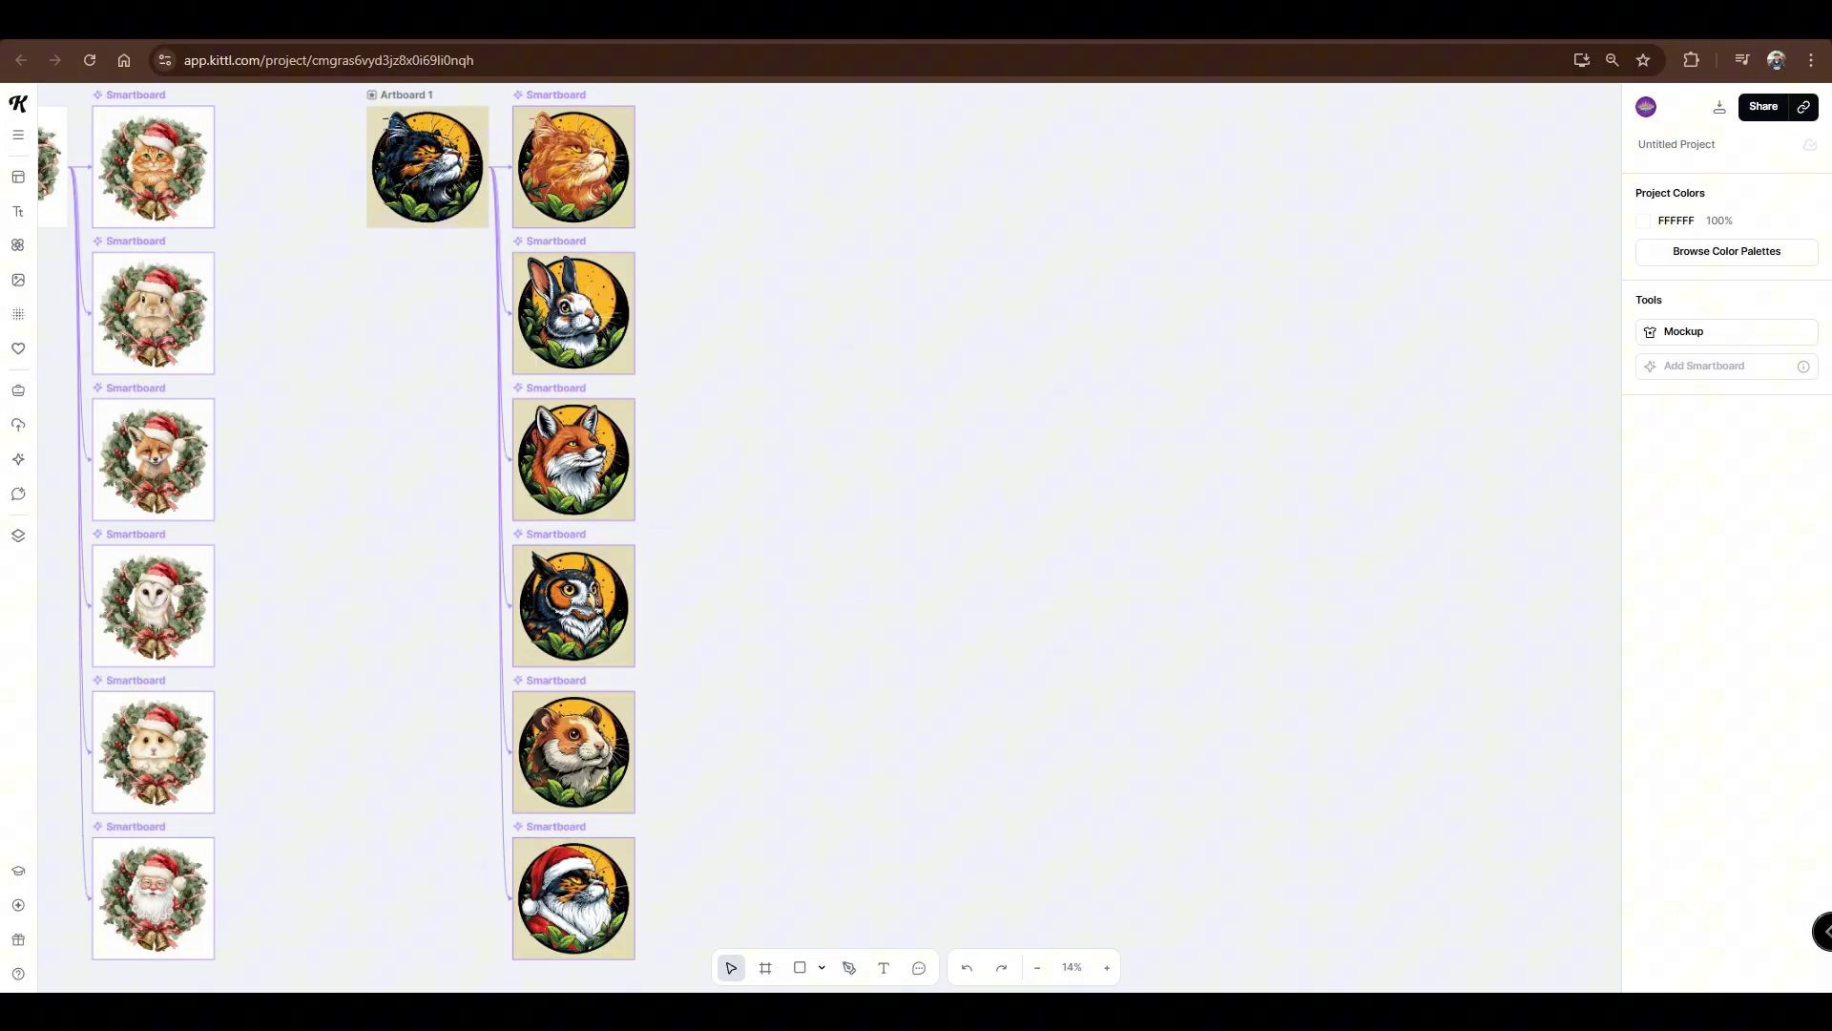
Step: Examine the six regenerated variations of the circular cat illustration up close, from the orange cat down to Santa Claus
scroll(608, 231, up, 5)
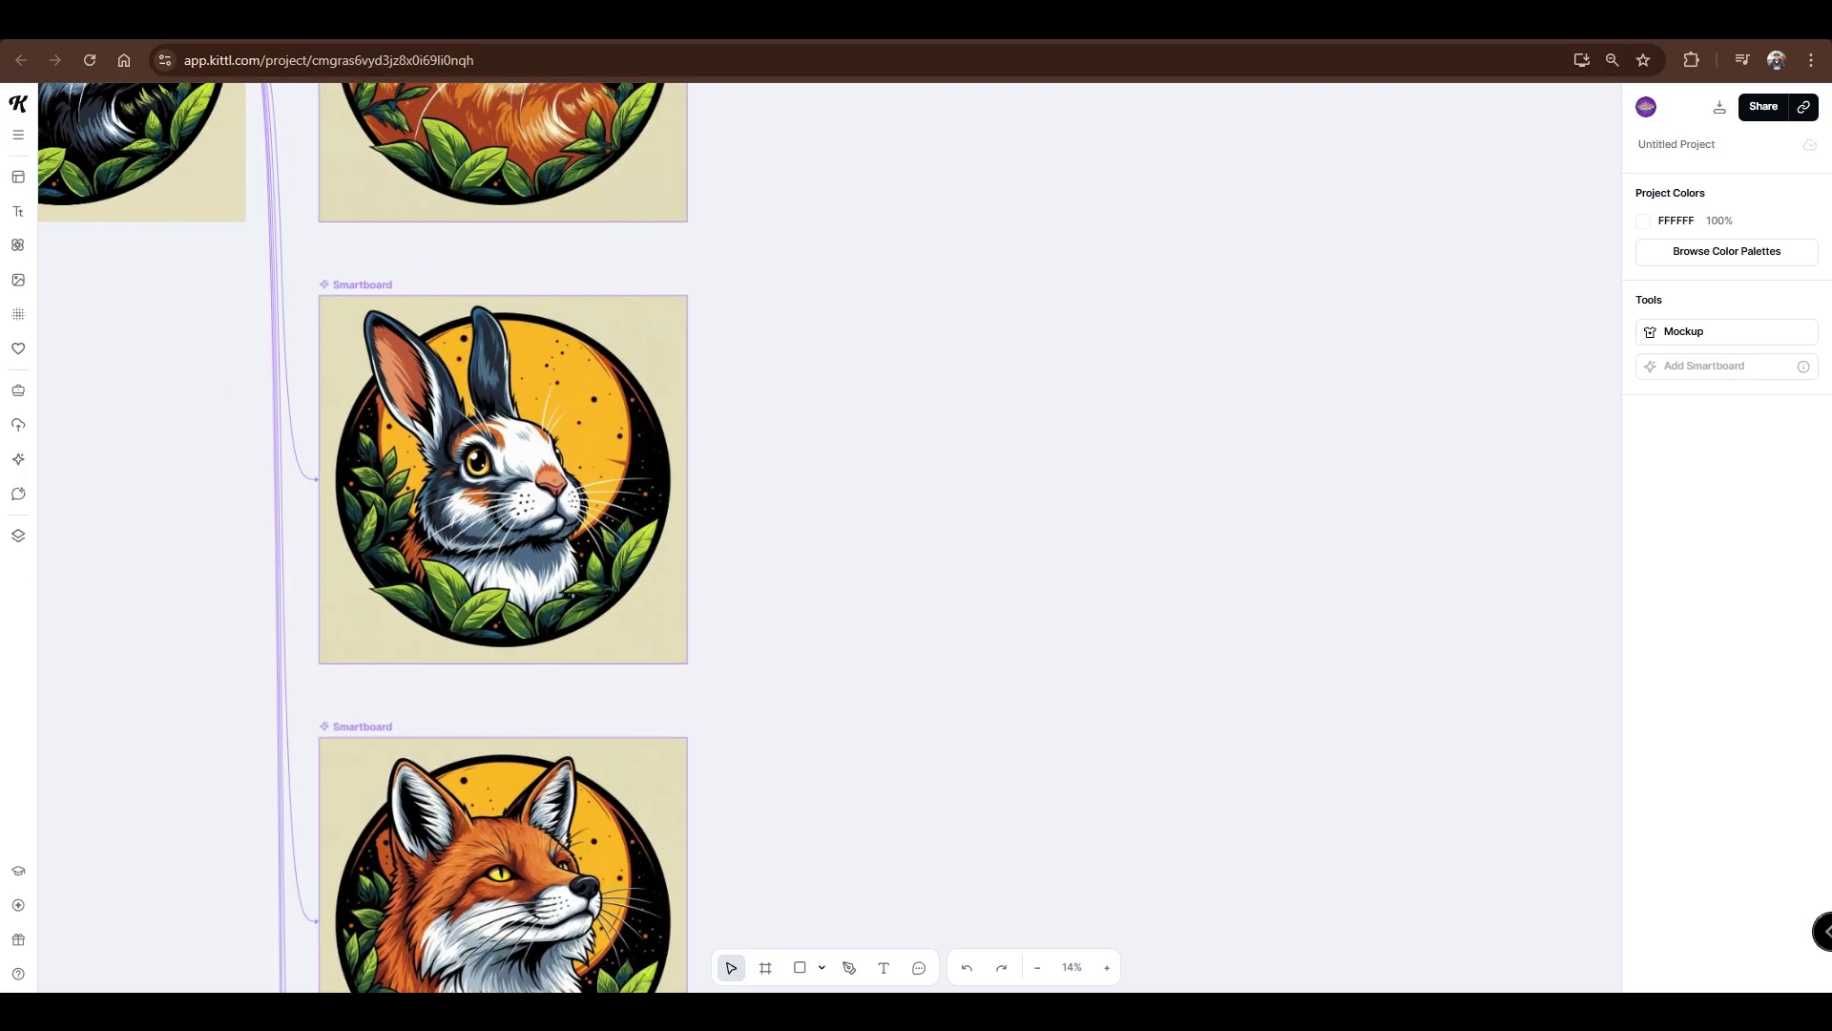
scroll(572, 401, up, 4)
scroll(552, 493, up, 3)
drag(632, 519, 1068, 436)
scroll(979, 580, down, 2)
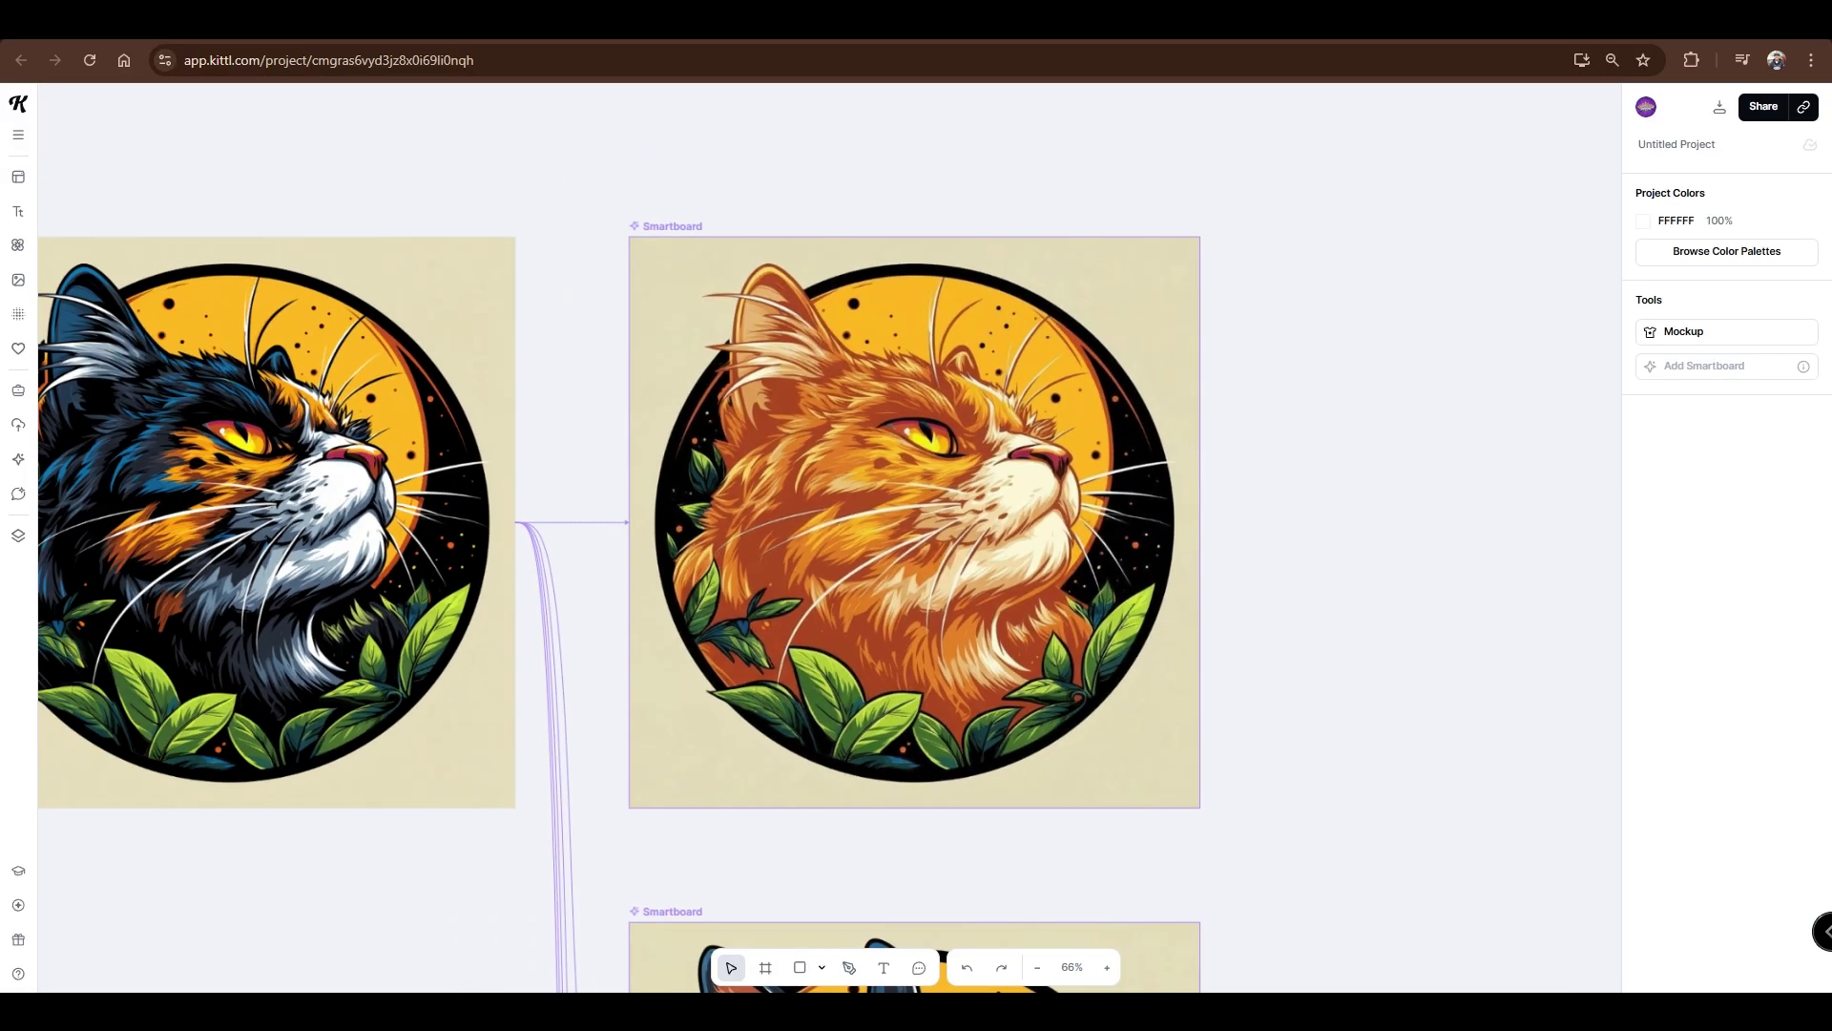
drag(965, 585, 1019, 559)
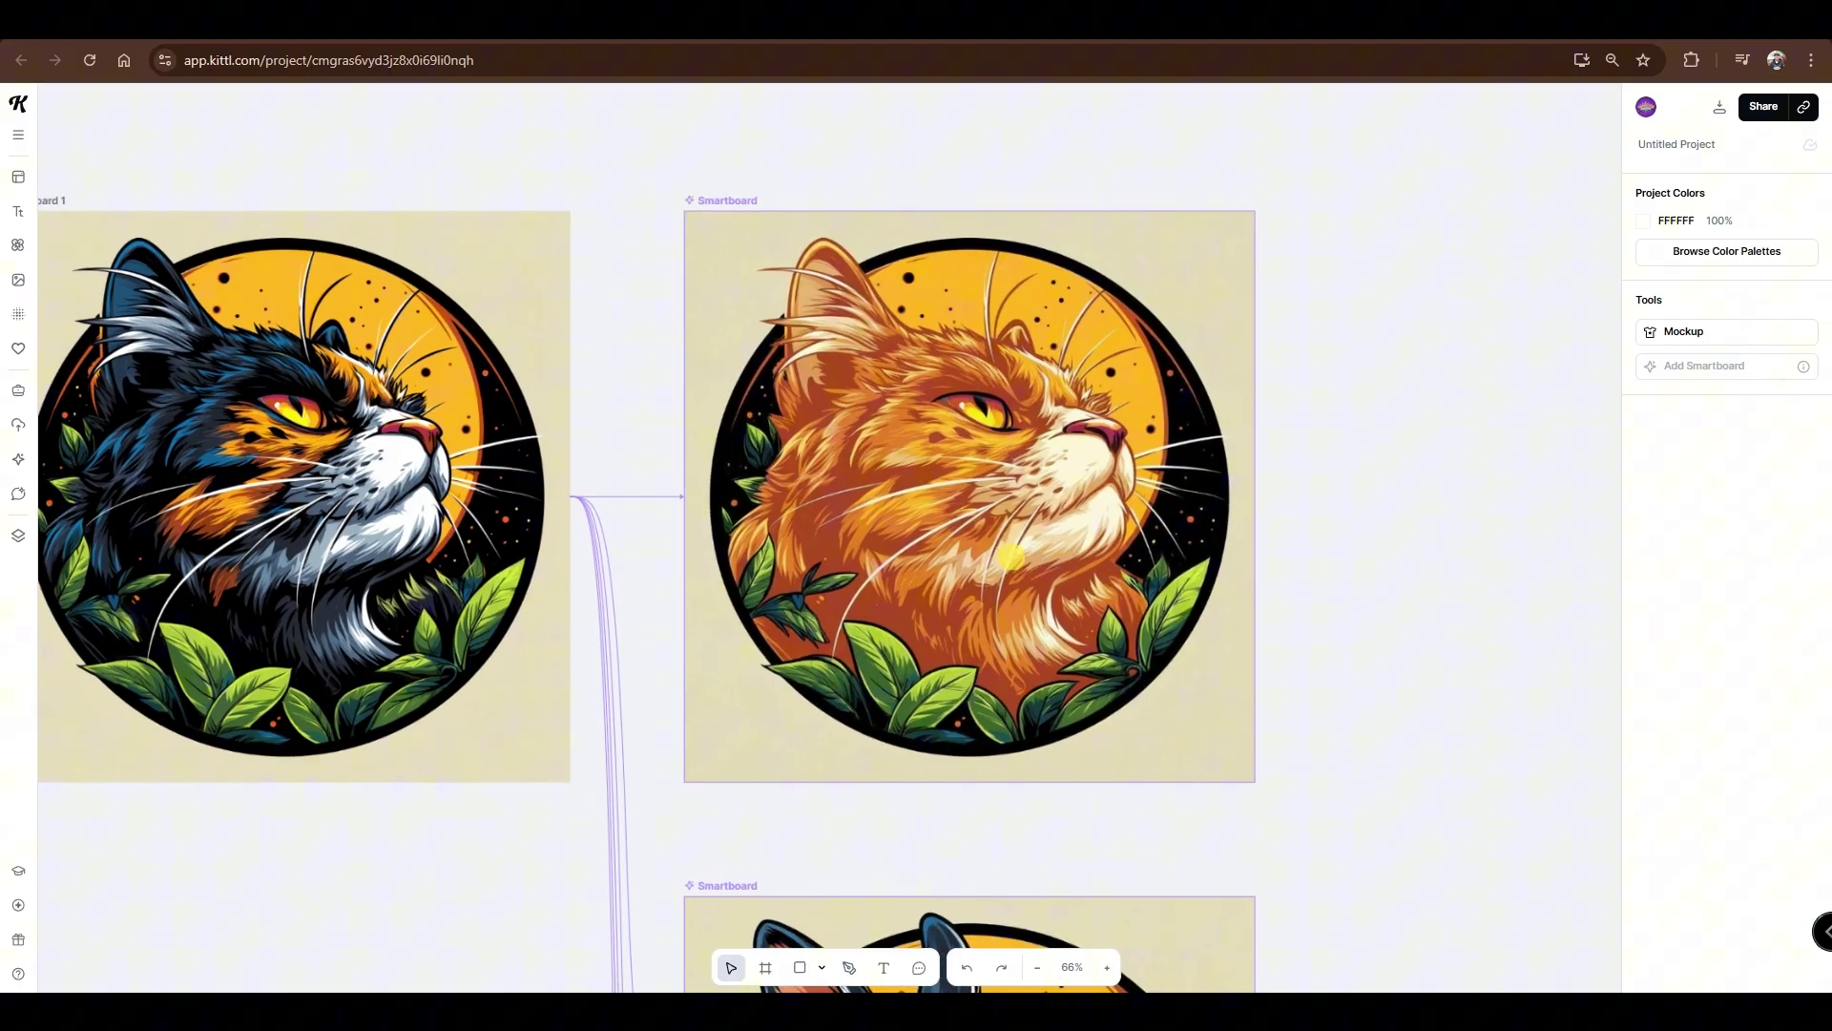
scroll(828, 534, down, 5)
scroll(969, 538, down, 15)
scroll(969, 538, down, 12)
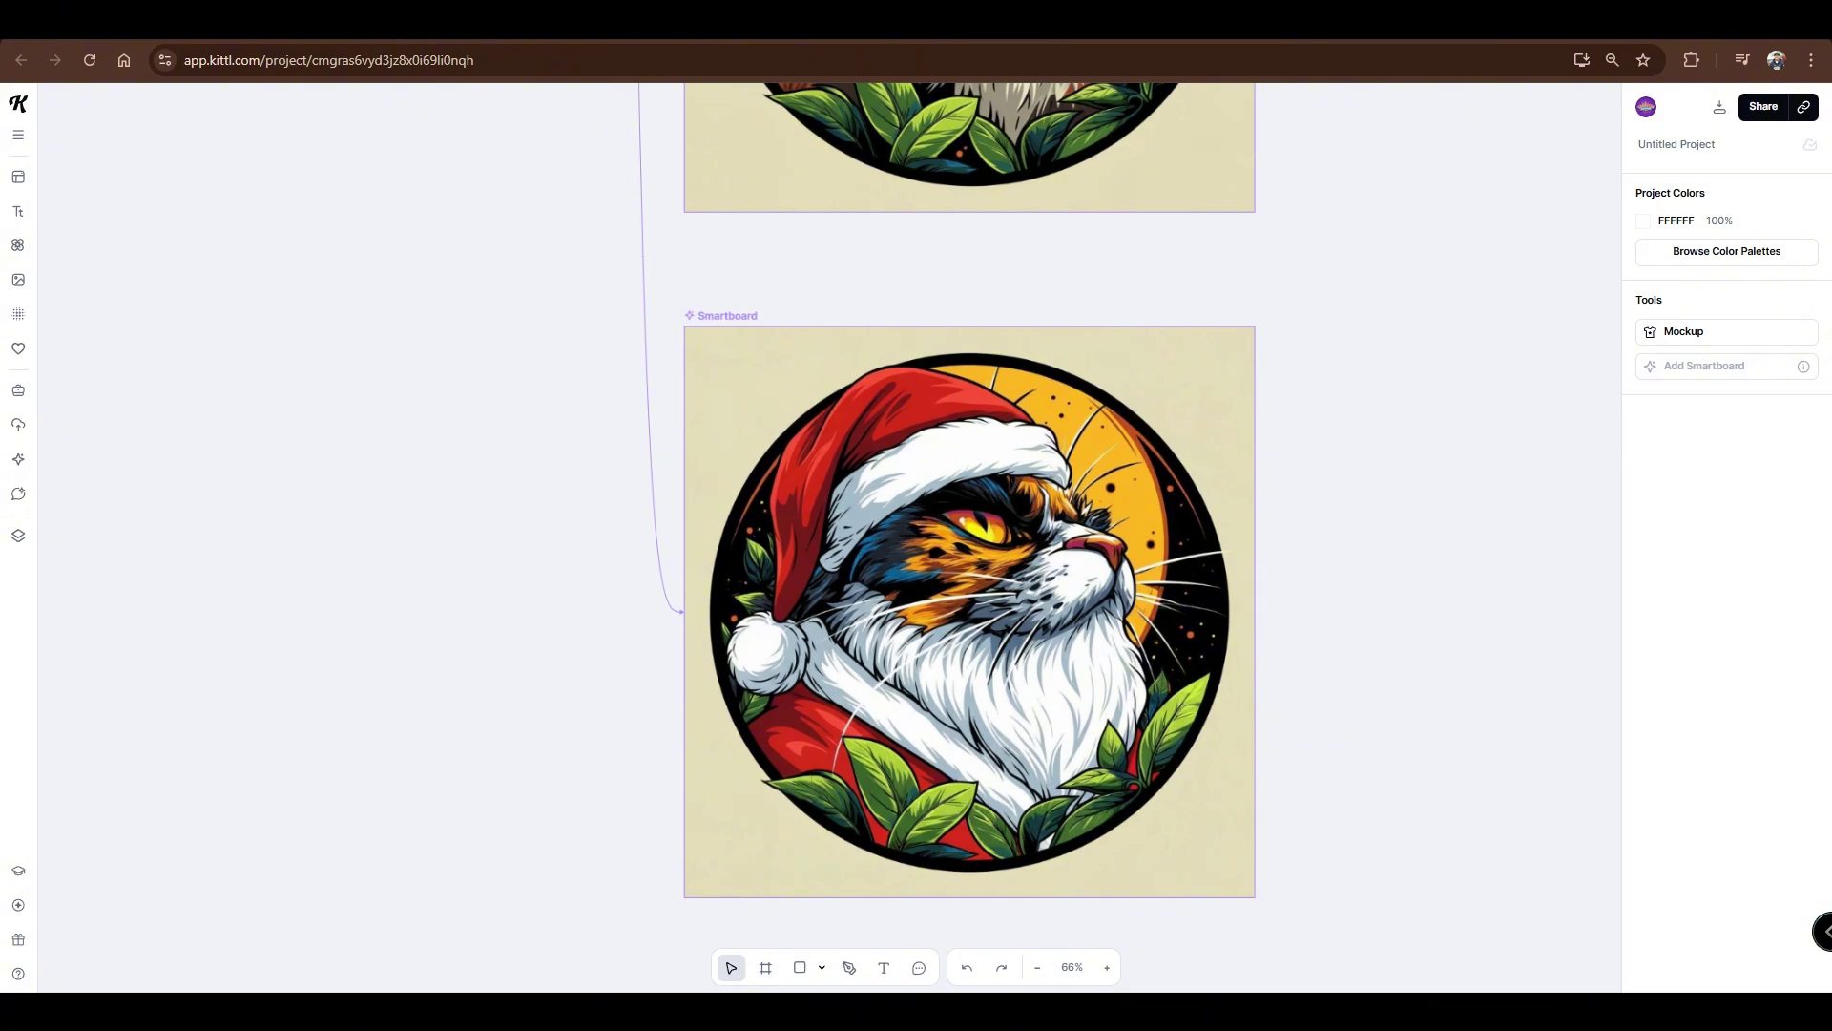
scroll(1053, 572, down, 6)
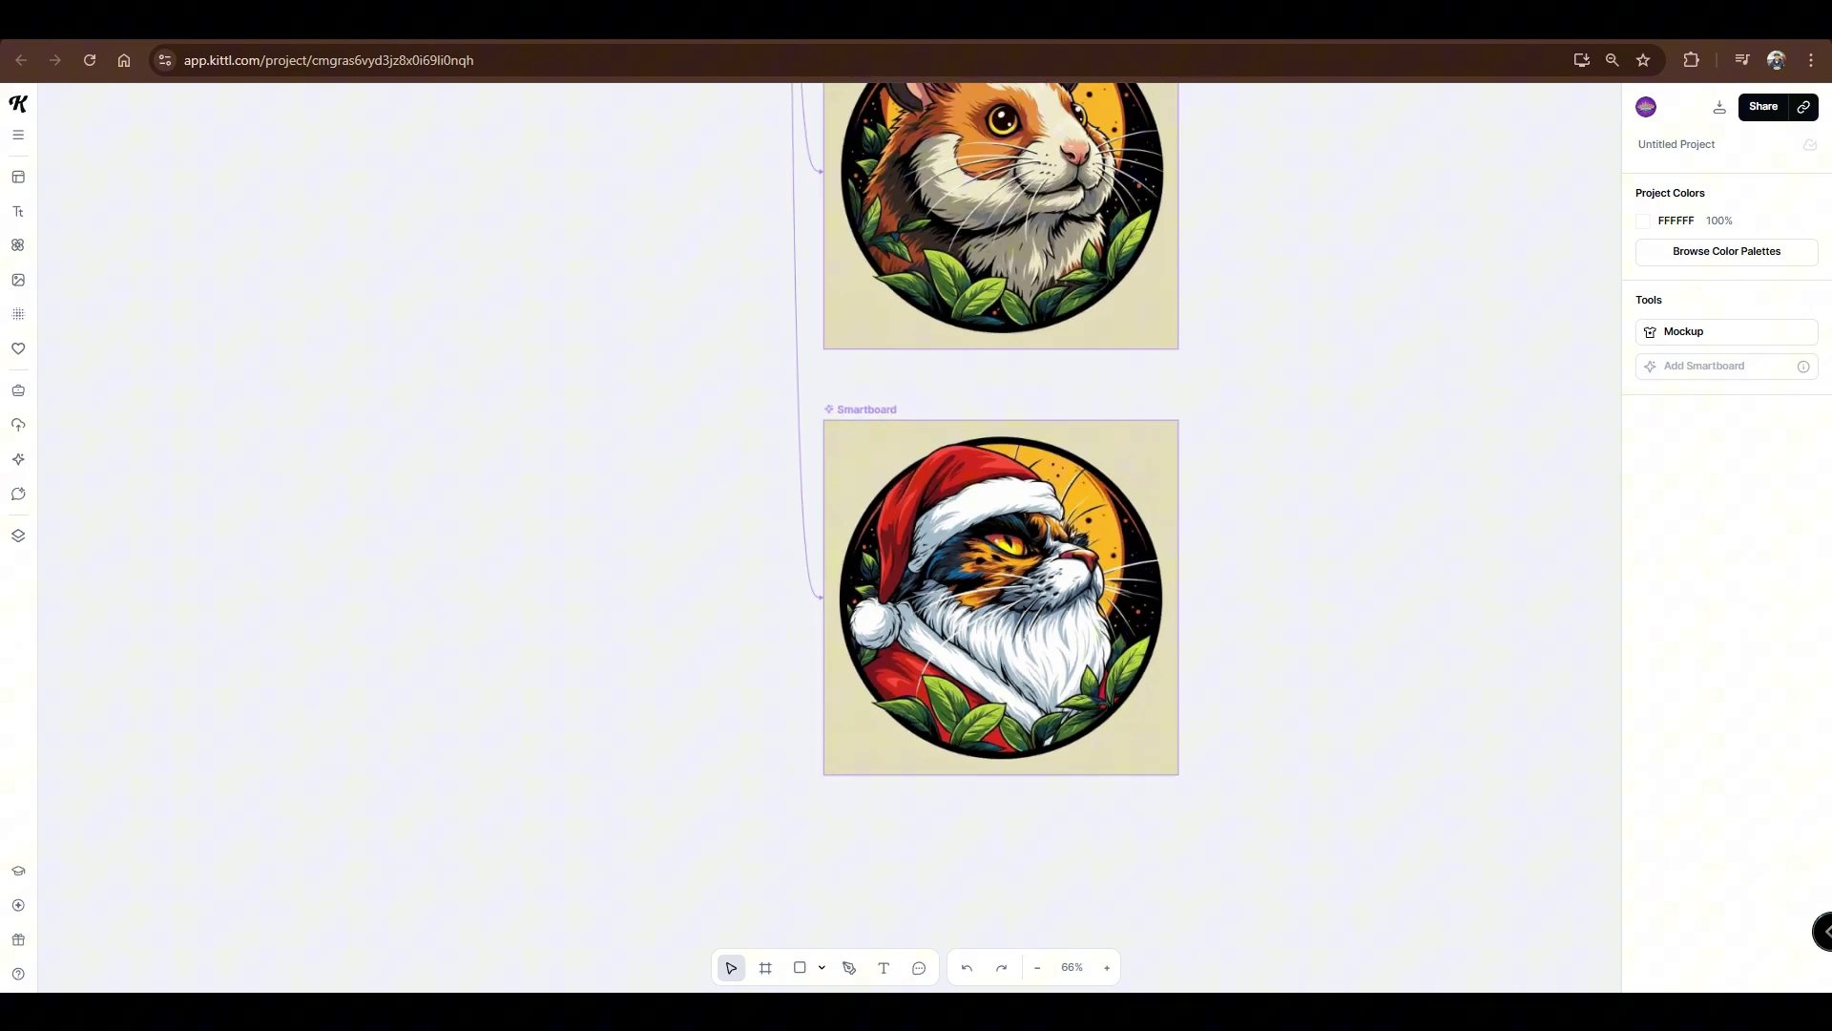
scroll(1053, 572, up, 4)
scroll(1011, 538, up, 8)
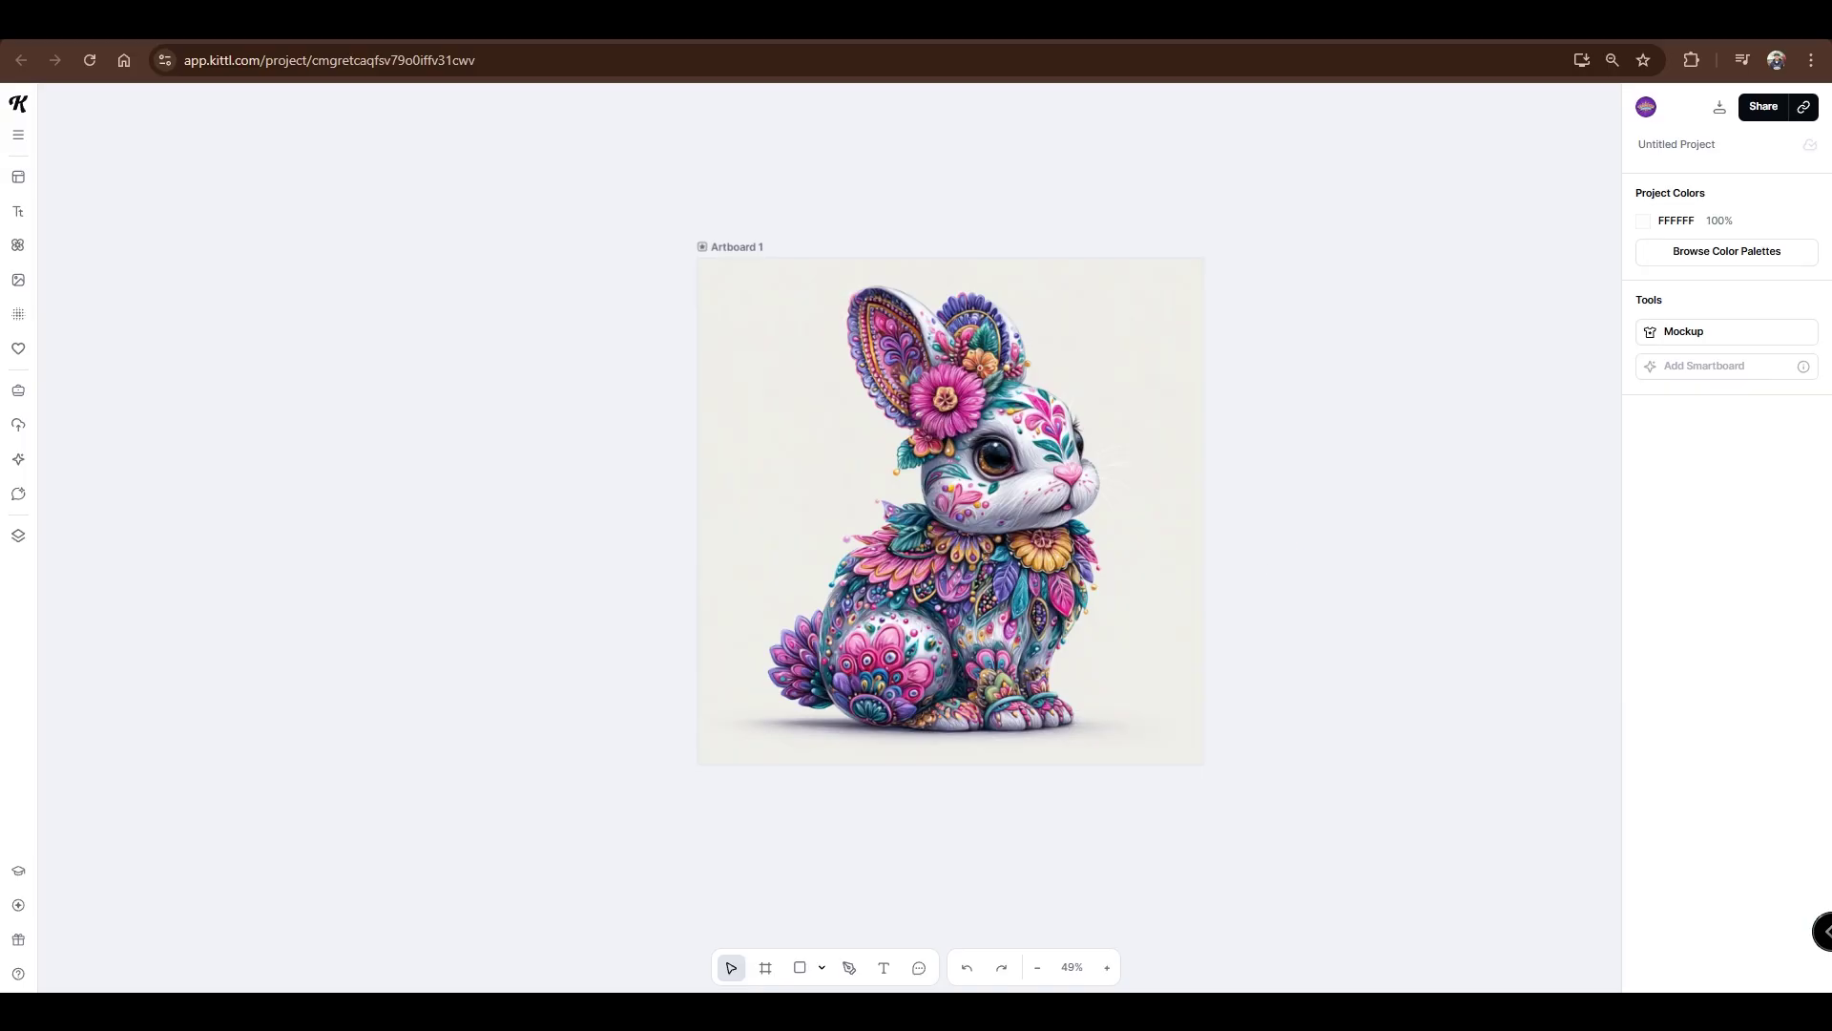
Step: Examine the floral-patterned rabbit artwork on Artboard 1 of the other project
scroll(1122, 575, up, 5)
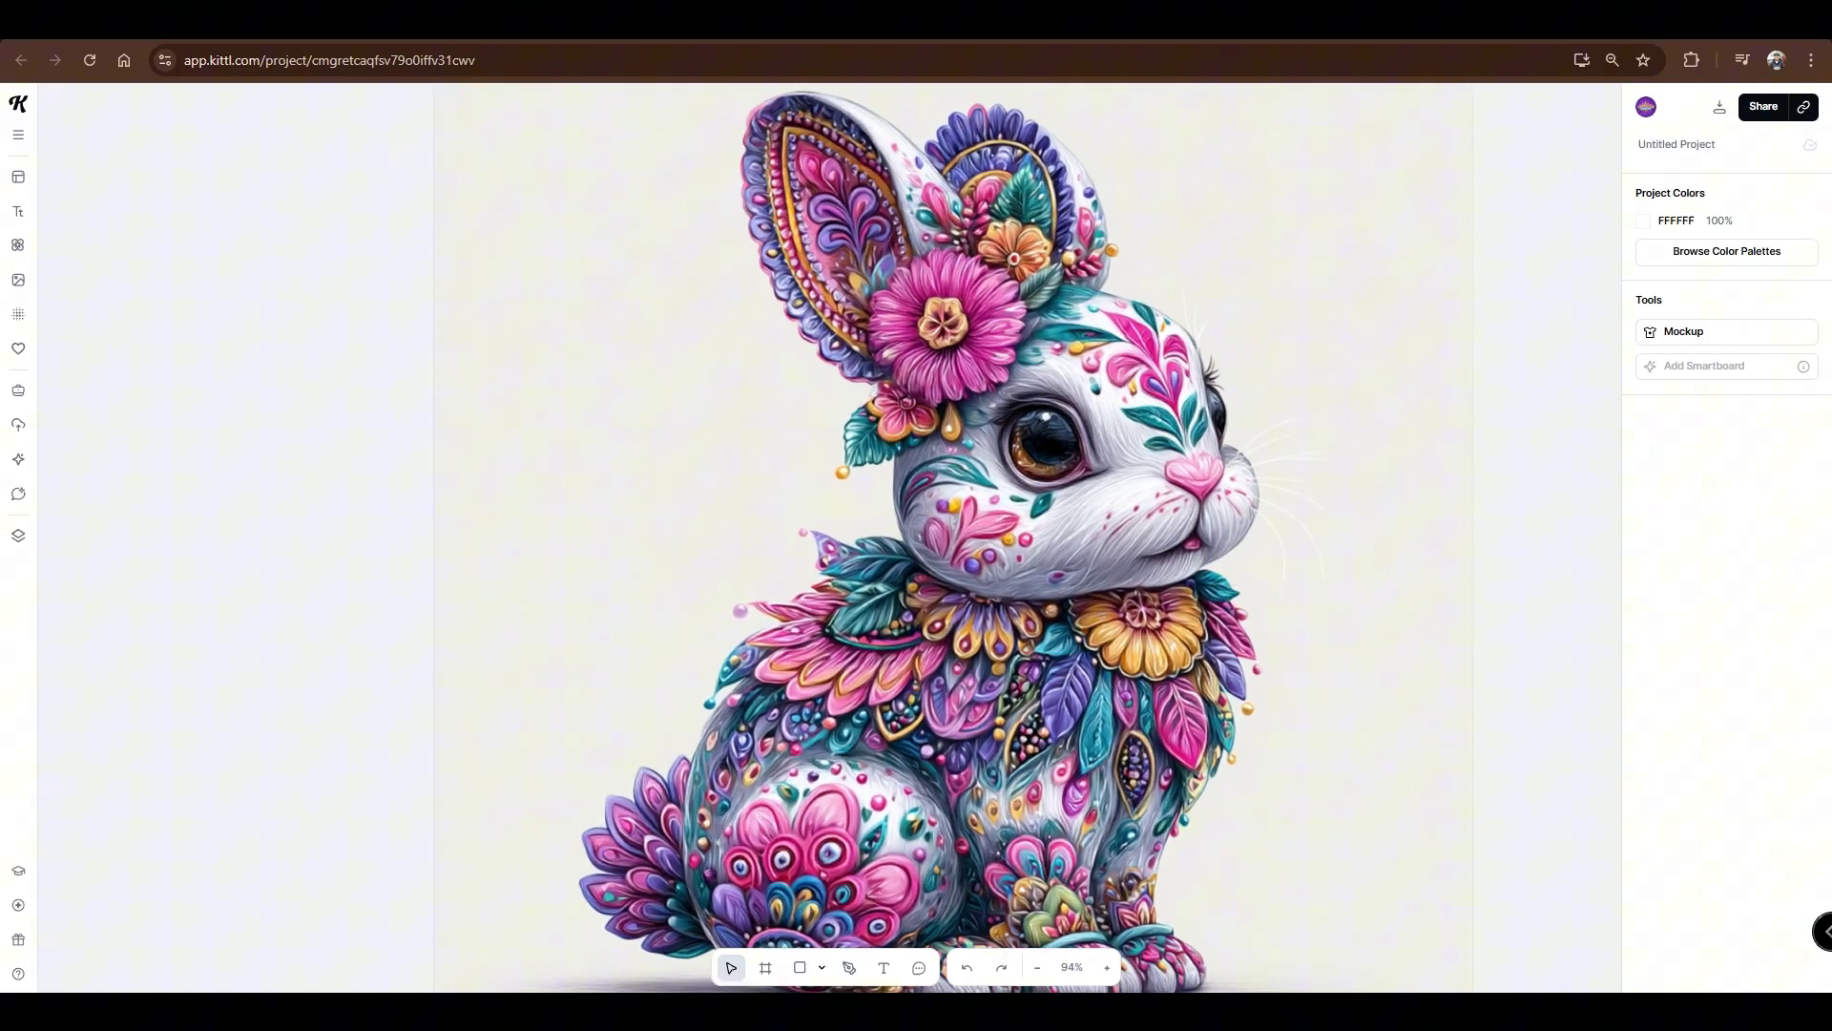
Step: Add a Smartboard linked to the floral-patterned rabbit on Artboard 1
scroll(1100, 491, up, 2)
drag(1231, 609, 1151, 398)
scroll(1174, 499, down, 4)
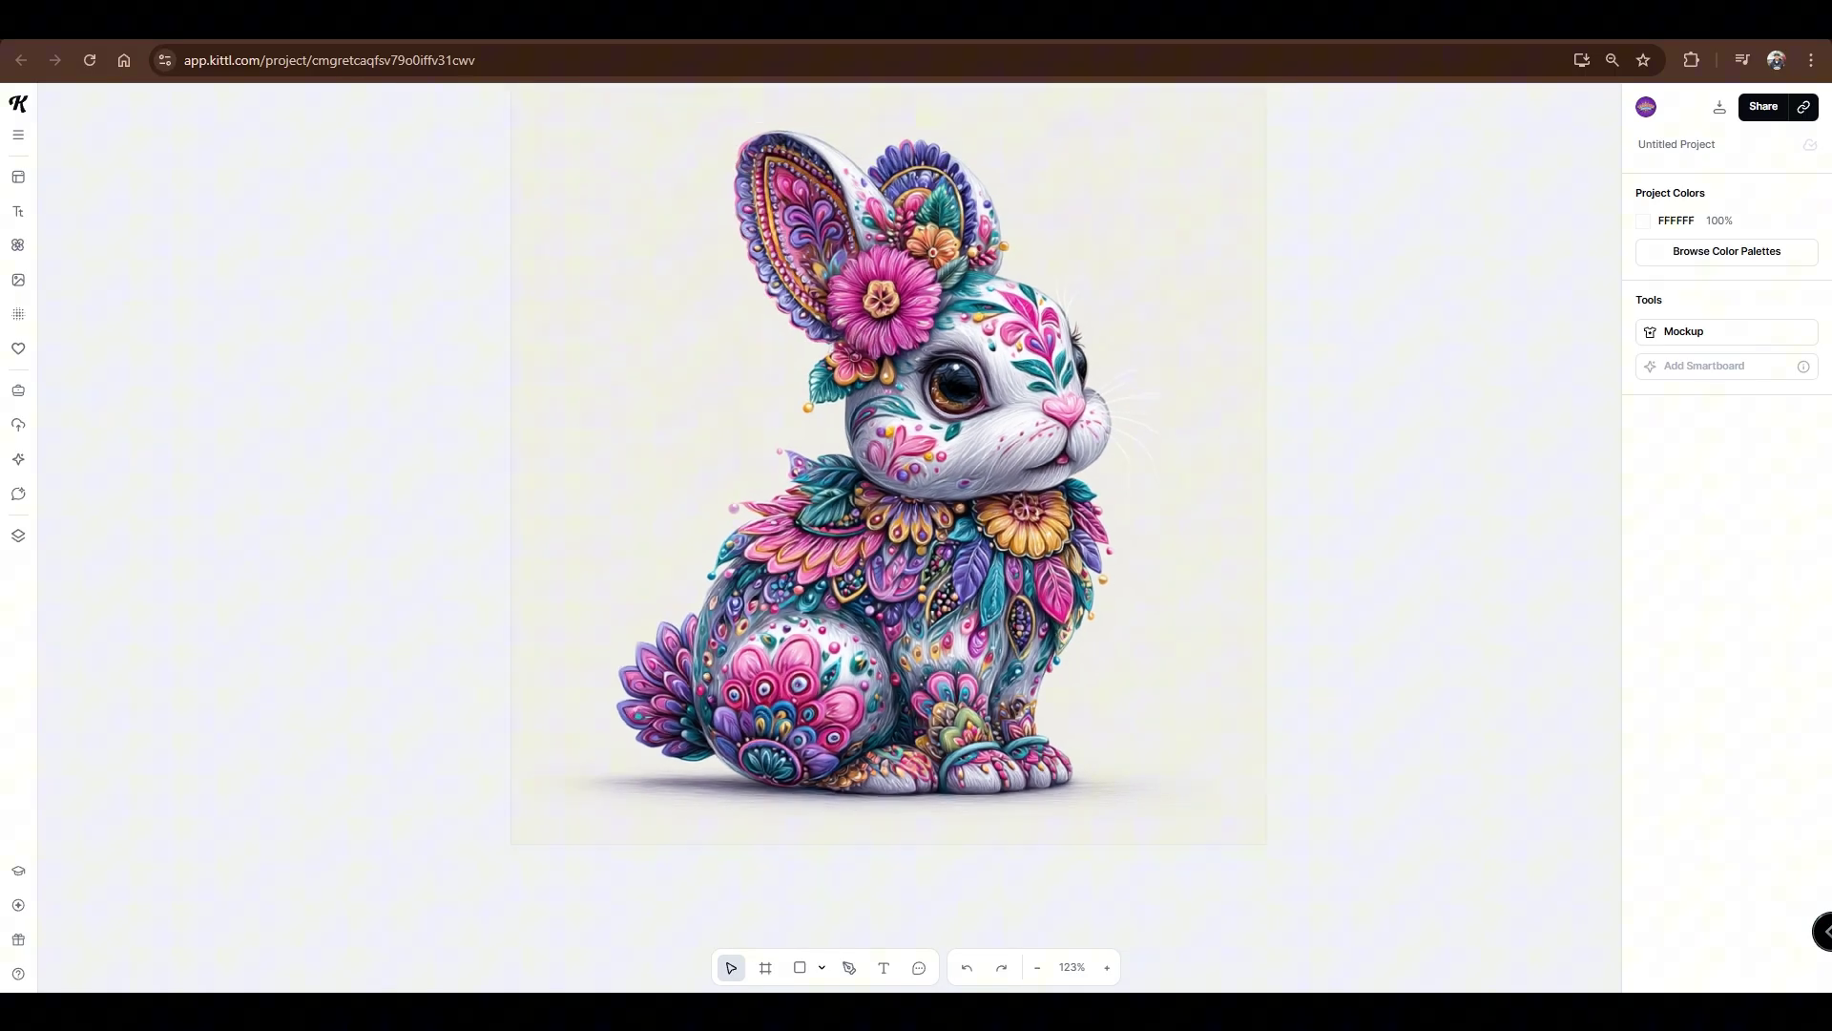
scroll(1241, 573, down, 5)
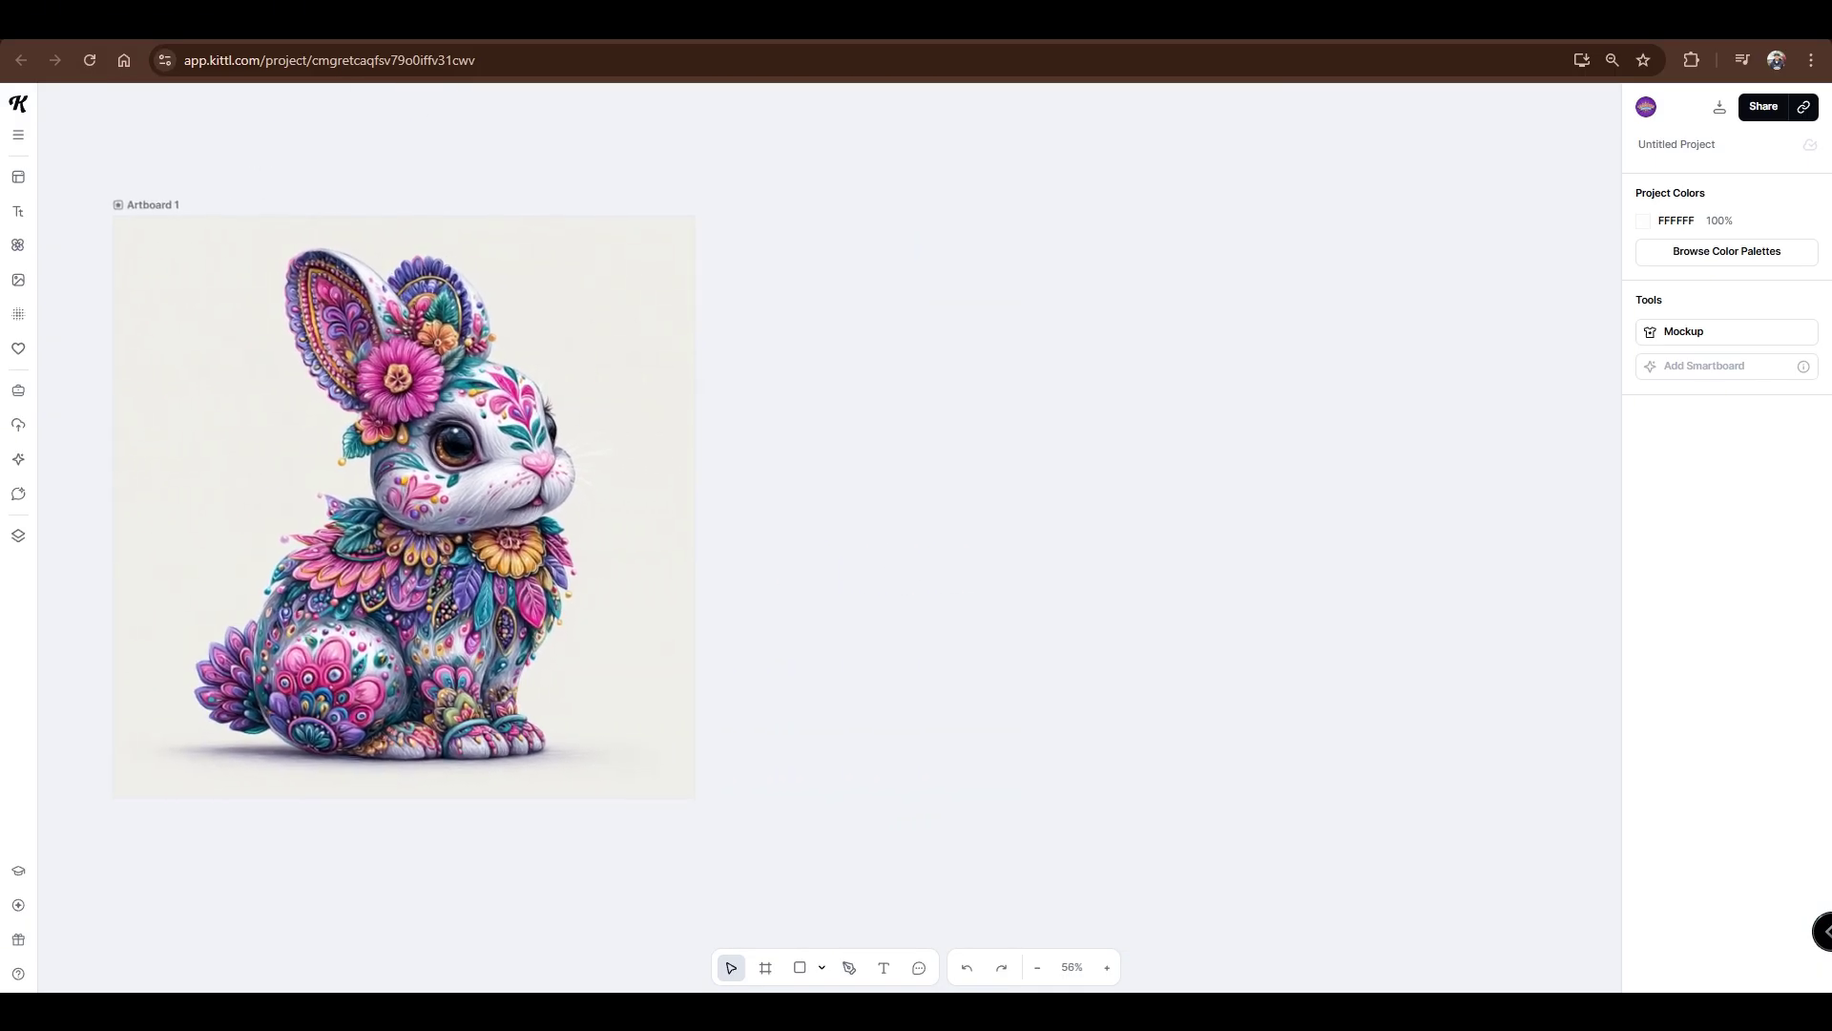
click(404, 506)
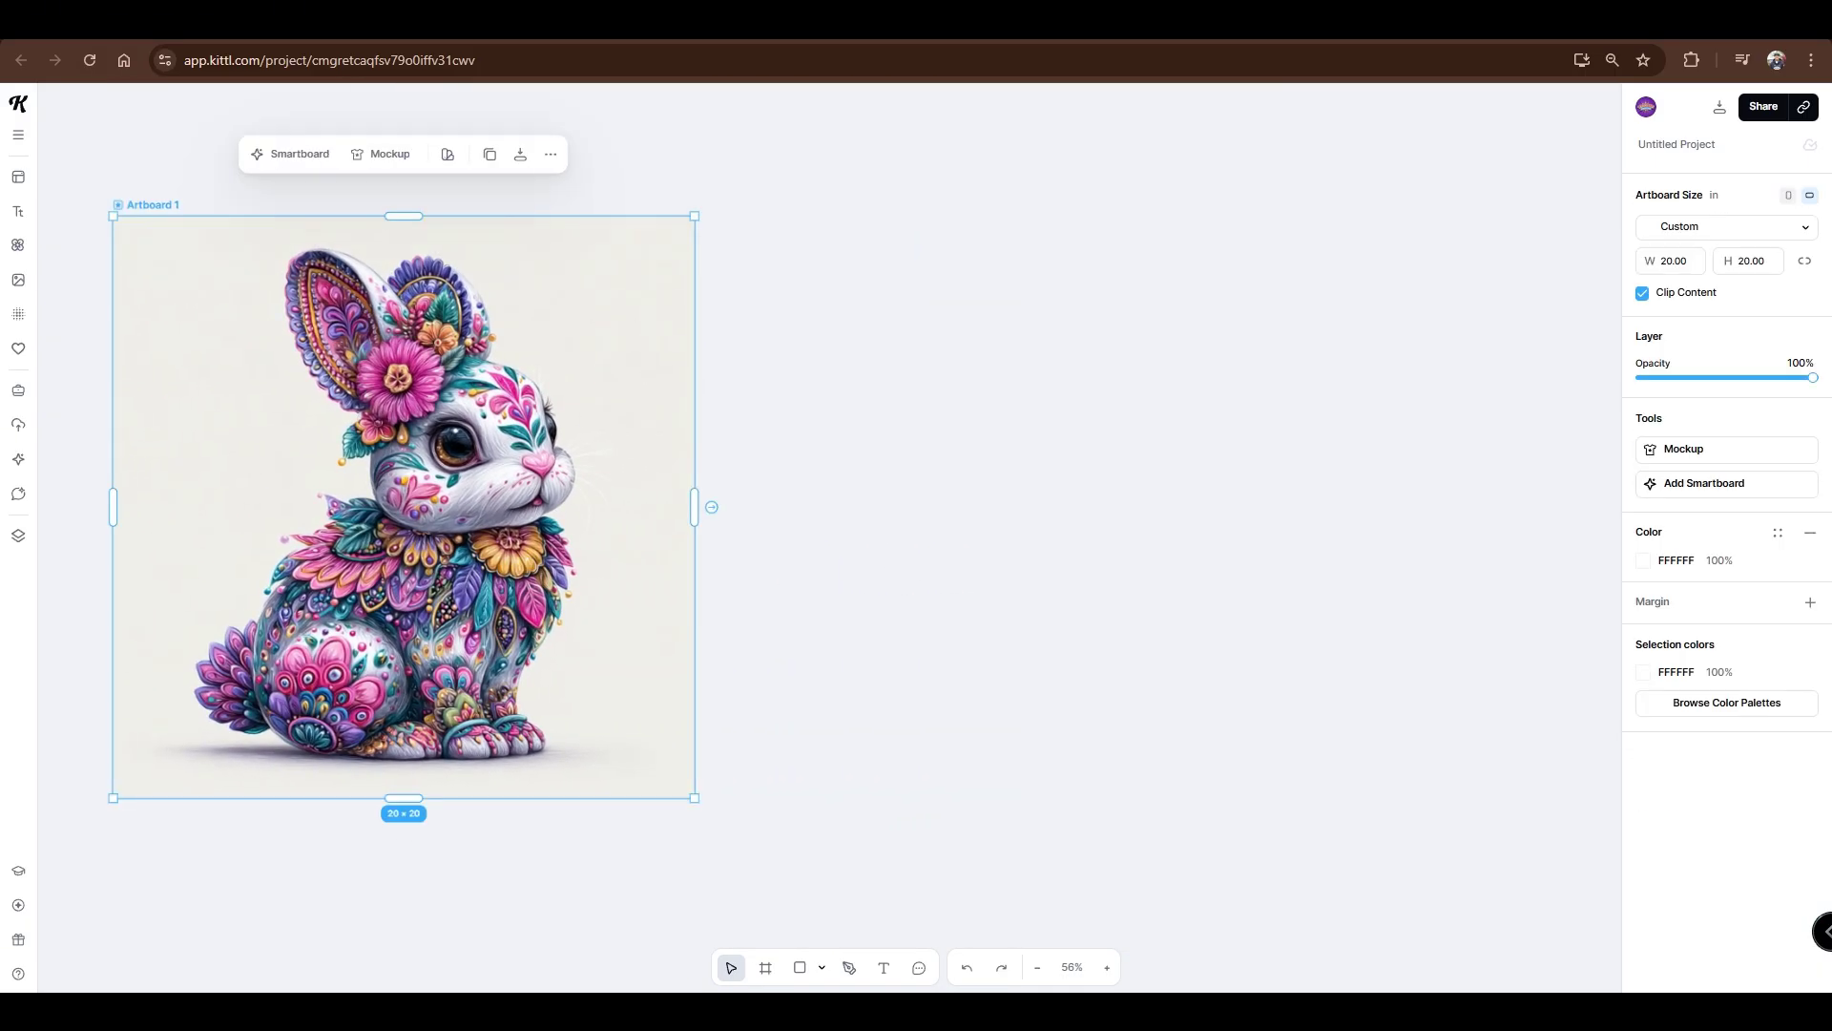
click(292, 153)
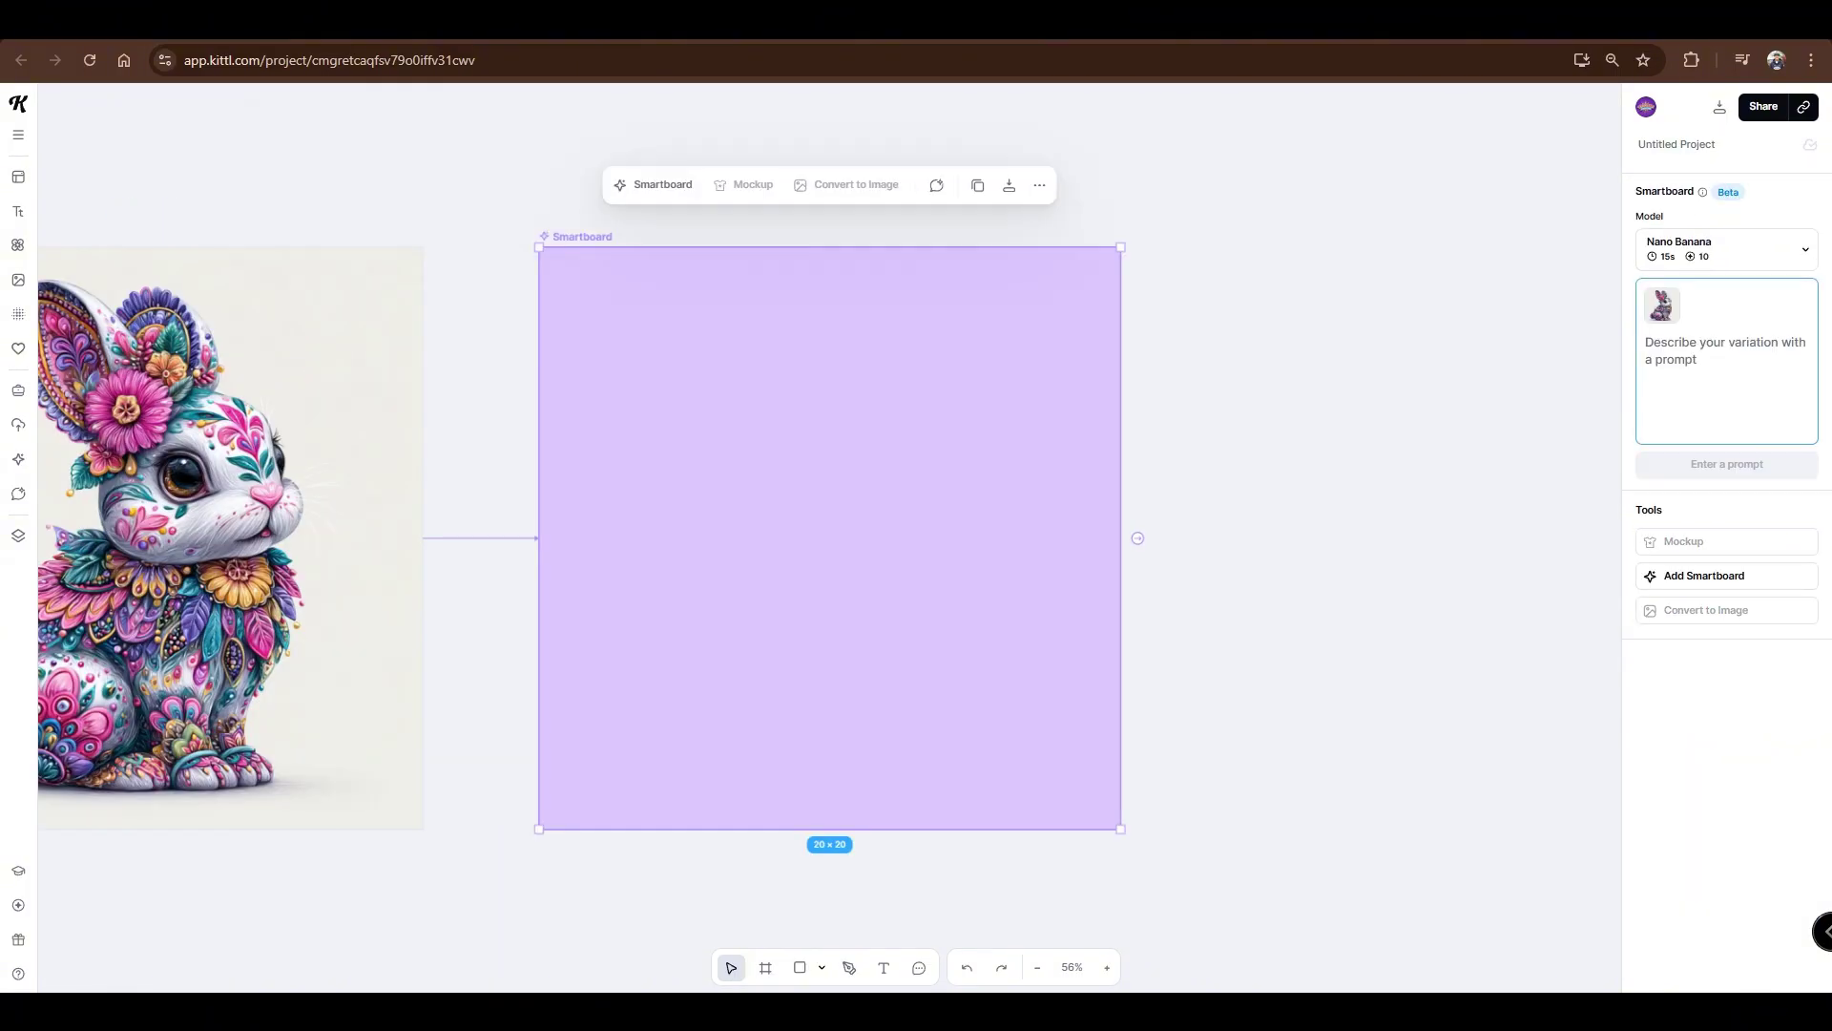
drag(491, 742, 862, 736)
click(1309, 560)
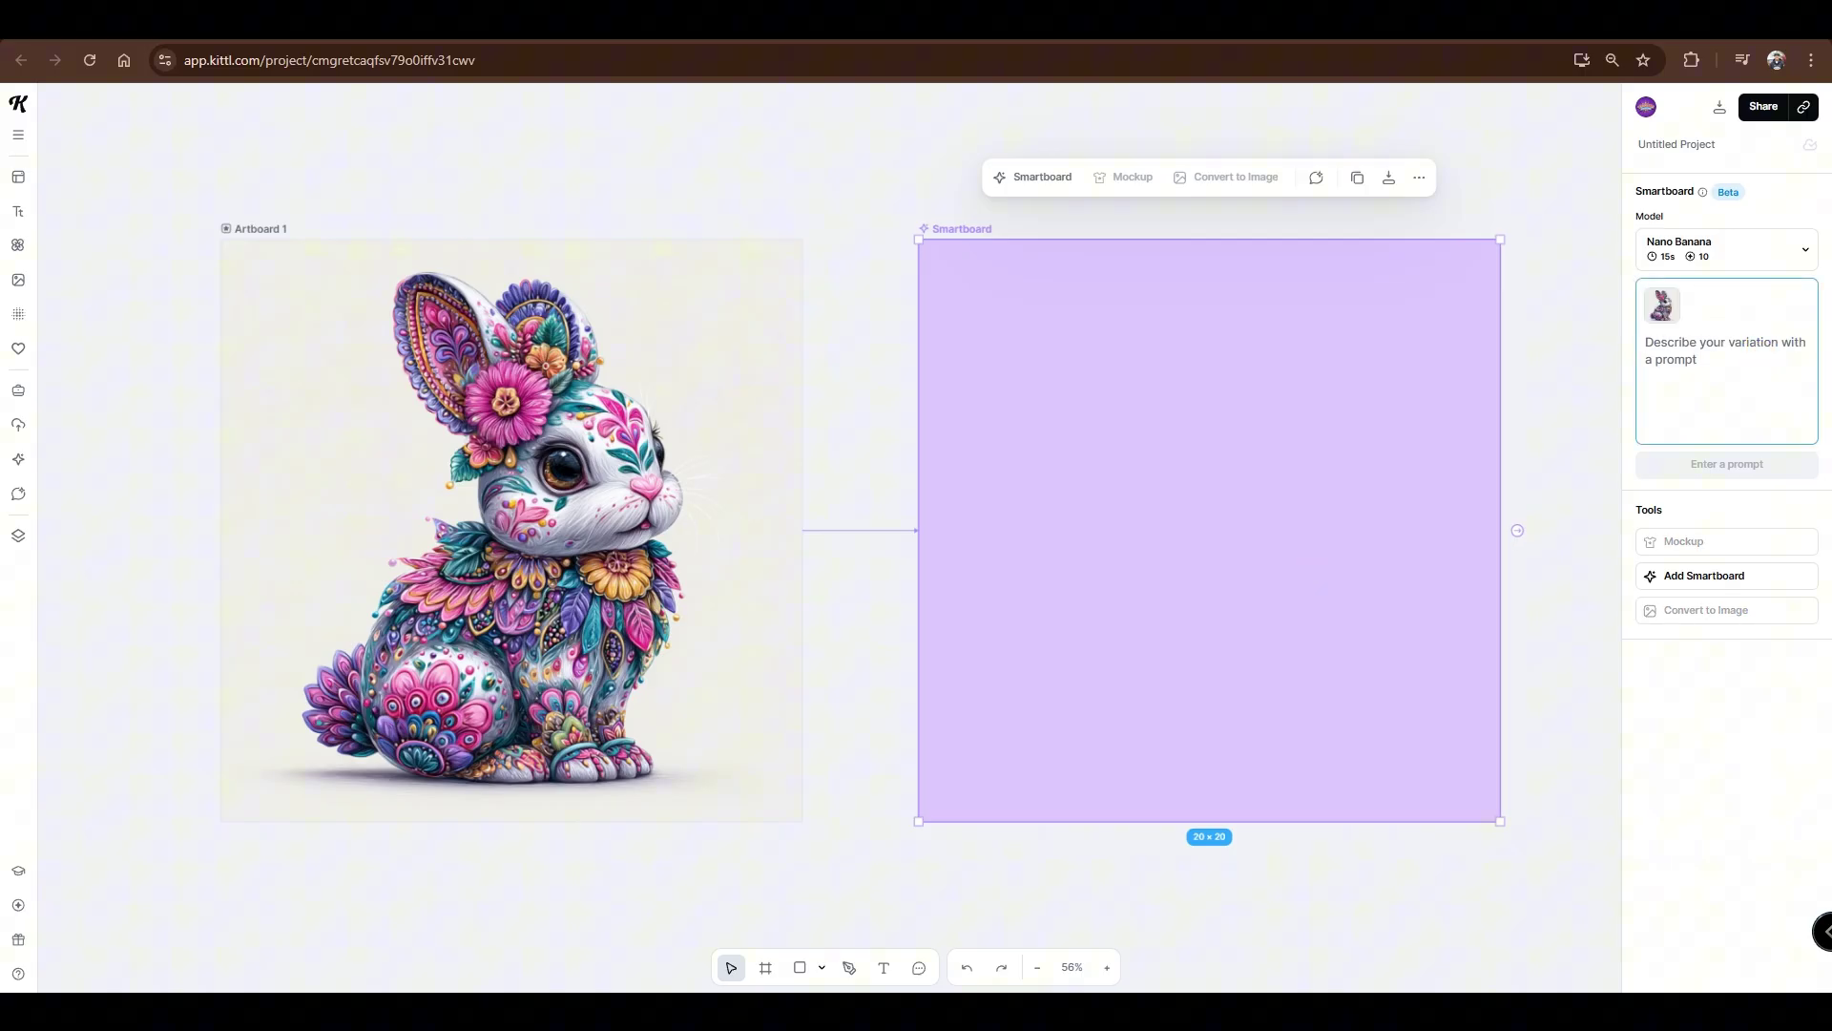
Step: Generate the Smartboard with ChatGPT Image 1 HD from the prompt "Using this pattern and style, generate a Peace Symbol"
text(Usi)
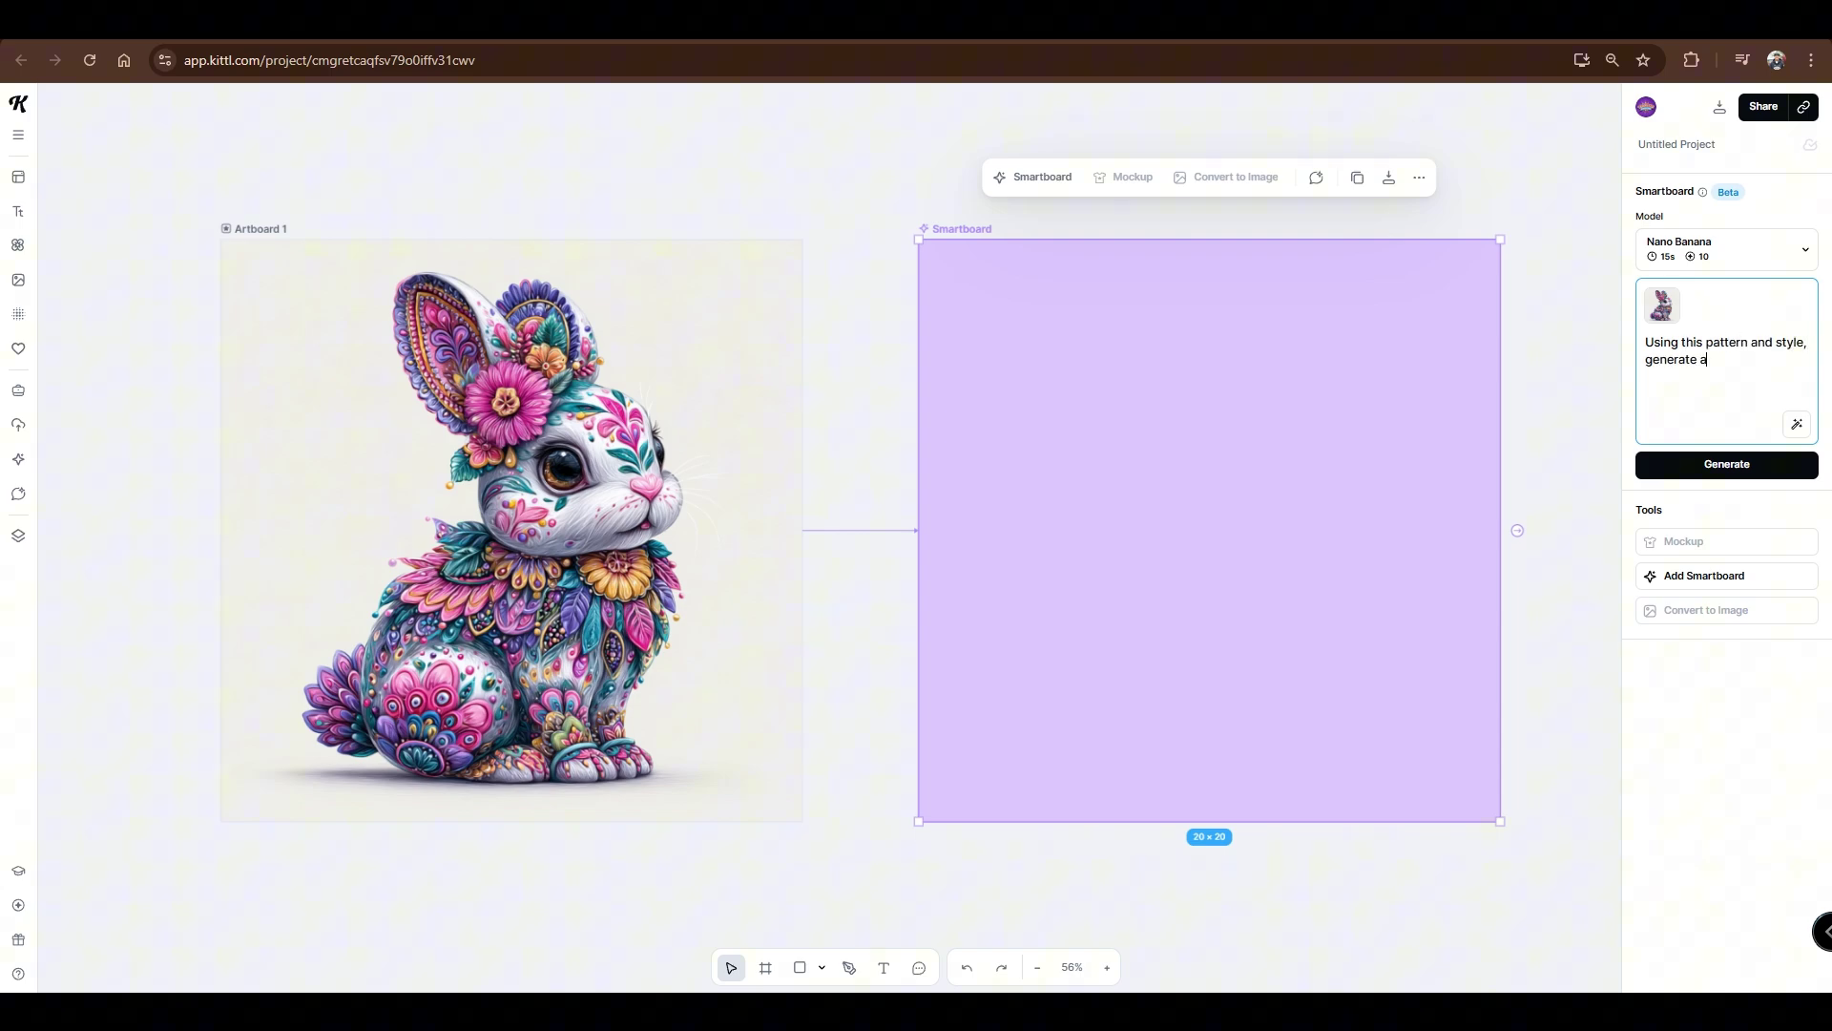
click(1725, 249)
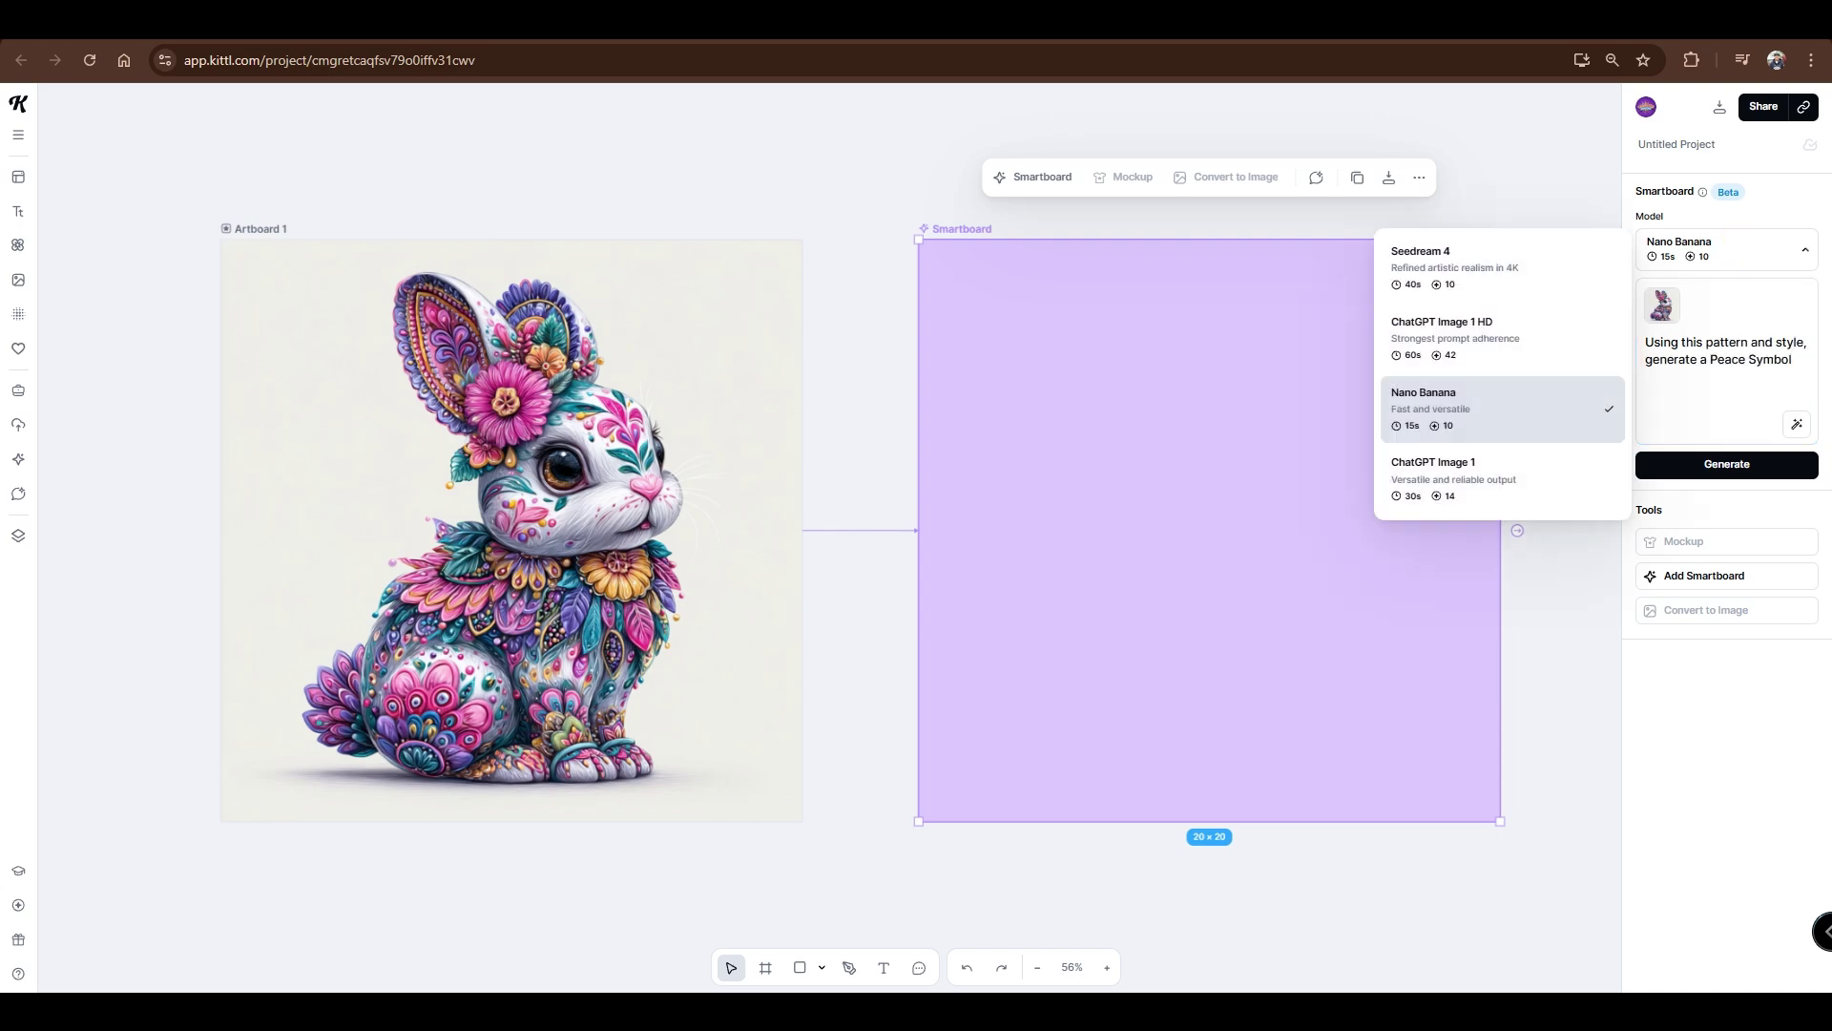
click(1502, 338)
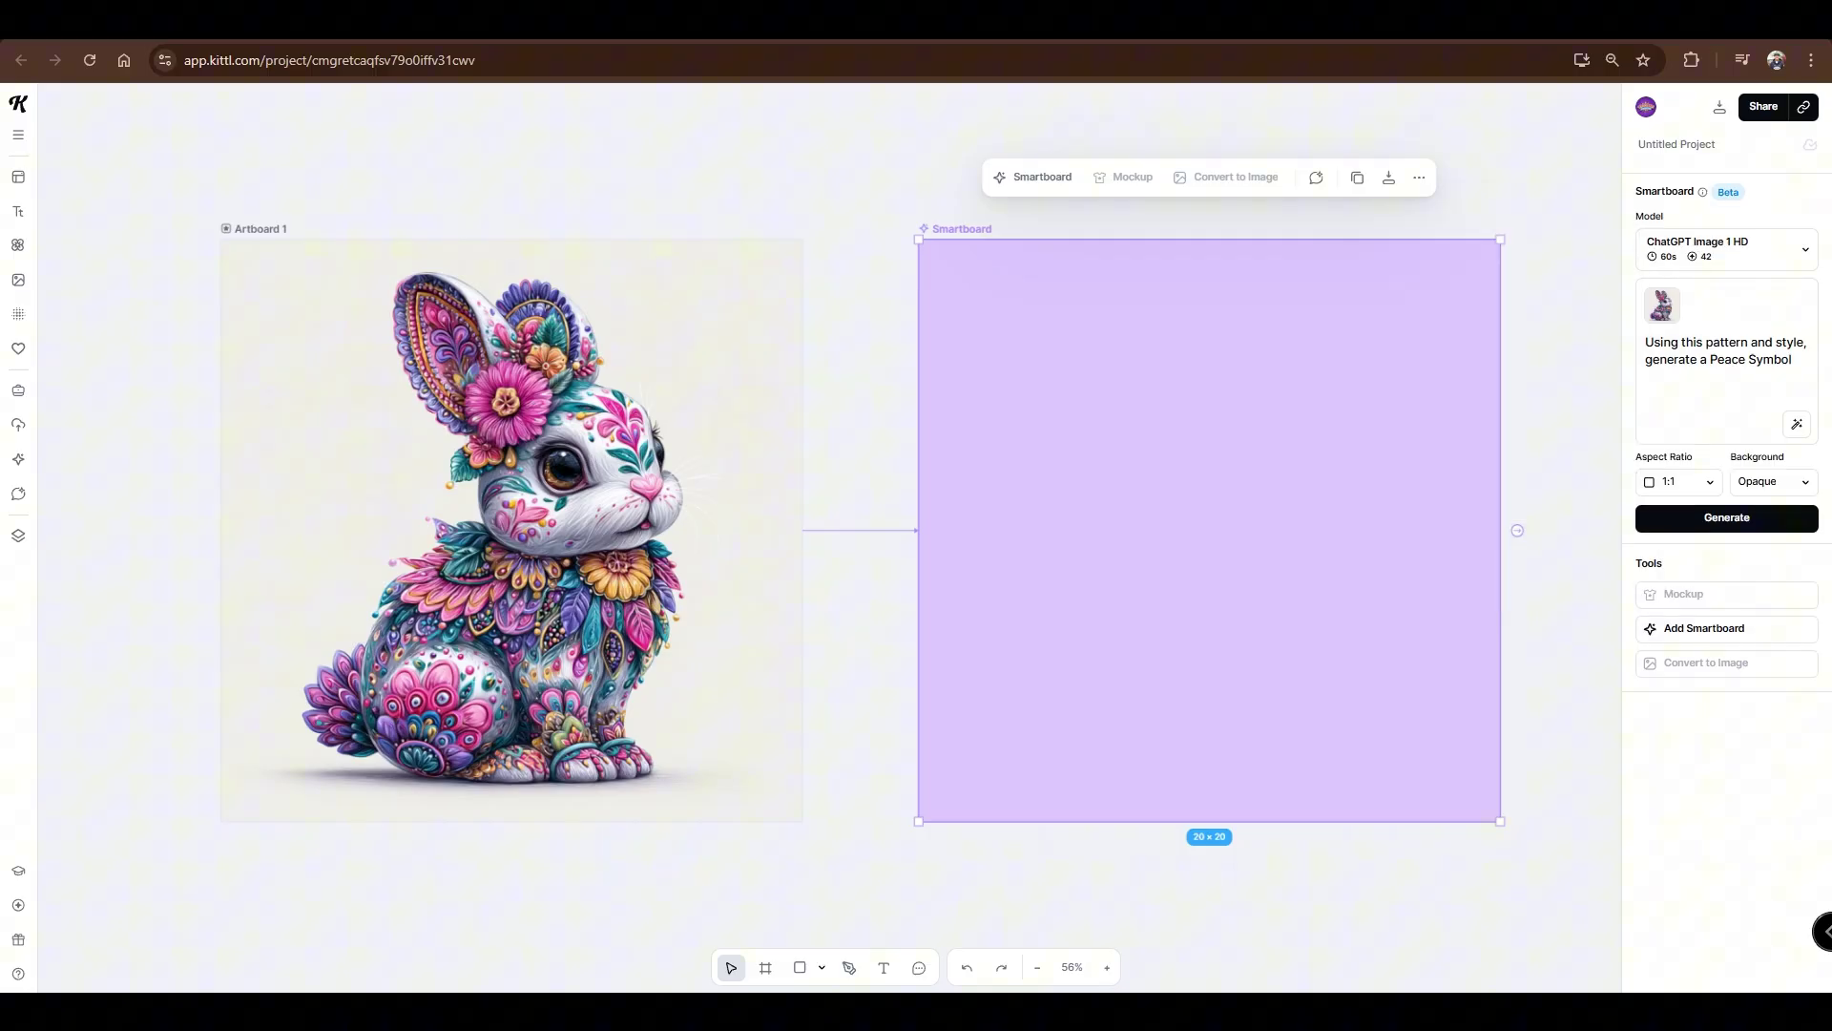
click(1722, 517)
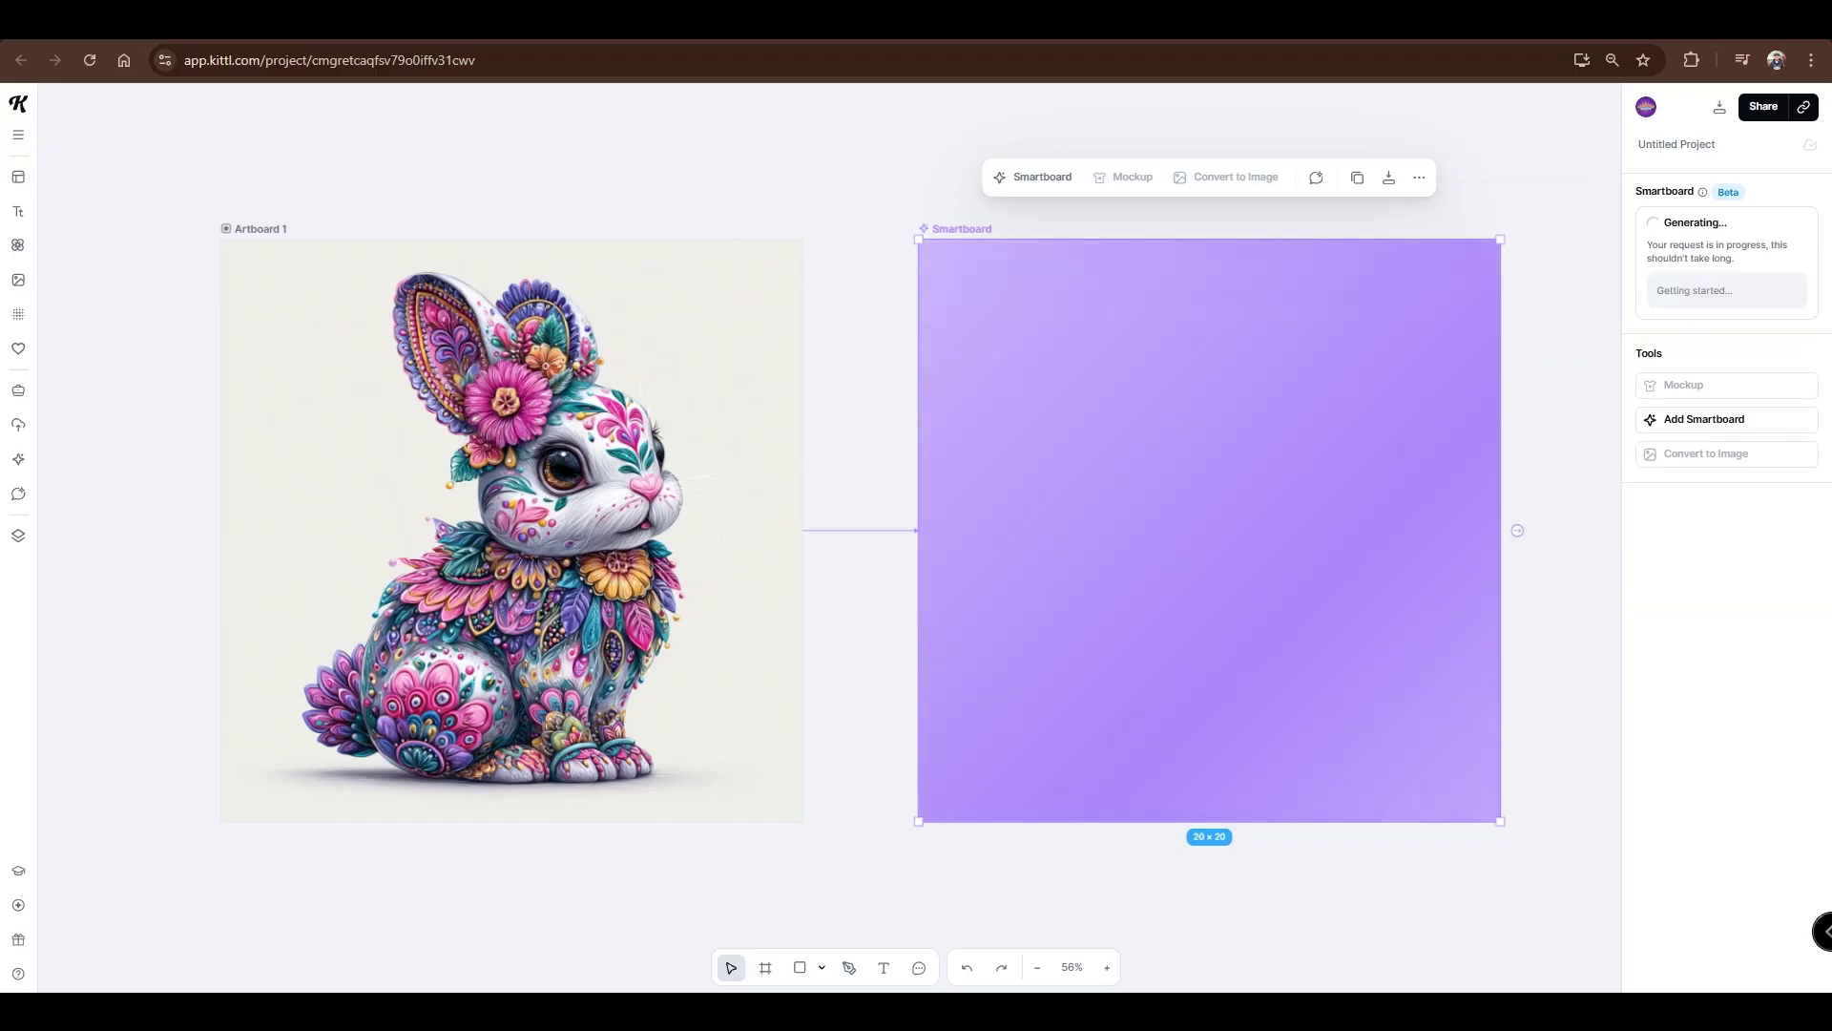
key(Escape)
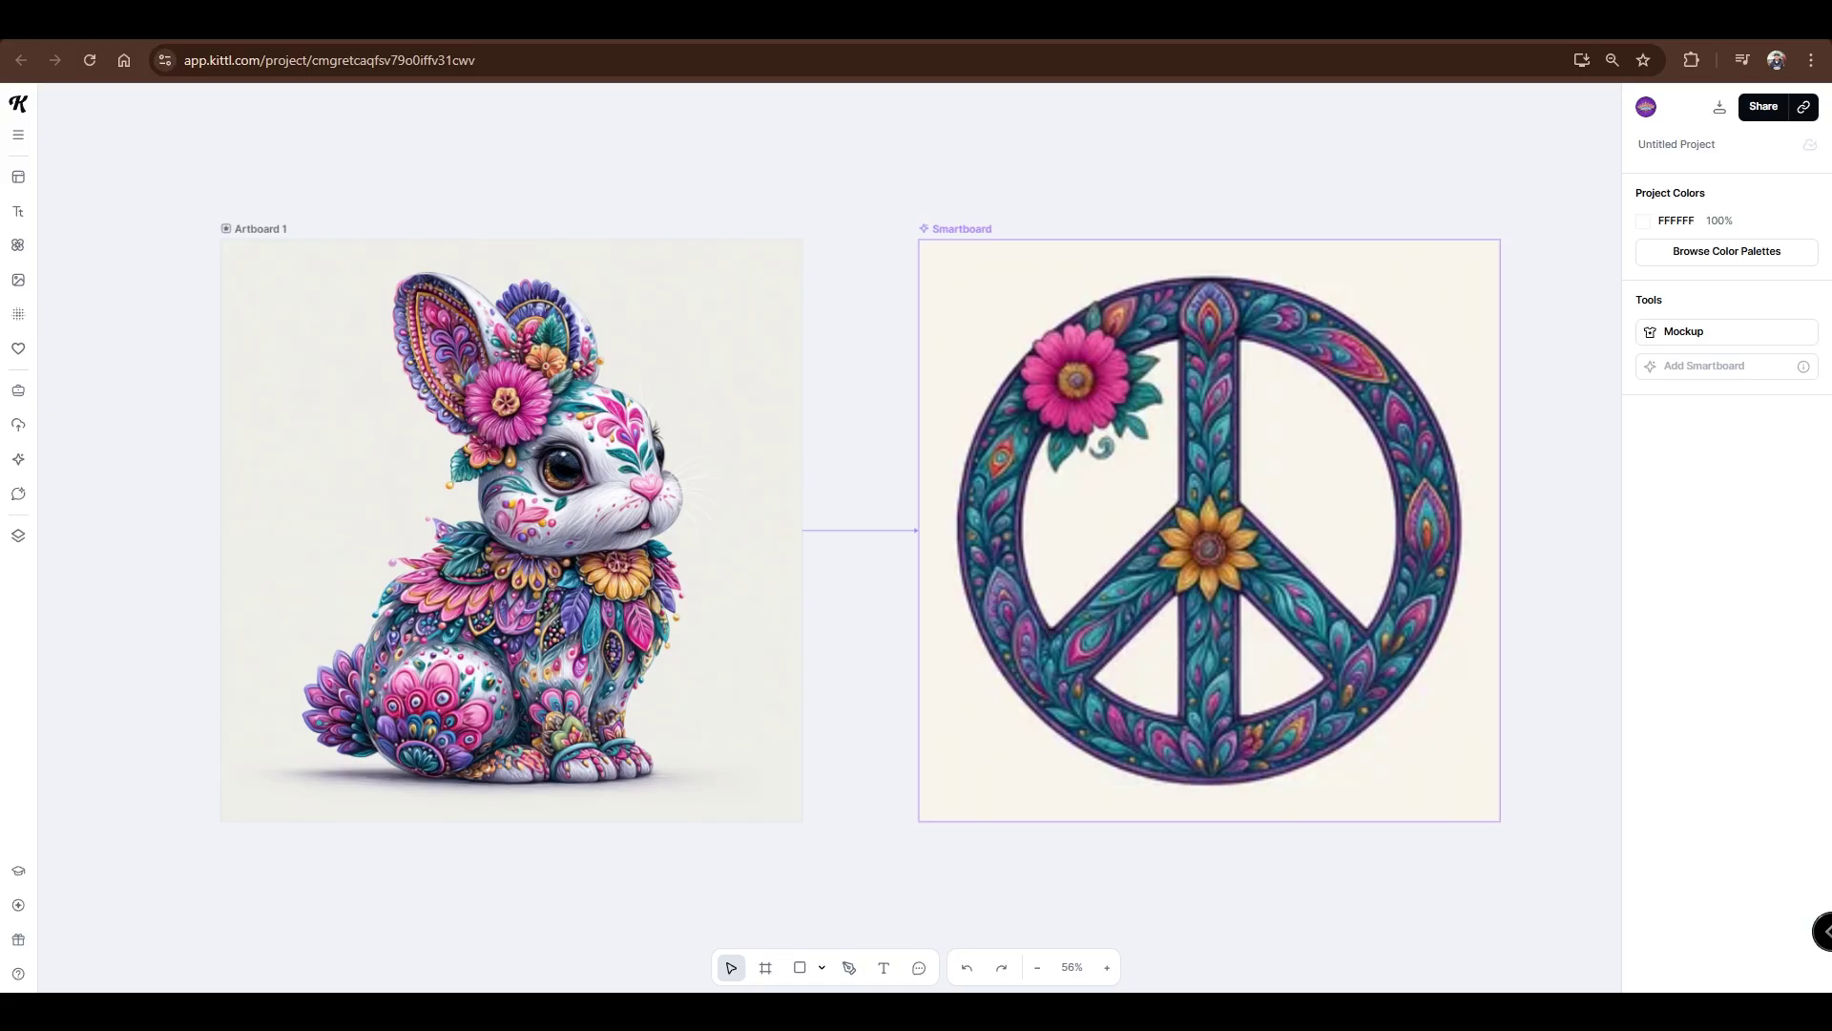
Step: Add a second Smartboard to the rabbit artboard and generate "Using this pattern and style, generate a Peace Symbol" with Nano Banana
click(1210, 530)
click(512, 529)
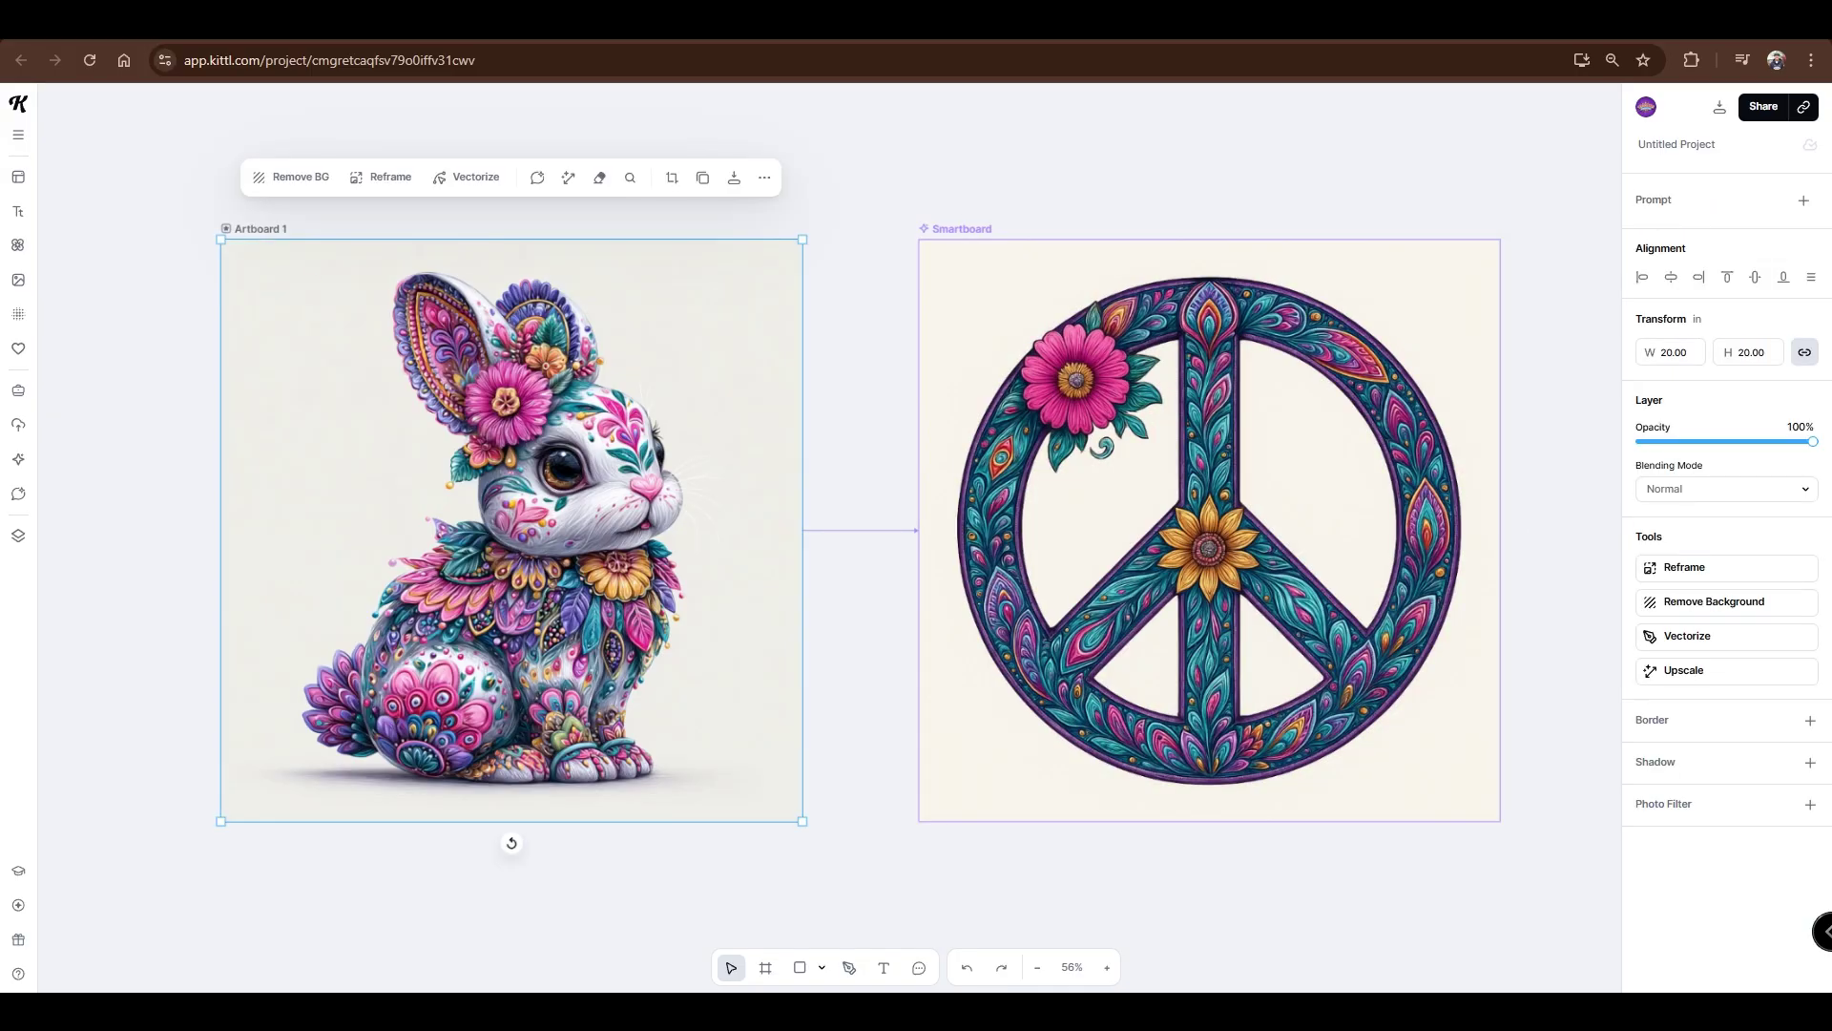
click(256, 229)
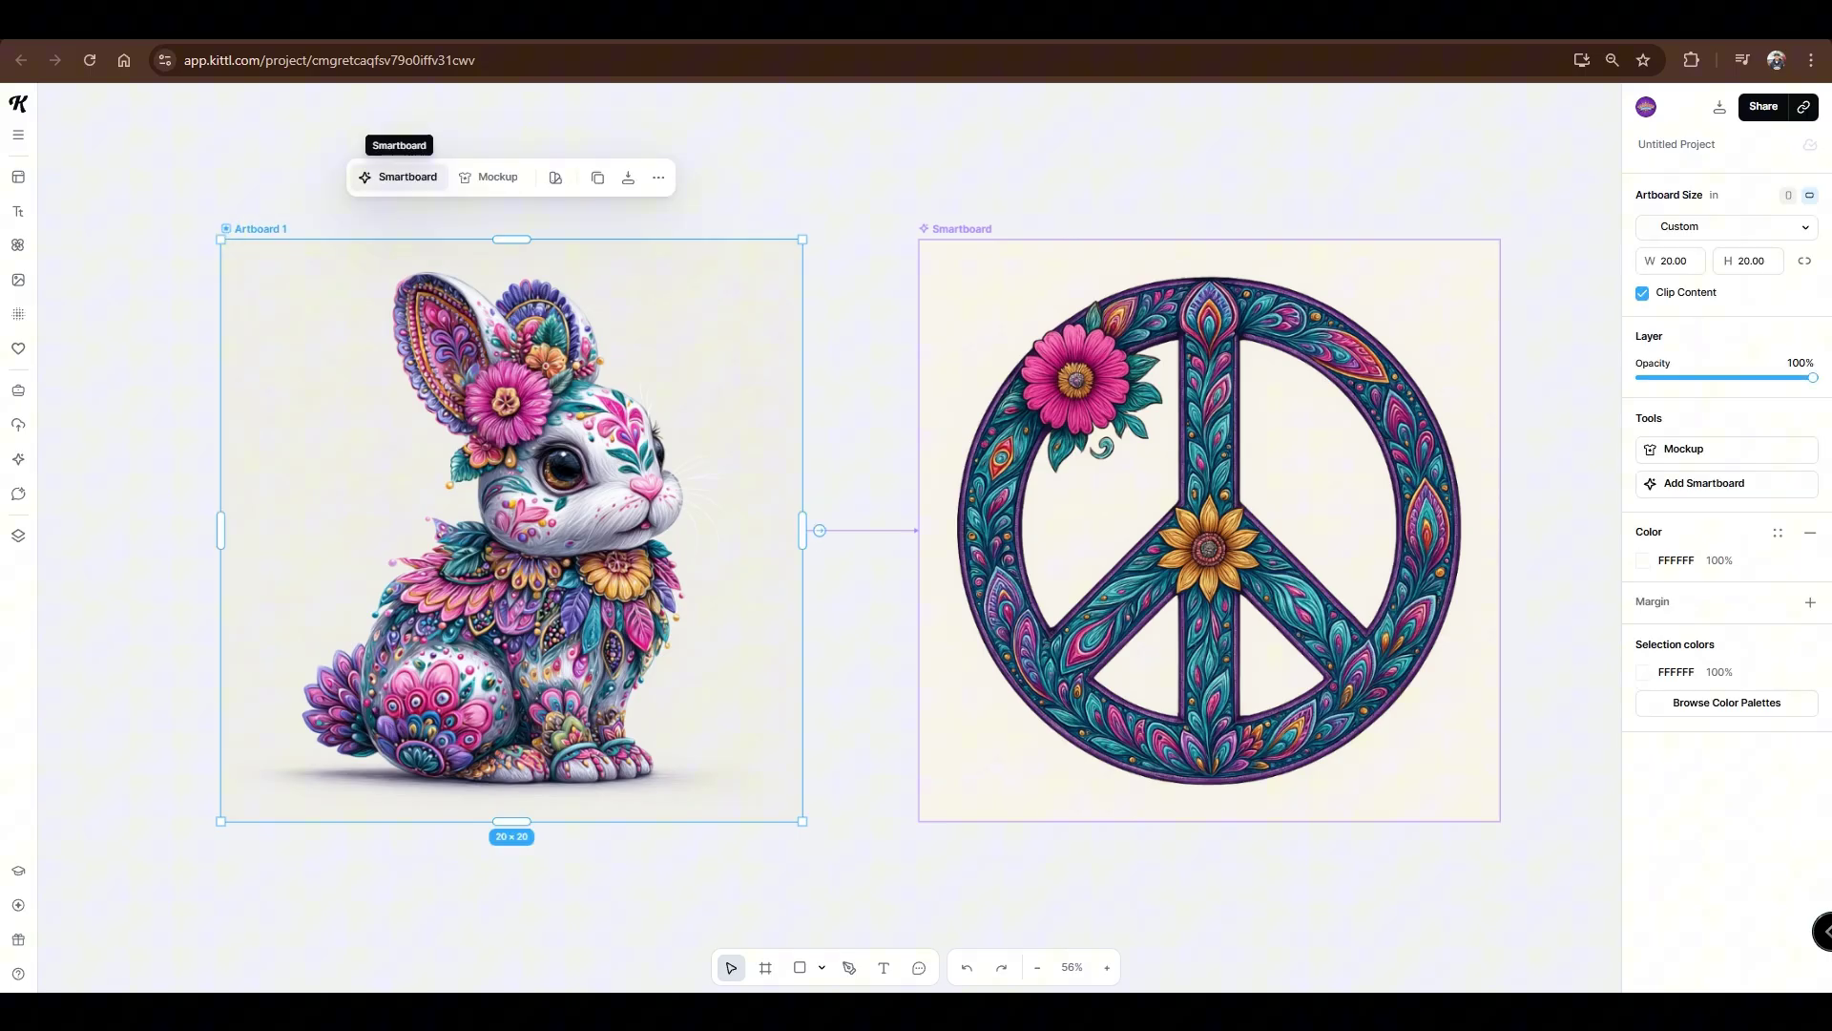
click(395, 176)
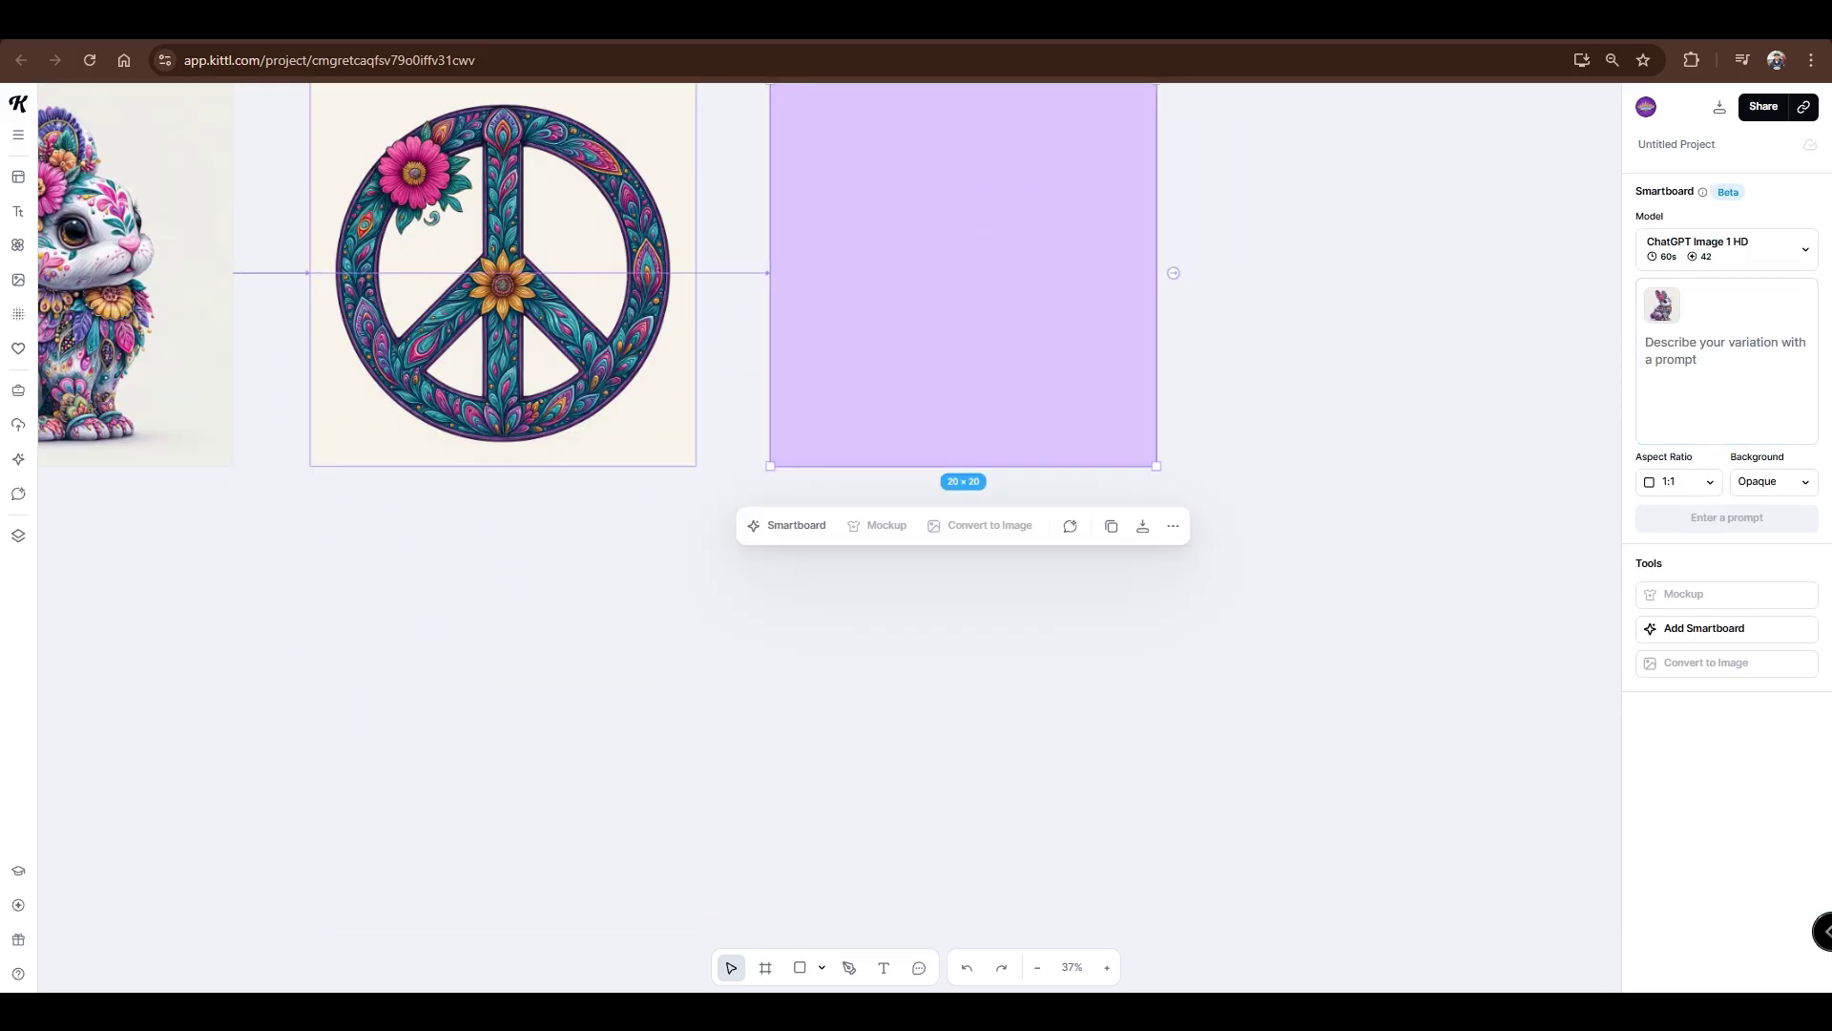
text(Using this pattern and style, generate a Peace Symbol)
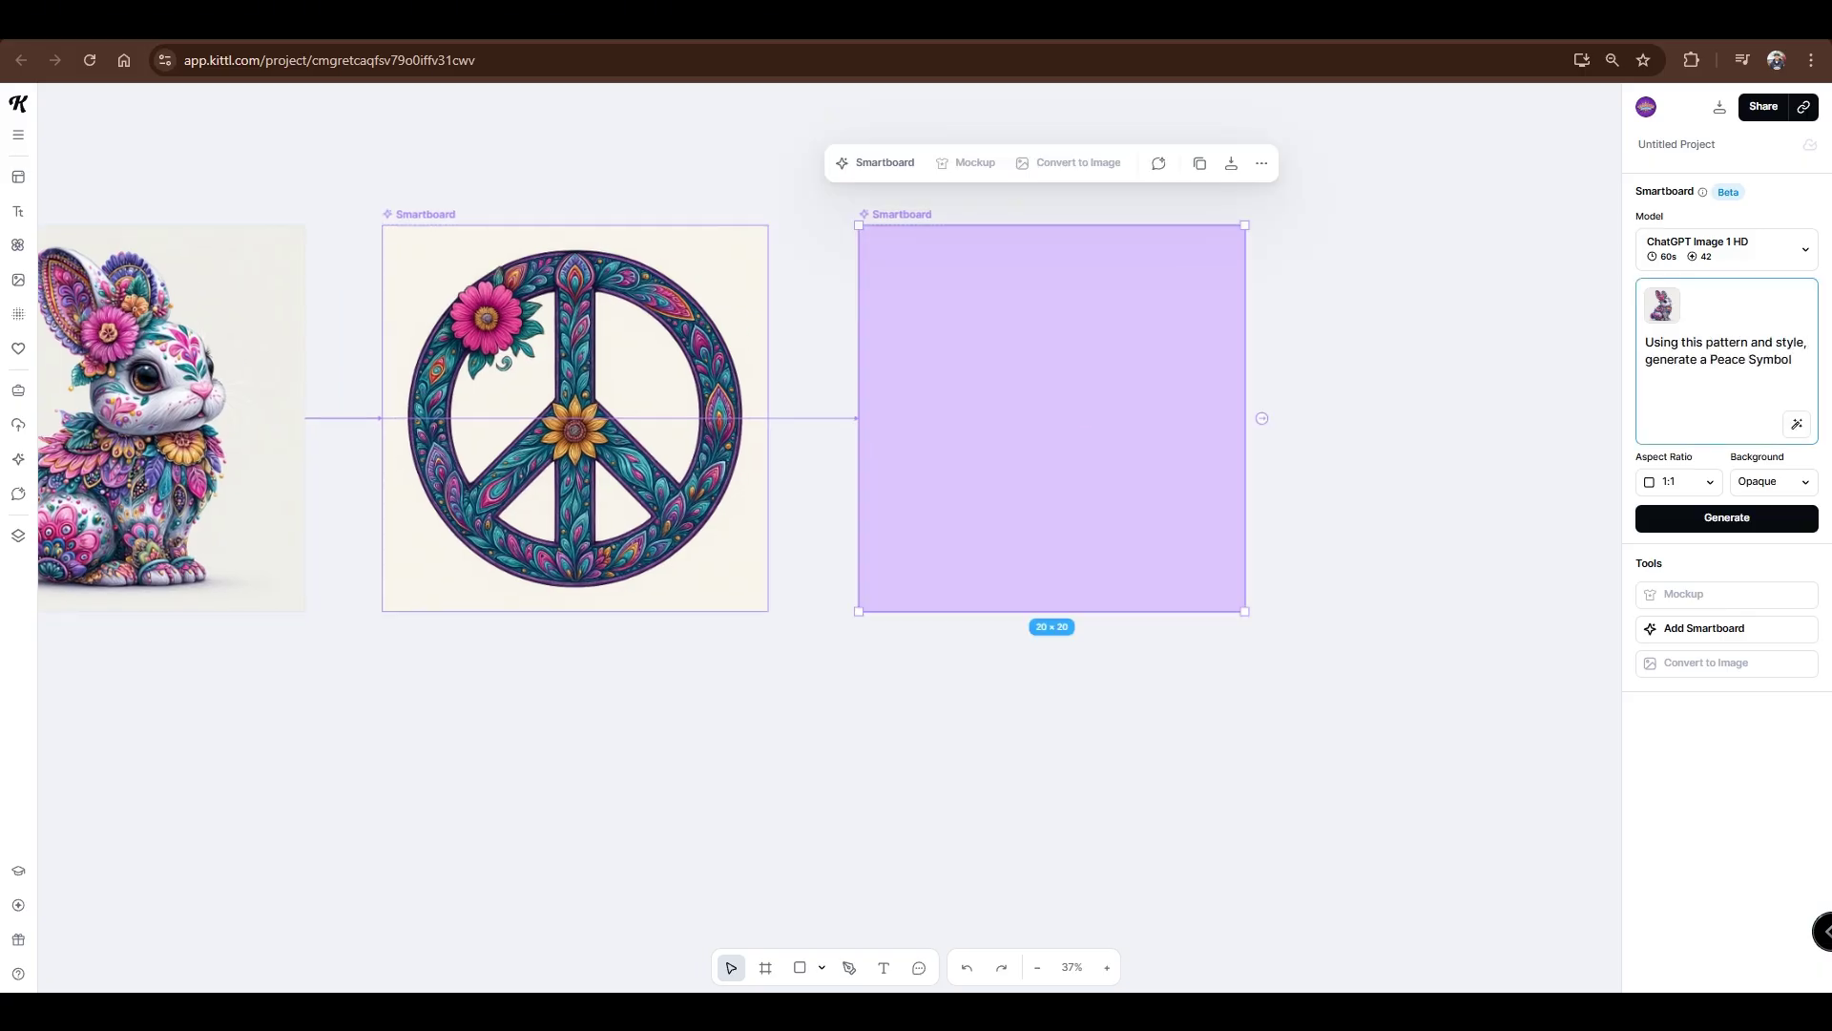
click(1701, 250)
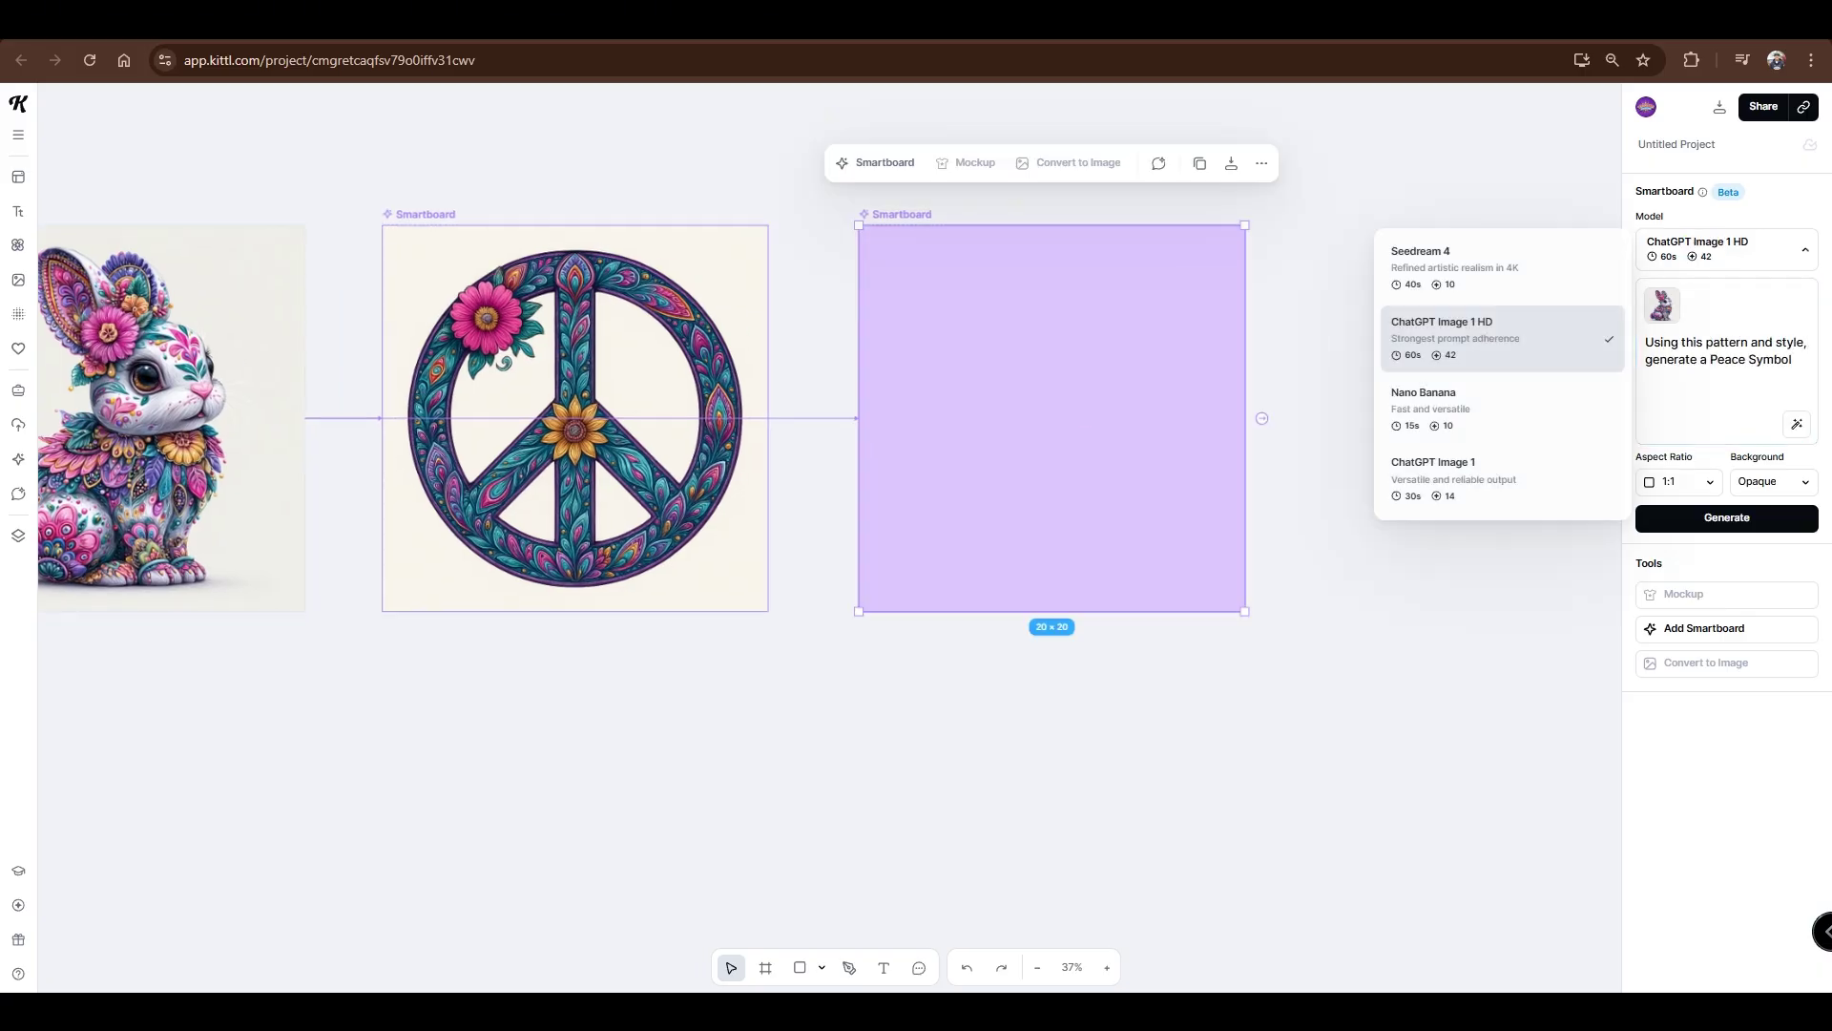
click(1451, 403)
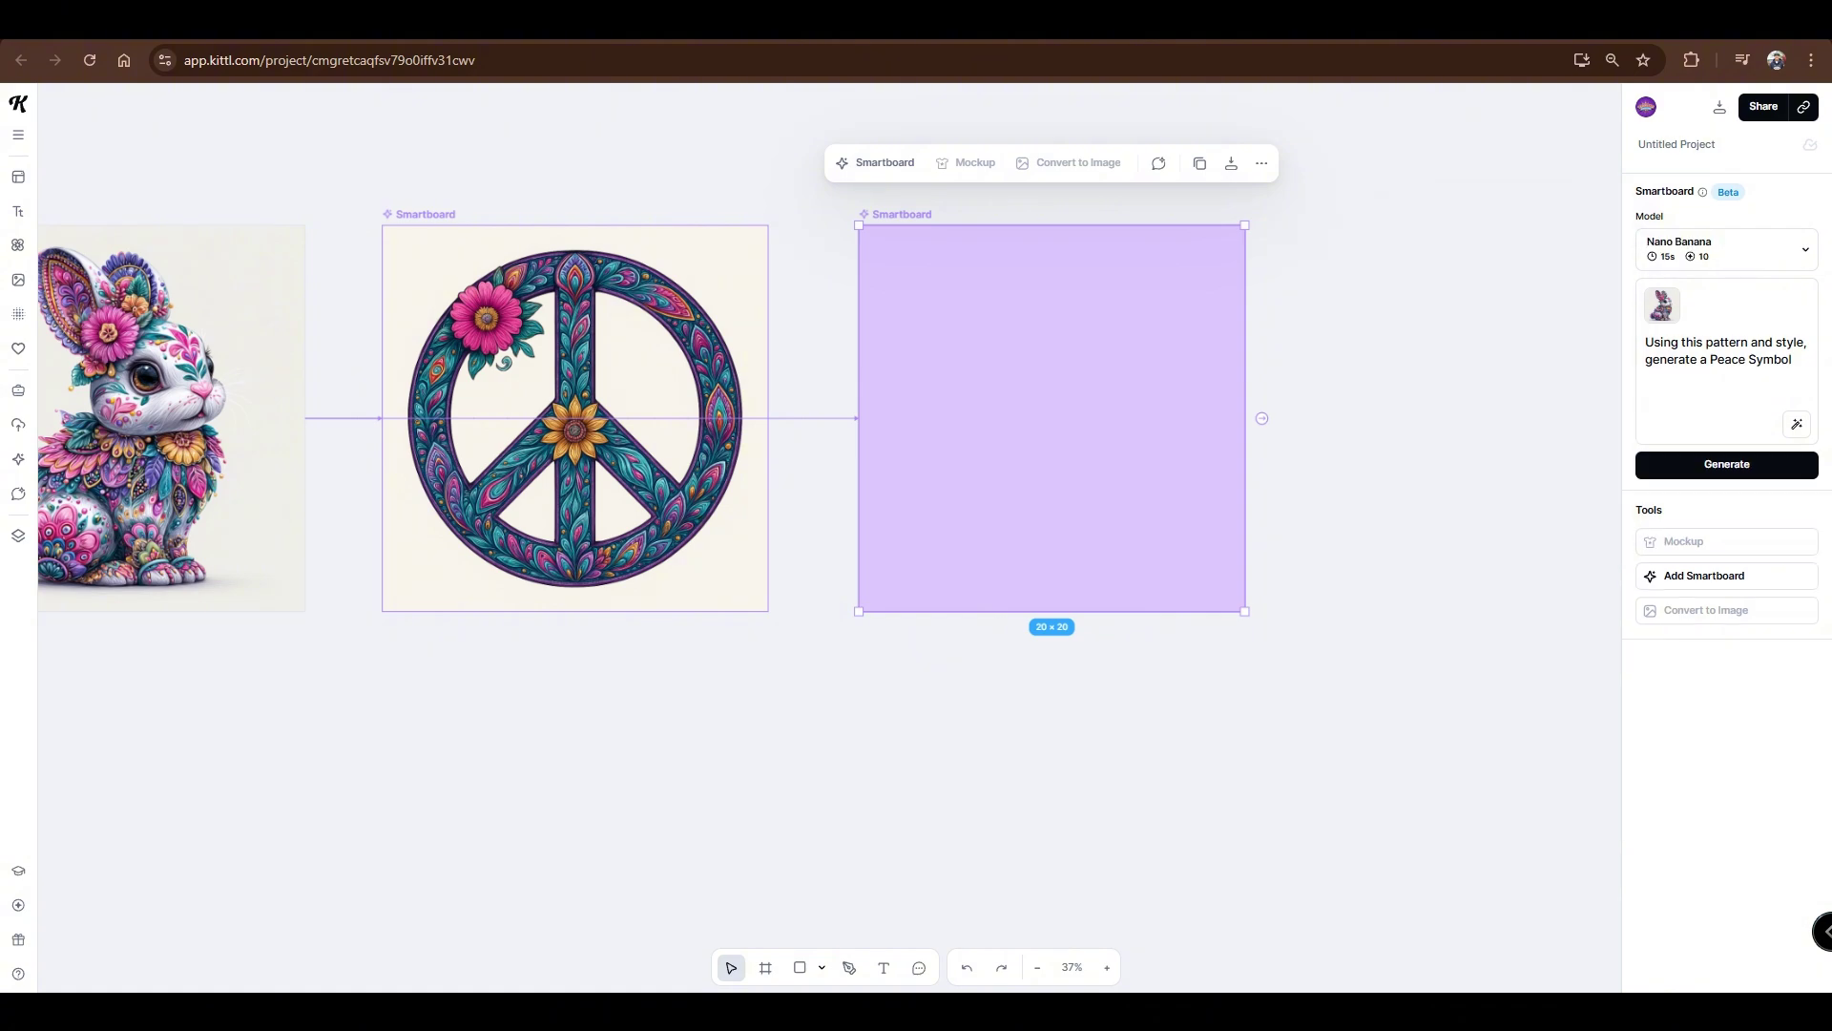
click(1701, 461)
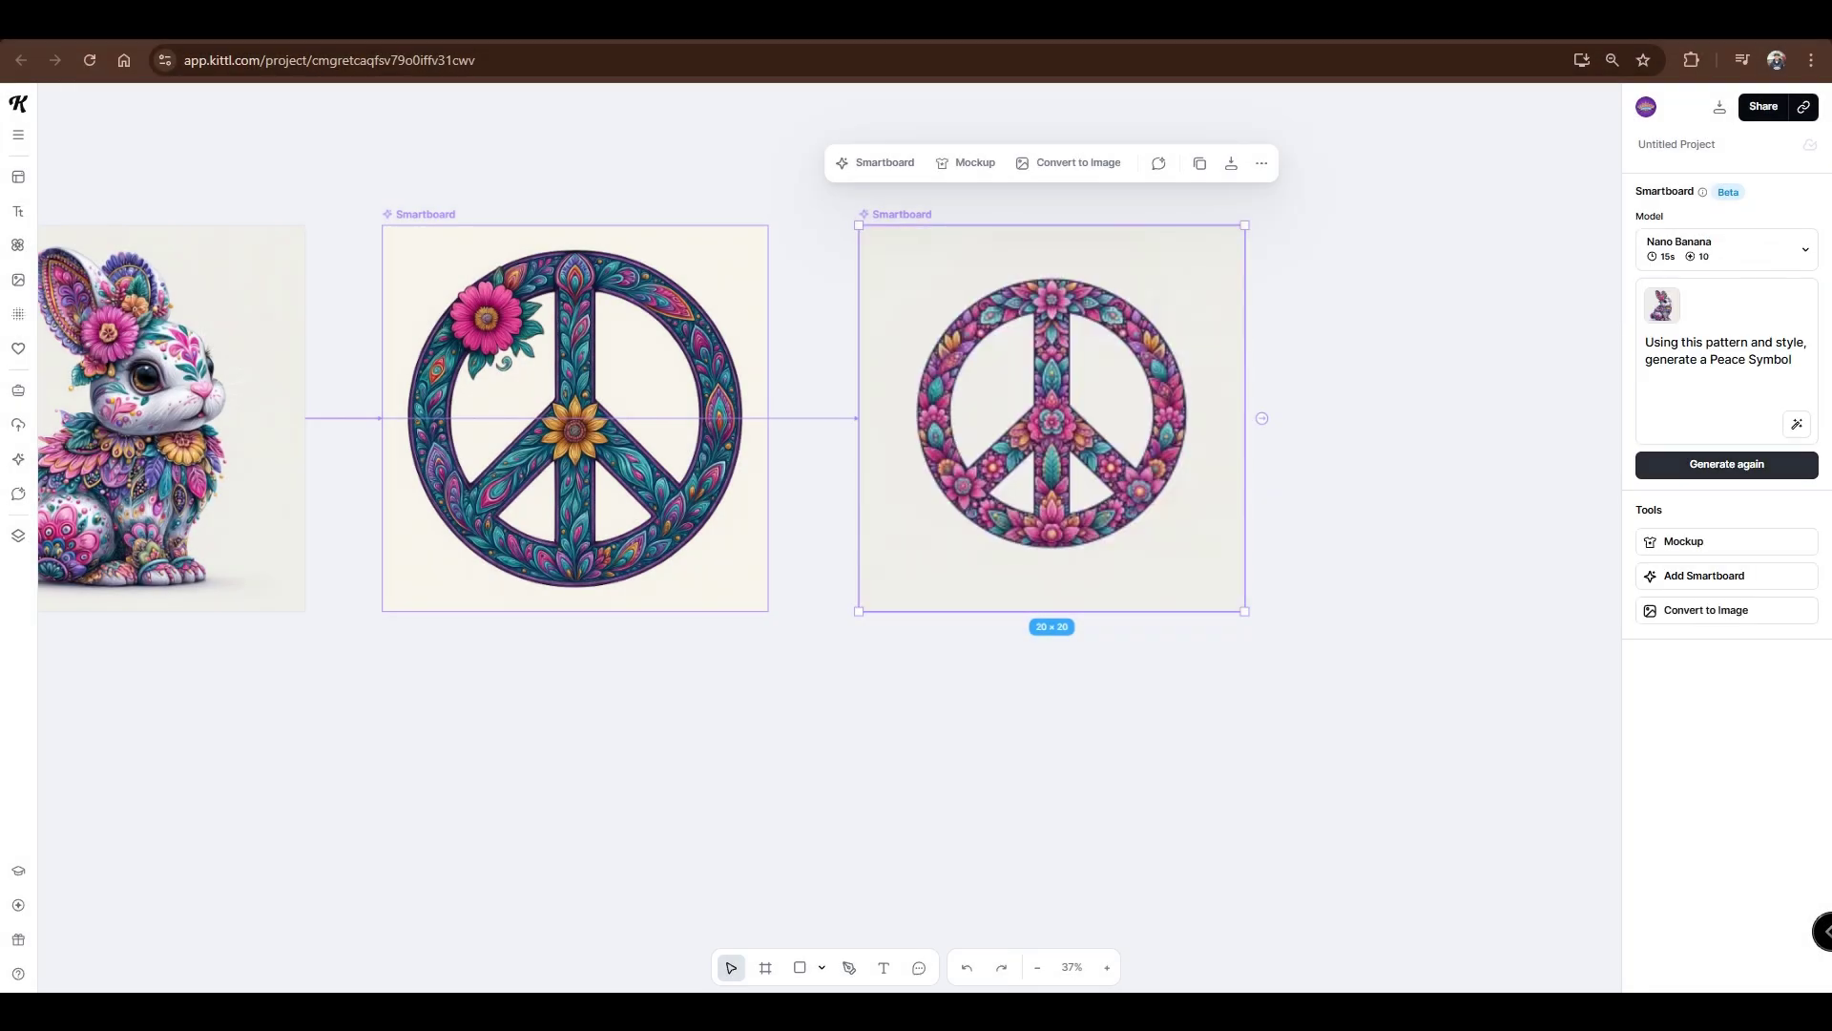
Step: Compare the pattern details of the two generated peace symbols up close
scroll(1015, 443, up, 5)
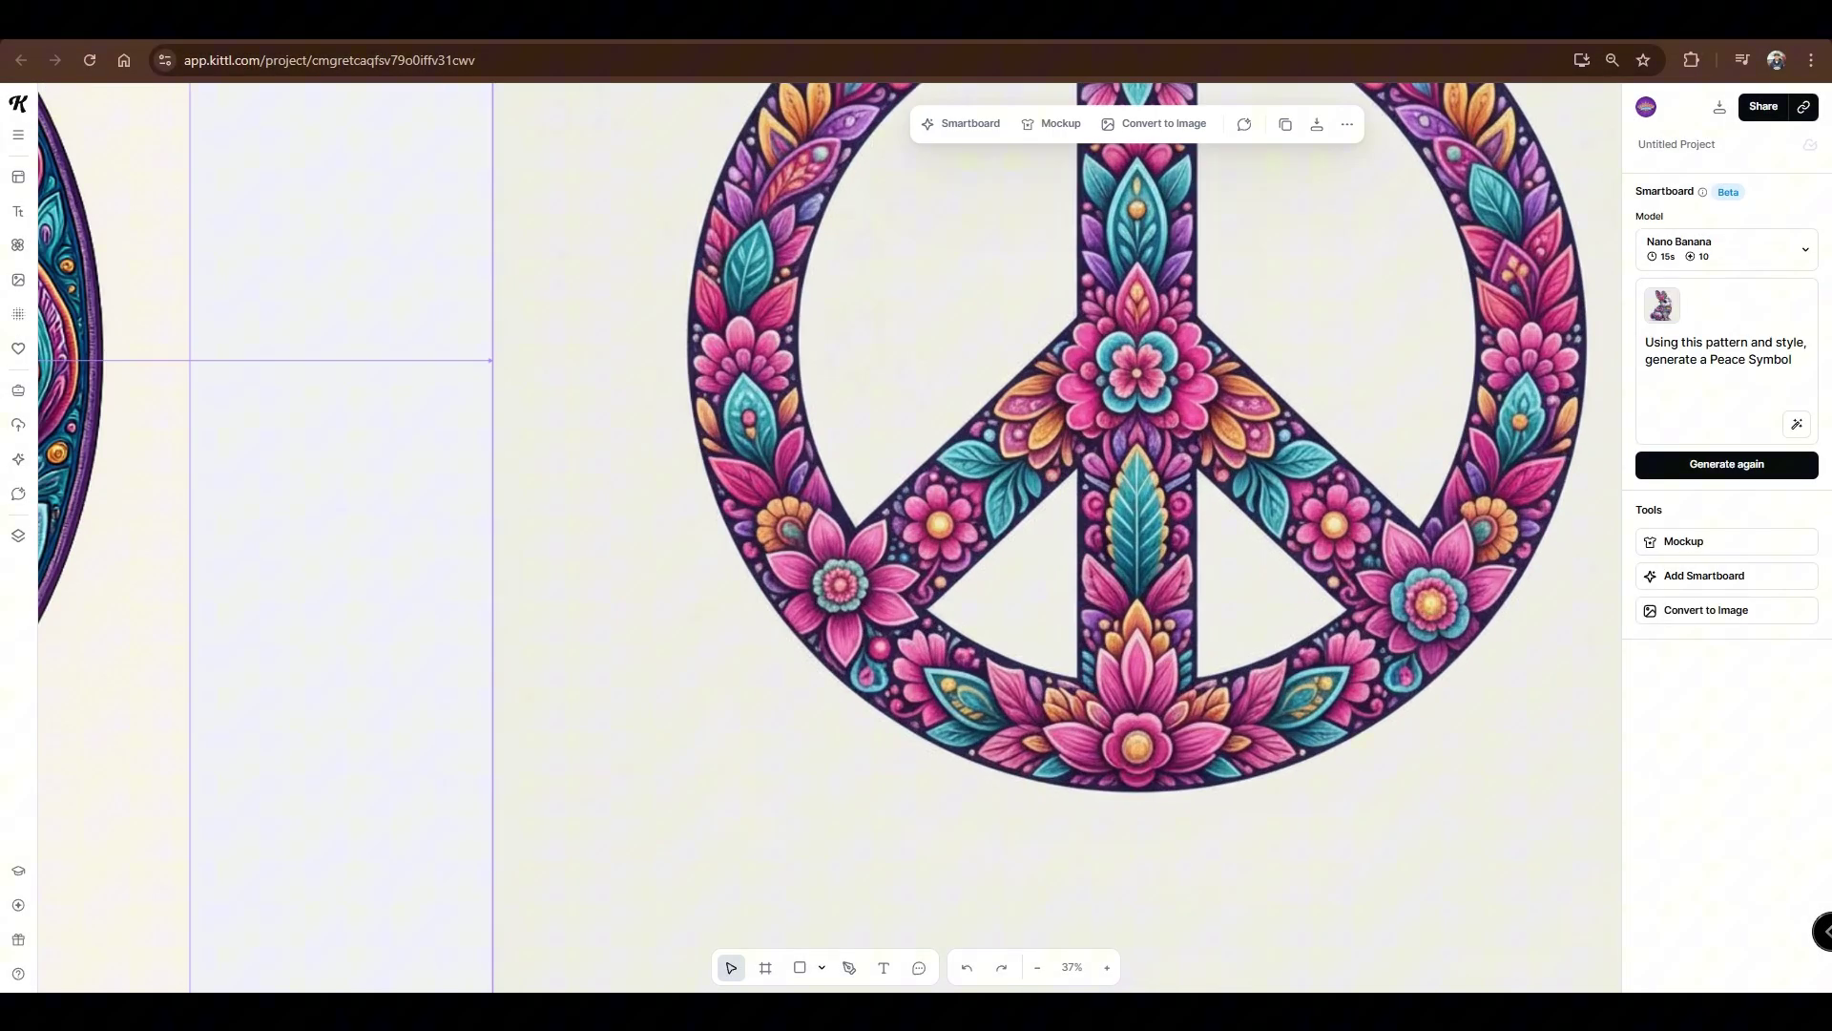
scroll(1152, 383, up, 5)
scroll(1197, 453, down, 5)
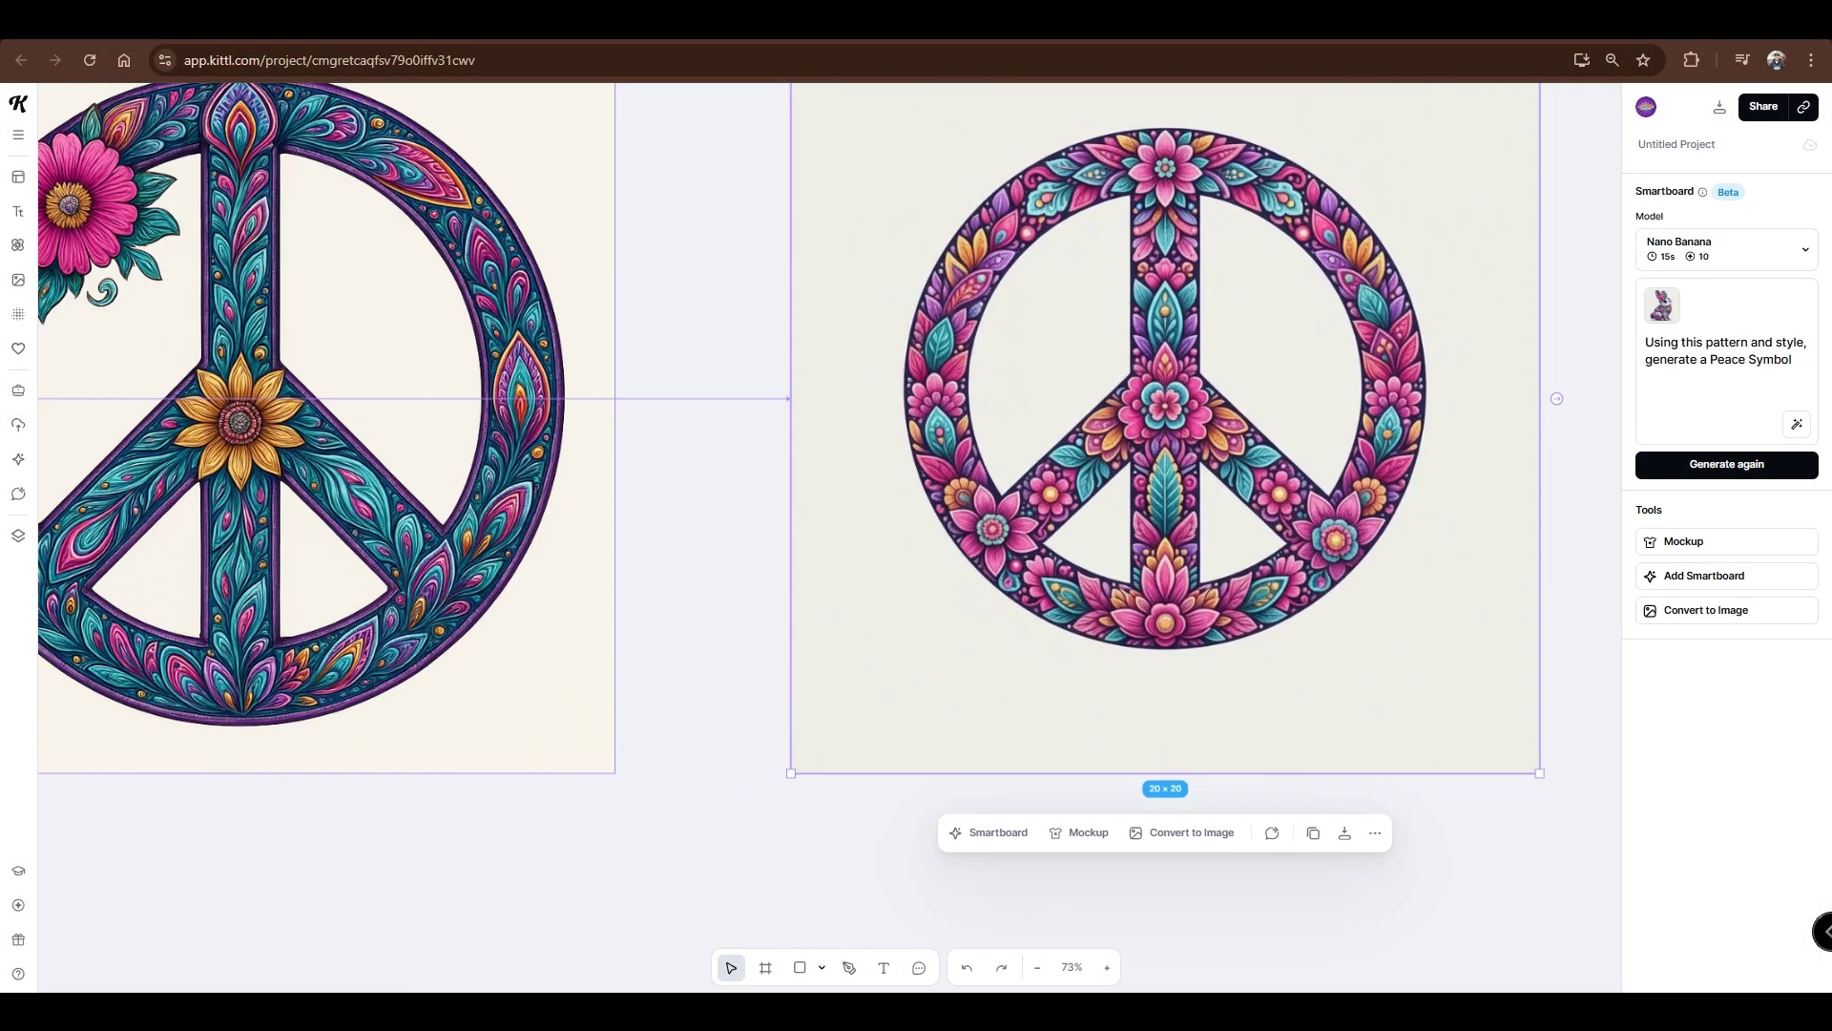
click(695, 491)
drag(591, 492, 864, 495)
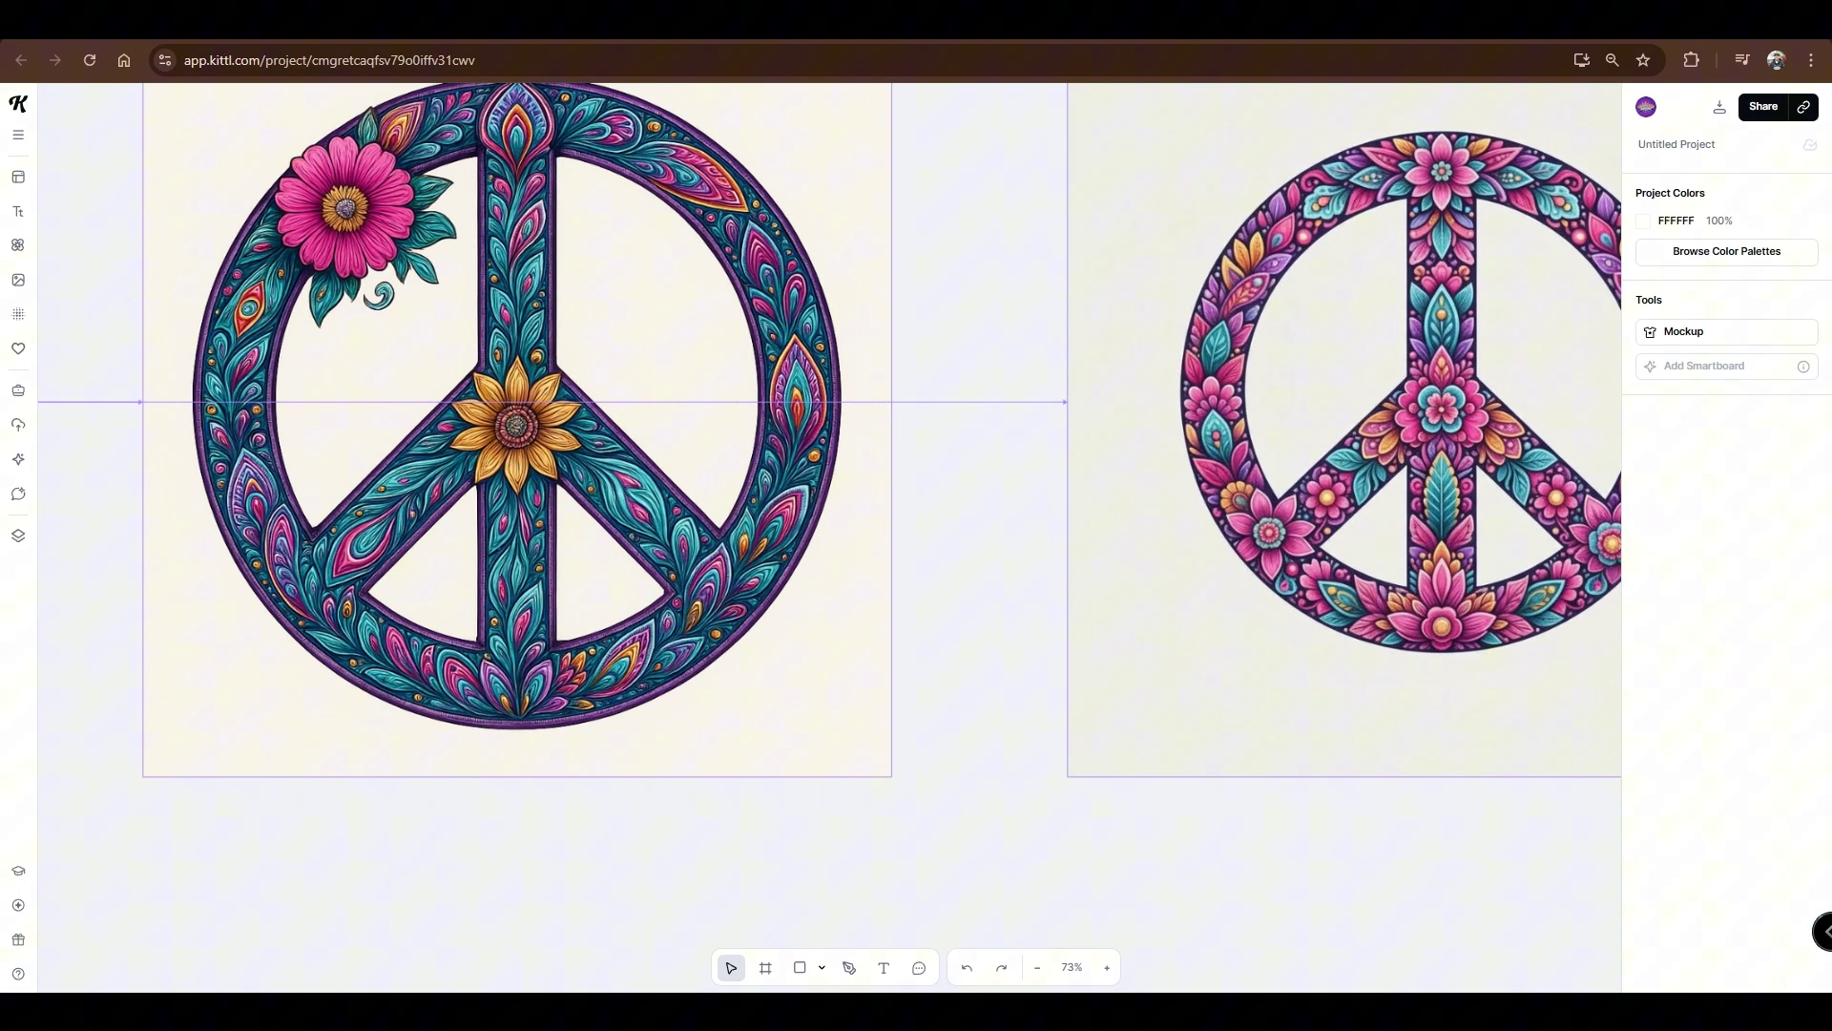
mouse_move(467, 475)
mouse_down()
mouse_move(1215, 475)
mouse_move(748, 491)
mouse_move(1227, 471)
mouse_move(466, 459)
mouse_up()
scroll(570, 497, up, 3)
scroll(1084, 499, right, 10)
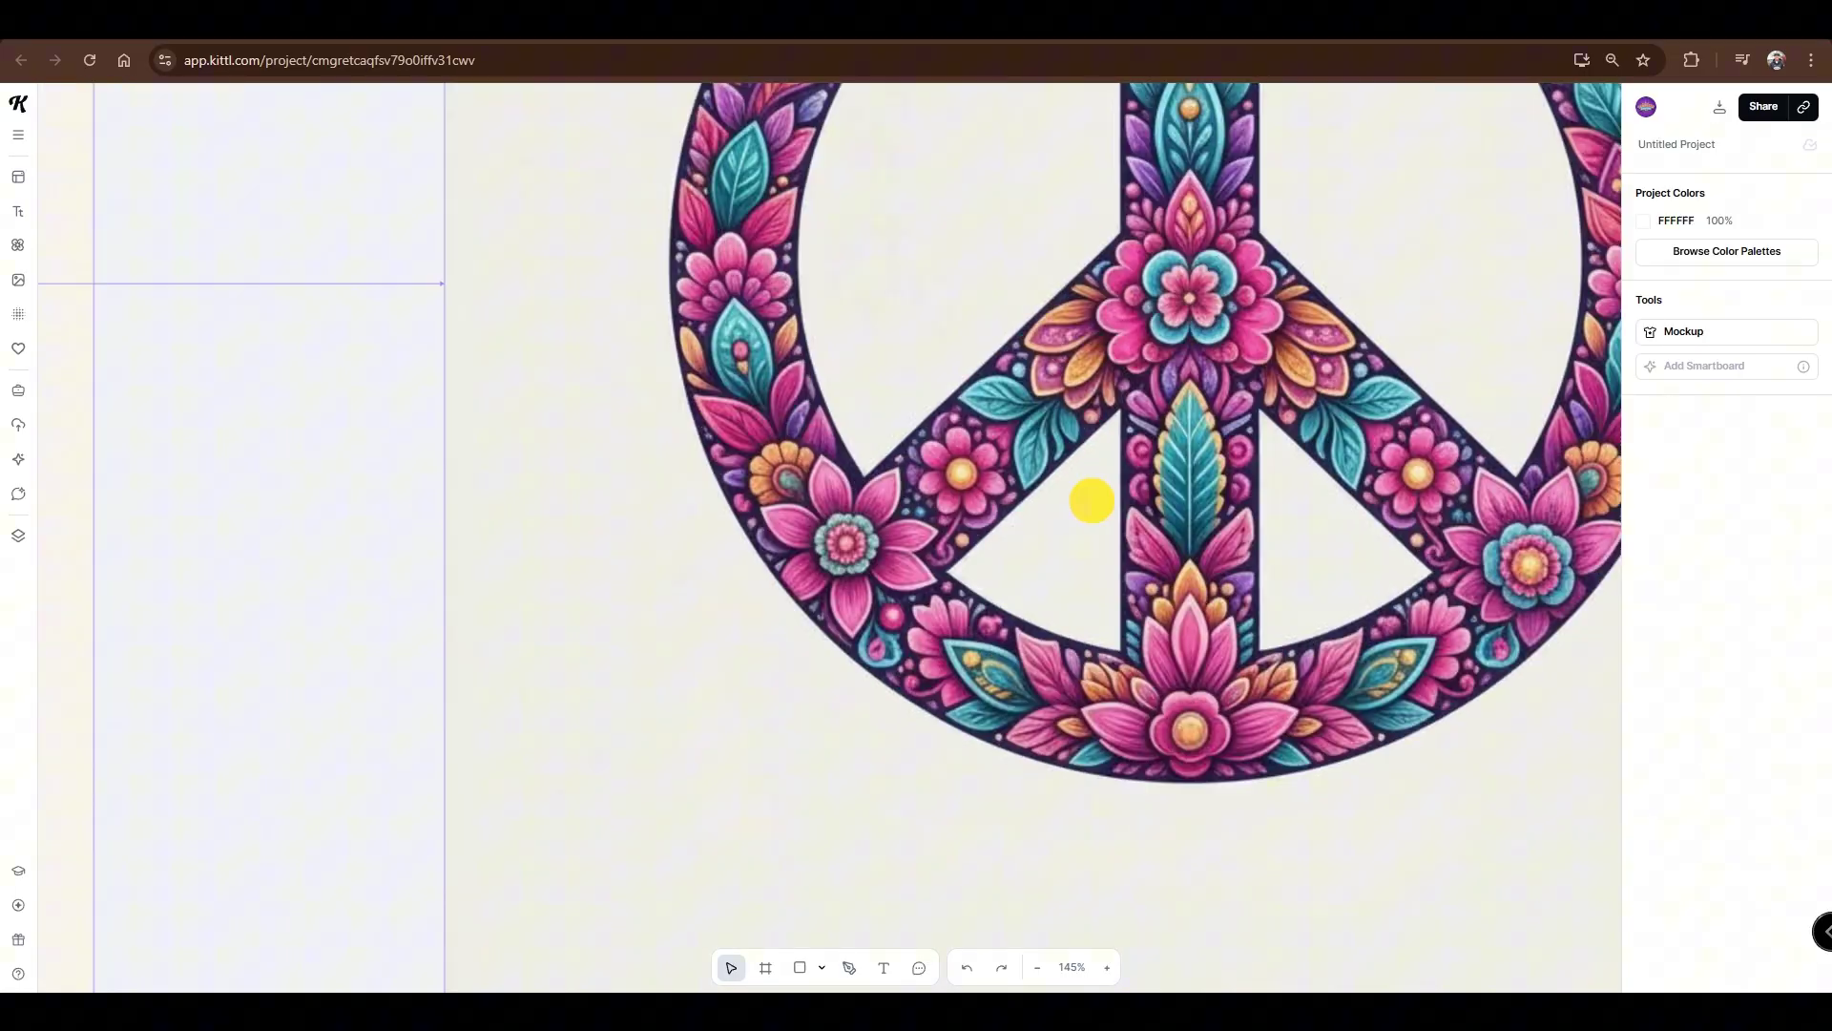
scroll(1188, 479, up, 3)
scroll(1187, 479, down, 8)
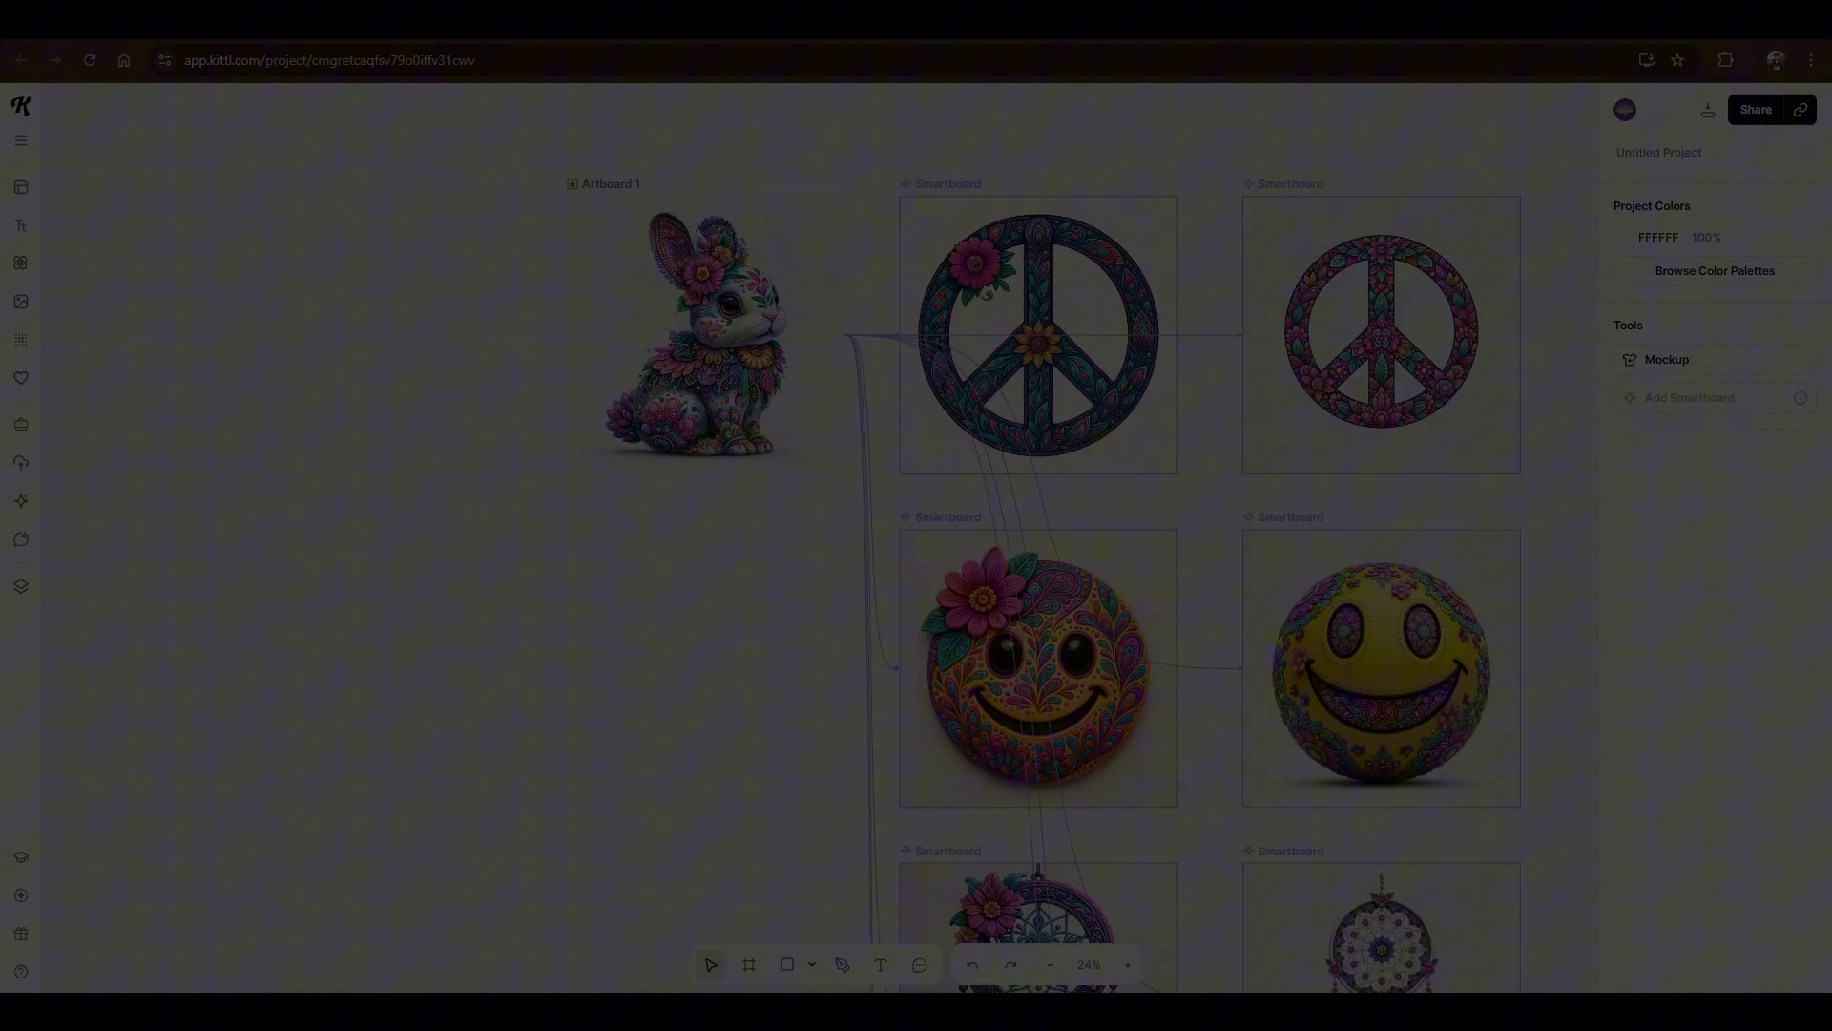
Step: Move the rabbit image off its artboard beside the smiley-face Smartboards and compare their patterns
drag(821, 286, 773, 720)
scroll(915, 694, up, 5)
scroll(1109, 732, up, 2)
drag(1109, 732, 667, 650)
scroll(820, 537, down, 3)
scroll(859, 696, right, 3)
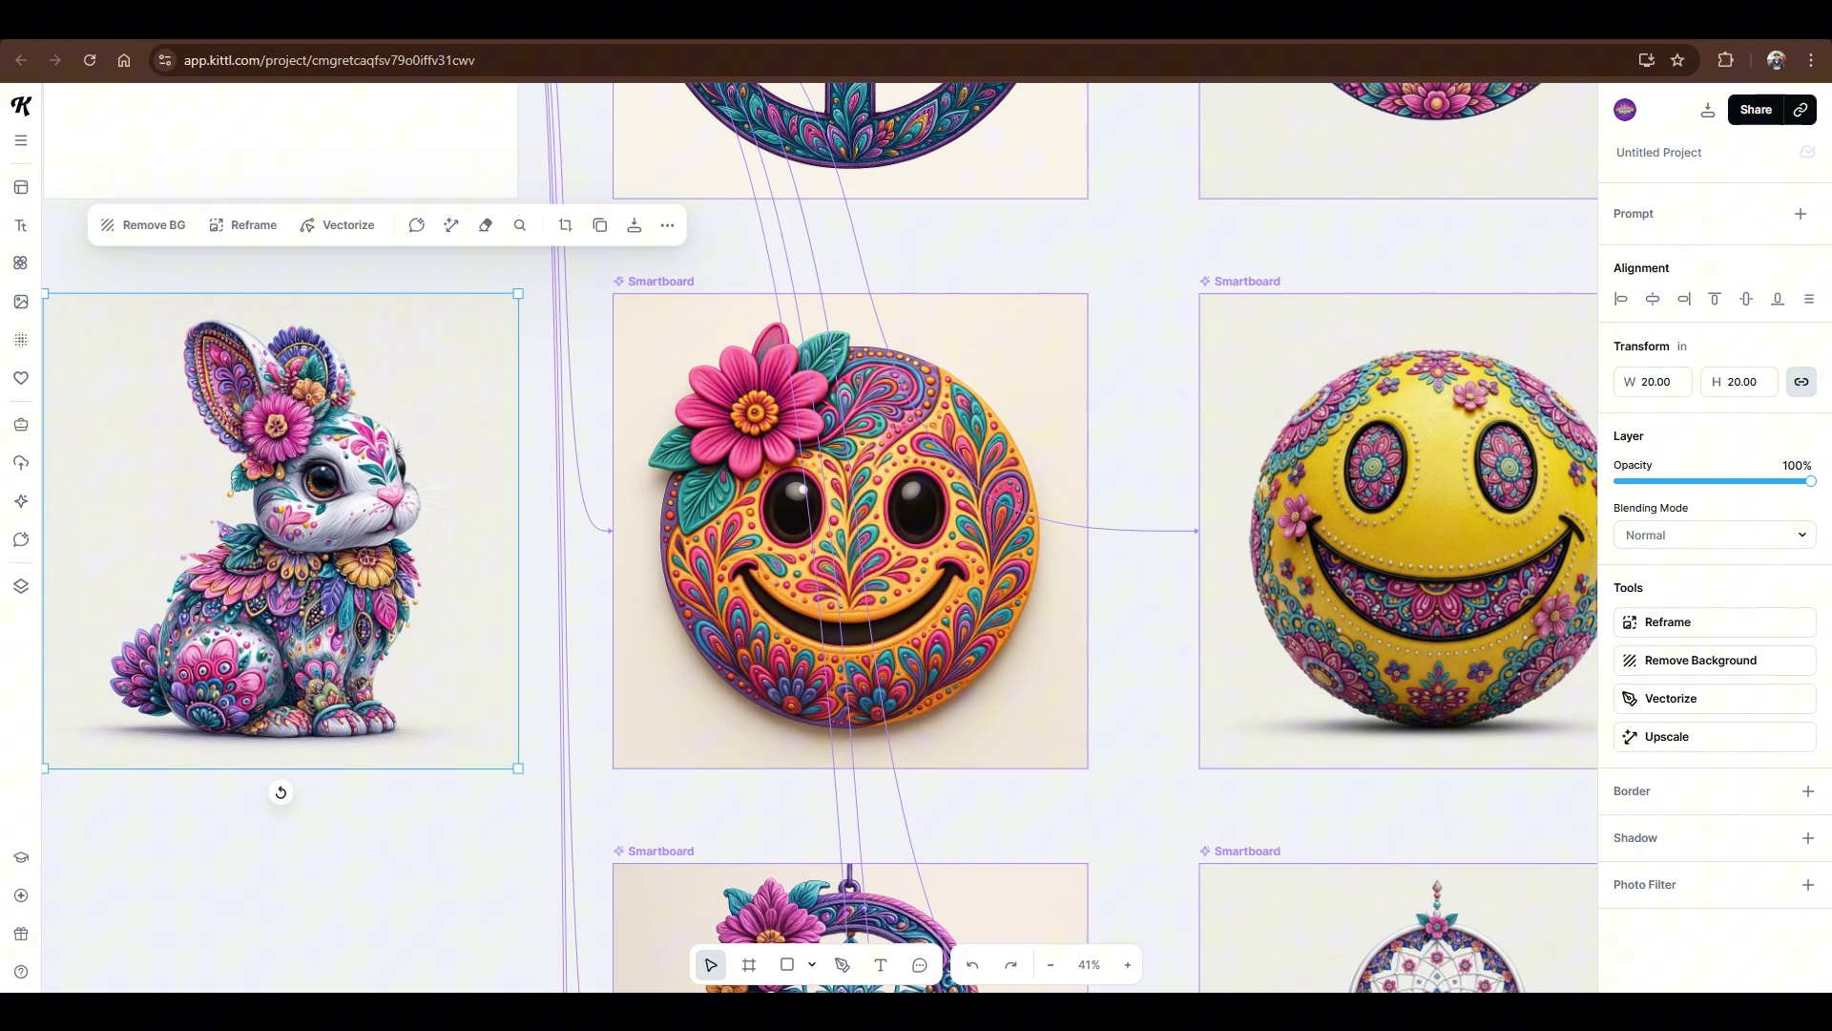
Step: Move the rabbit image beside the two dreamcatcher Smartboards and compare their patterns up close
drag(912, 786, 1018, 319)
drag(585, 220, 576, 769)
drag(1342, 590, 1192, 574)
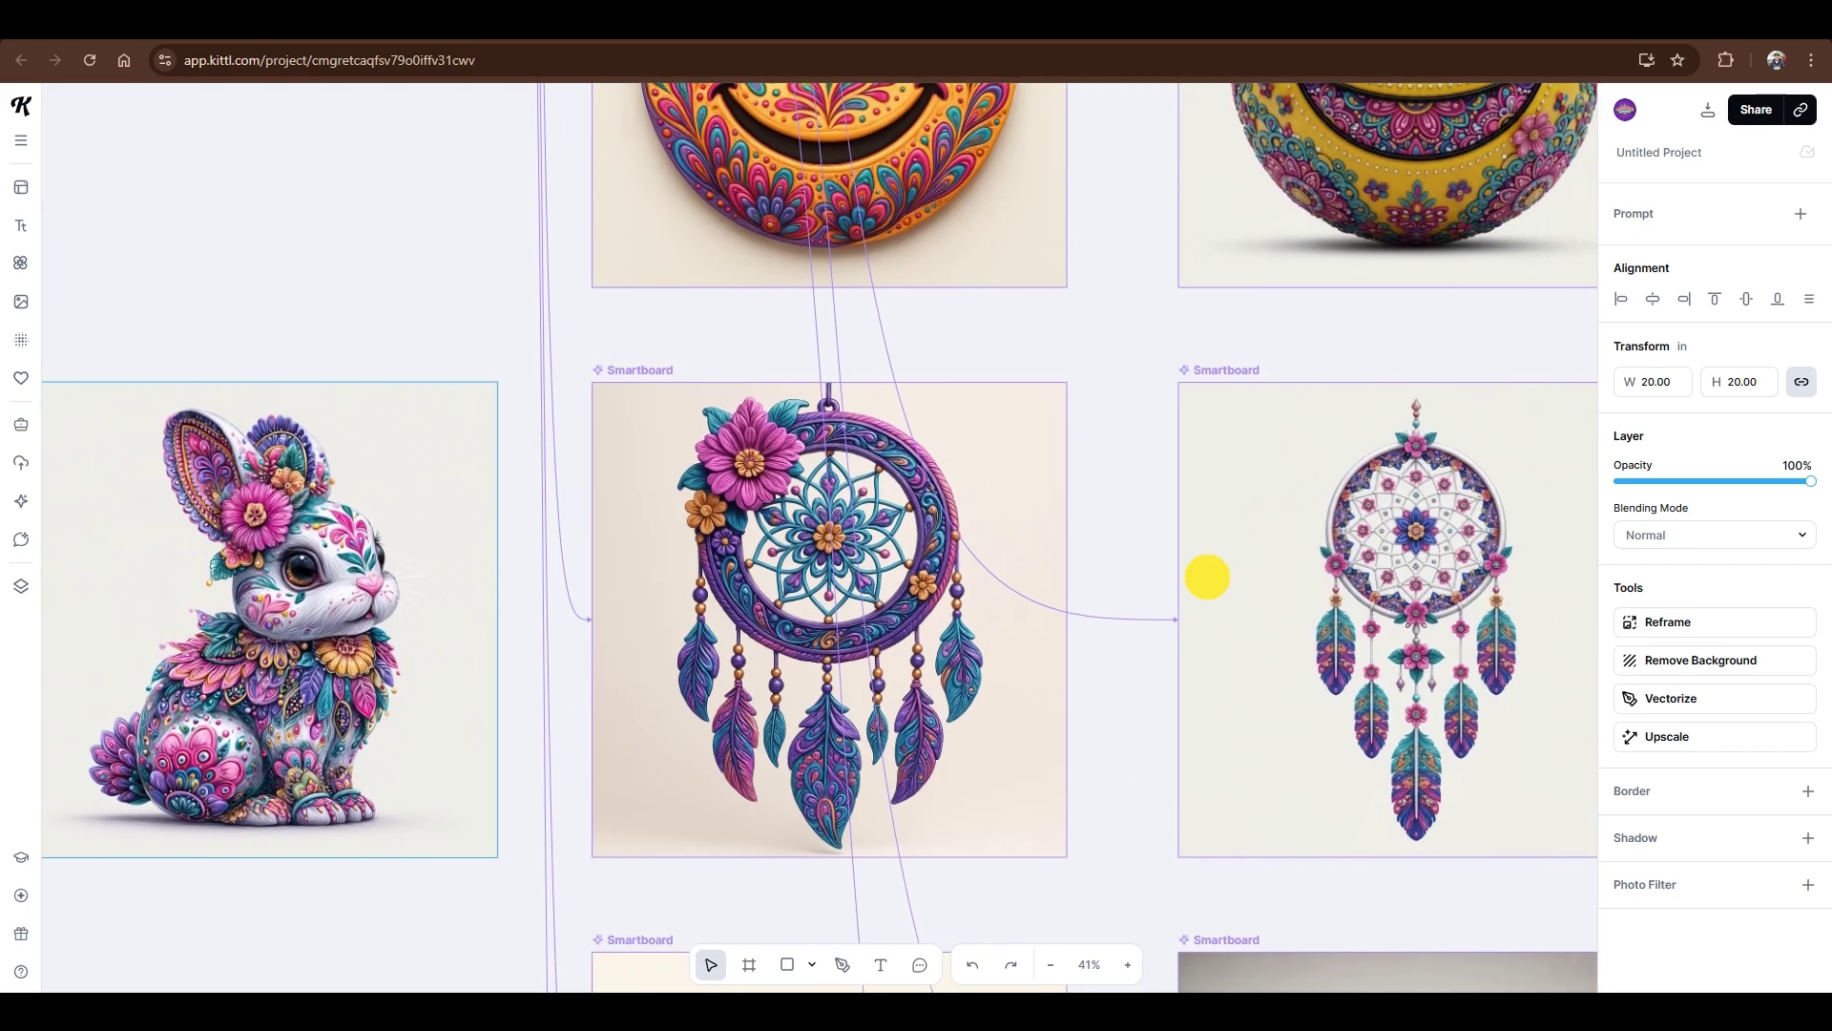
scroll(1193, 575, down, 1)
scroll(1192, 574, left, 1)
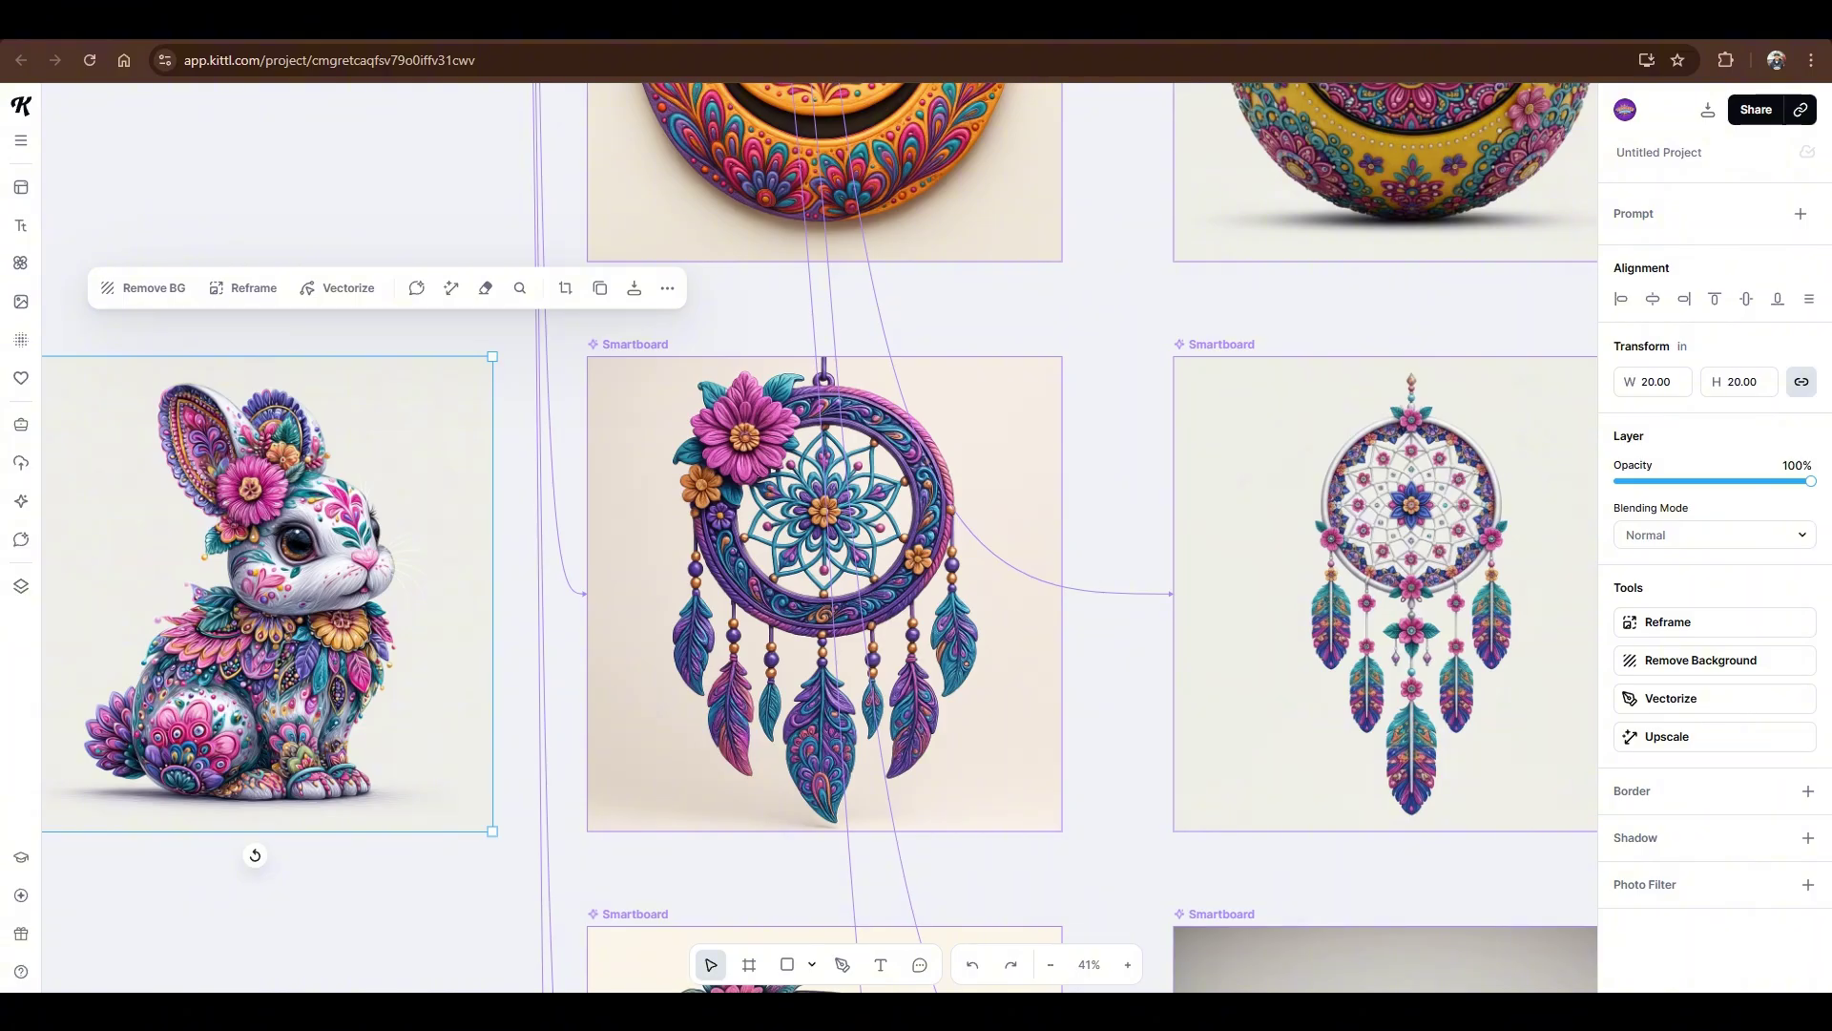
scroll(1450, 609, up, 5)
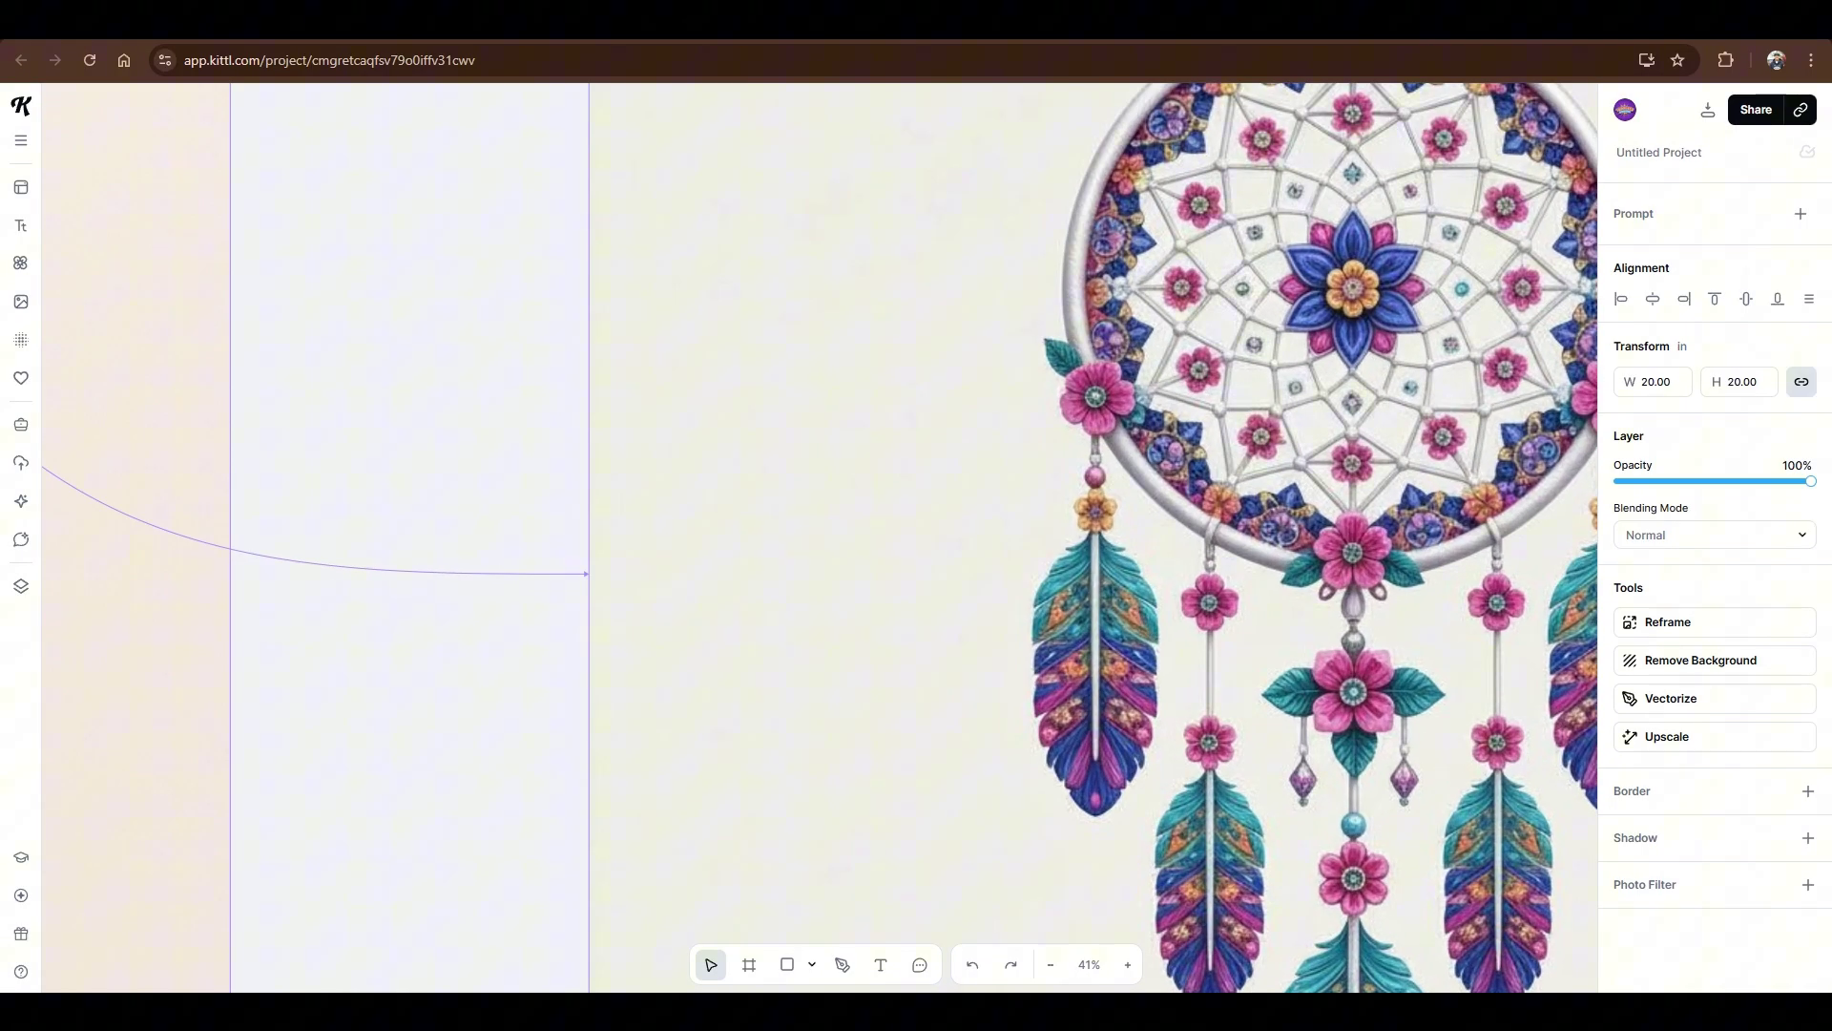
scroll(1449, 609, down, 4)
scroll(1422, 603, down, 3)
Step: Move the rabbit image beside the two Volkswagen van Smartboards and compare their patterns
drag(1157, 733, 1166, 344)
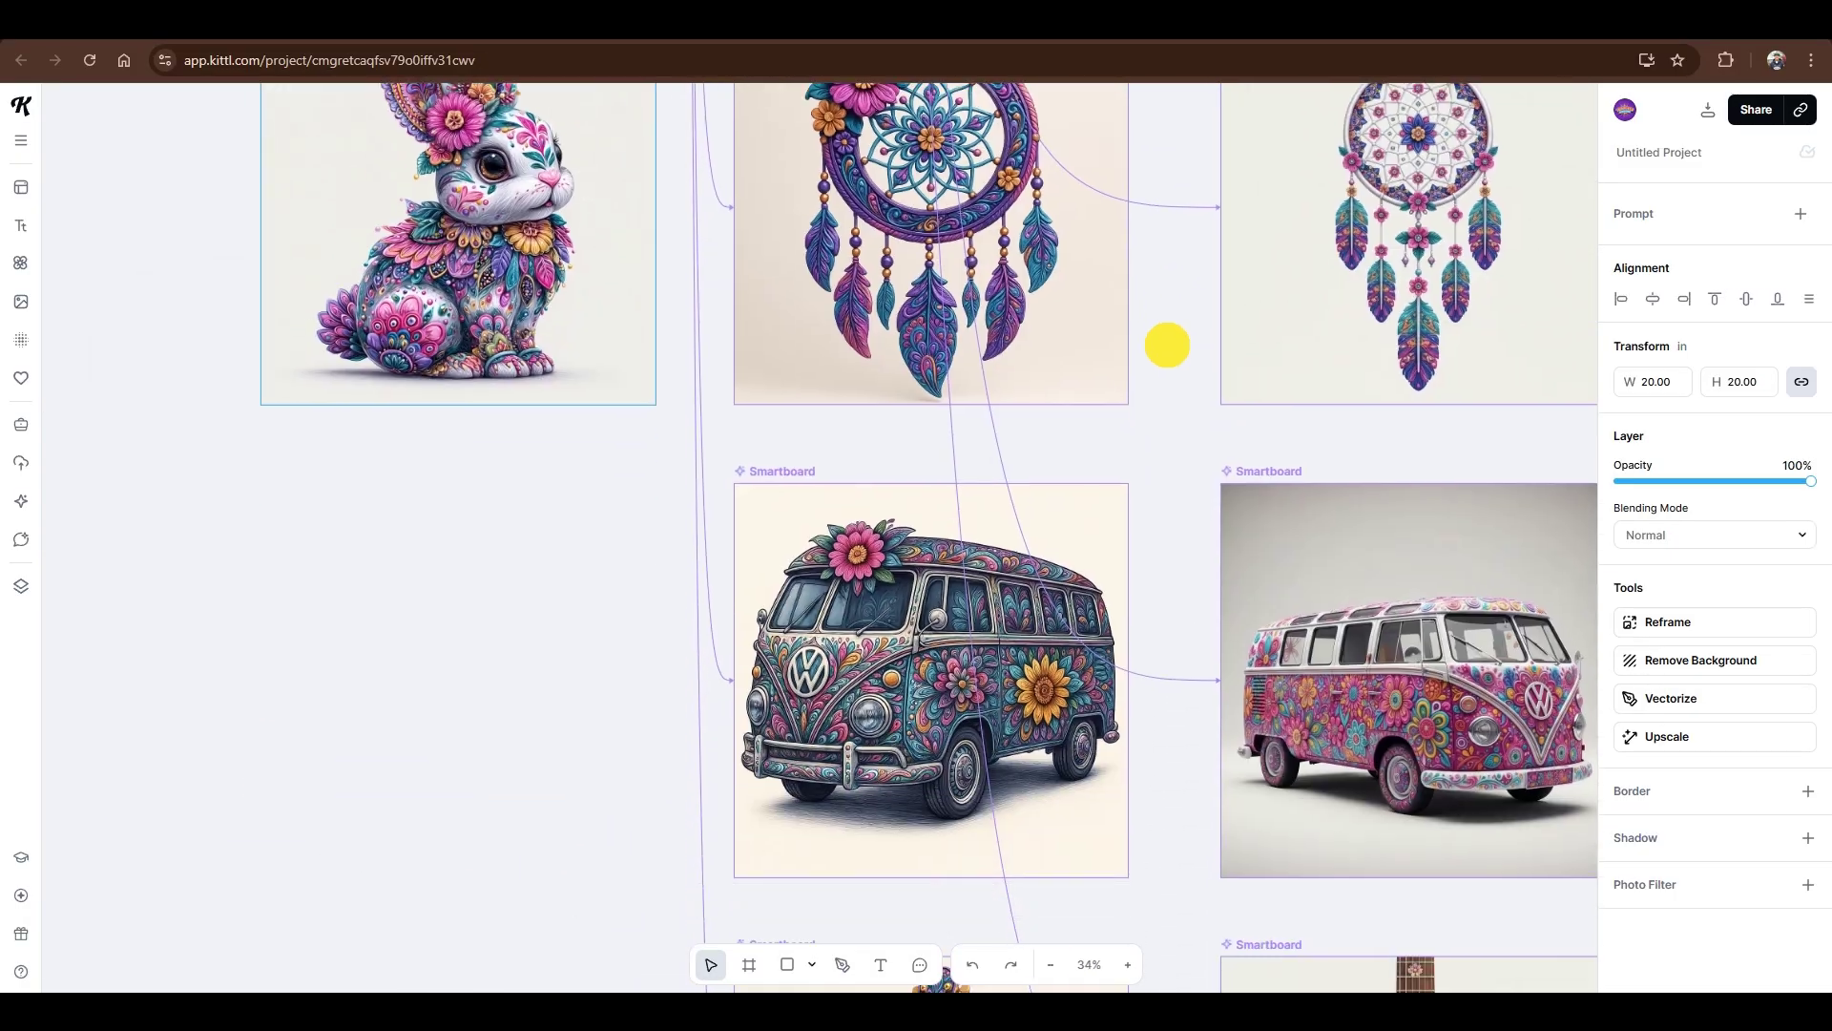
drag(536, 355, 540, 799)
scroll(787, 779, up, 3)
drag(786, 779, 1064, 762)
scroll(1129, 700, down, 2)
scroll(948, 687, down, 4)
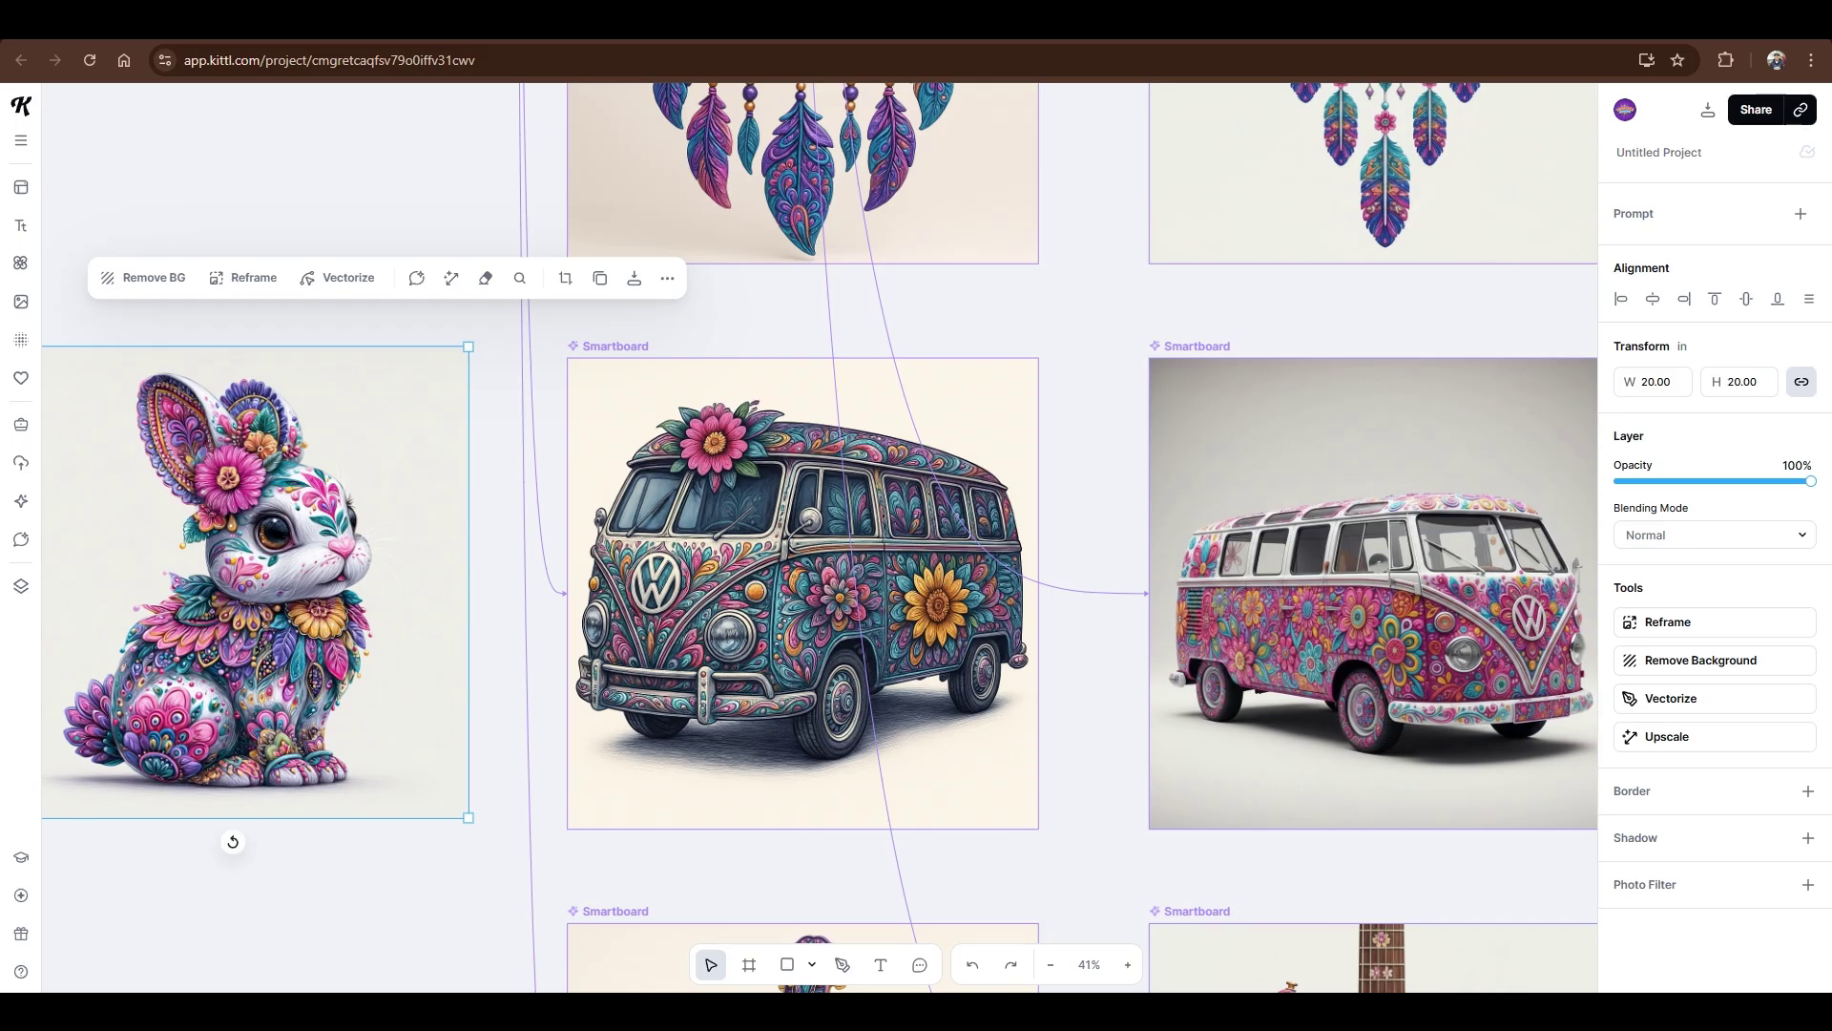
drag(1238, 628, 1292, 585)
Step: Move the rabbit image beside the two guitar Smartboards and compare their patterns
drag(863, 684, 1026, 446)
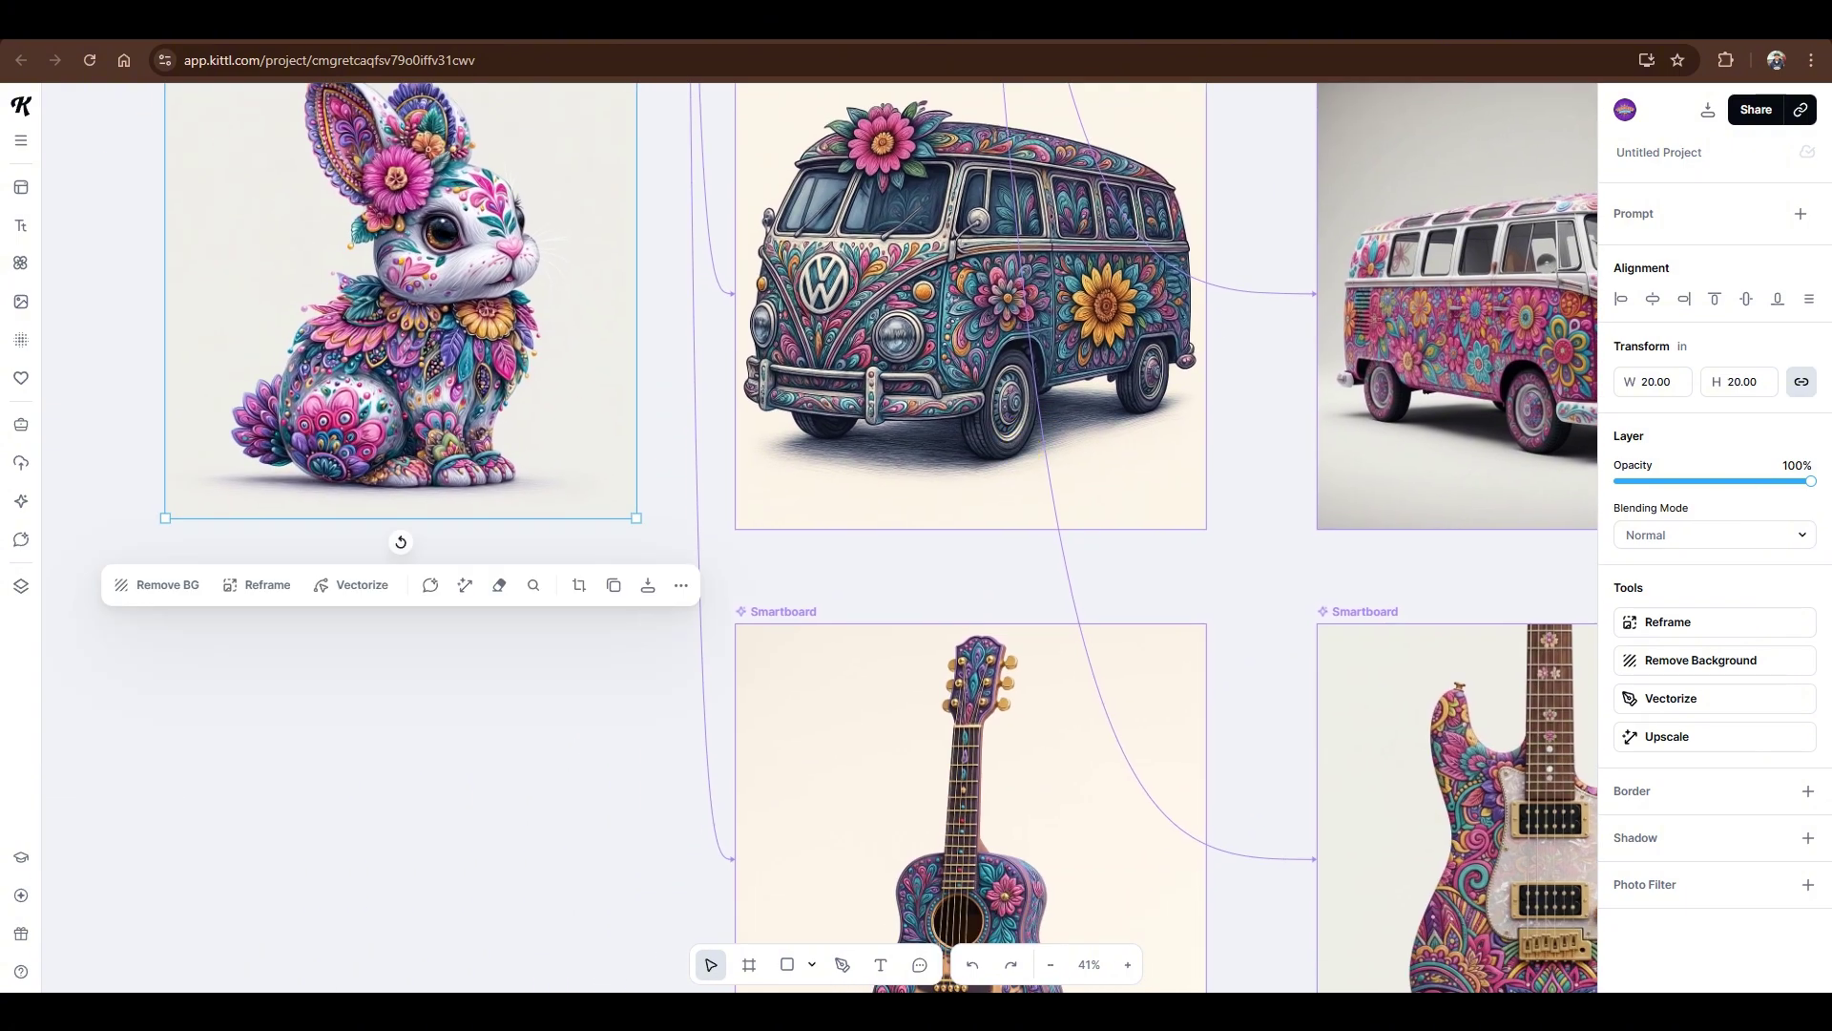
scroll(449, 286, down, 3)
drag(450, 169, 468, 749)
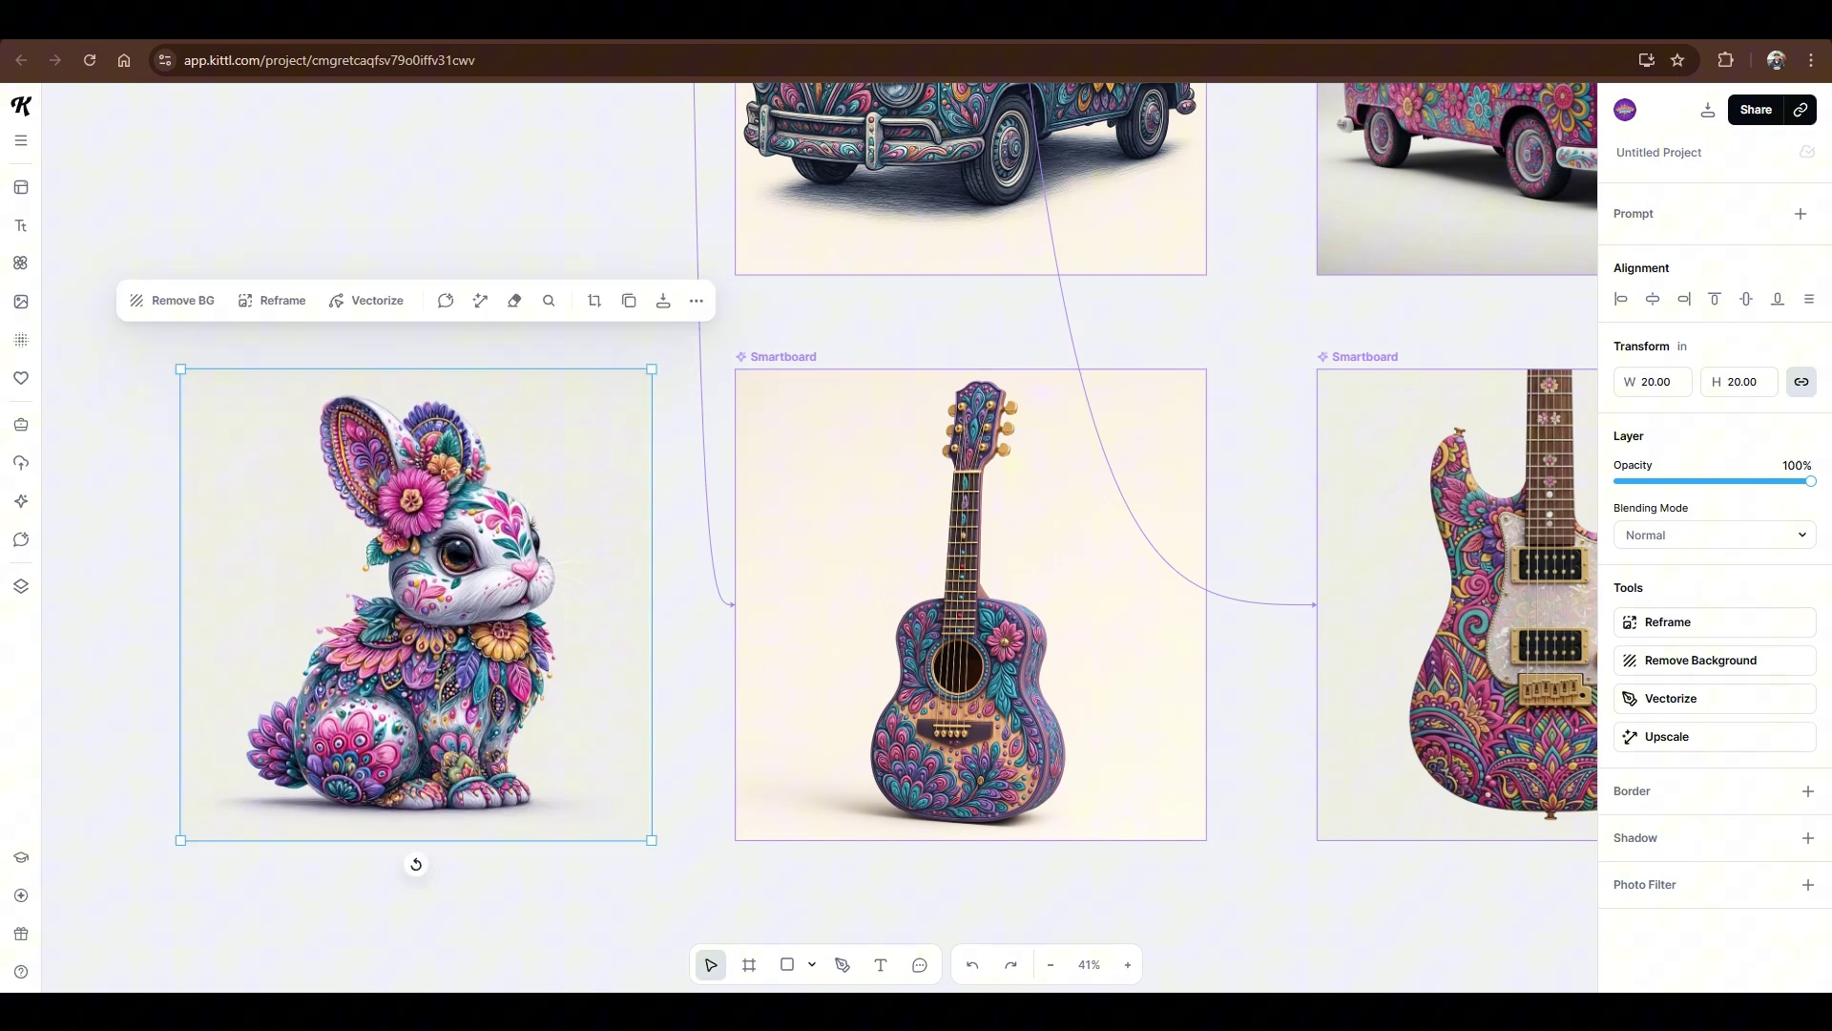
scroll(1136, 712, right, 3)
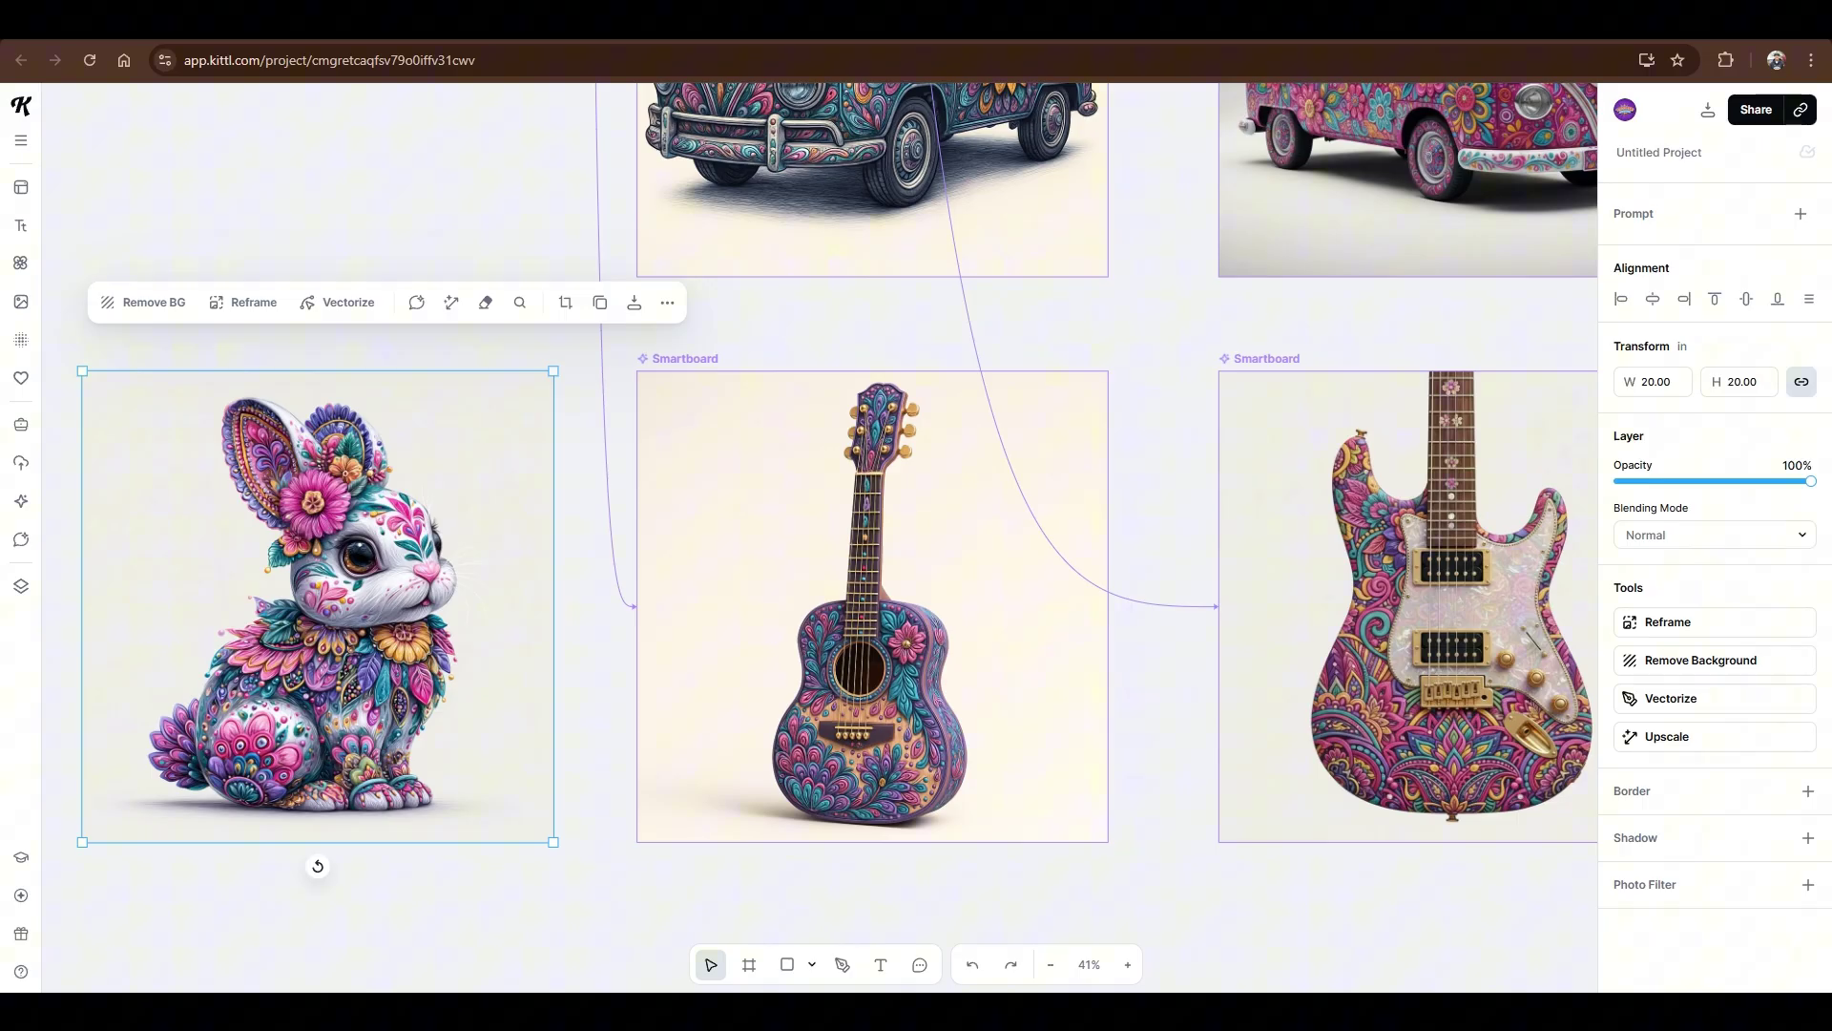
Step: Move the rabbit image up from the guitar row toward its original artboard
scroll(1201, 675, down, 5)
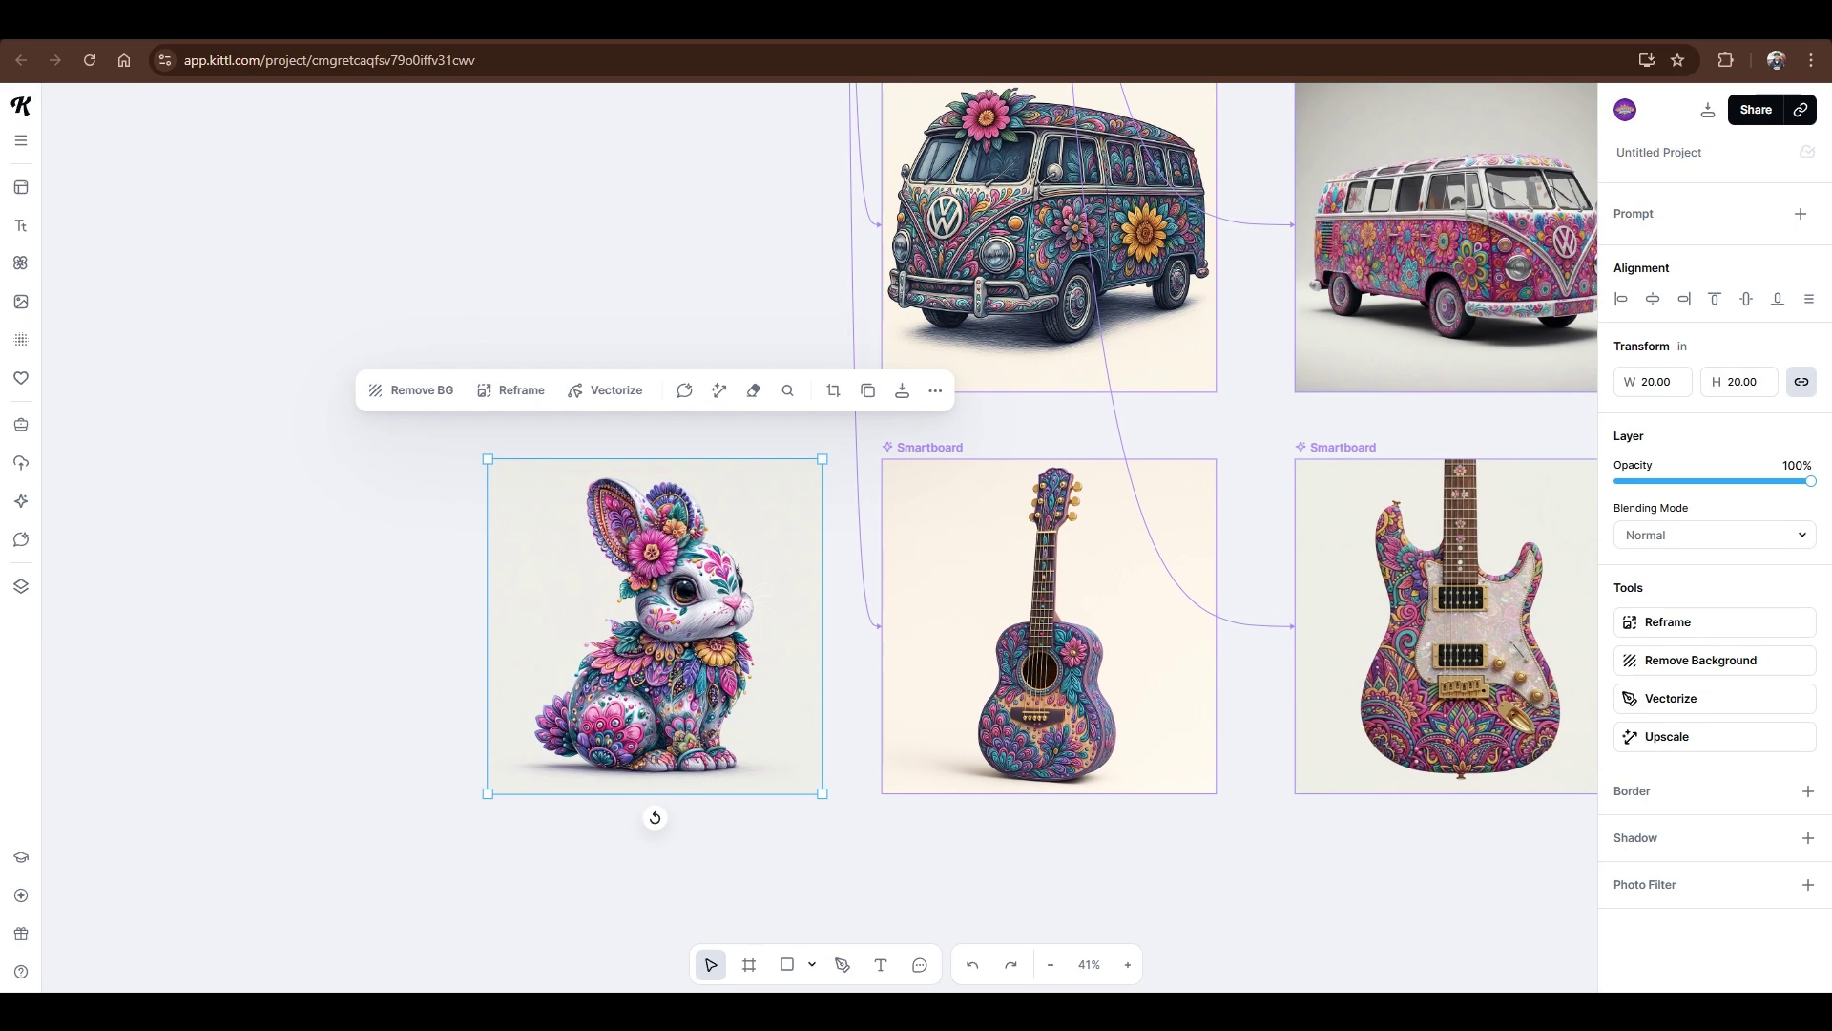
scroll(848, 758, up, 3)
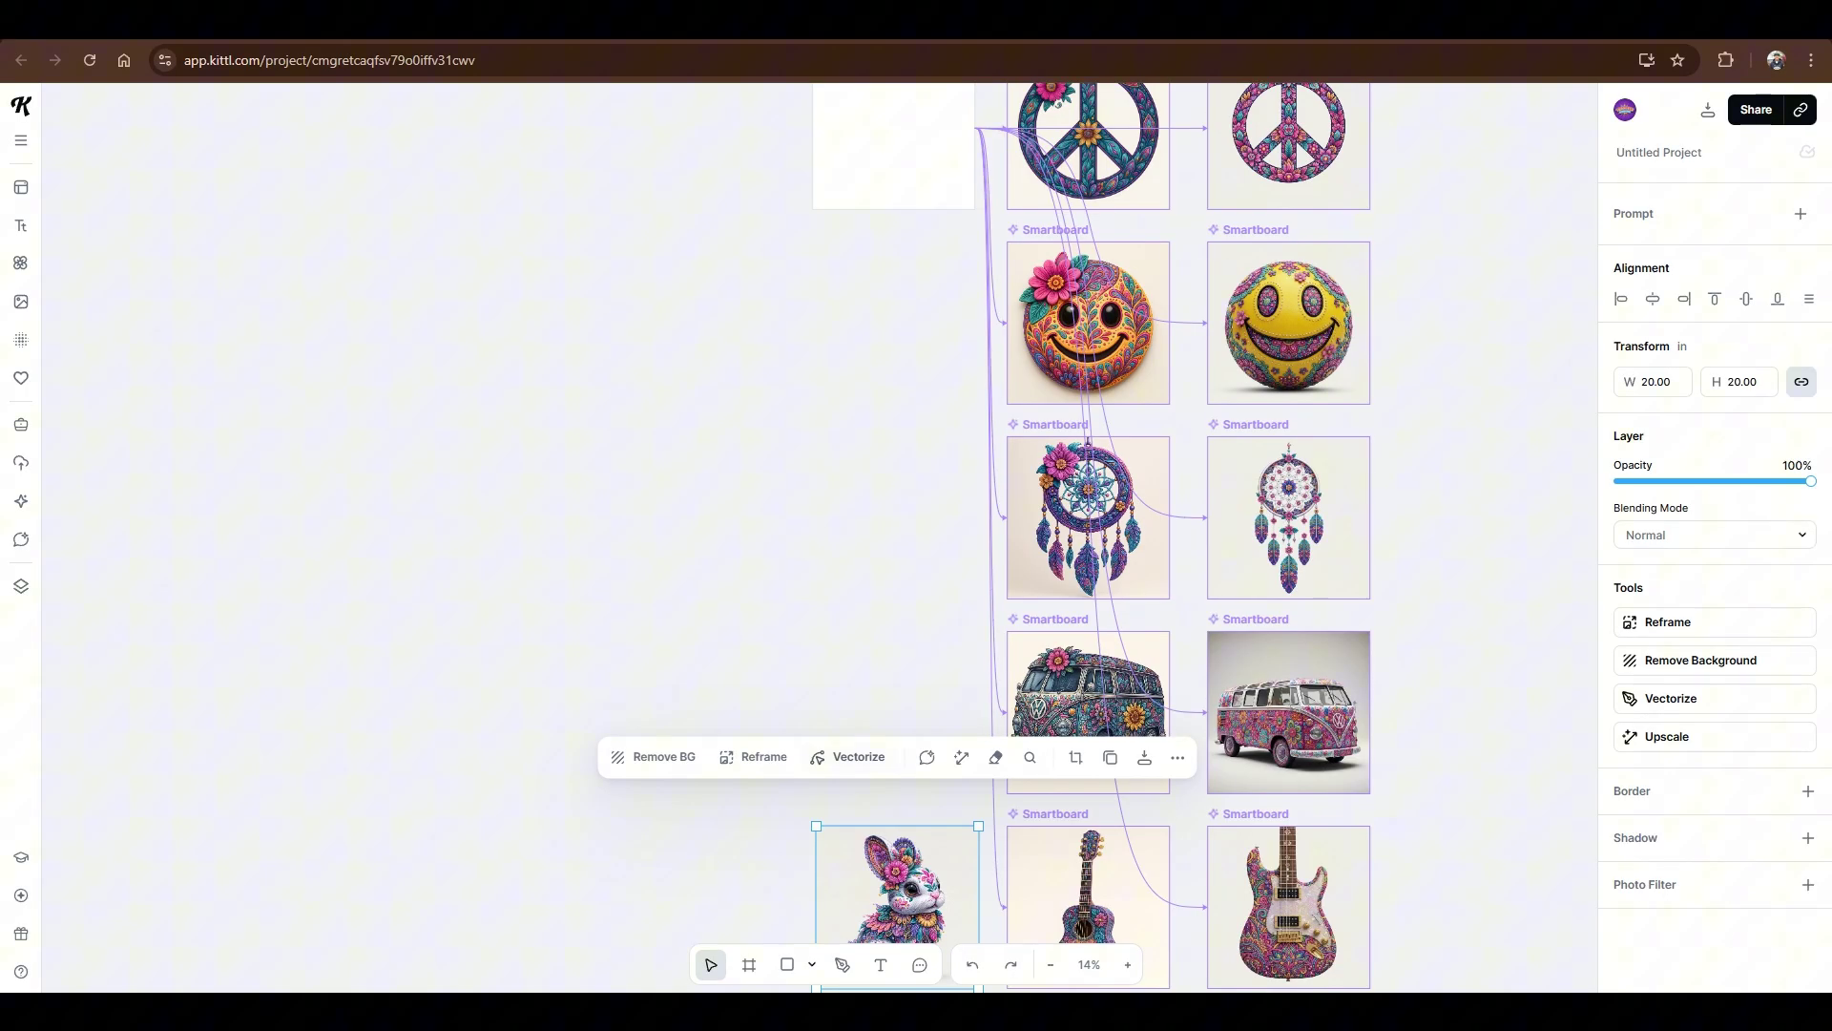
drag(872, 892, 878, 371)
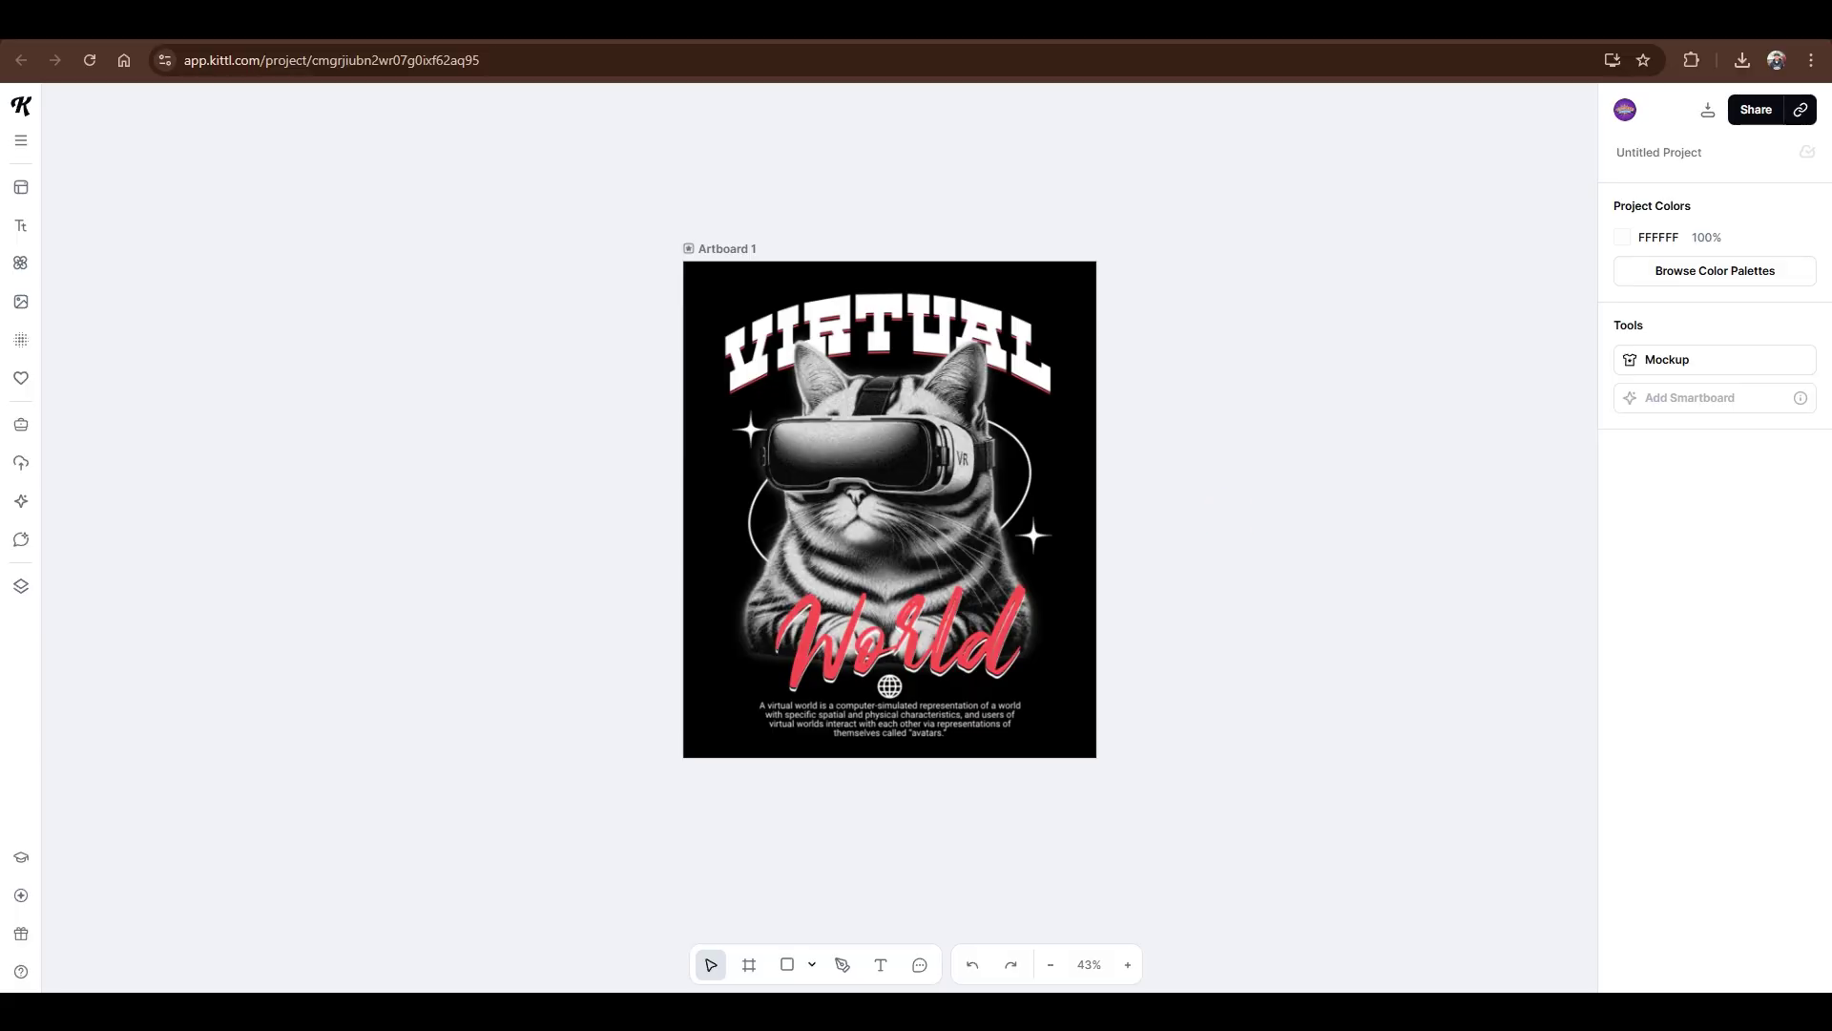
Step: Examine the "Virtual World" VR cat poster on Artboard 1 of the other project
scroll(922, 489, up, 5)
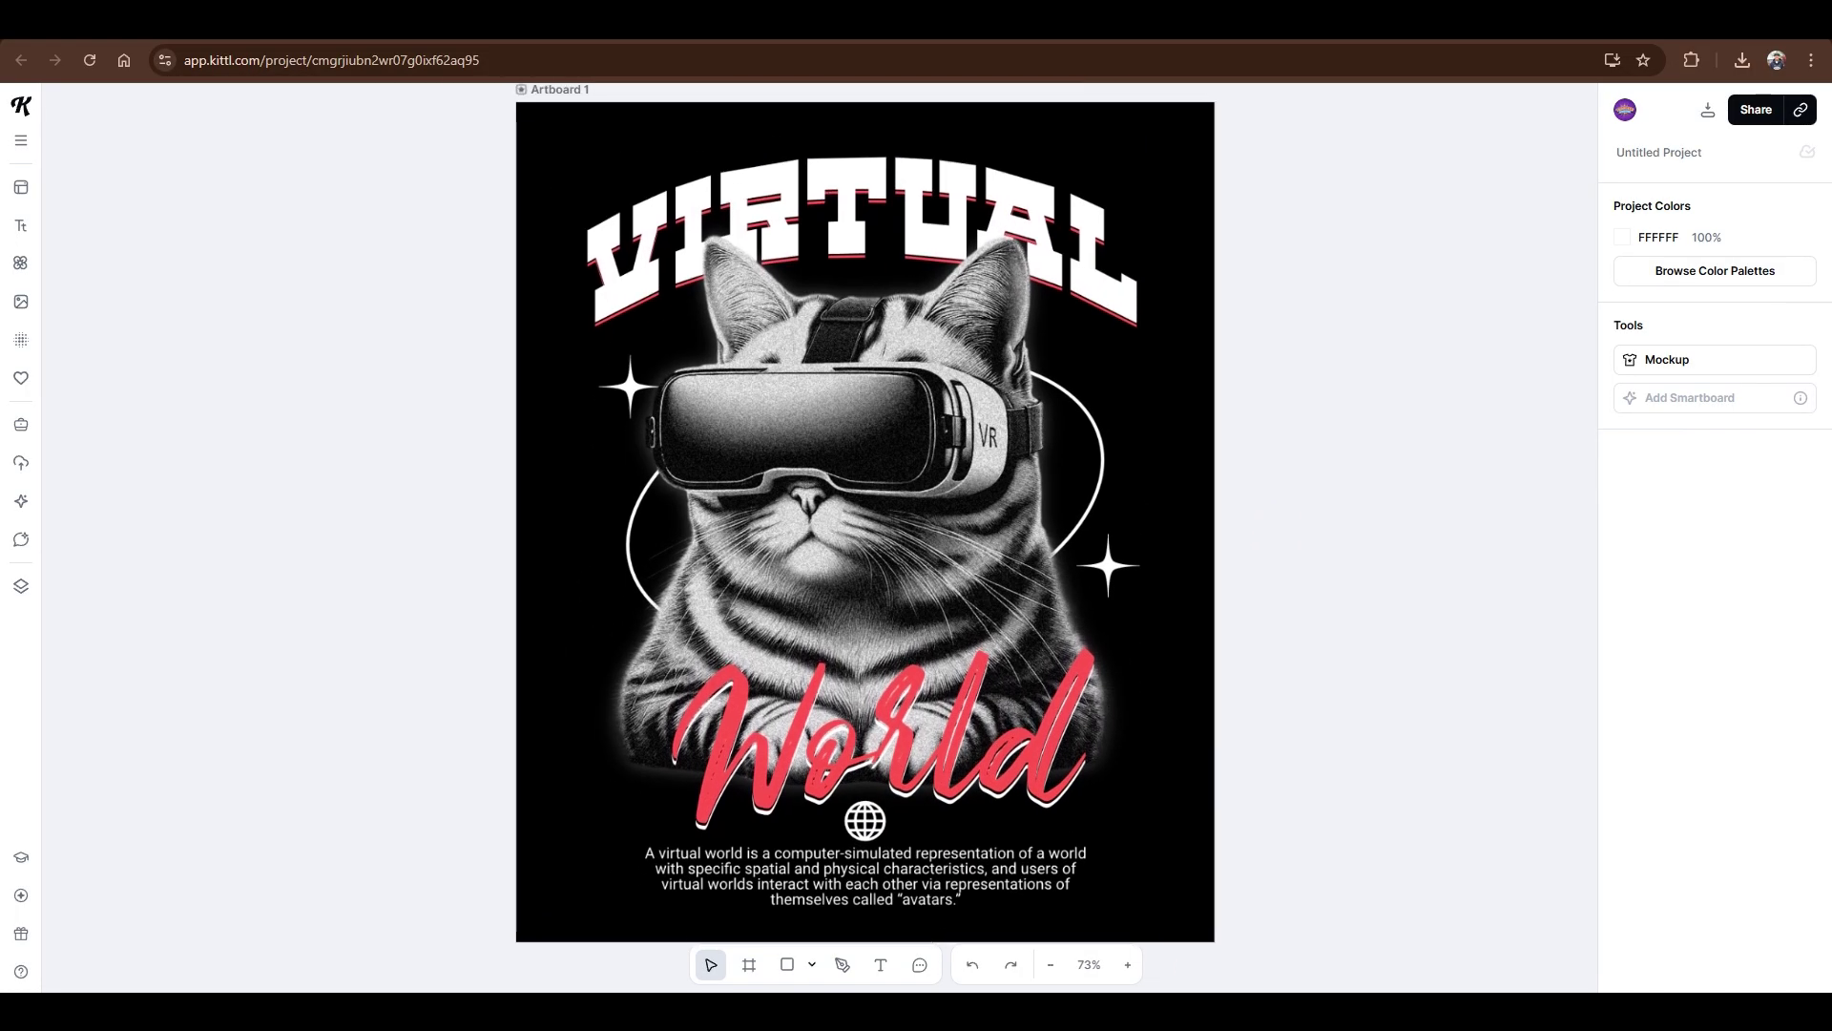
Step: Add a Smartboard linked to Artboard 1 and set its model to ChatGPT Image 1 HD
scroll(1357, 560, down, 2)
scroll(1321, 563, down, 1)
drag(1322, 569, 867, 550)
click(327, 238)
click(386, 182)
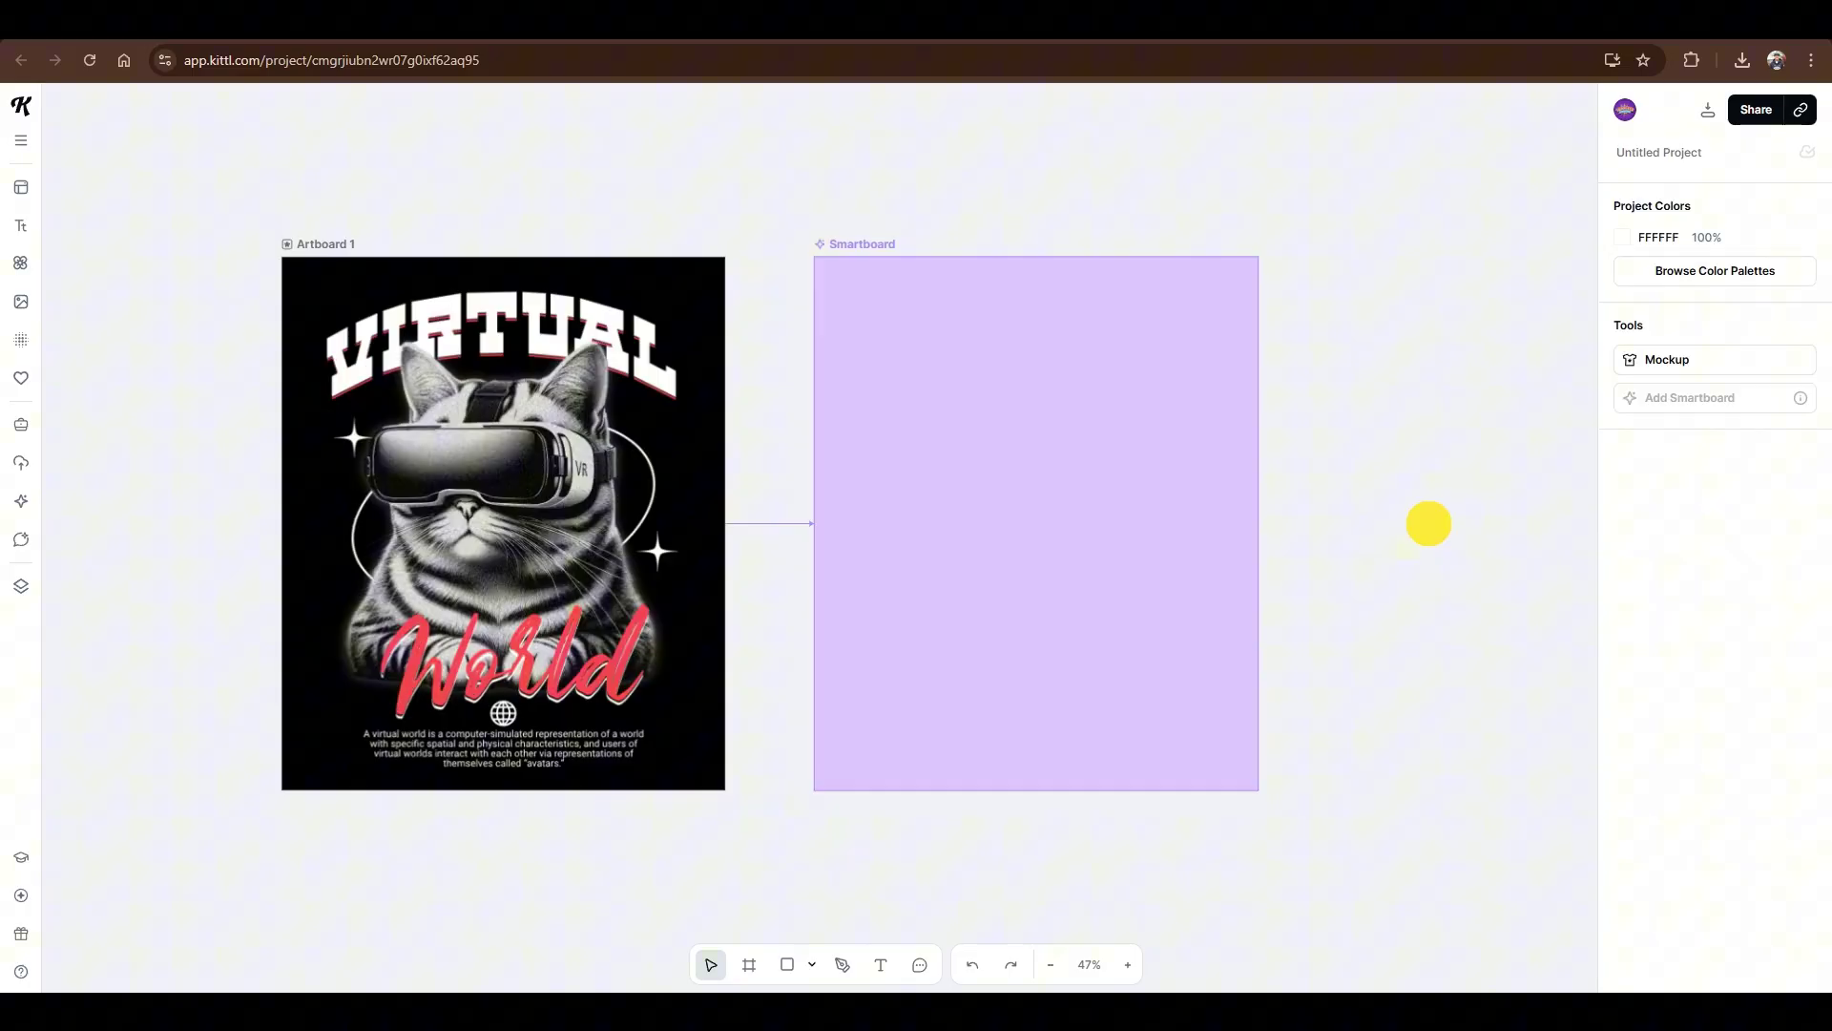
click(1715, 269)
click(1402, 347)
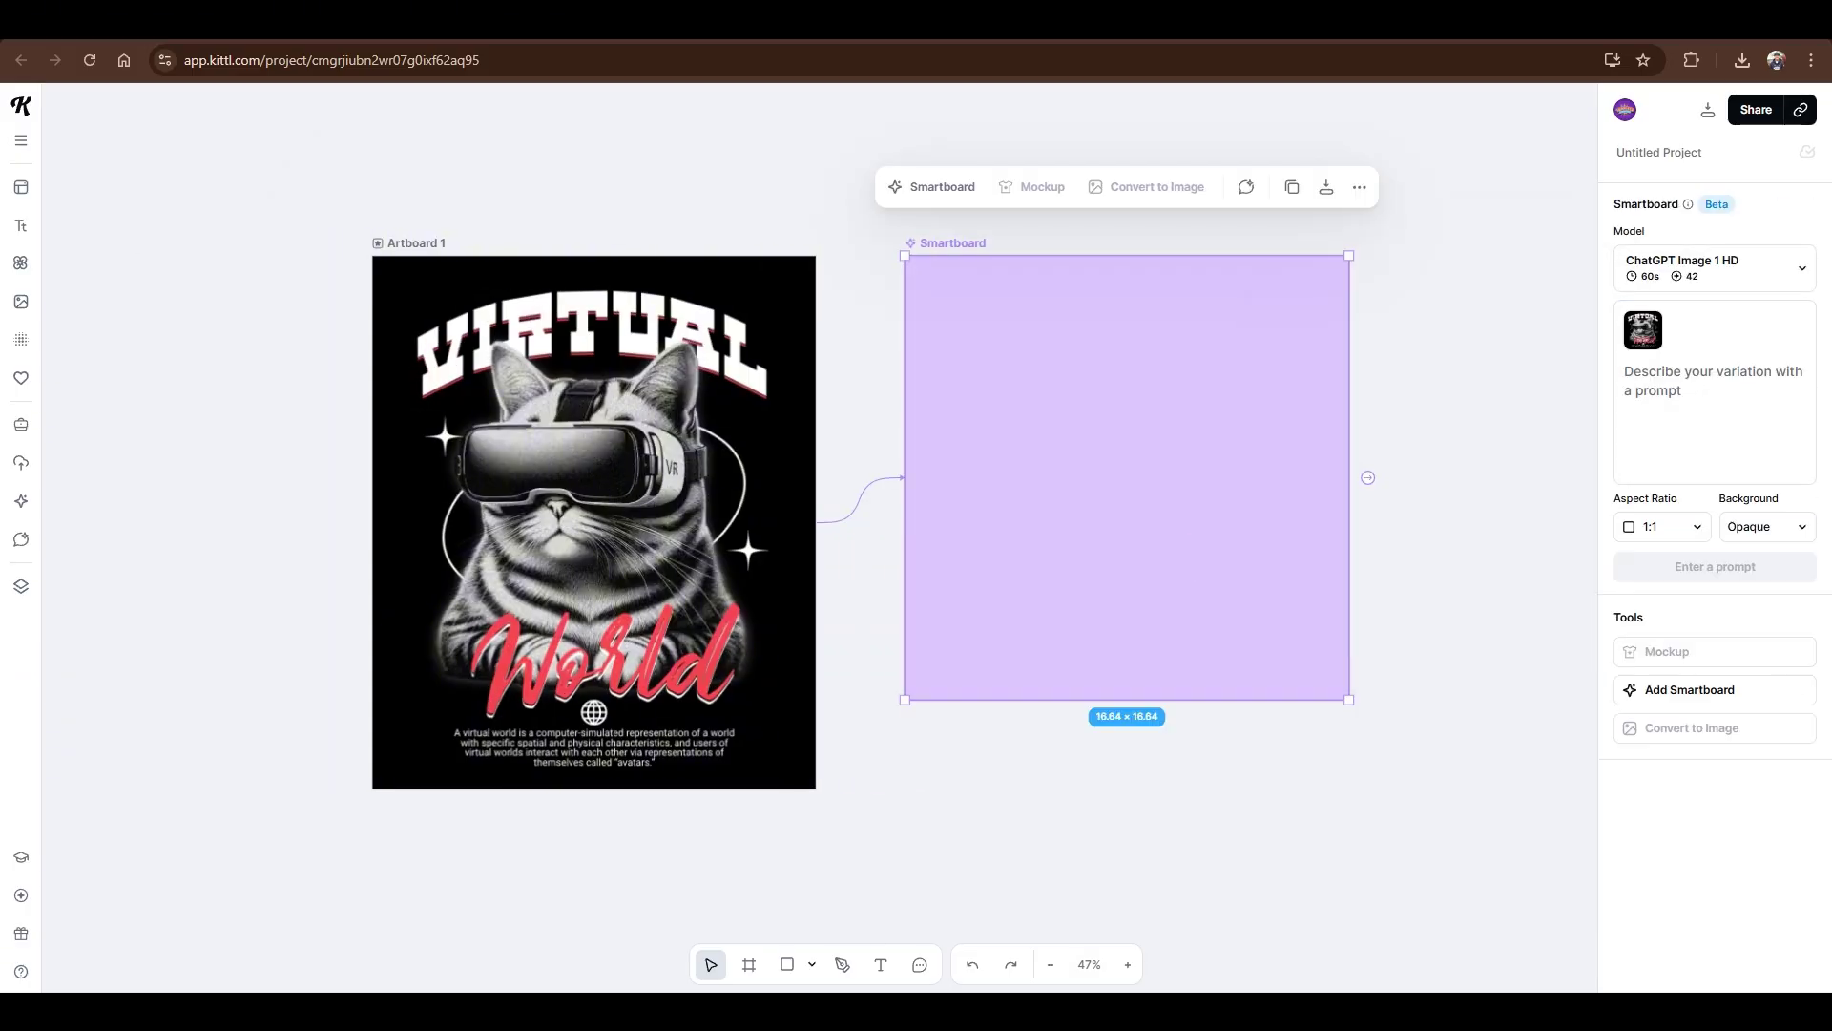
Step: Set the Smartboard's aspect ratio to 2:3 and align its upper edge with Artboard 1
click(1670, 526)
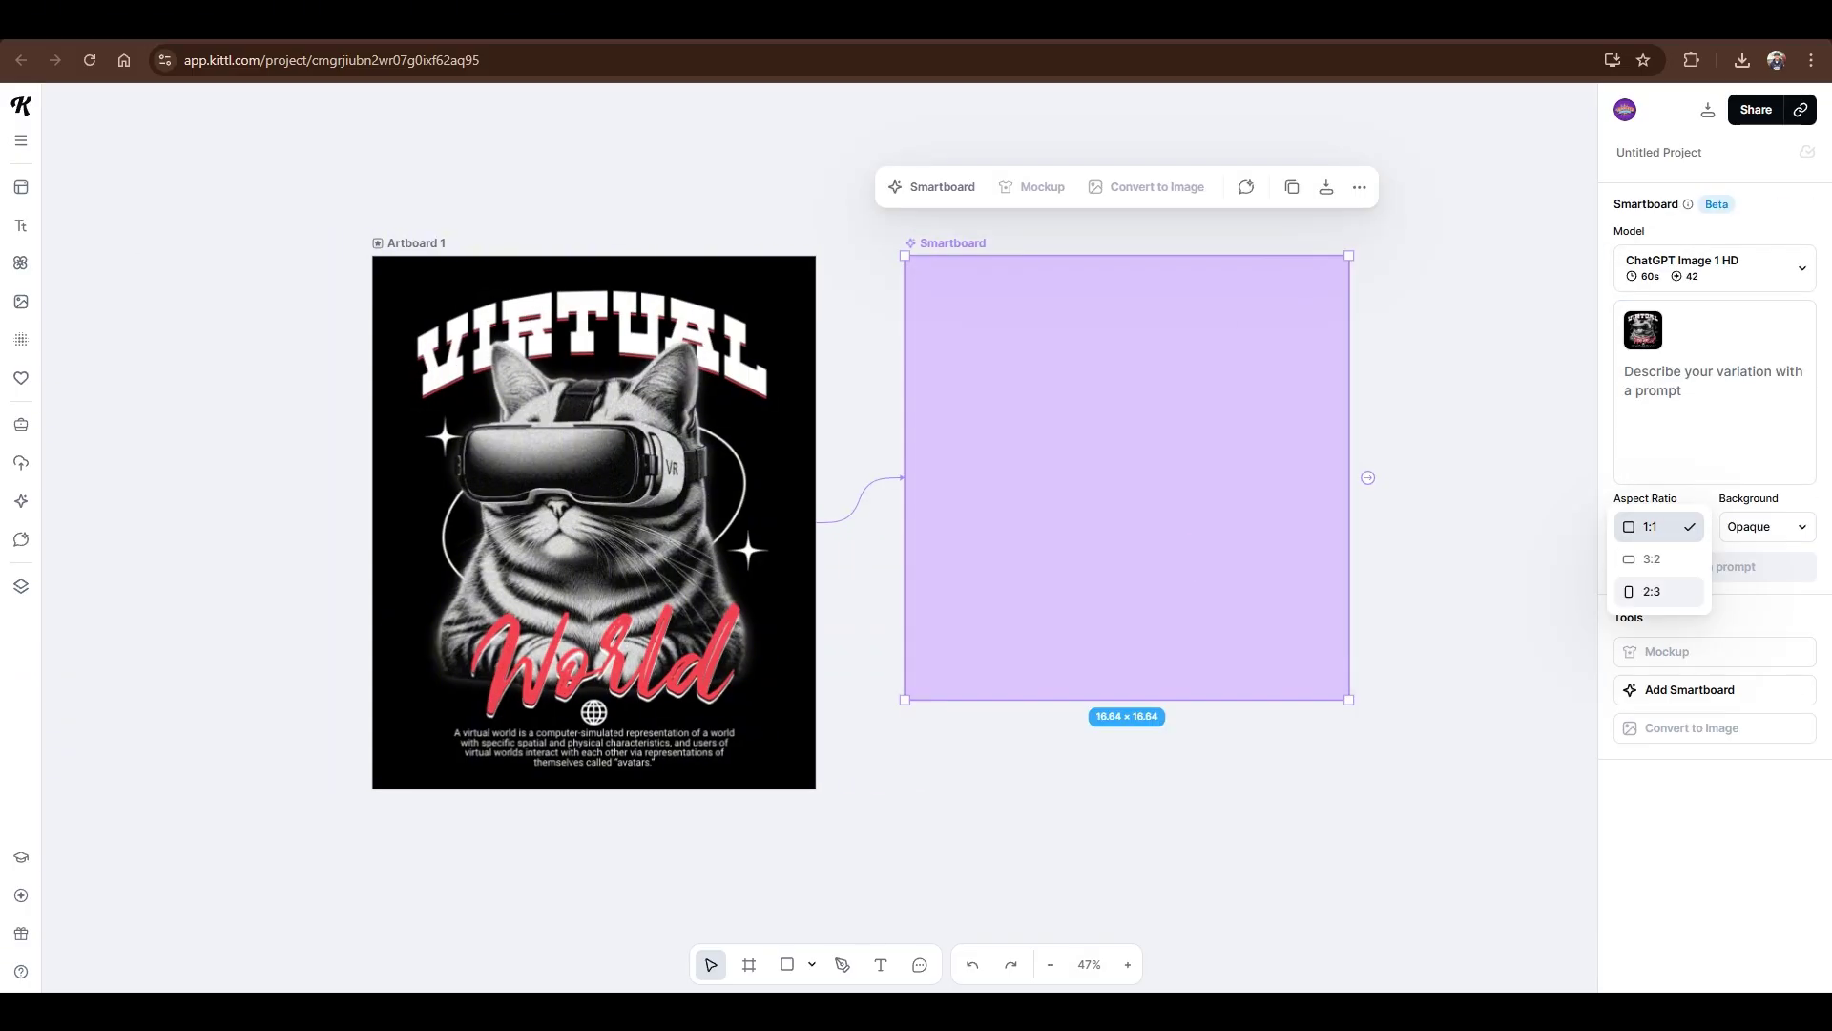
click(1651, 593)
drag(1104, 519, 1092, 523)
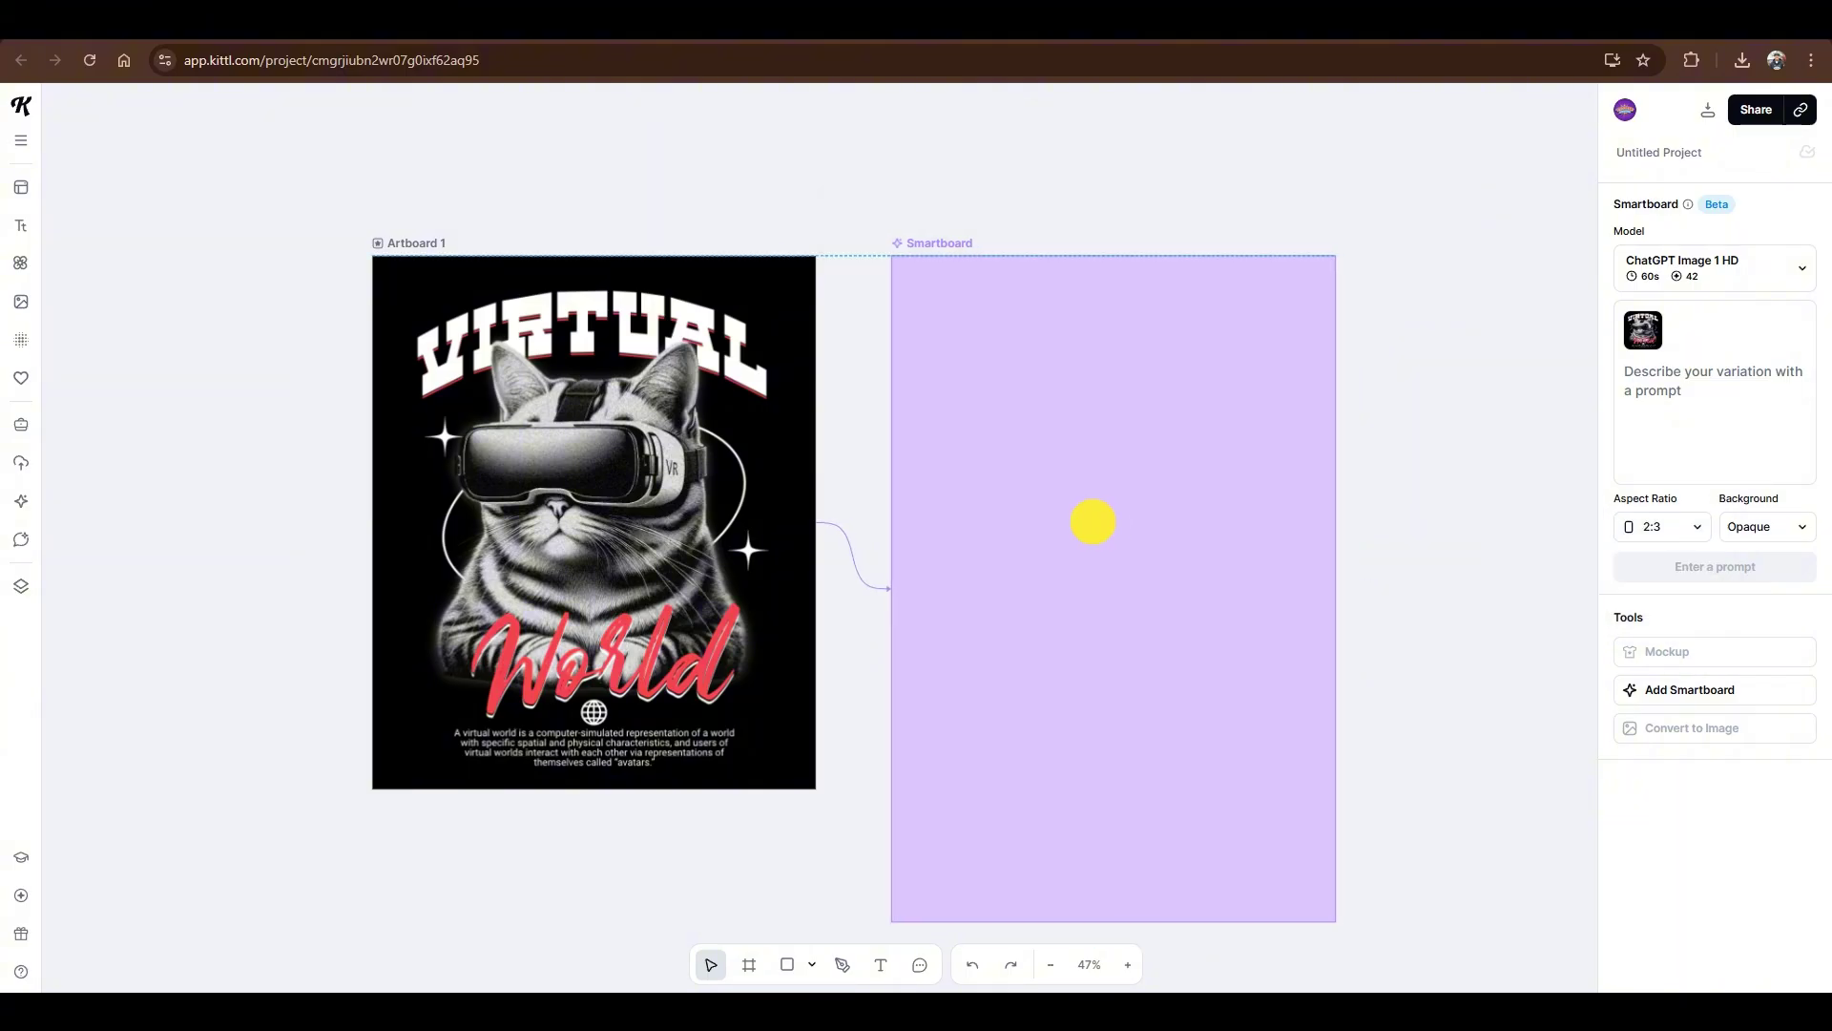
Step: Generate a variation in the 2:3 Smartboard with the prompt "Make this design Cartoon Style"
click(1643, 375)
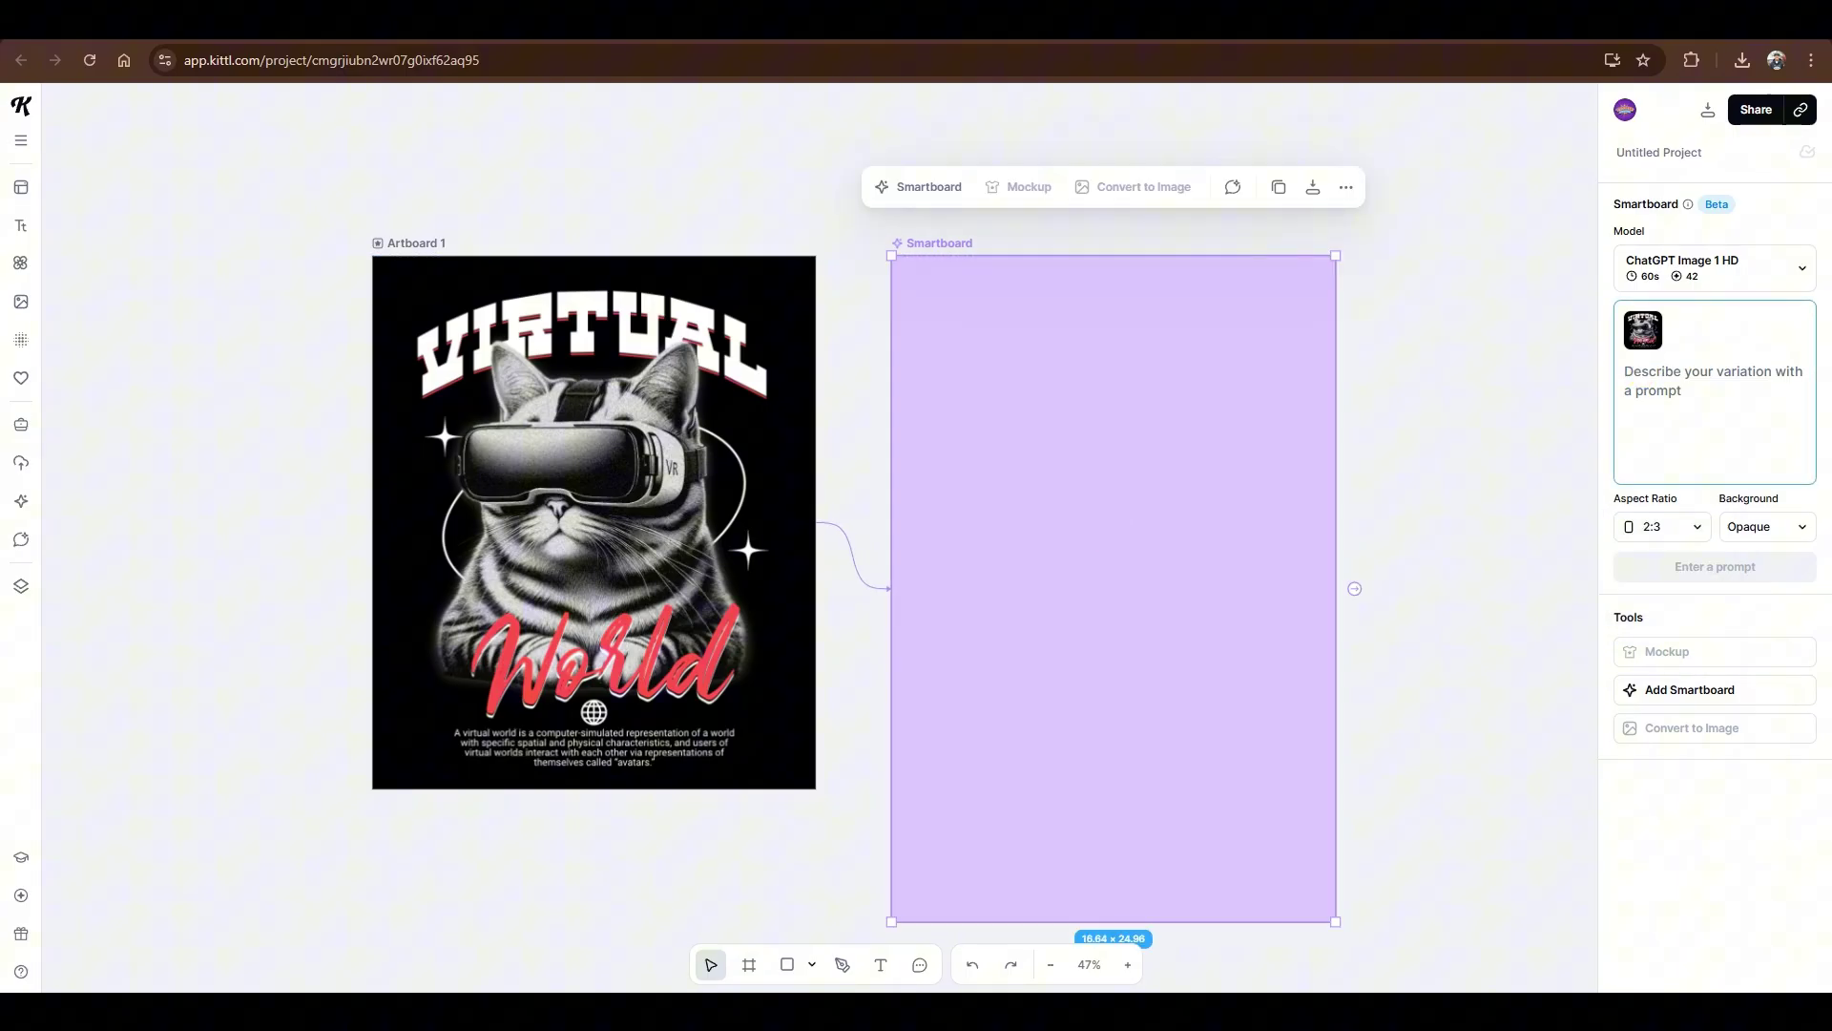
text(Make this design)
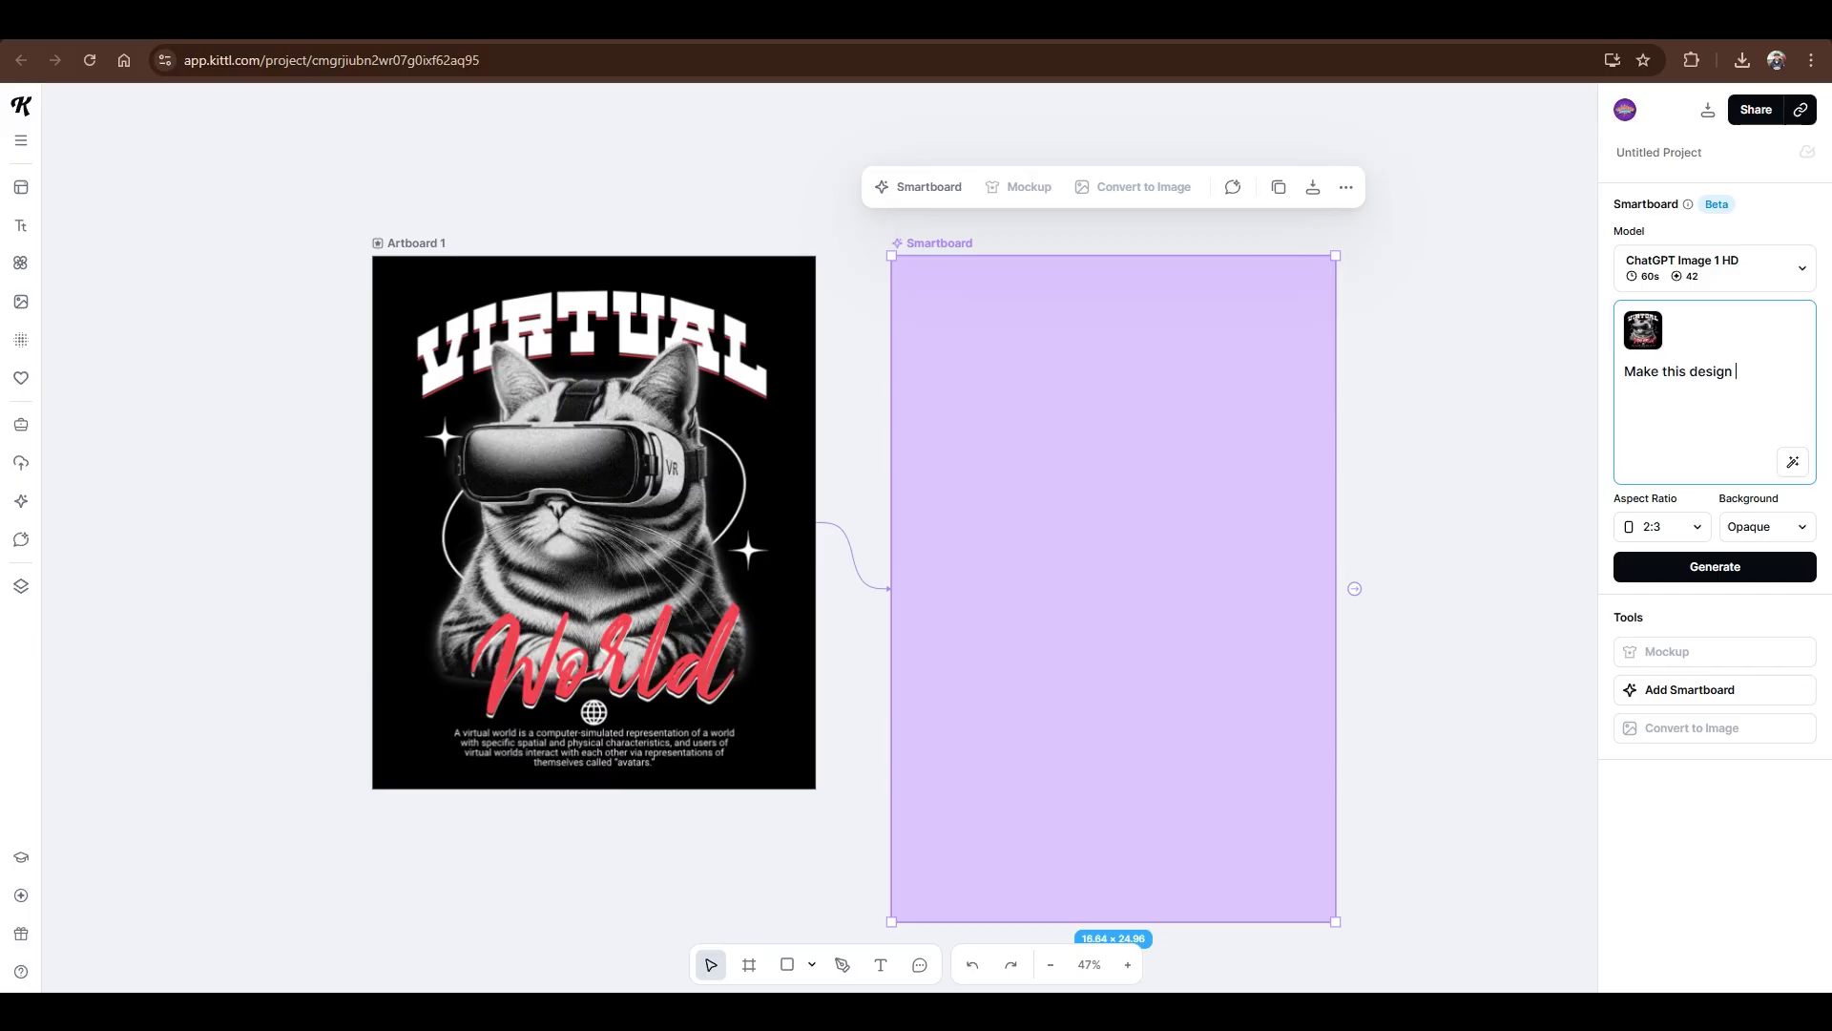
text( Cartoon Style)
key(Return)
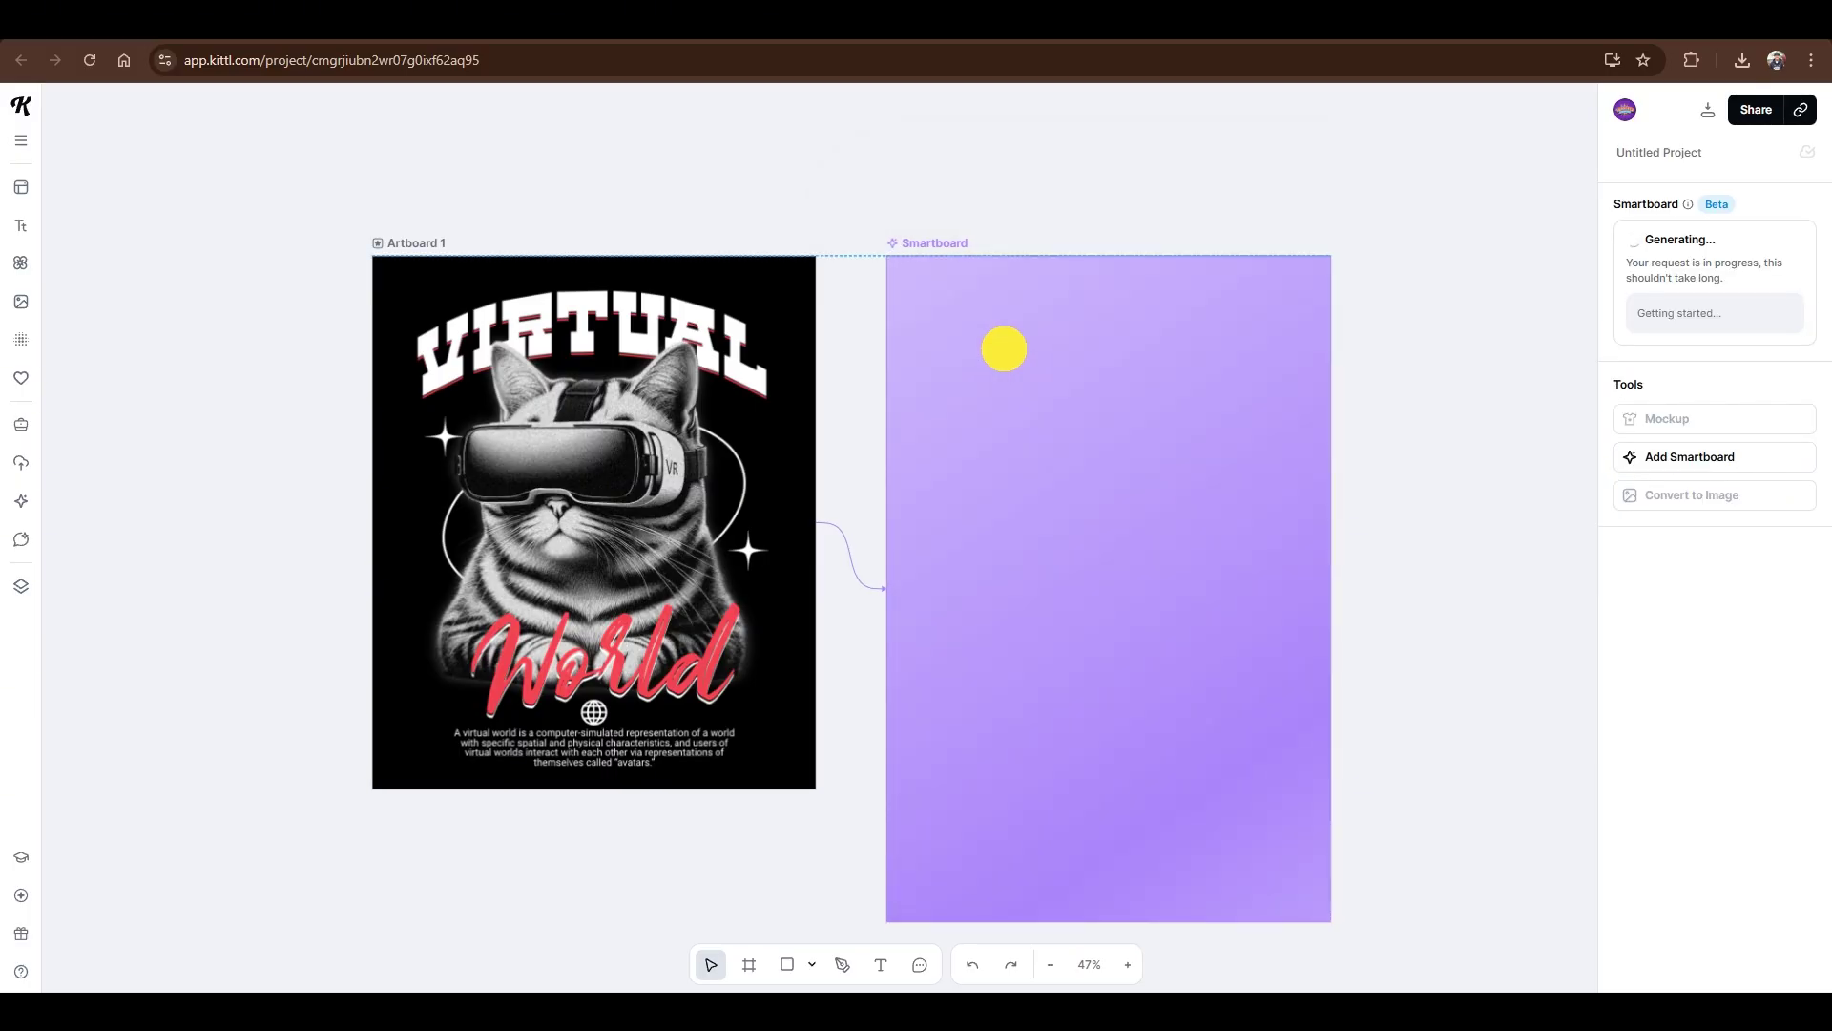
Step: Add a second Smartboard linked to Artboard 1 and place it beside the first Smartboard
click(376, 242)
click(466, 188)
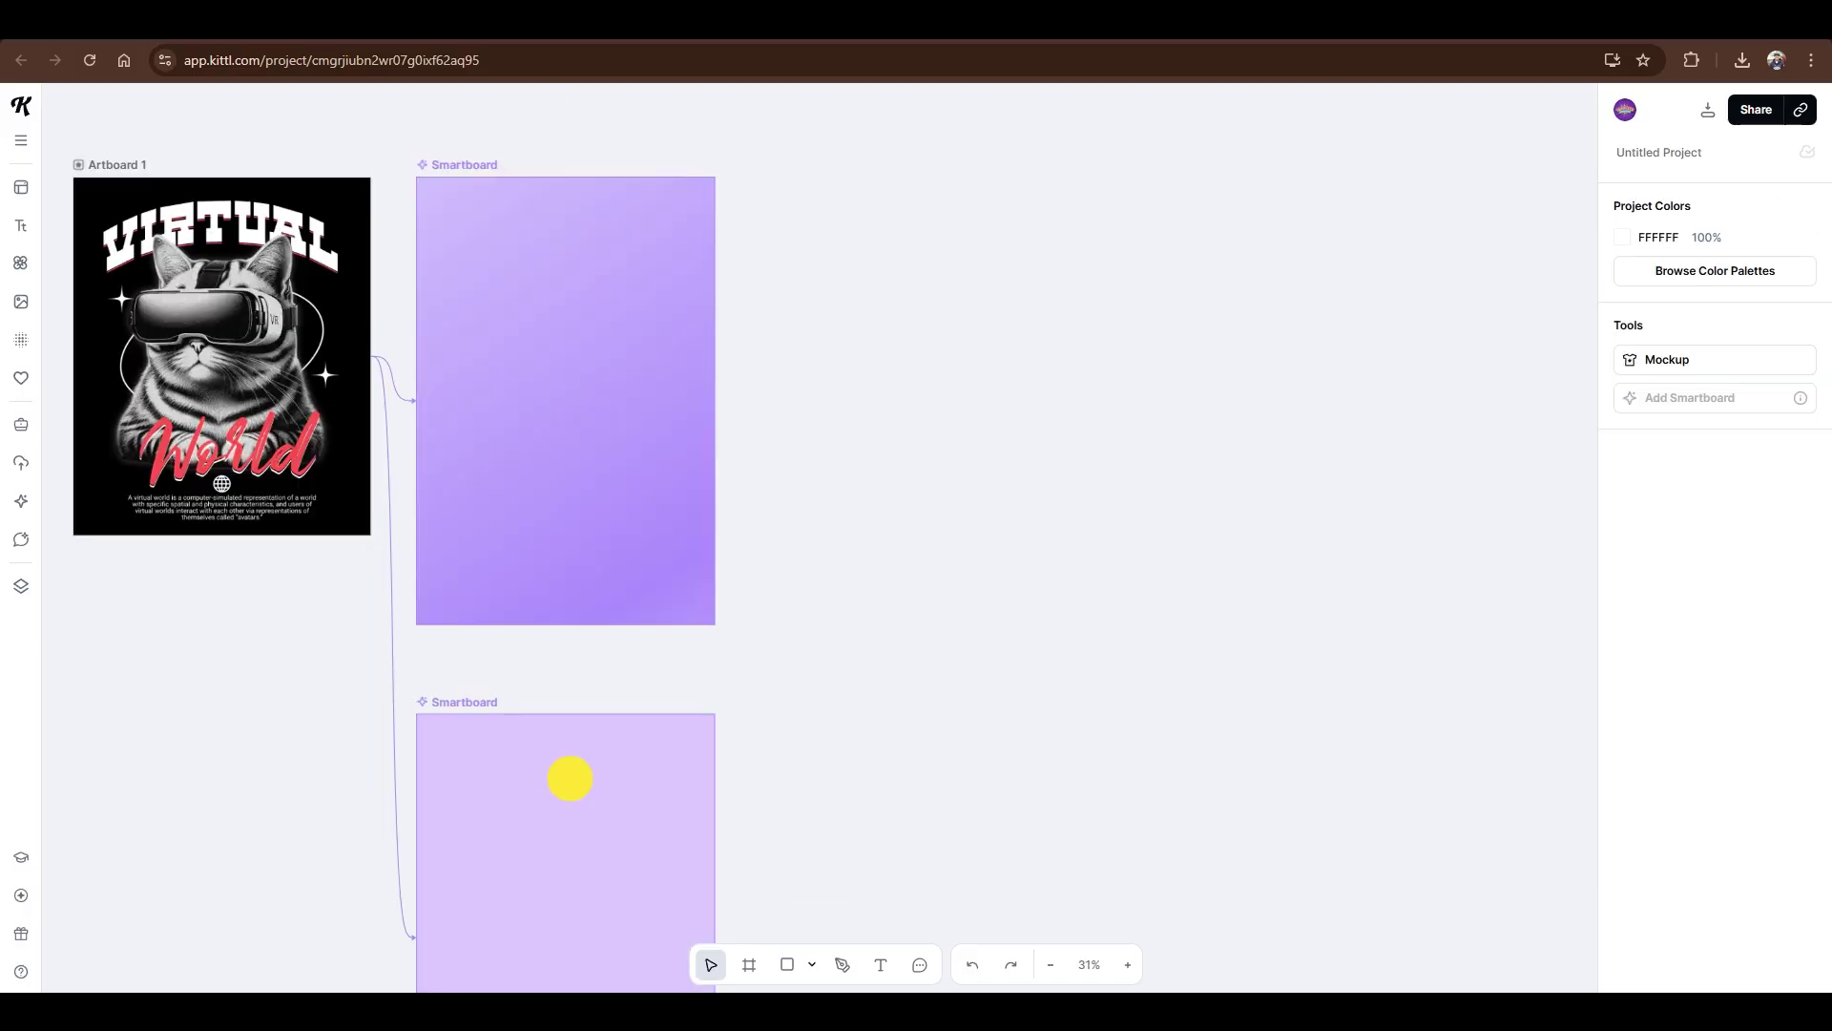
drag(568, 777, 901, 242)
Step: Choose a different model for the second Smartboard and generate with the prompt "Make this Design Cartoon Style"
click(1708, 268)
click(1385, 445)
click(1715, 400)
text(Make this Design Cartoon Style)
key(Return)
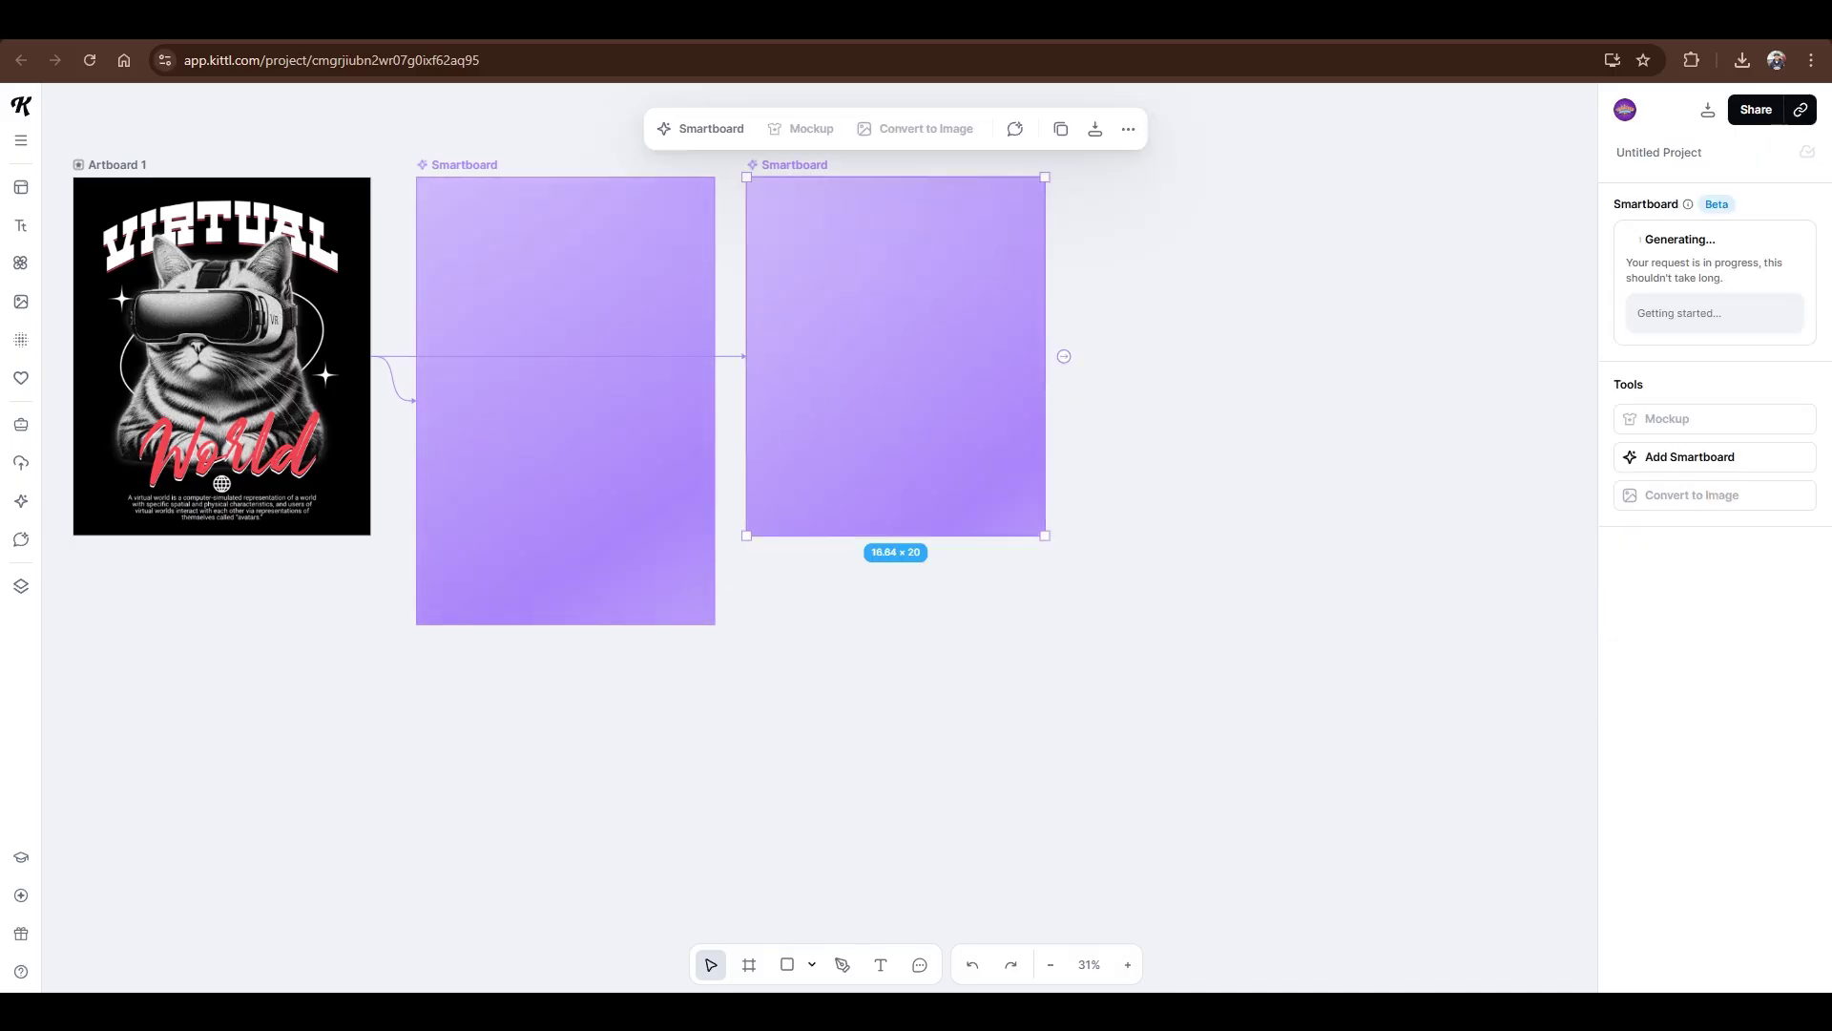
Step: Compare the original Virtual World poster with the two cartoon-style Smartboard variations
key(Escape)
drag(773, 642, 1165, 777)
scroll(1166, 725, up, 3)
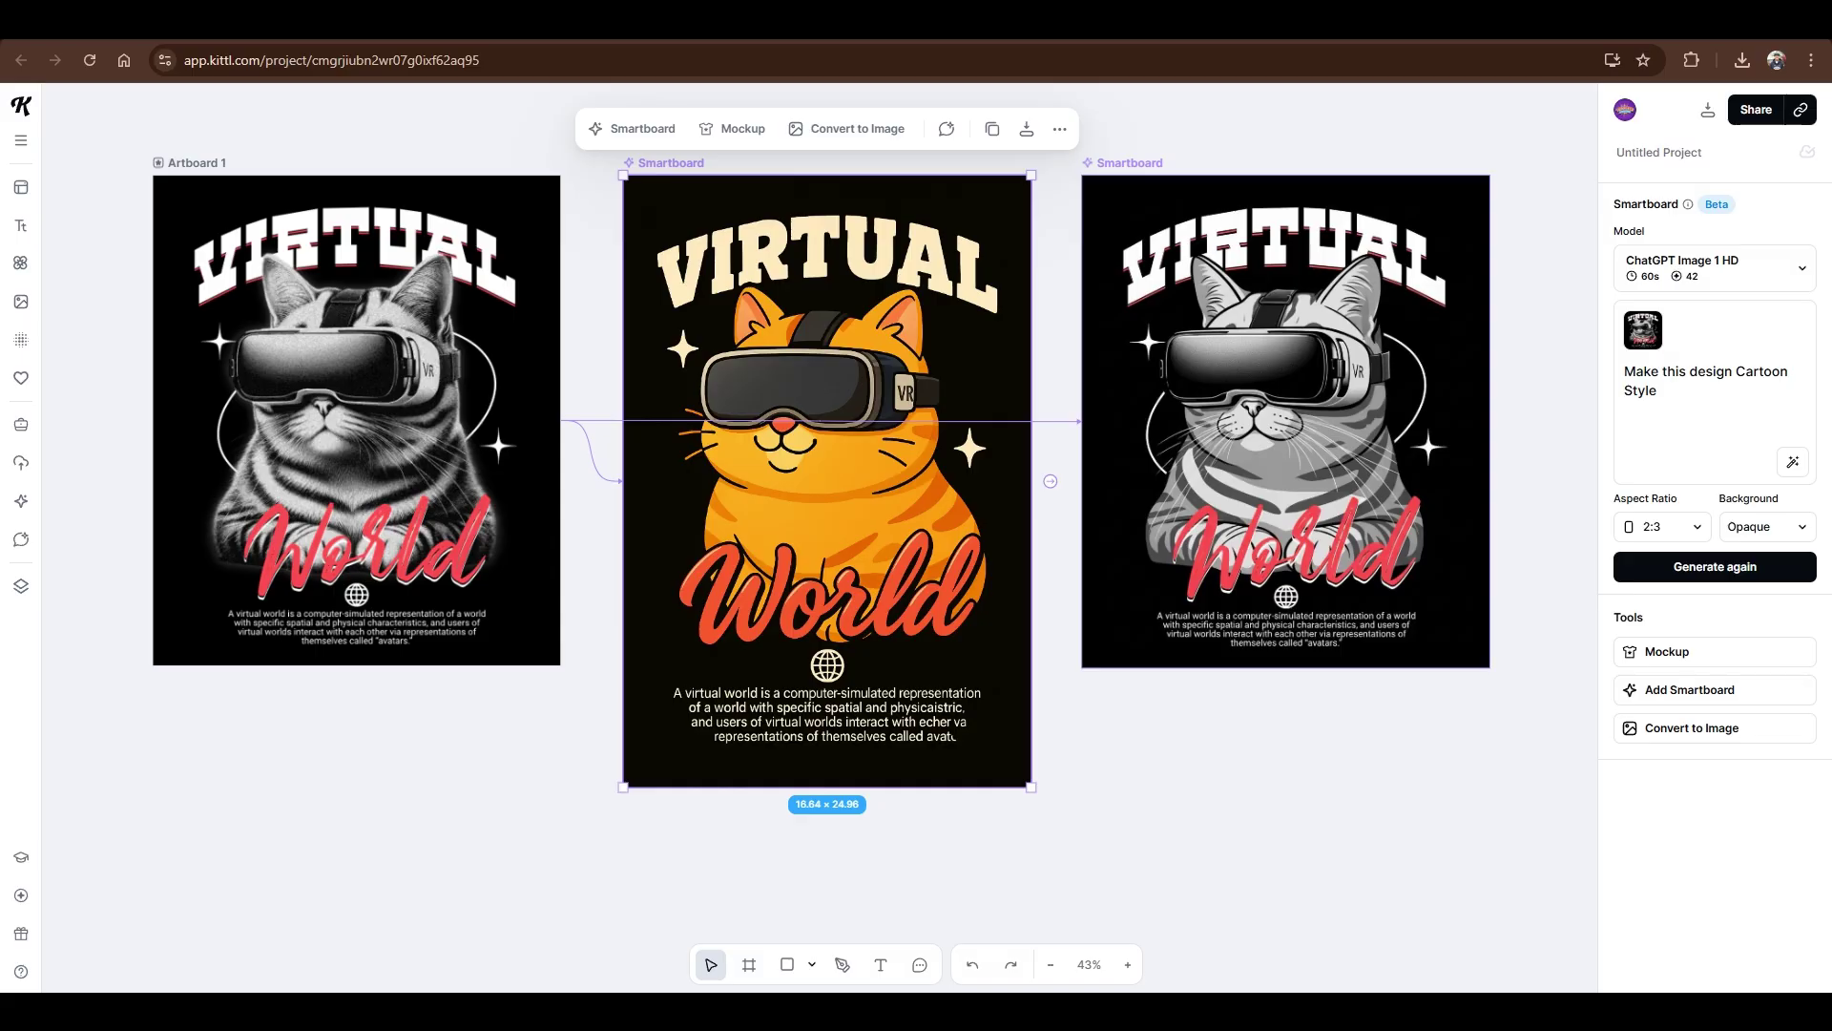
click(1088, 793)
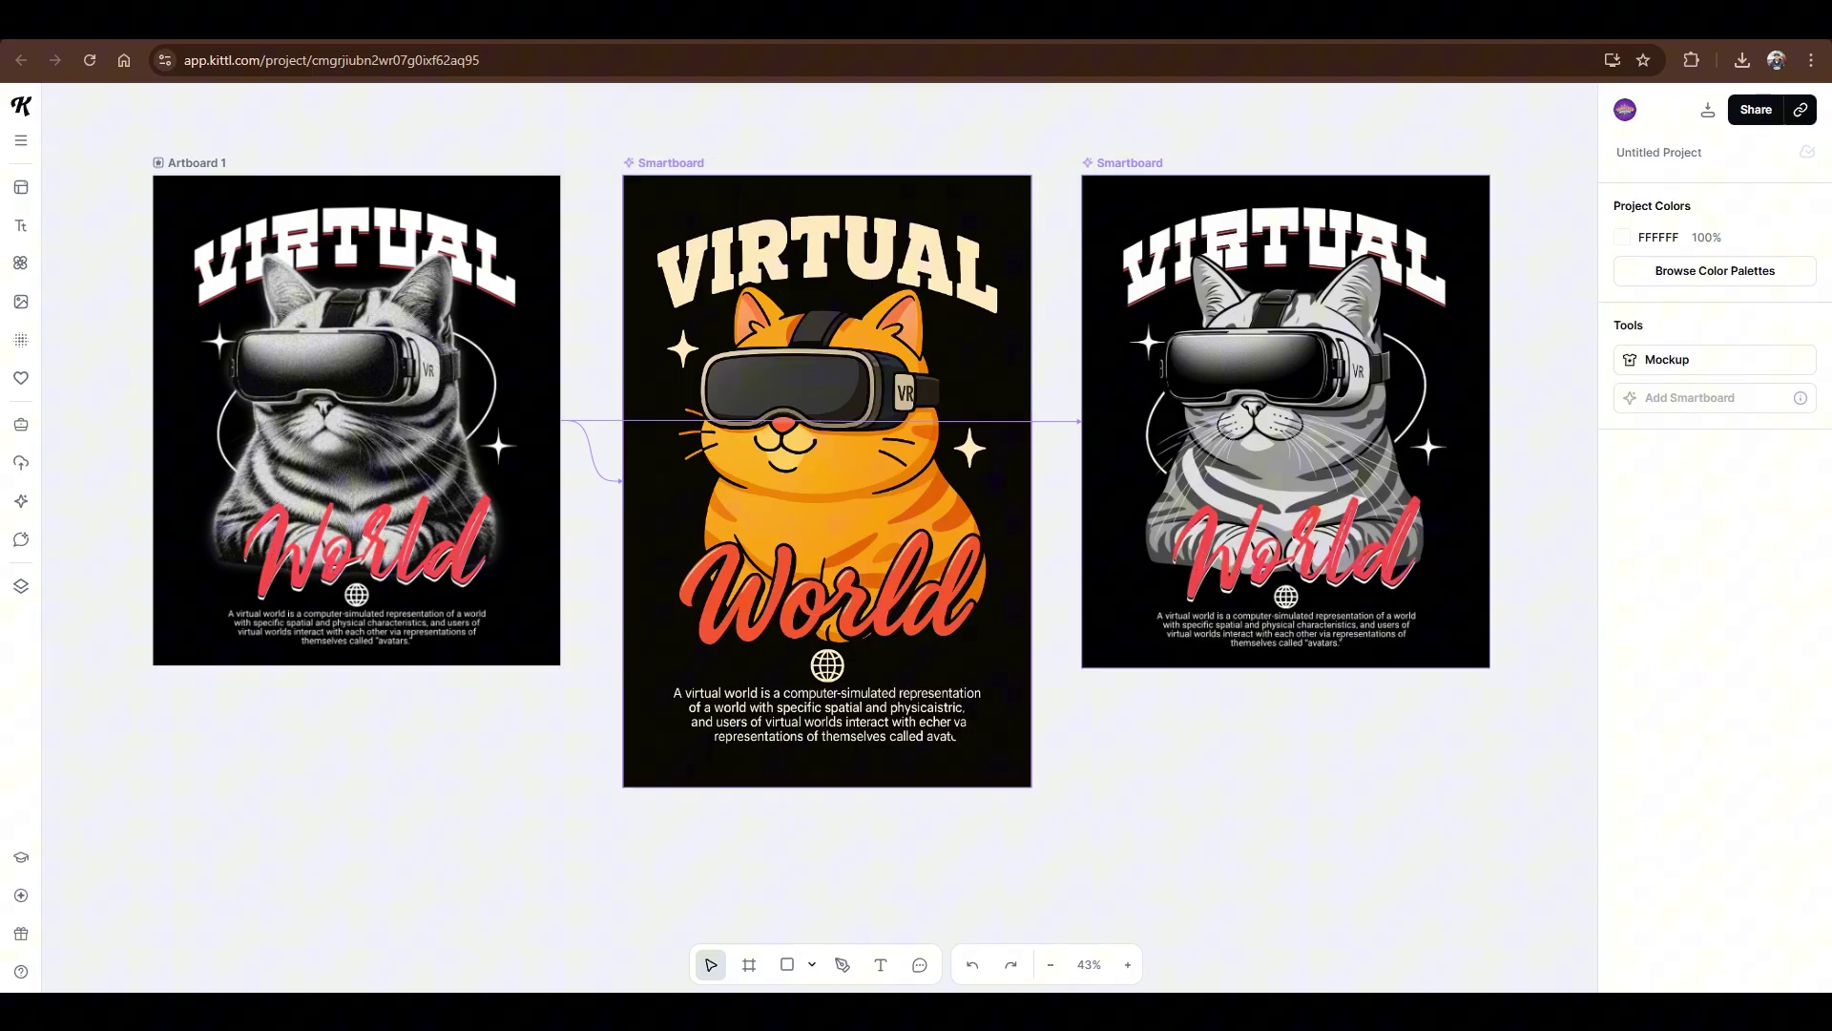
scroll(922, 694, up, 1)
scroll(834, 761, up, 2)
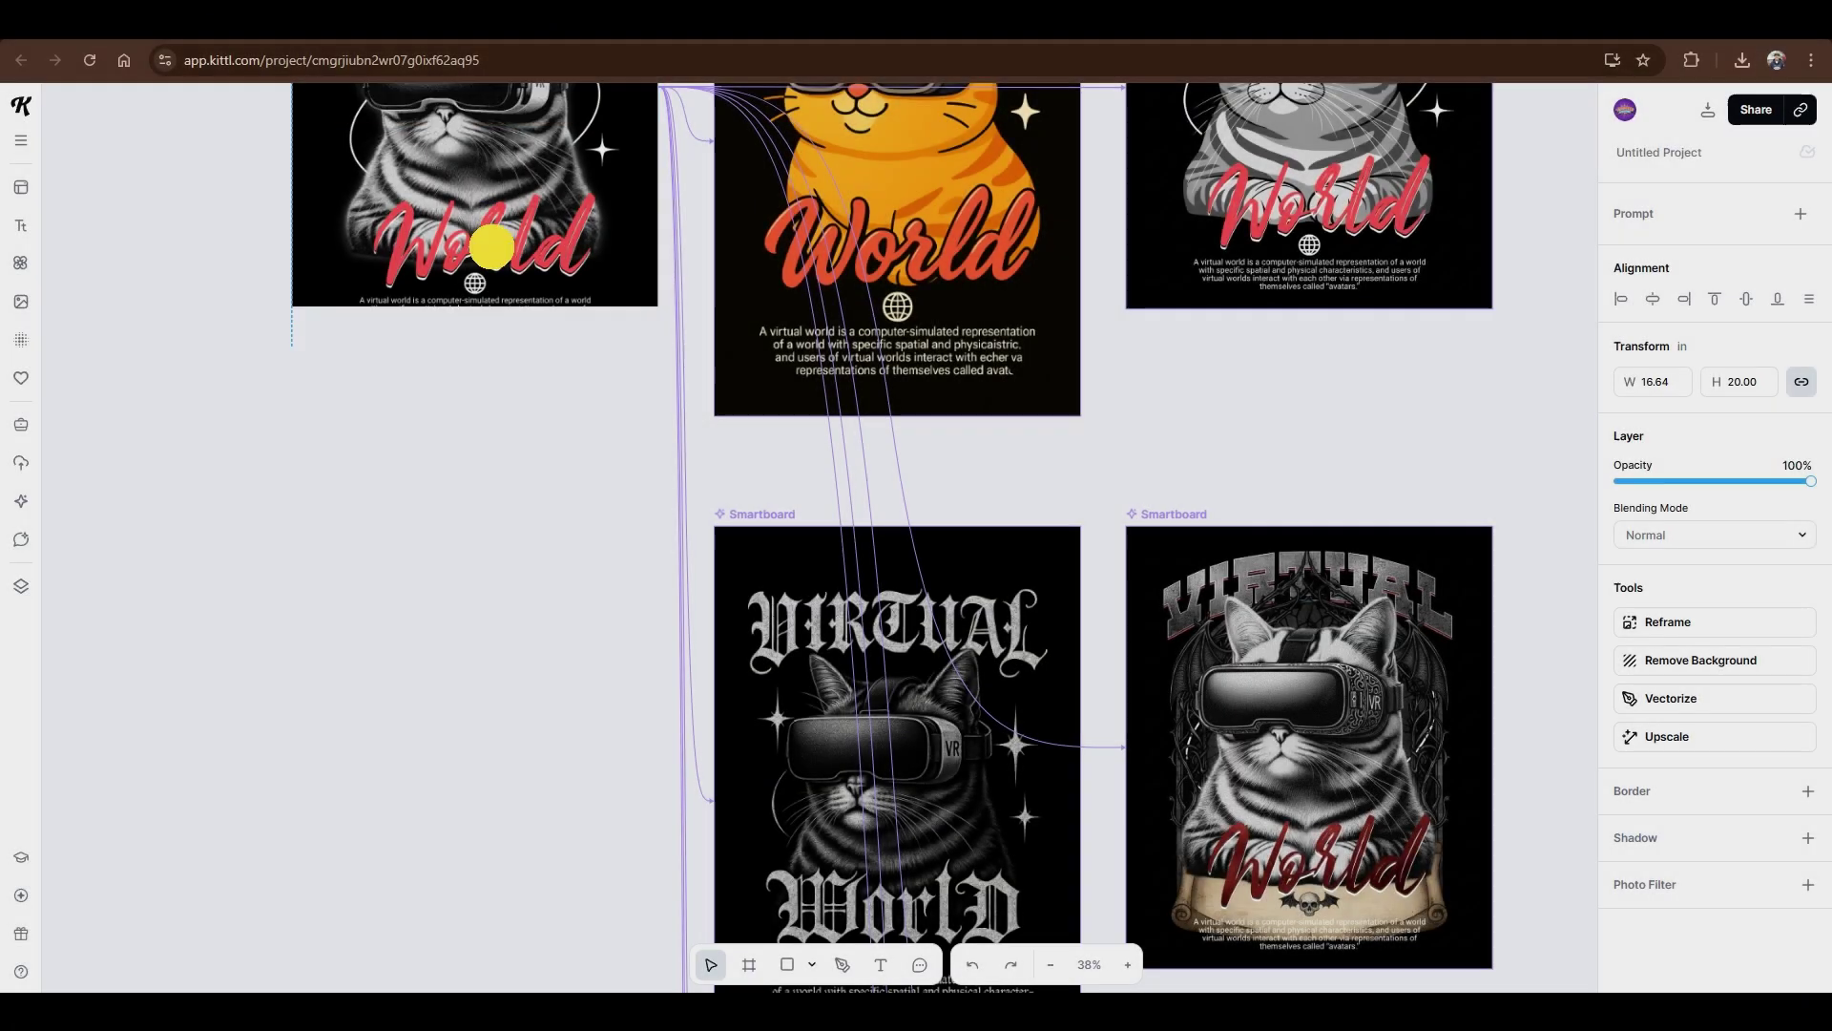
Step: Move the source cat poster beside the two gothic-style Smartboards and compare their lettering and details
scroll(783, 554, down, 3)
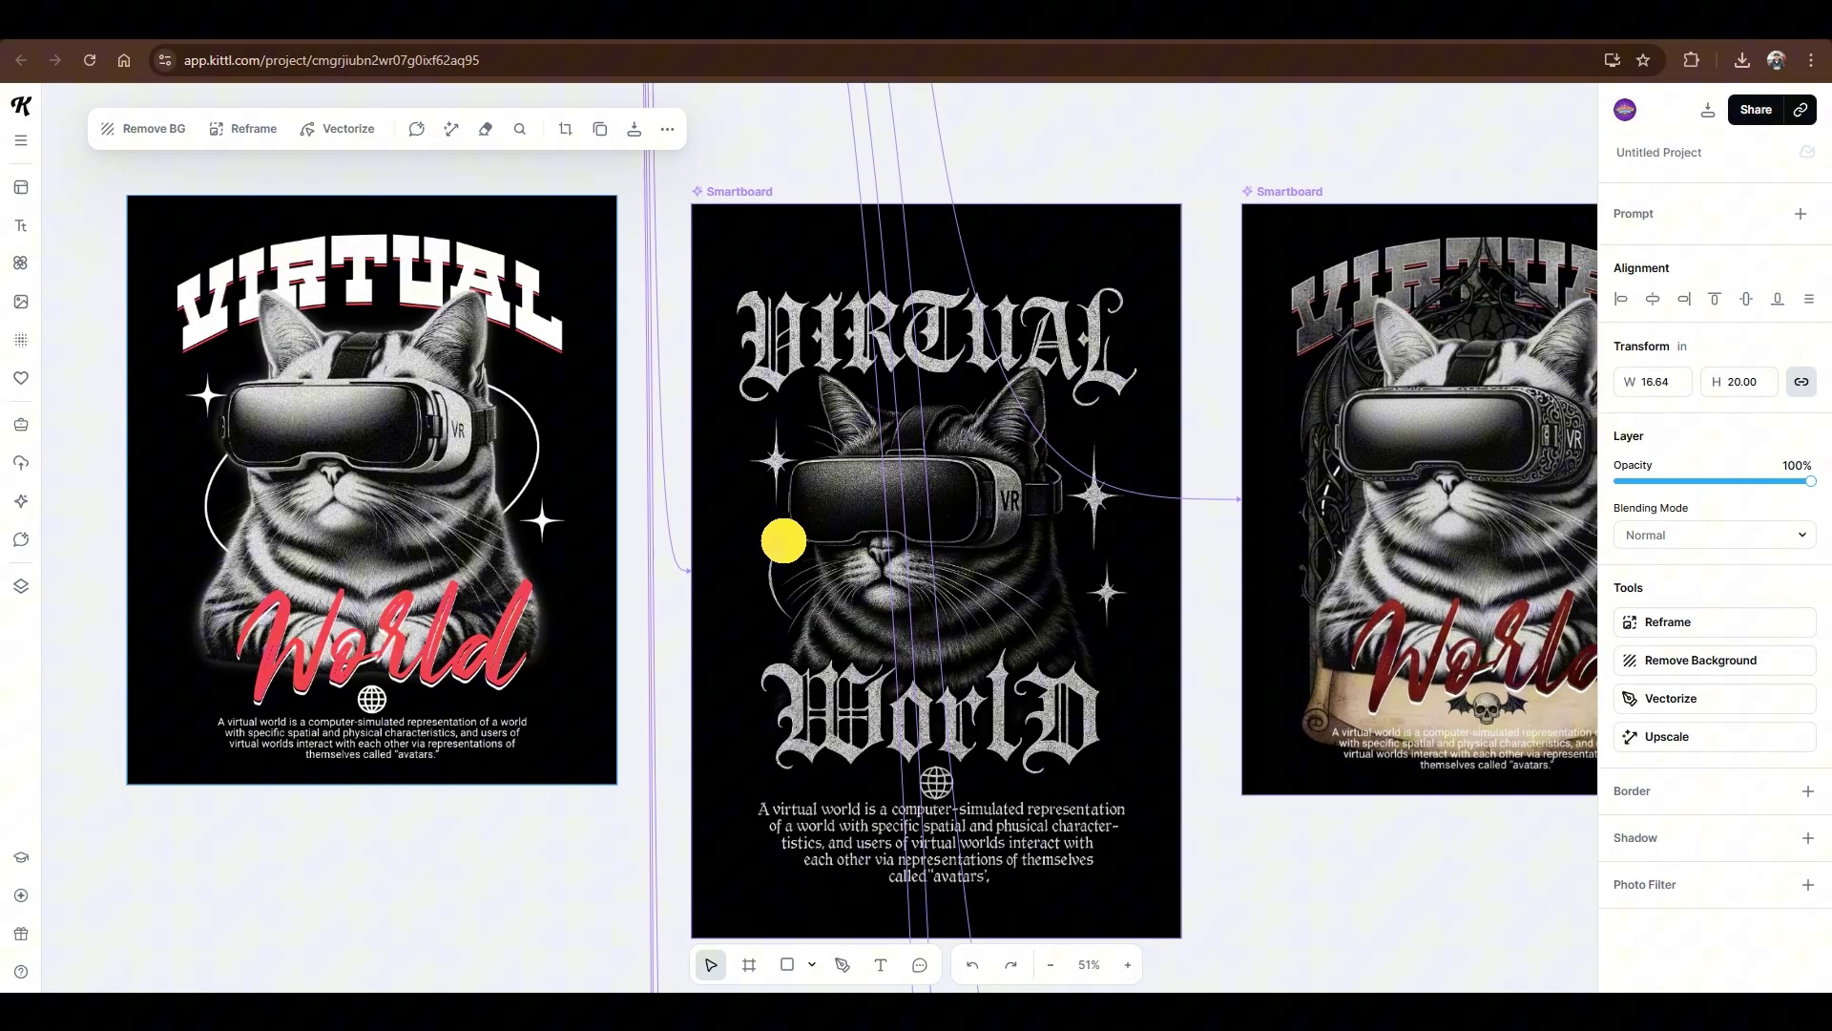
scroll(784, 554, down, 1)
click(550, 868)
scroll(778, 752, right, 2)
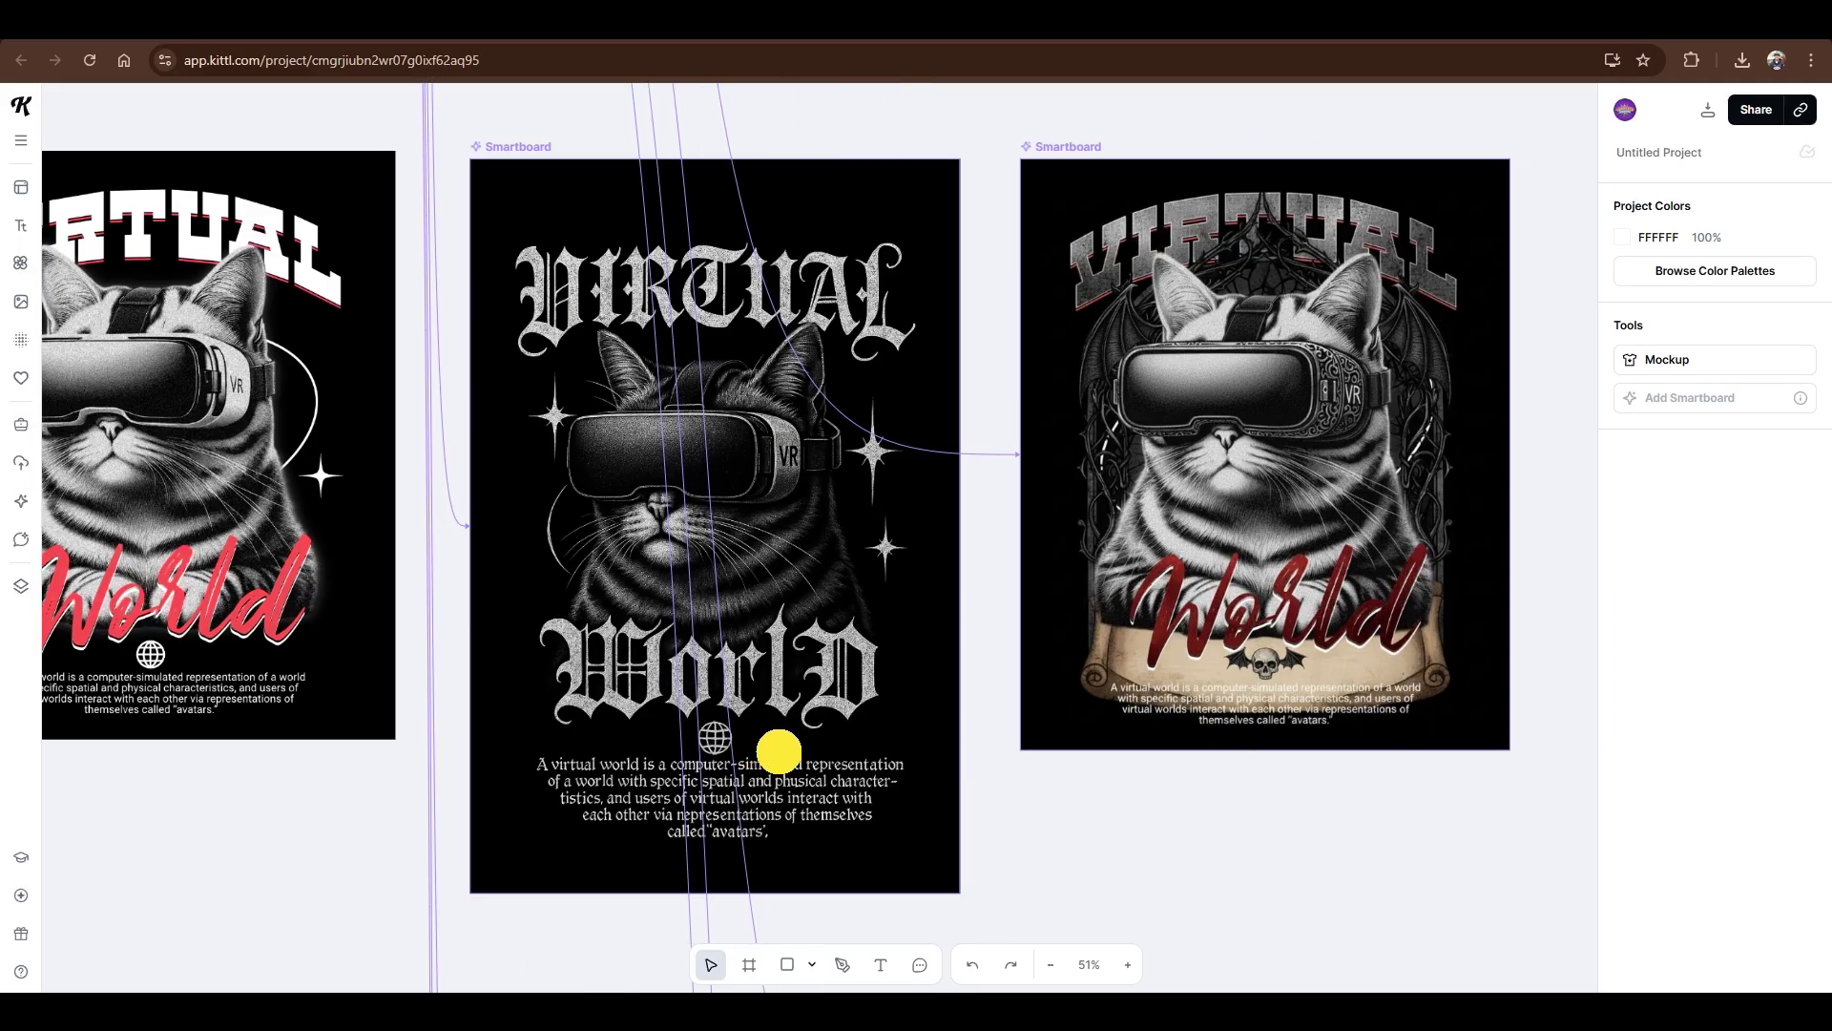
drag(779, 751, 884, 745)
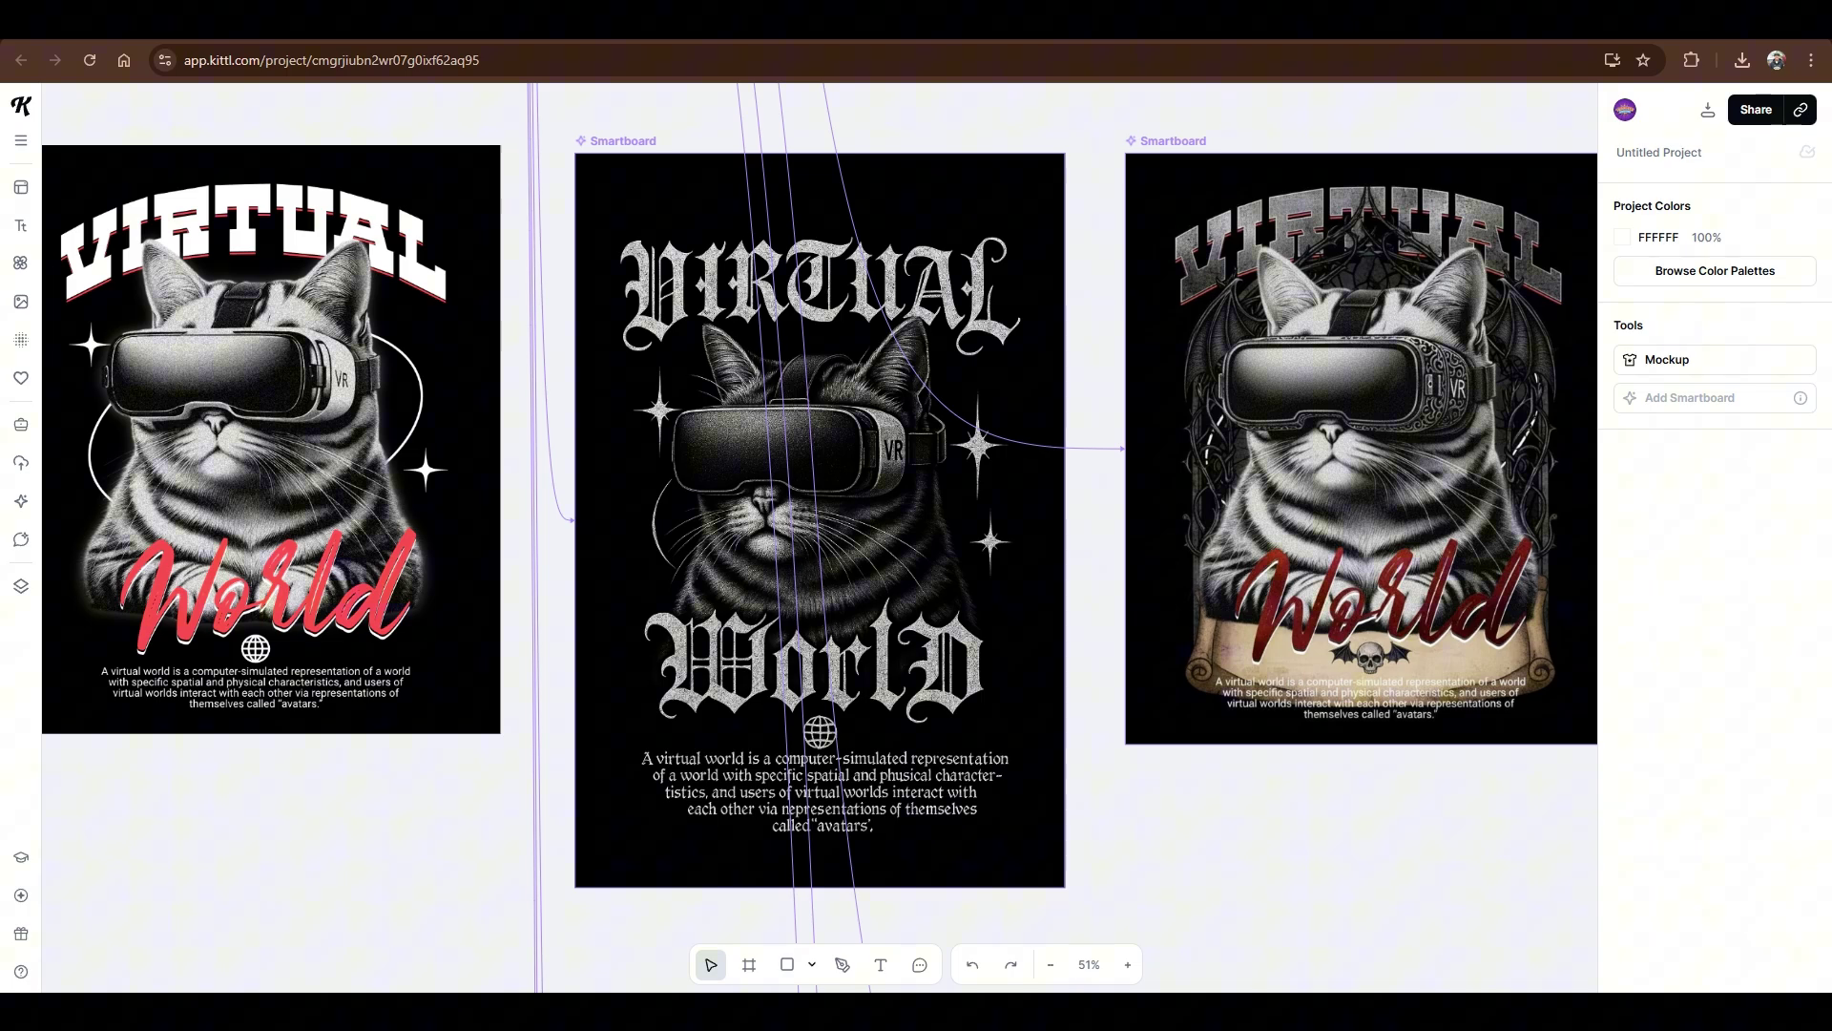
Step: Move the source cat poster beside the watercolor Smartboard row and compare the two variations
scroll(490, 760, down, 4)
scroll(490, 760, left, 2)
click(565, 244)
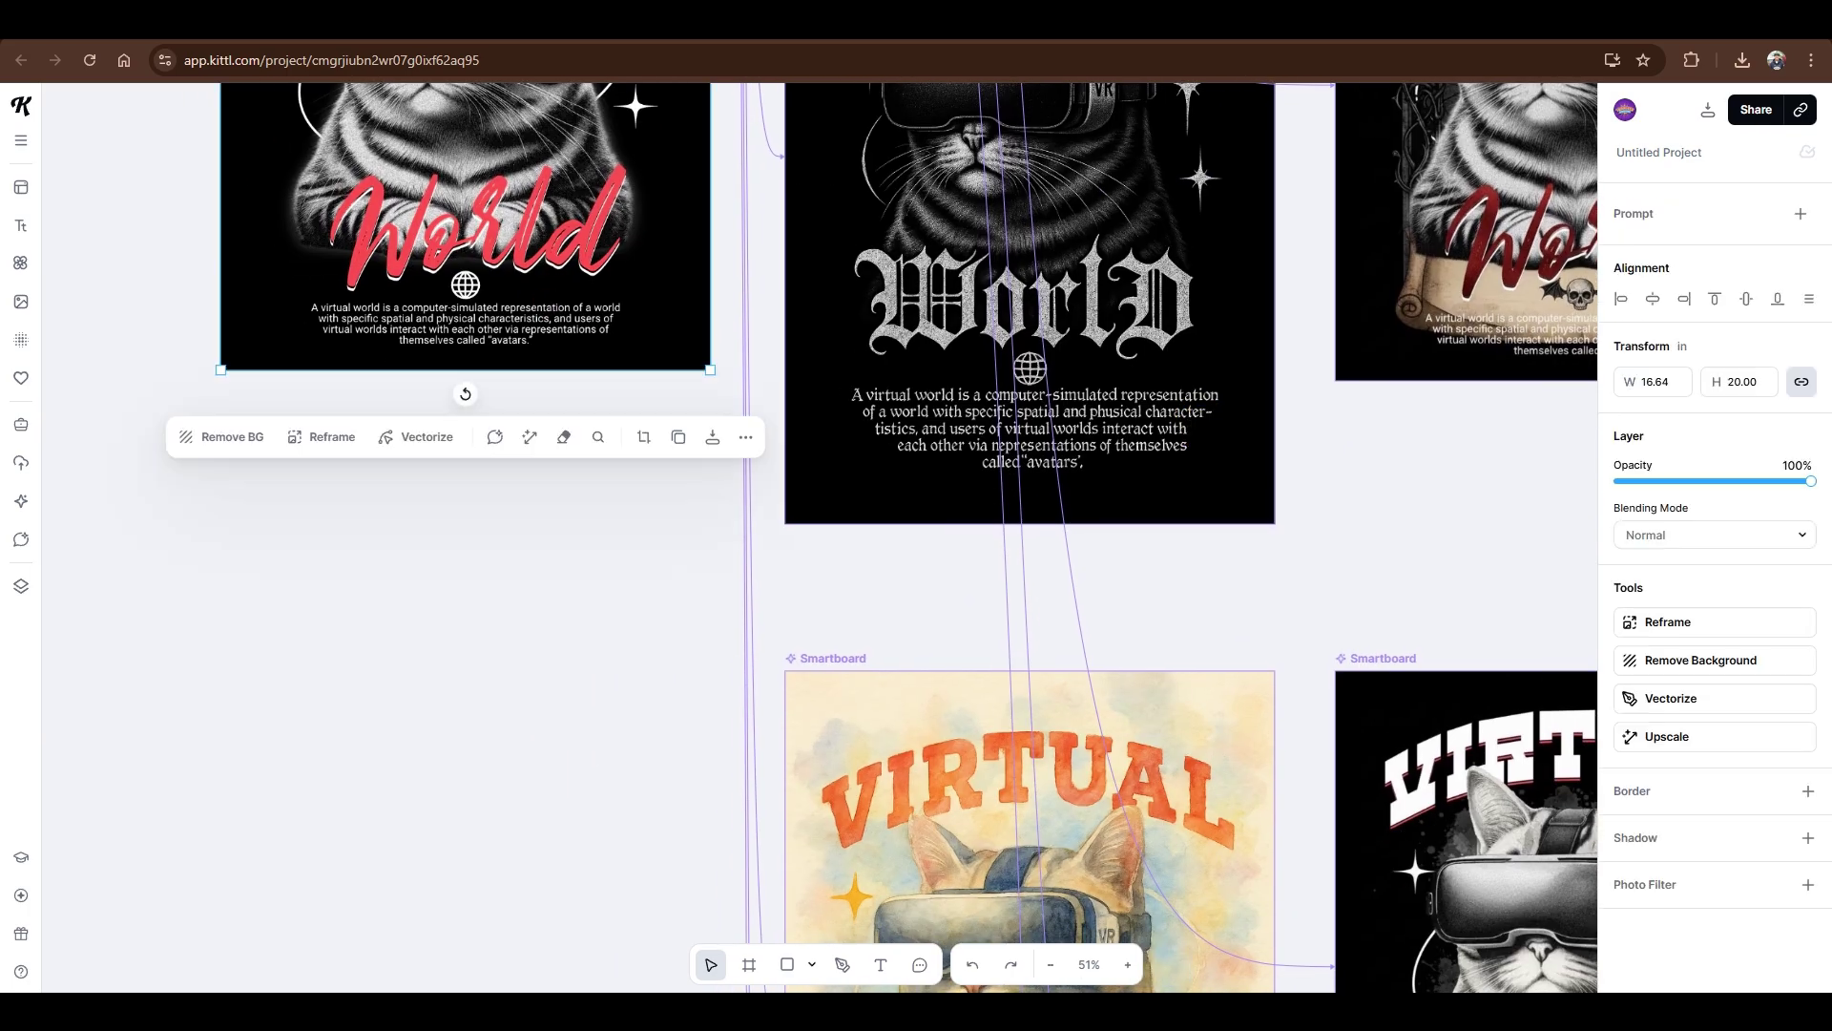
drag(565, 244, 565, 760)
drag(744, 802, 724, 363)
drag(576, 244, 577, 605)
scroll(754, 573, down, 2)
click(1409, 859)
drag(1409, 859, 1327, 801)
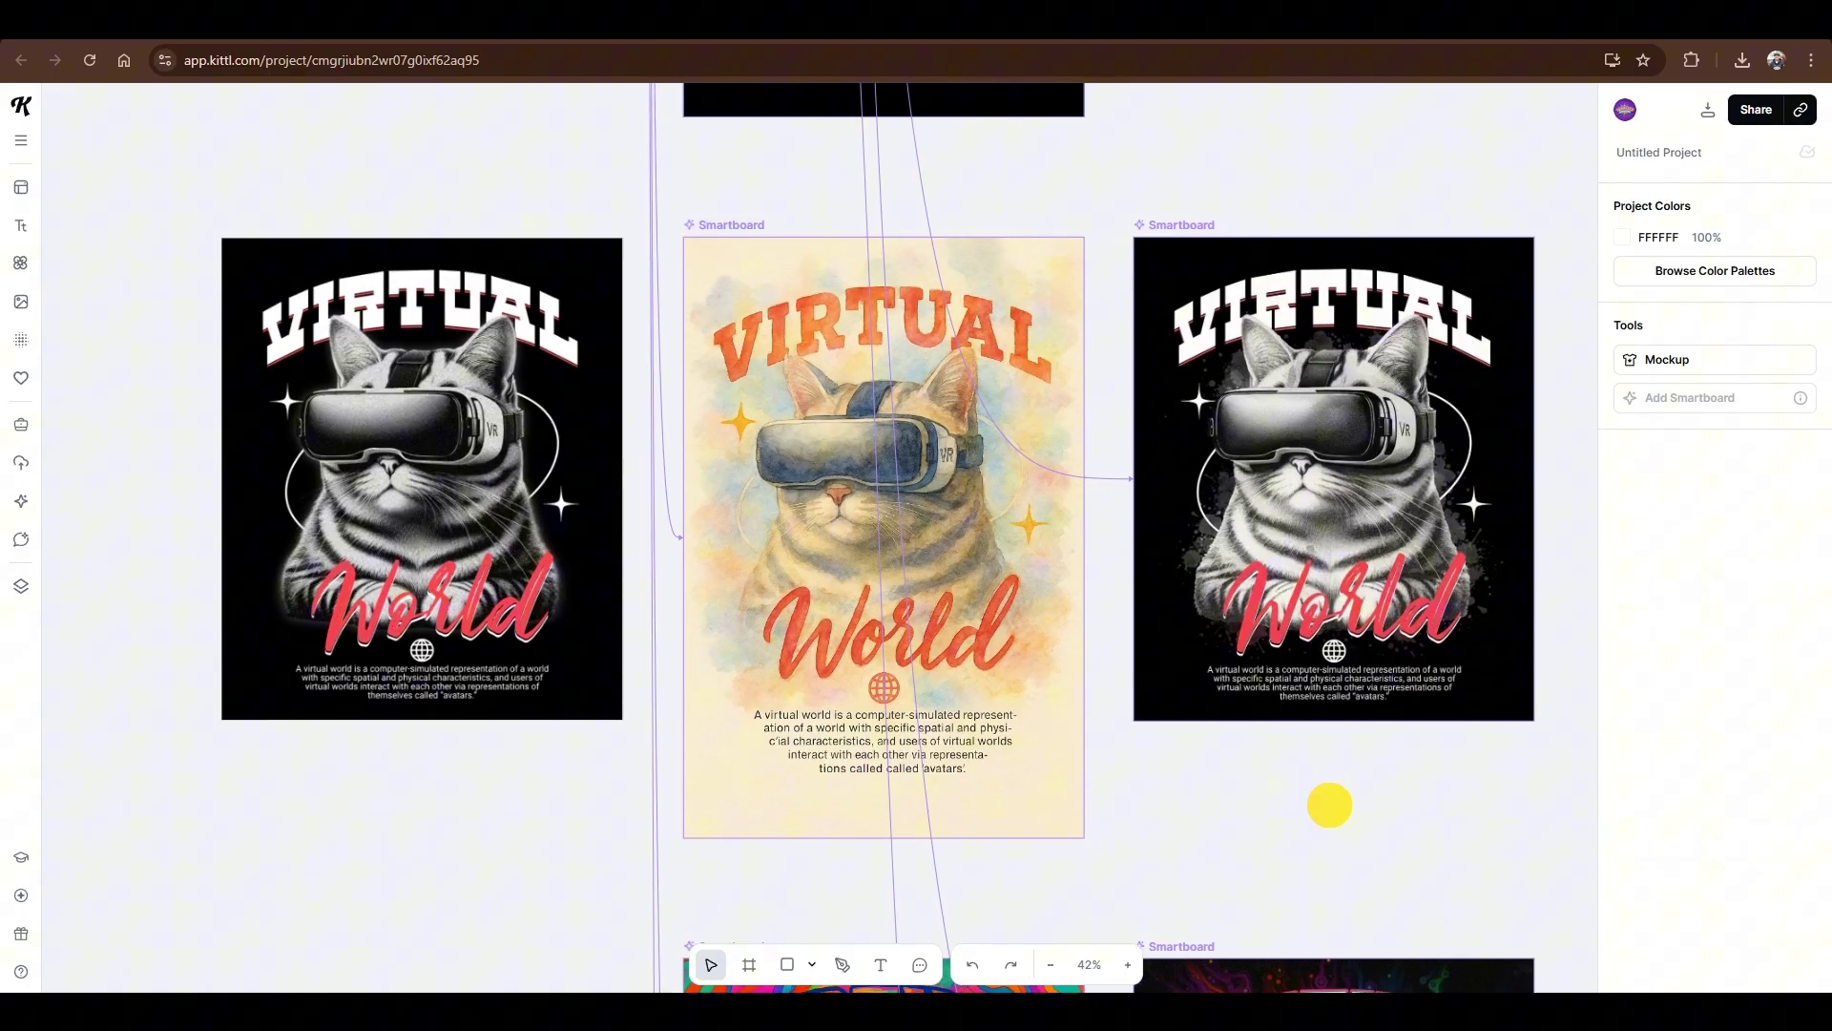
scroll(1198, 781, up, 2)
scroll(1174, 786, right, 1)
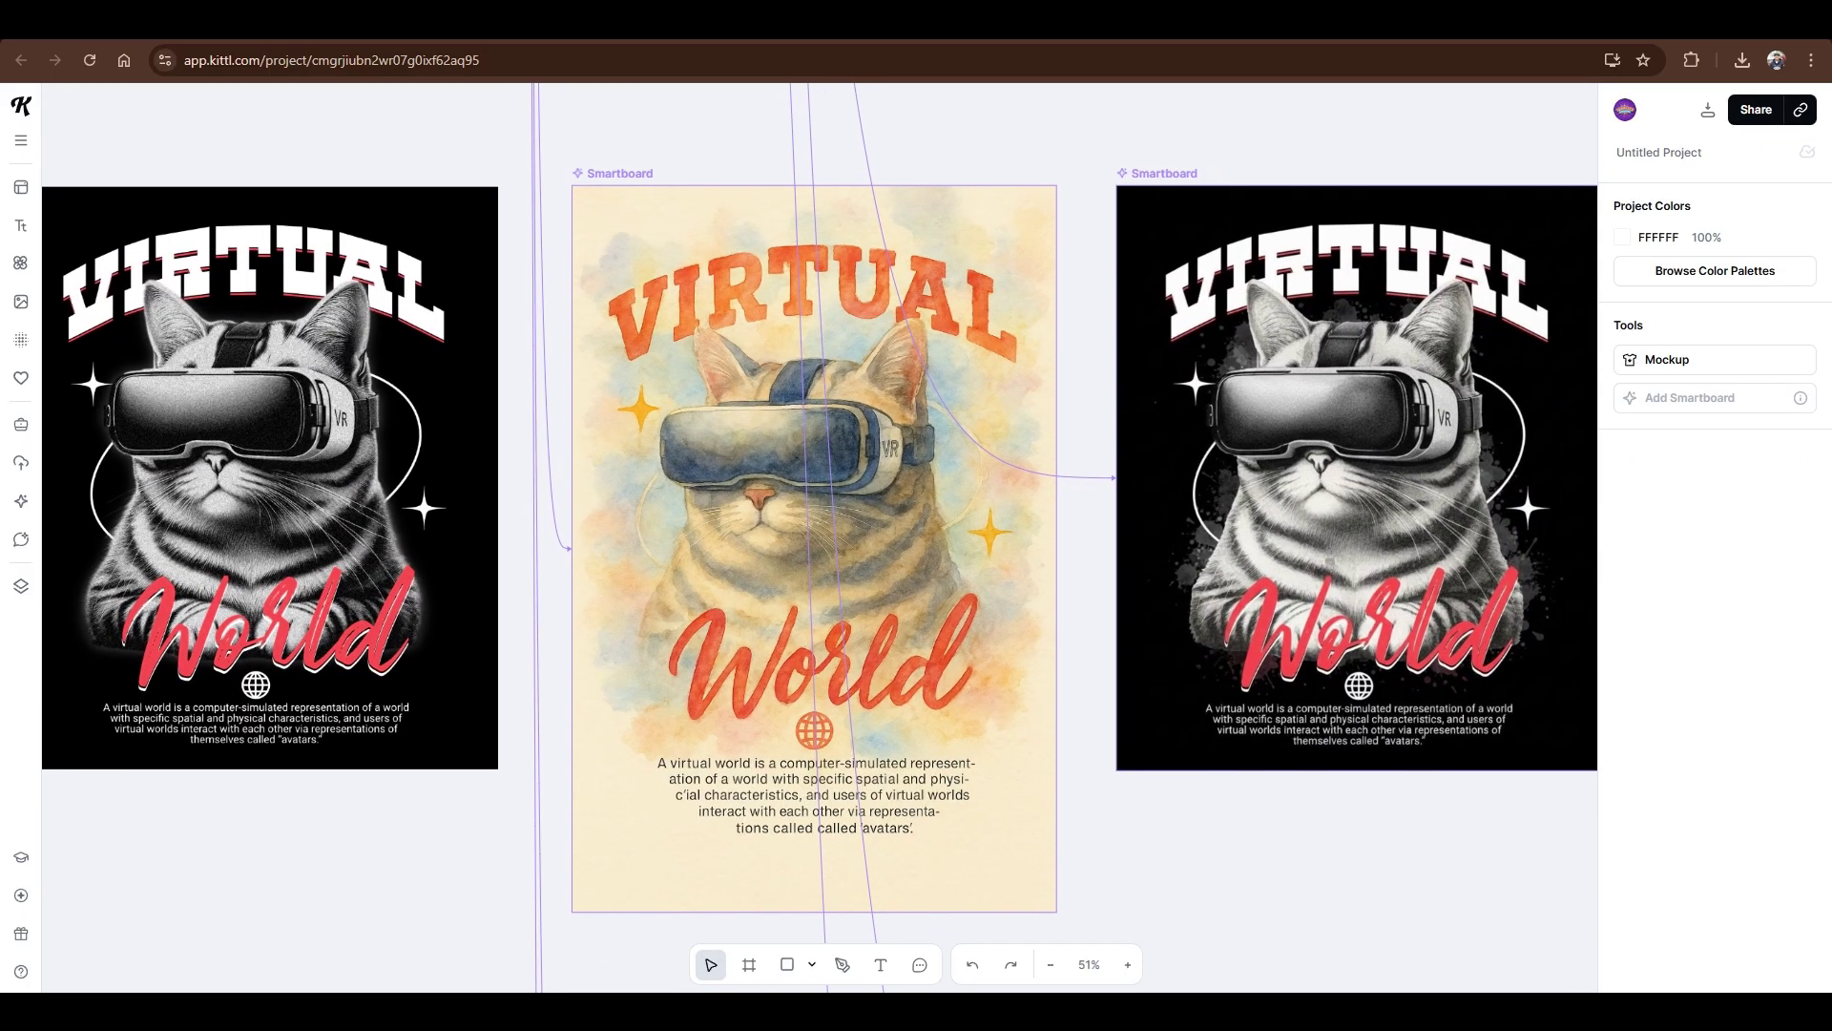
Step: Move the source cat poster beside the two psychedelic Smartboards and compare their colors and text
scroll(1251, 507, down, 5)
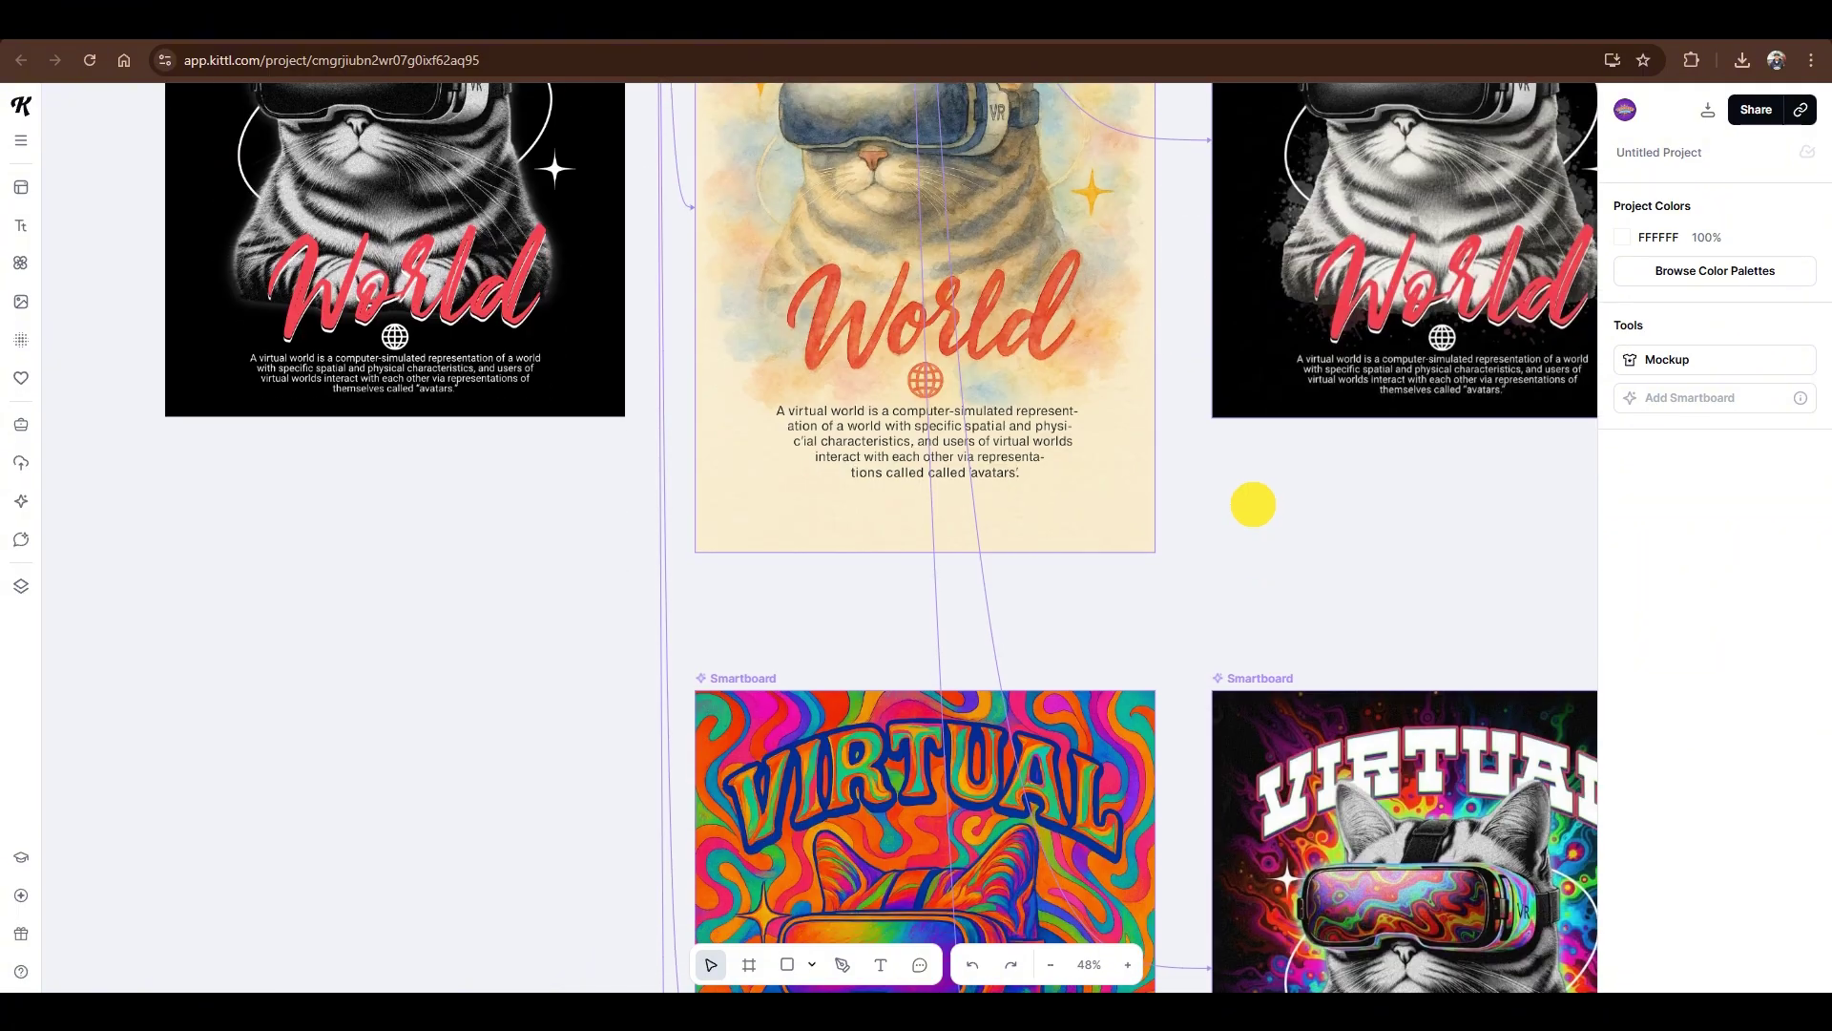
drag(487, 204, 478, 677)
drag(611, 624, 640, 212)
drag(531, 207, 519, 515)
drag(1118, 493, 982, 605)
drag(413, 609, 442, 614)
drag(1093, 589, 1018, 588)
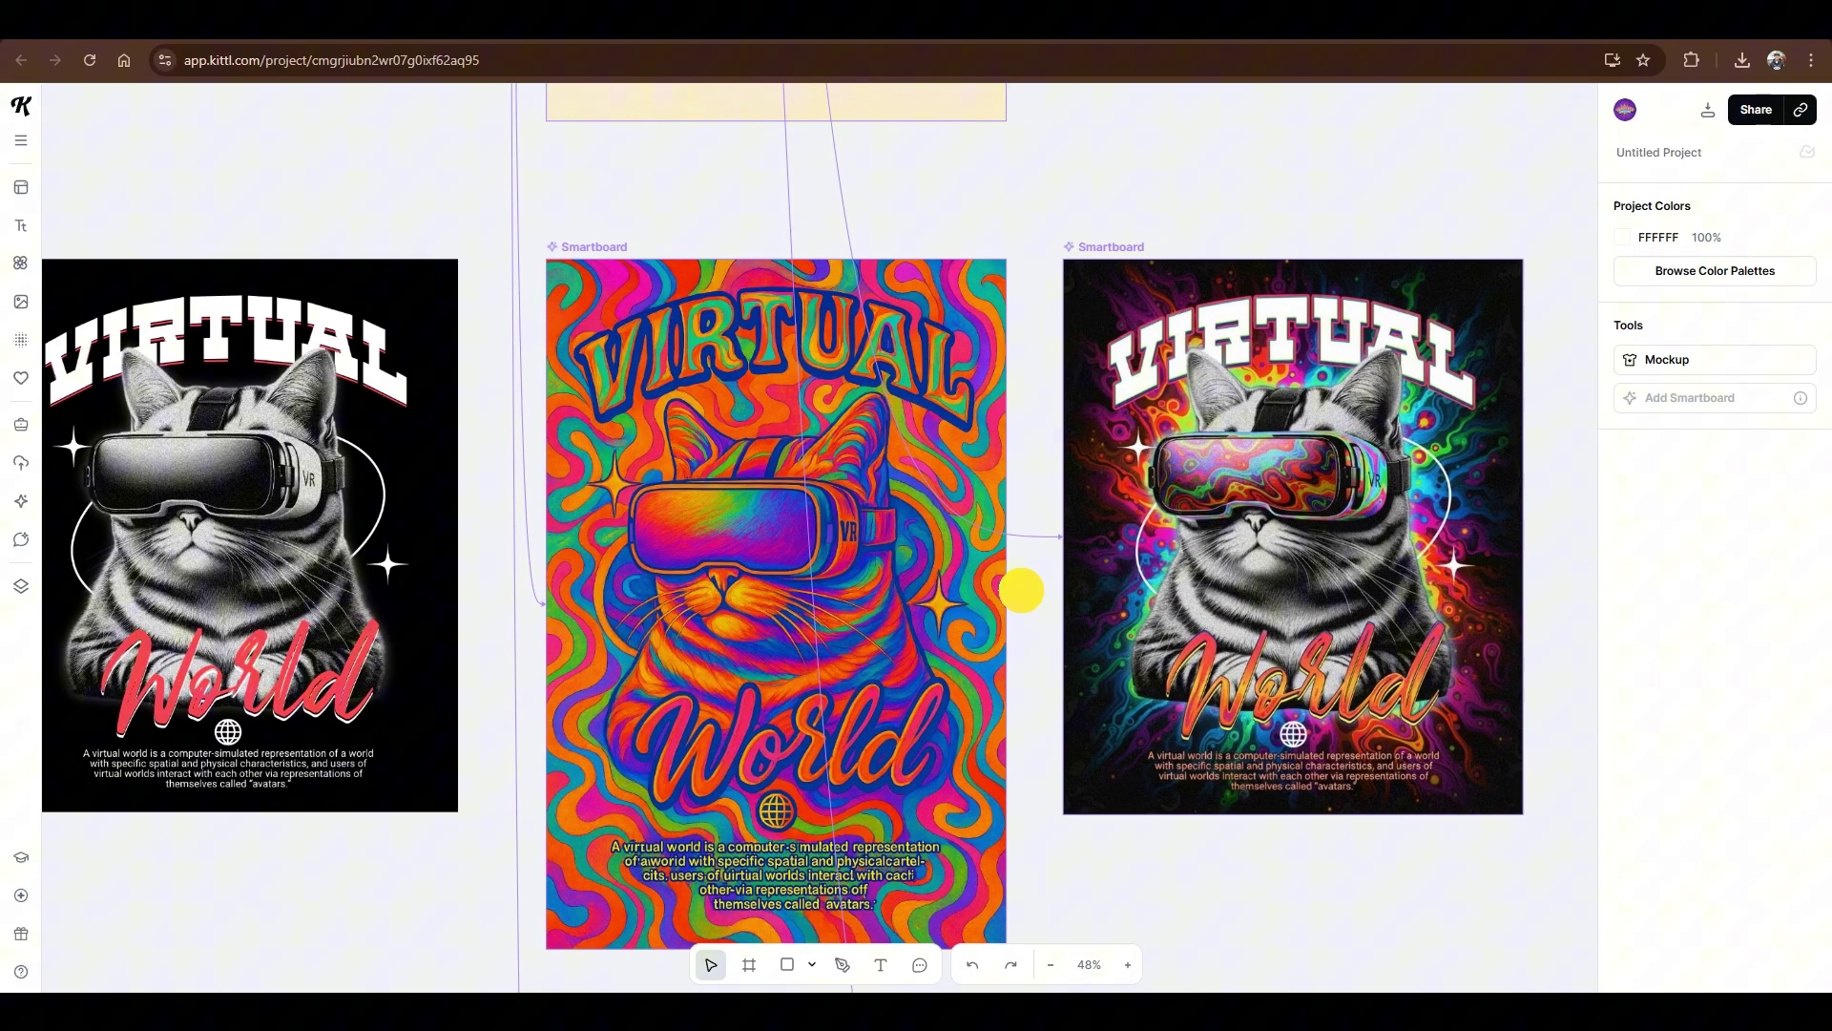
drag(649, 634, 706, 634)
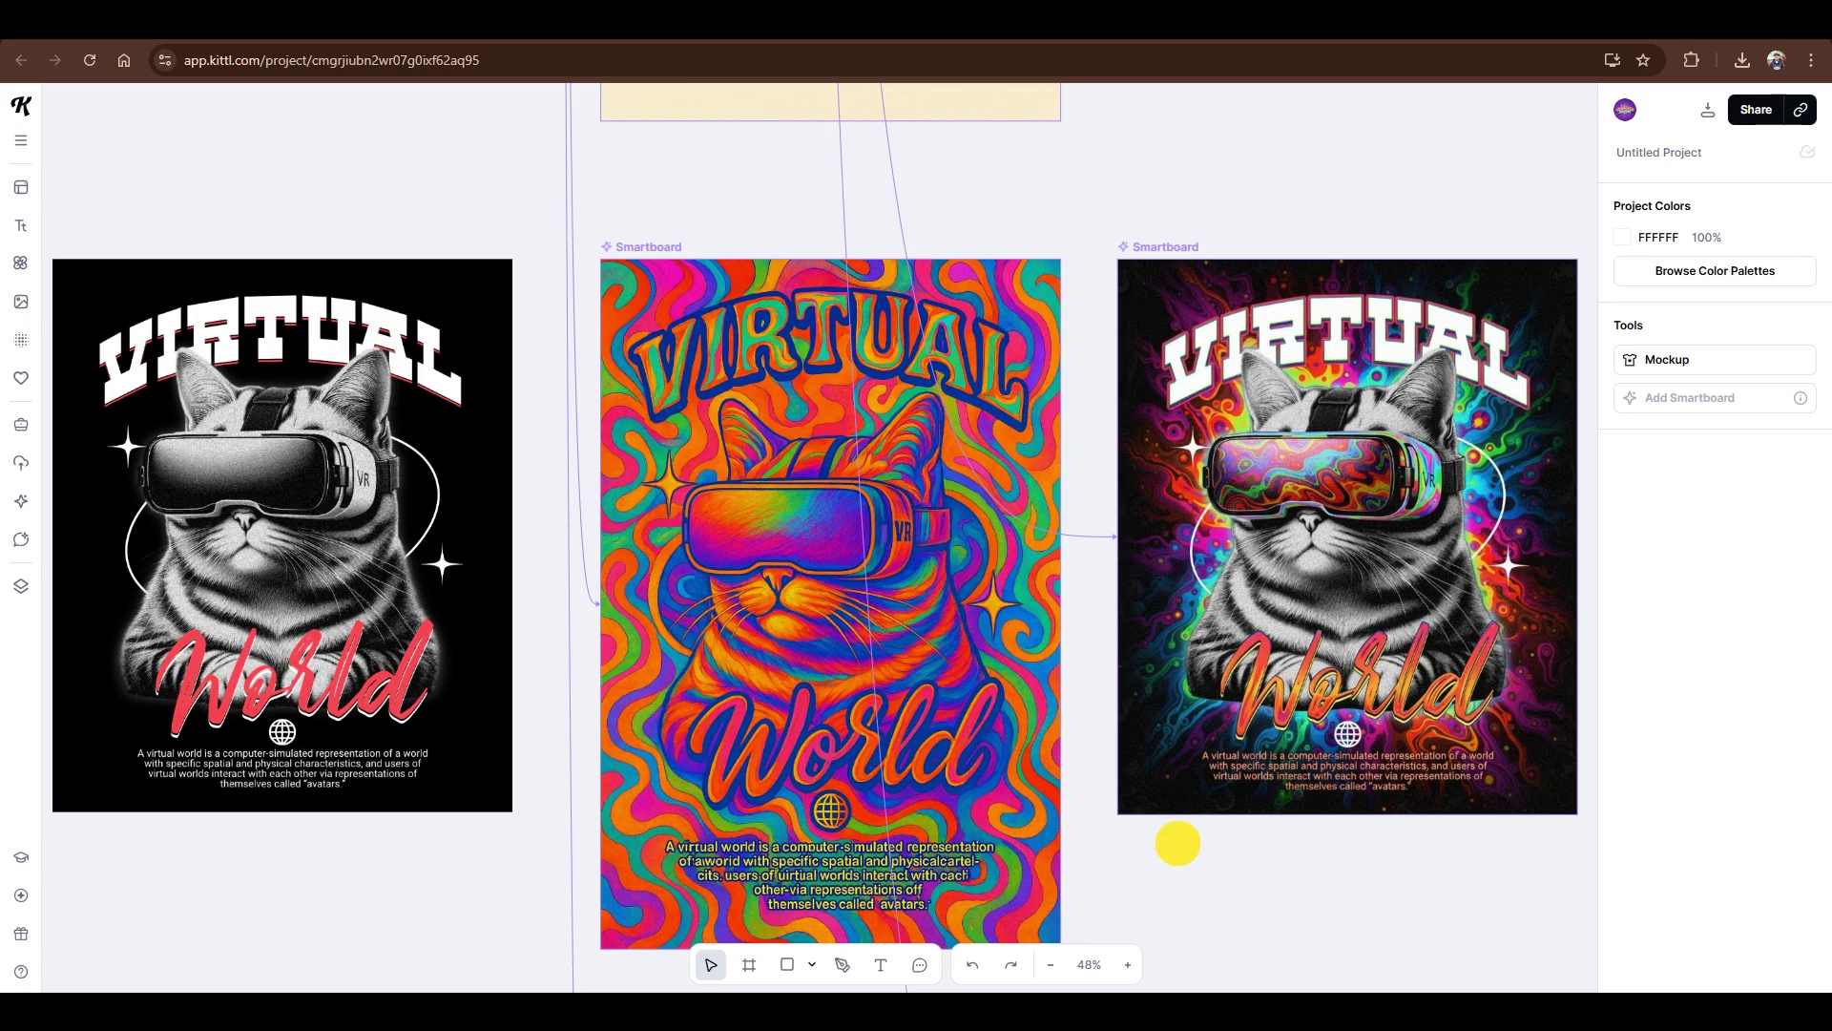
Step: Move the source cat poster beside the two neon cyberpunk Smartboards and compare their text and effects
drag(1174, 843, 1293, 489)
drag(467, 400, 467, 647)
drag(762, 689, 860, 302)
drag(614, 209, 613, 777)
drag(1149, 707, 899, 611)
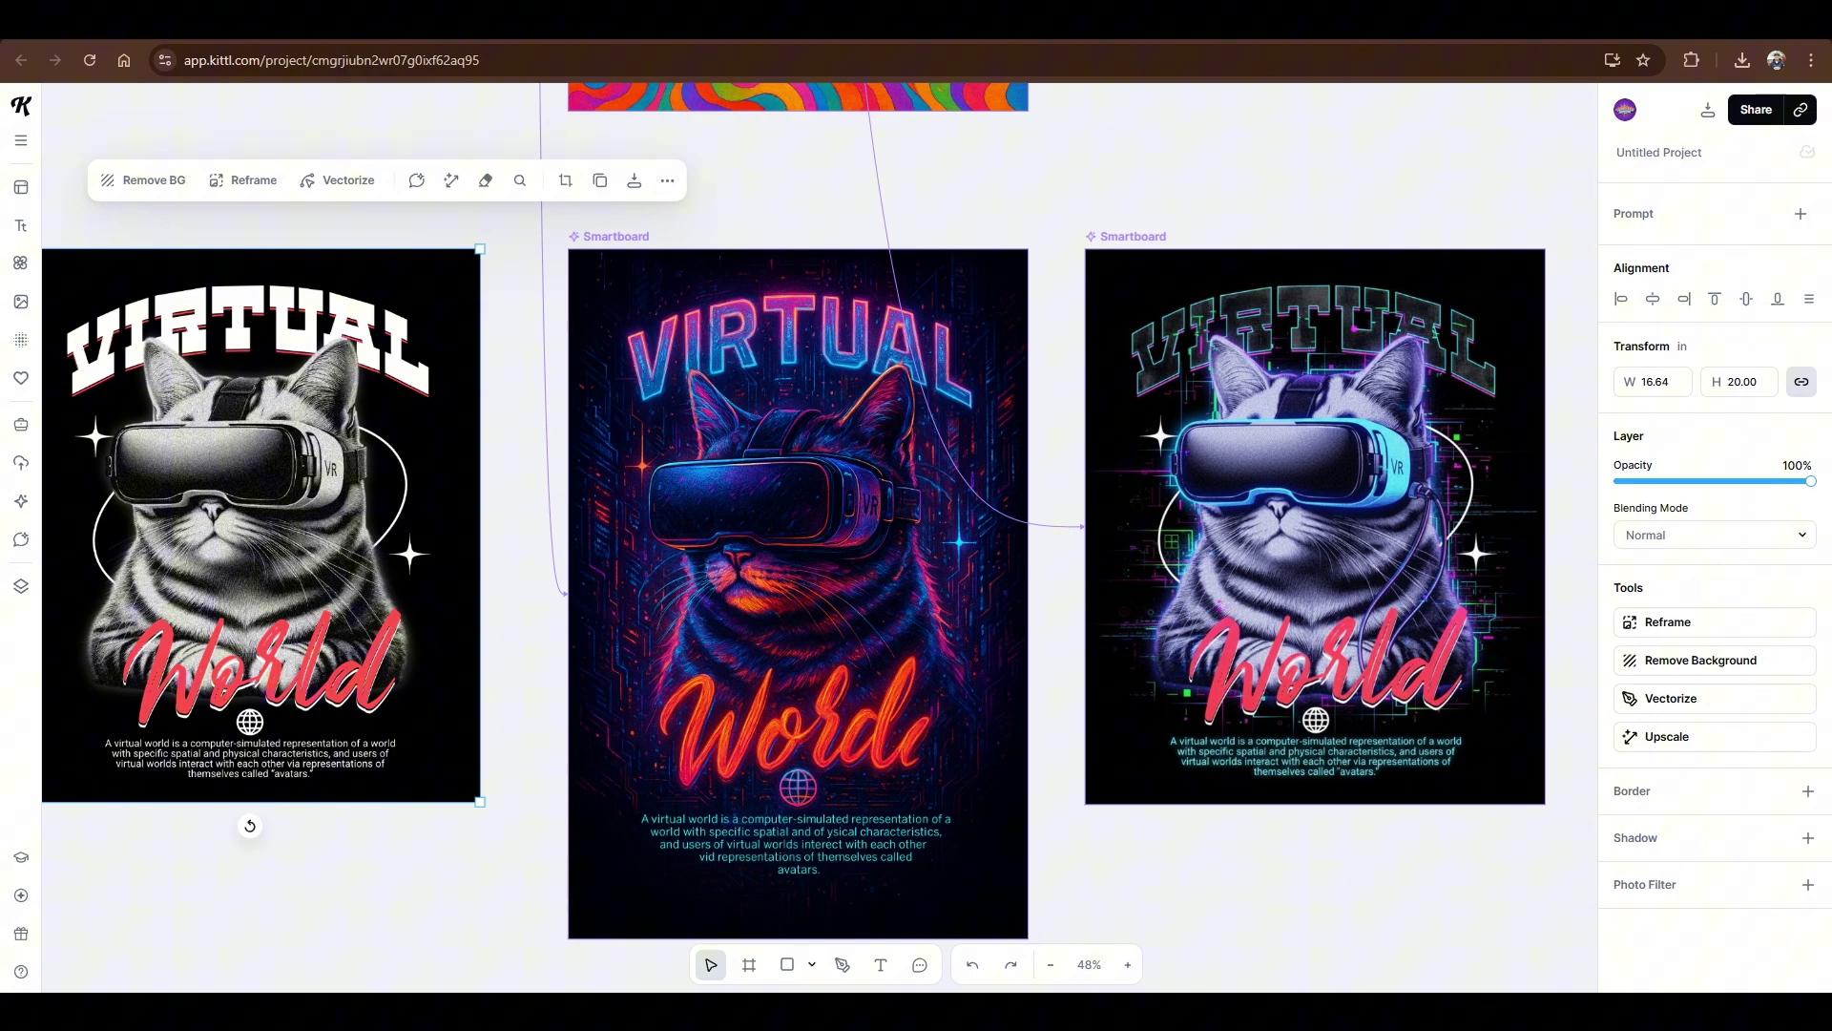
scroll(1364, 716, up, 3)
scroll(1365, 716, down, 4)
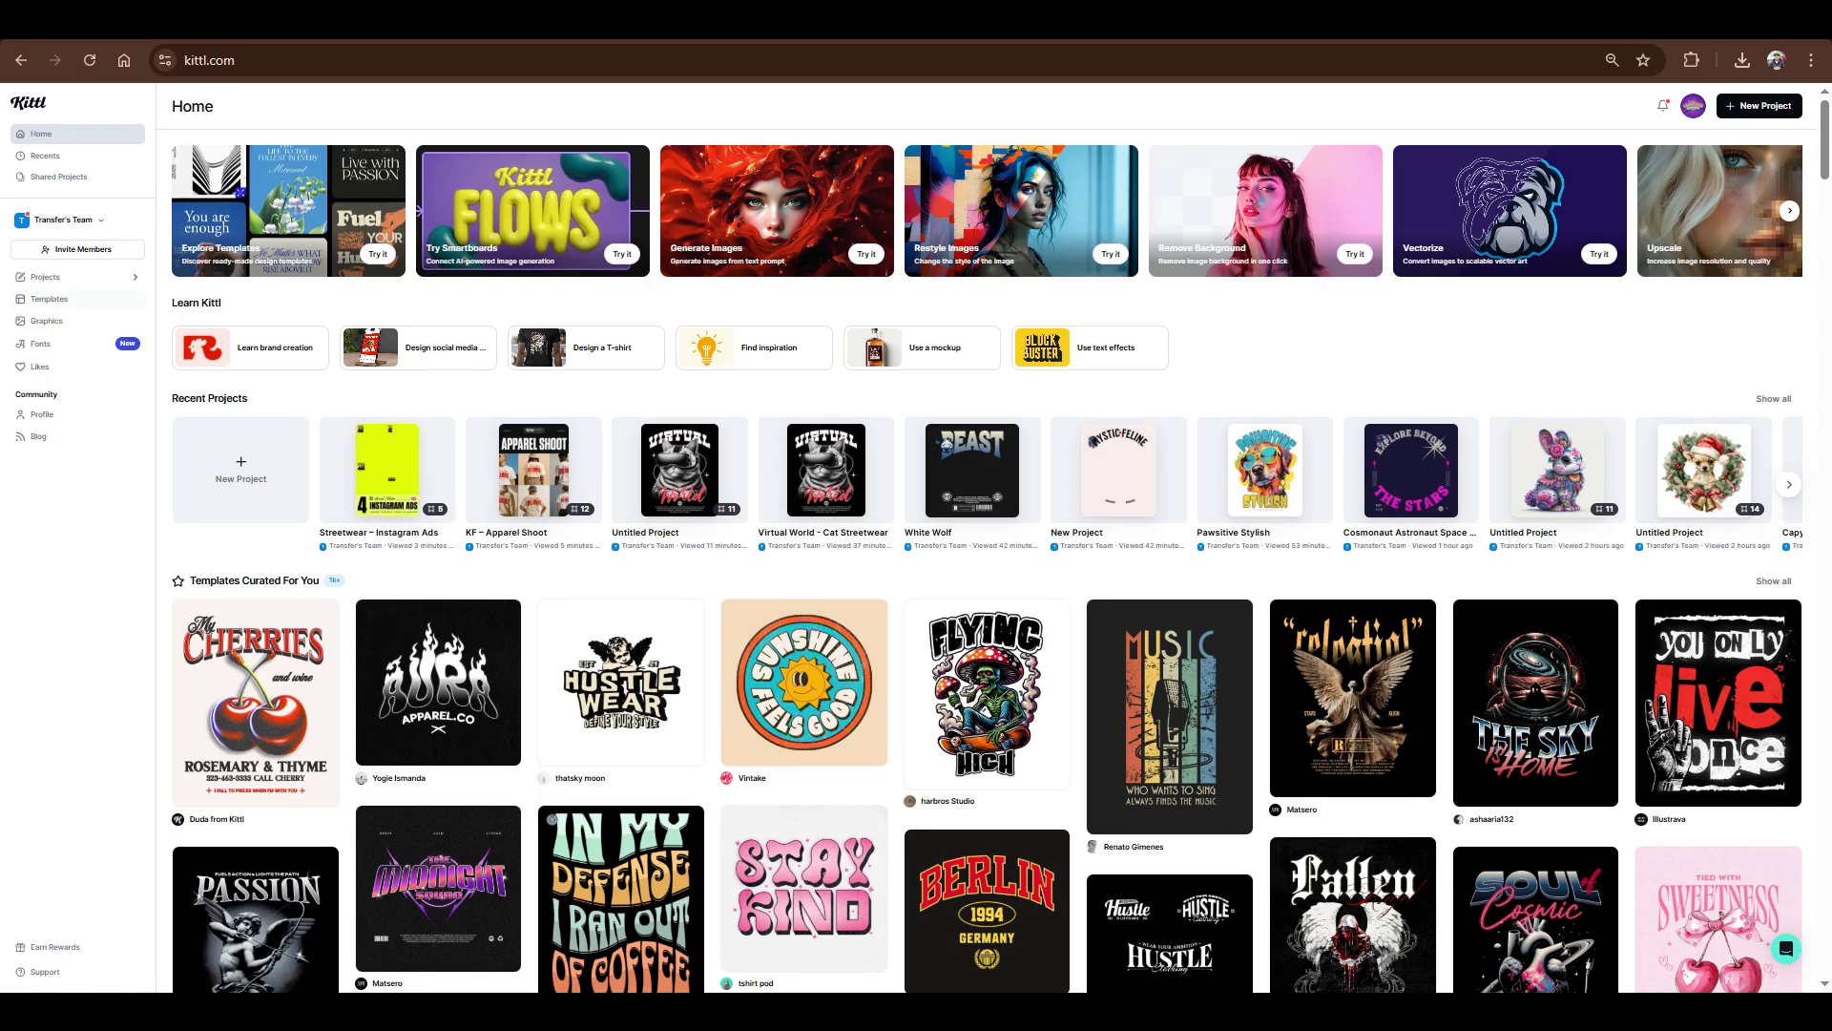
Step: Browse the full Kittl Flows template collection and open the Minimalist Apparel template as a project
click(52, 297)
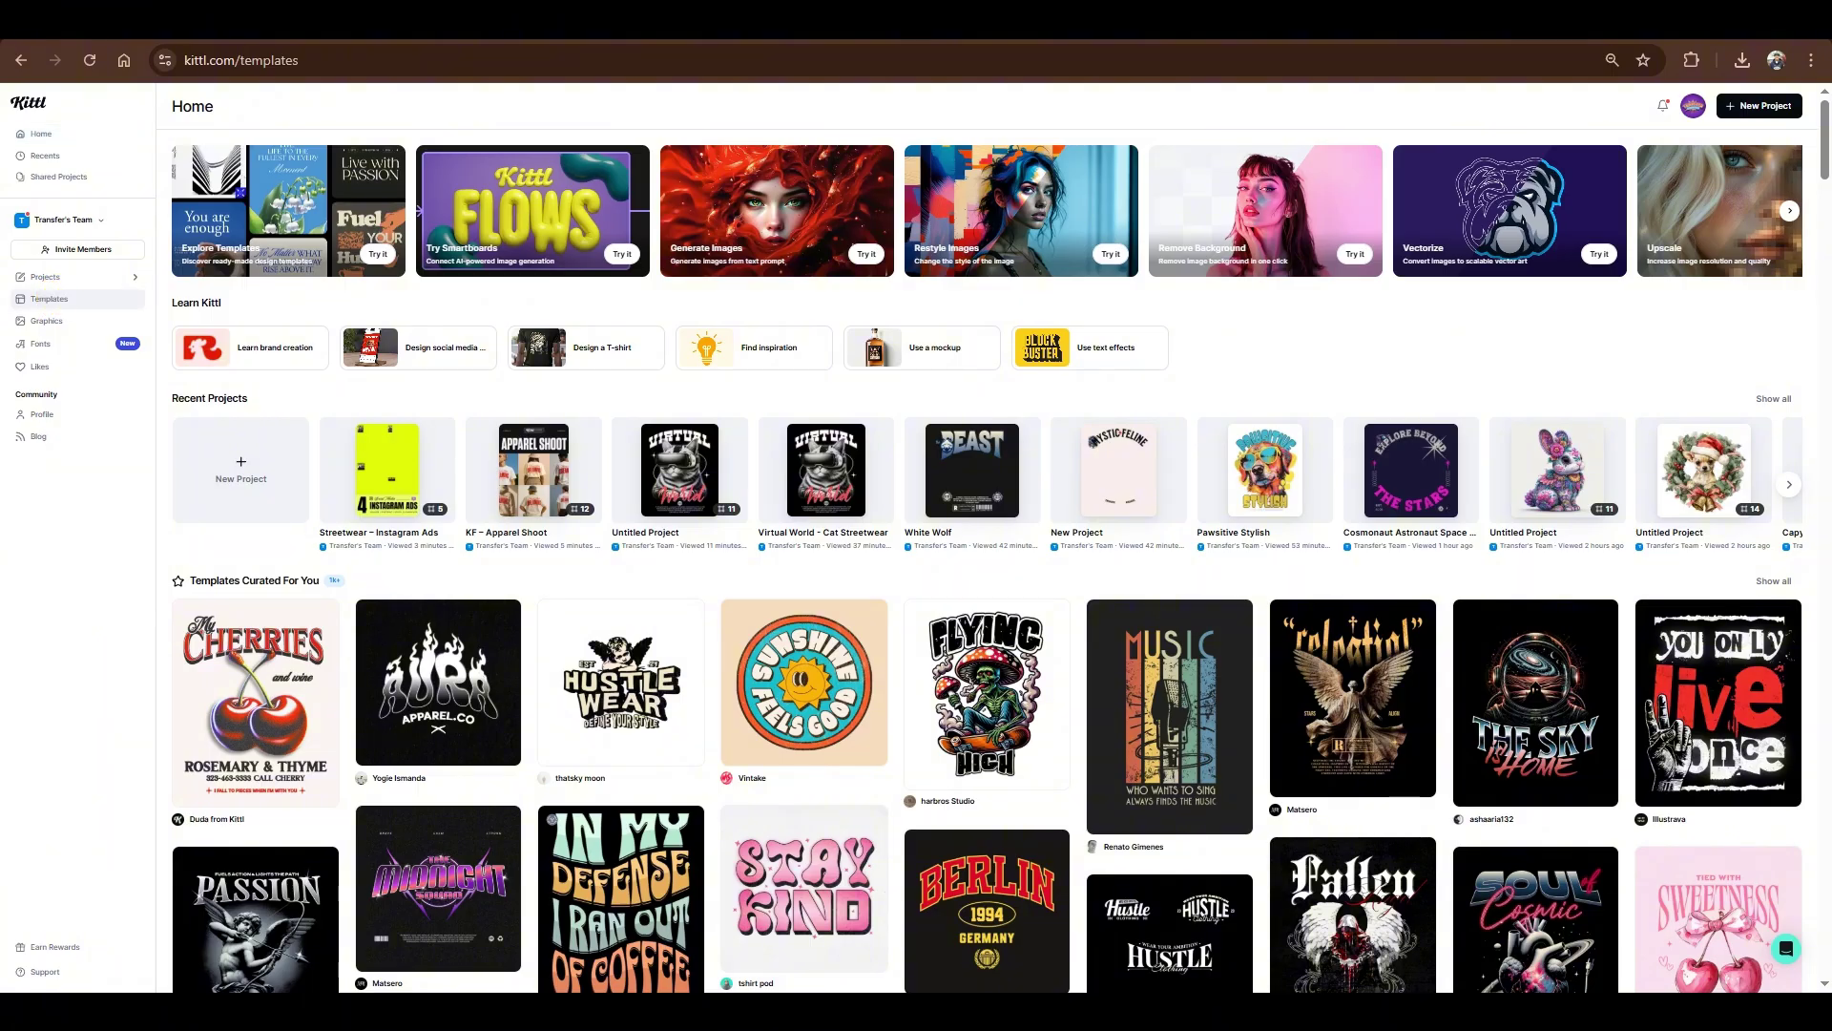
scroll(960, 561, down, 4)
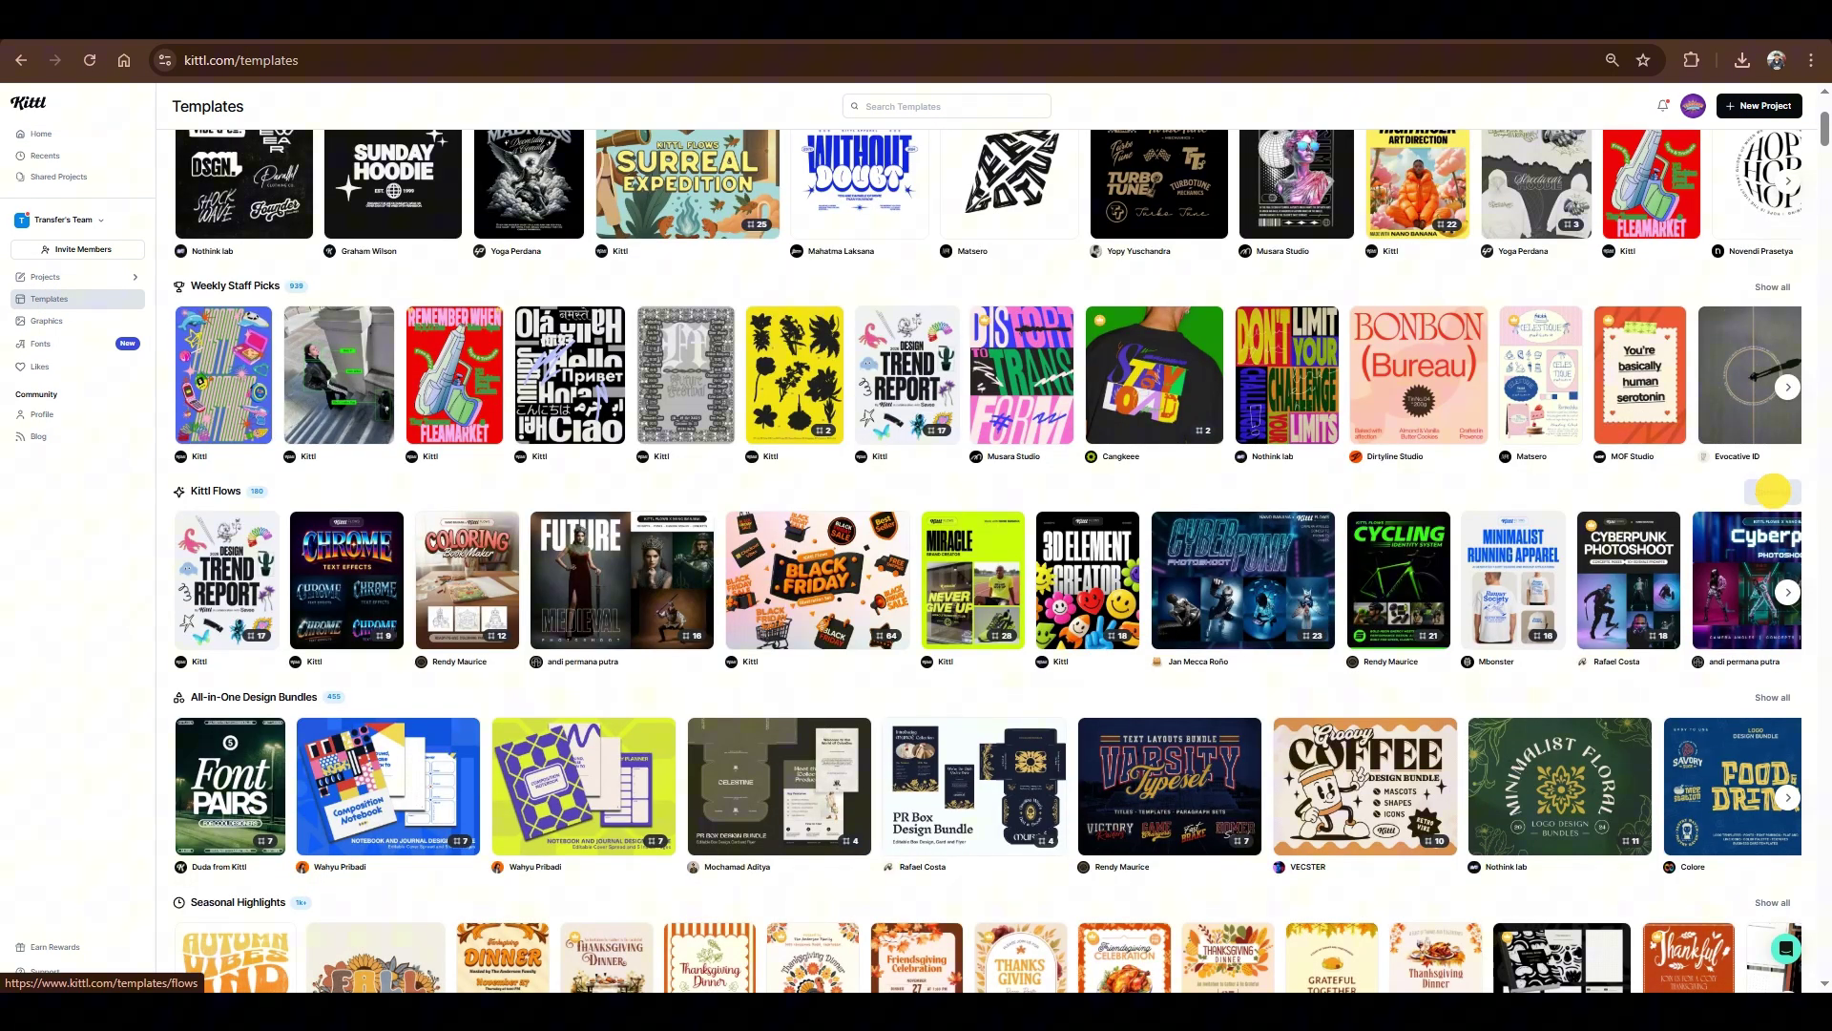
click(1772, 492)
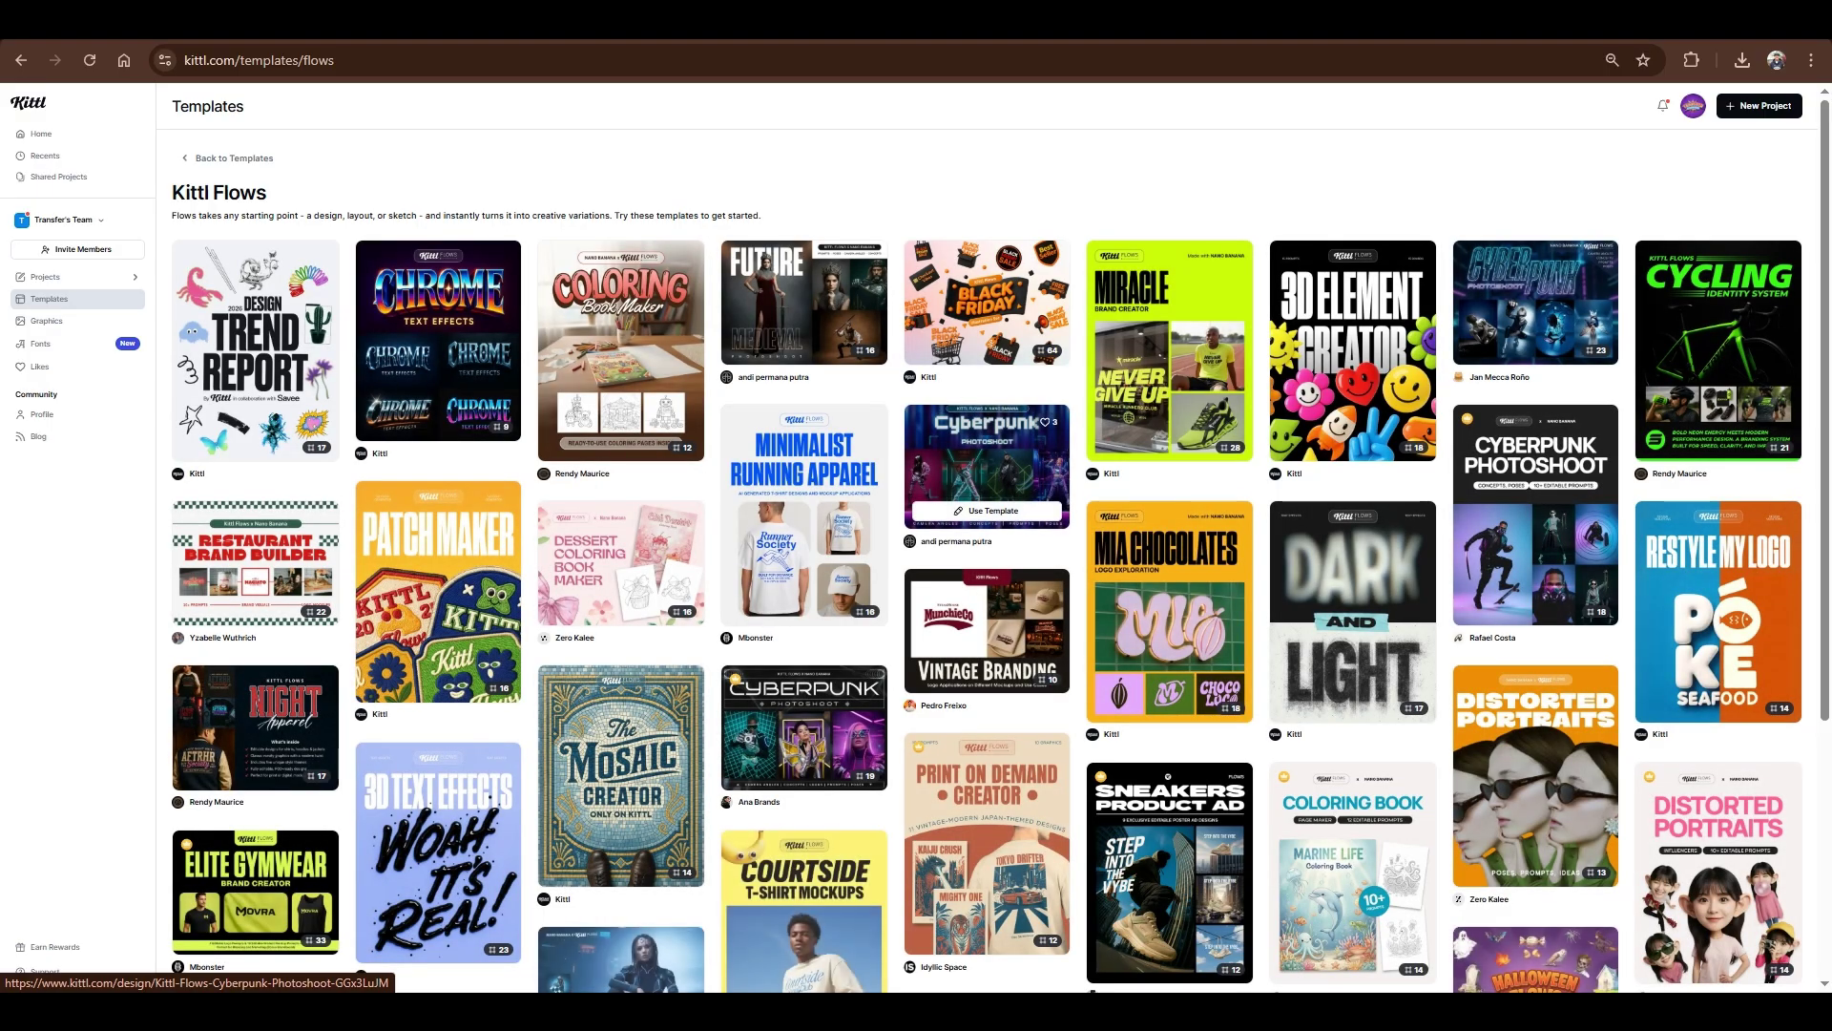
scroll(987, 458, down, 2)
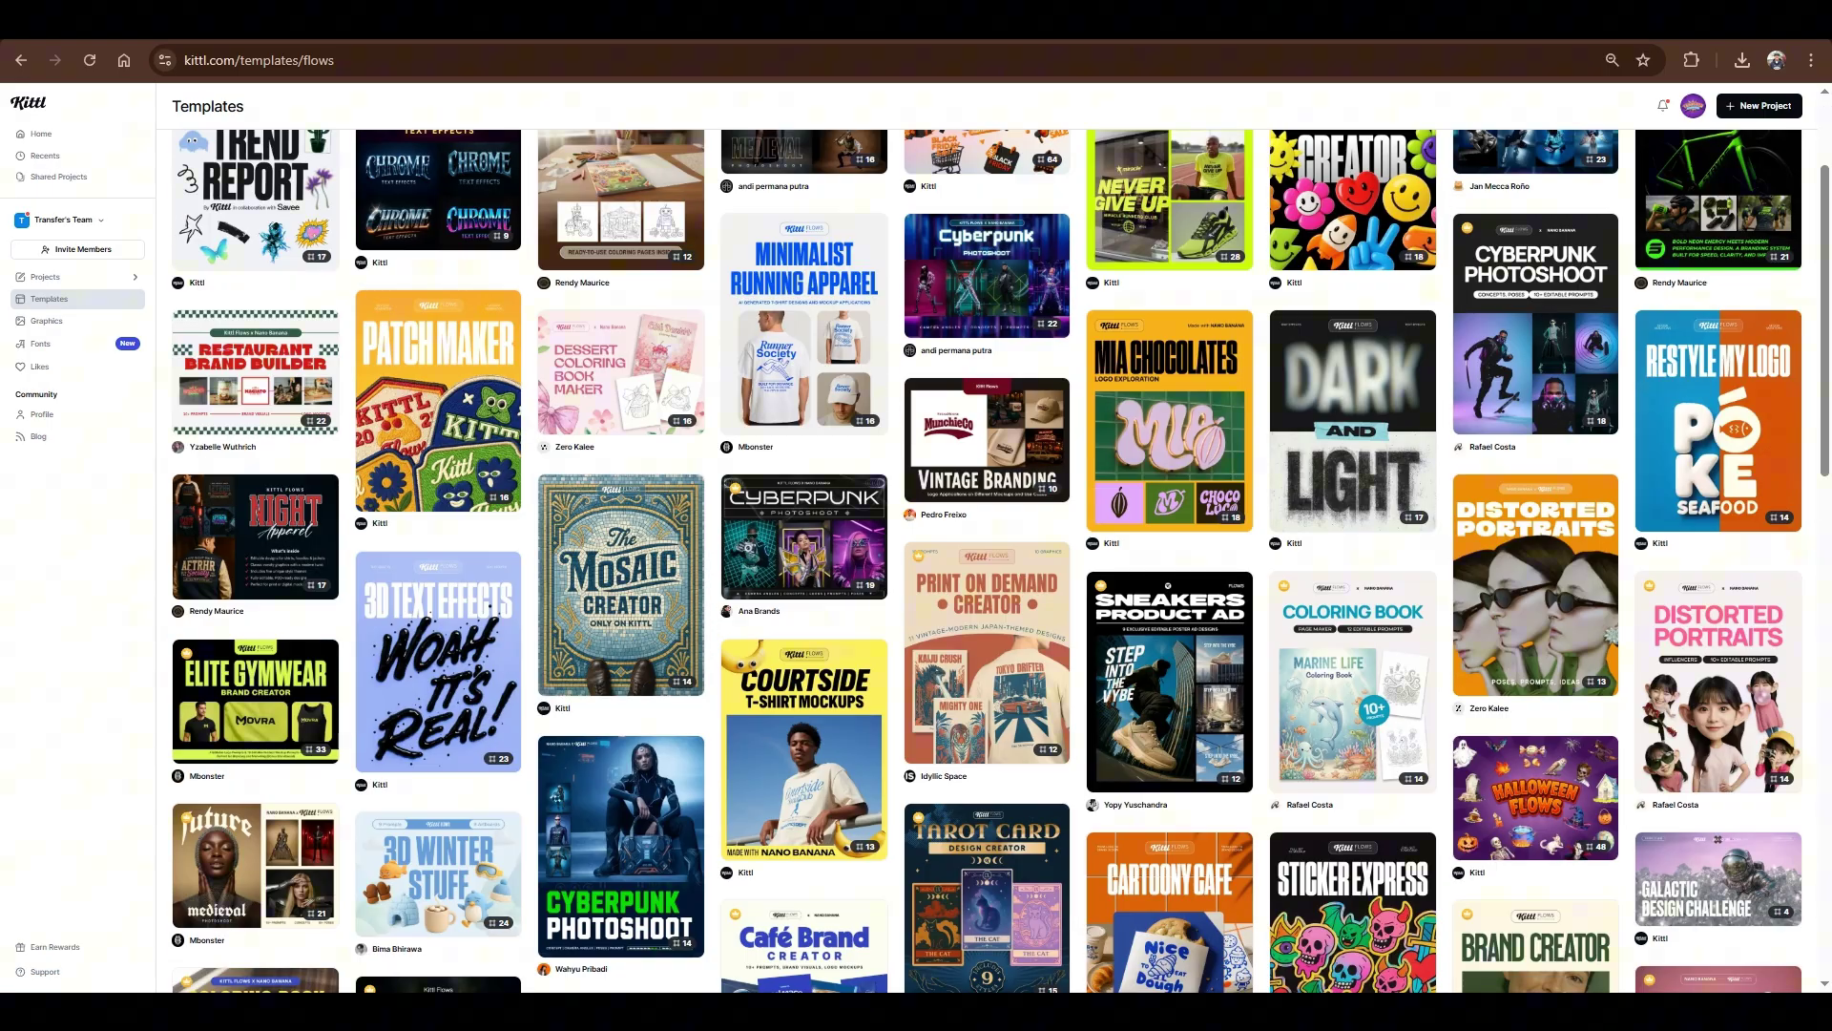
scroll(1170, 649, down, 10)
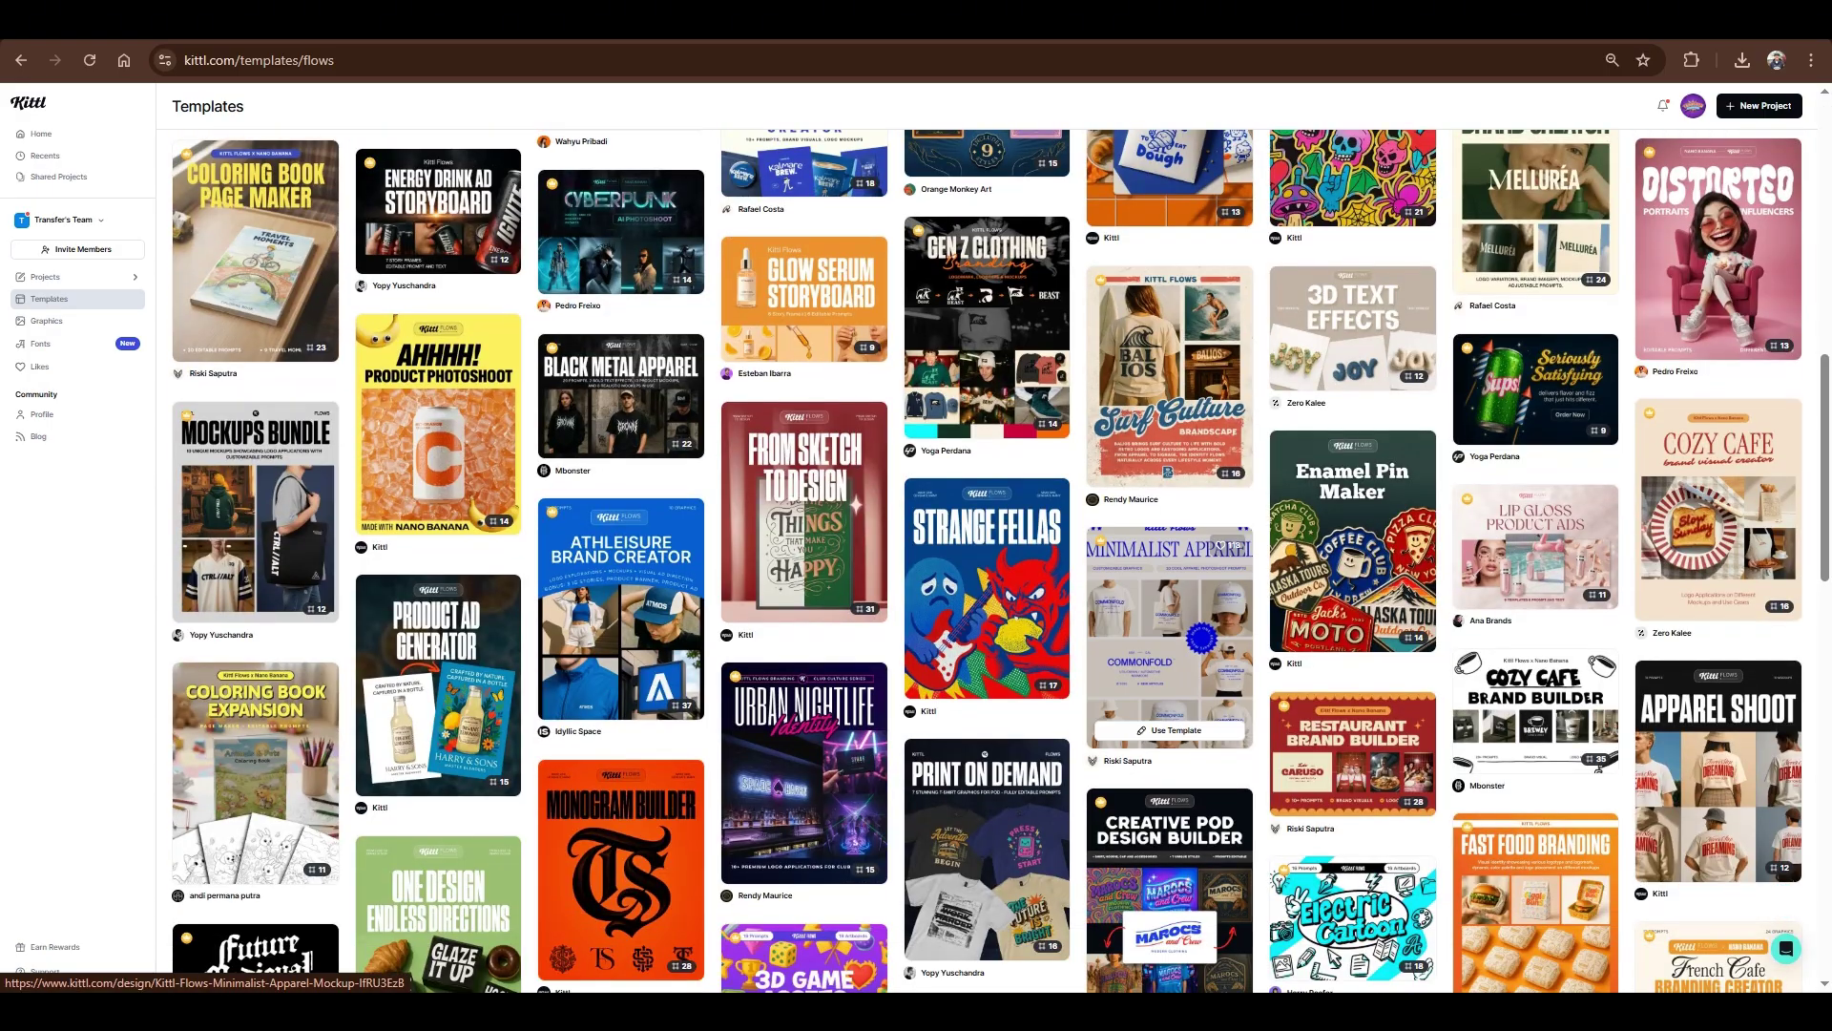
click(1170, 730)
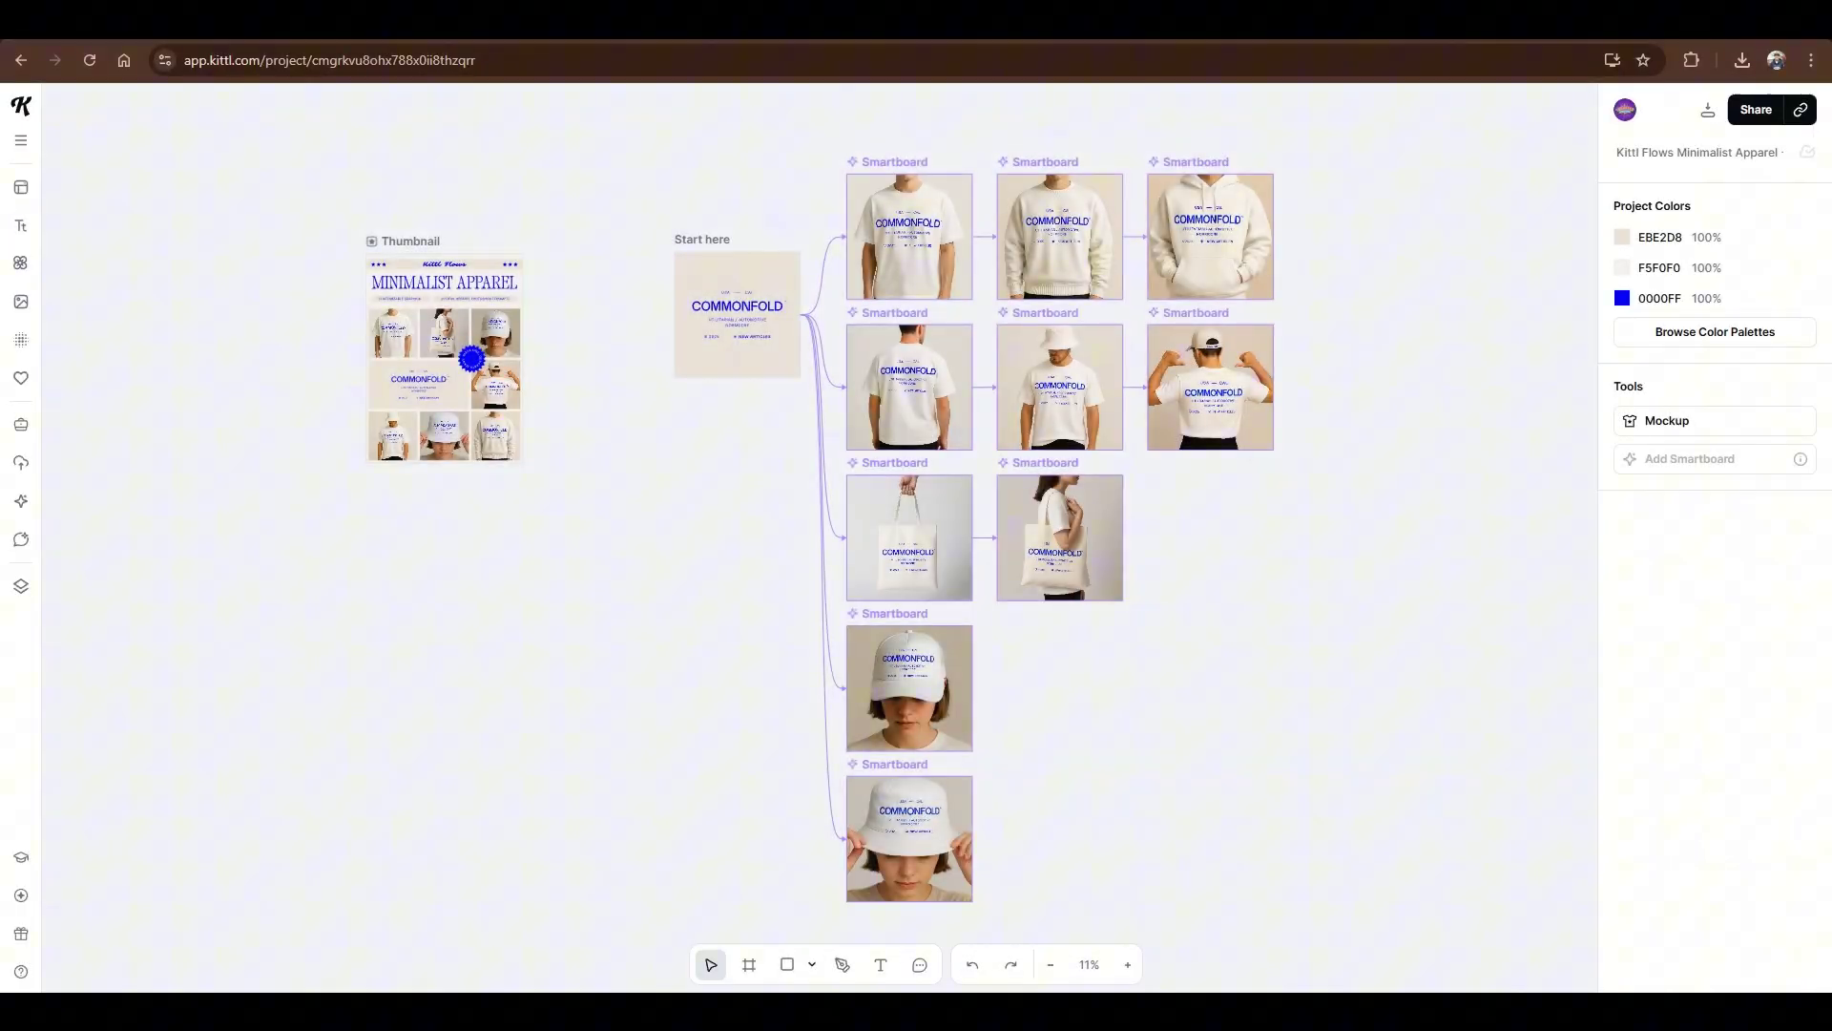
Step: Replace the COMMONFOLD artwork on the "Start here" artboard with the "Cool Dads Club" design, scaled to fit
click(737, 317)
scroll(736, 361, up, 6)
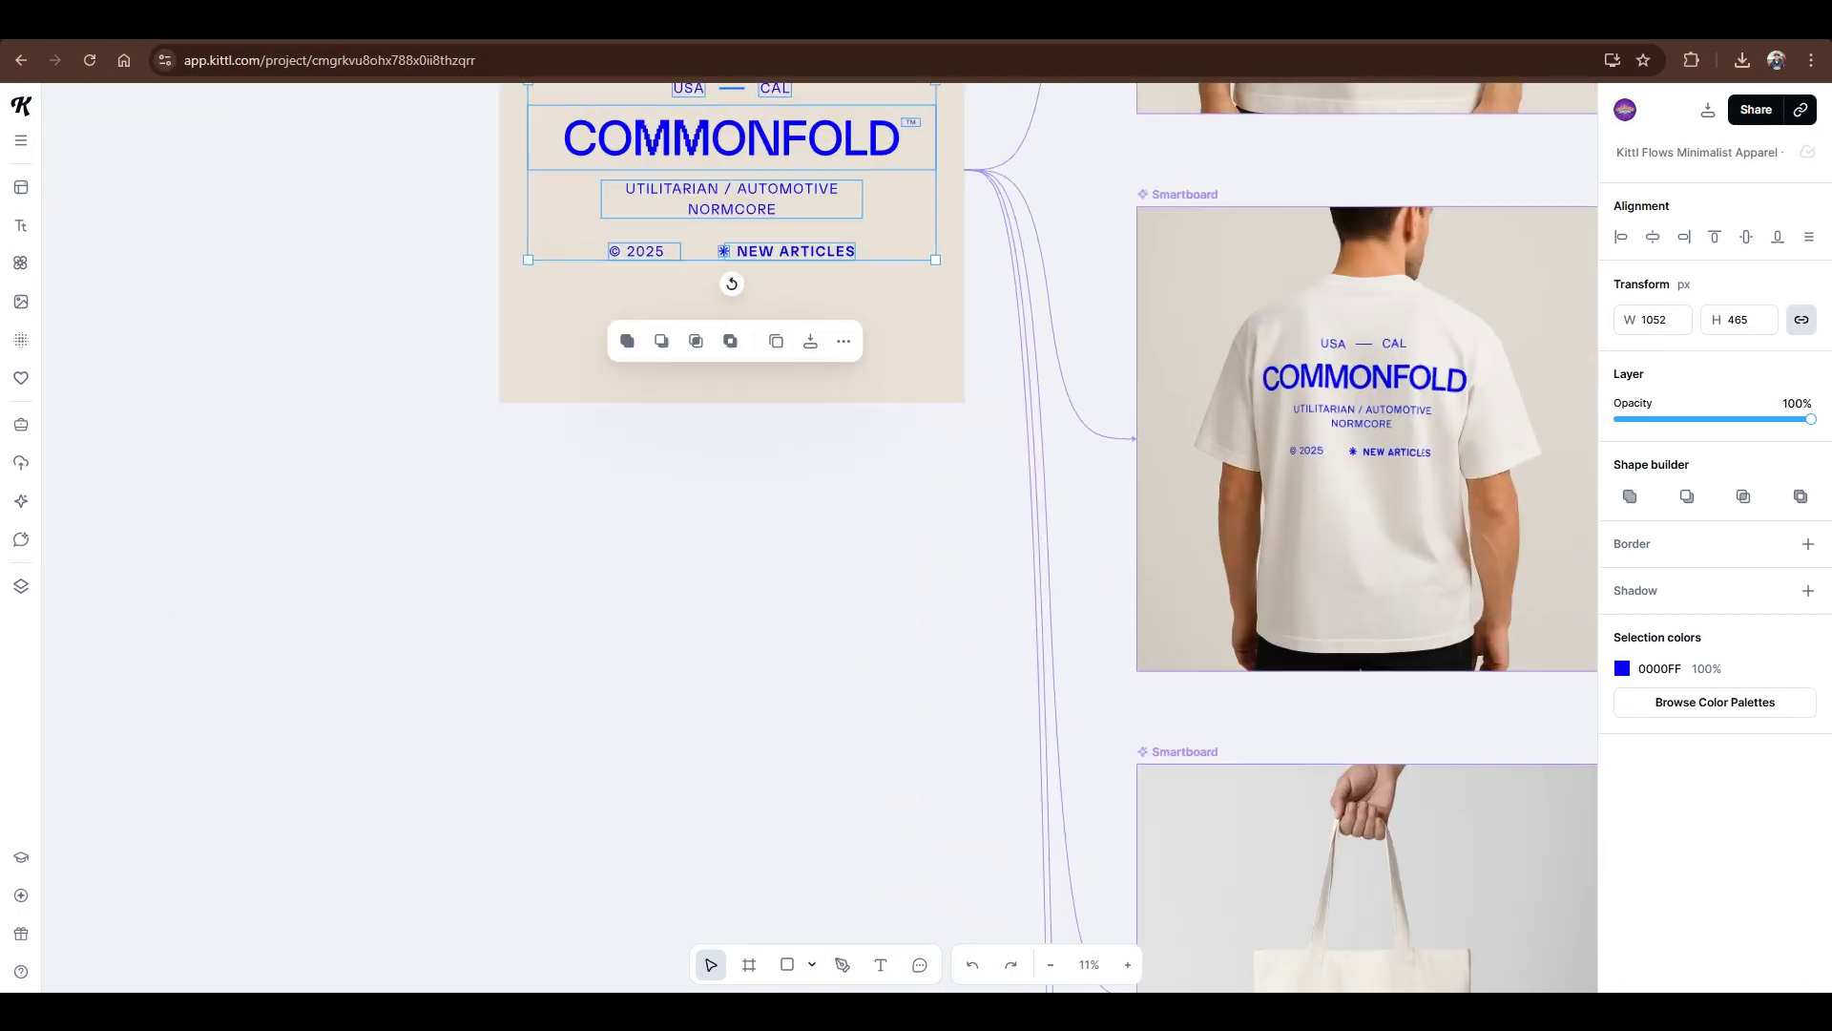
click(886, 456)
drag(887, 456, 504, 897)
scroll(816, 601, down, 1)
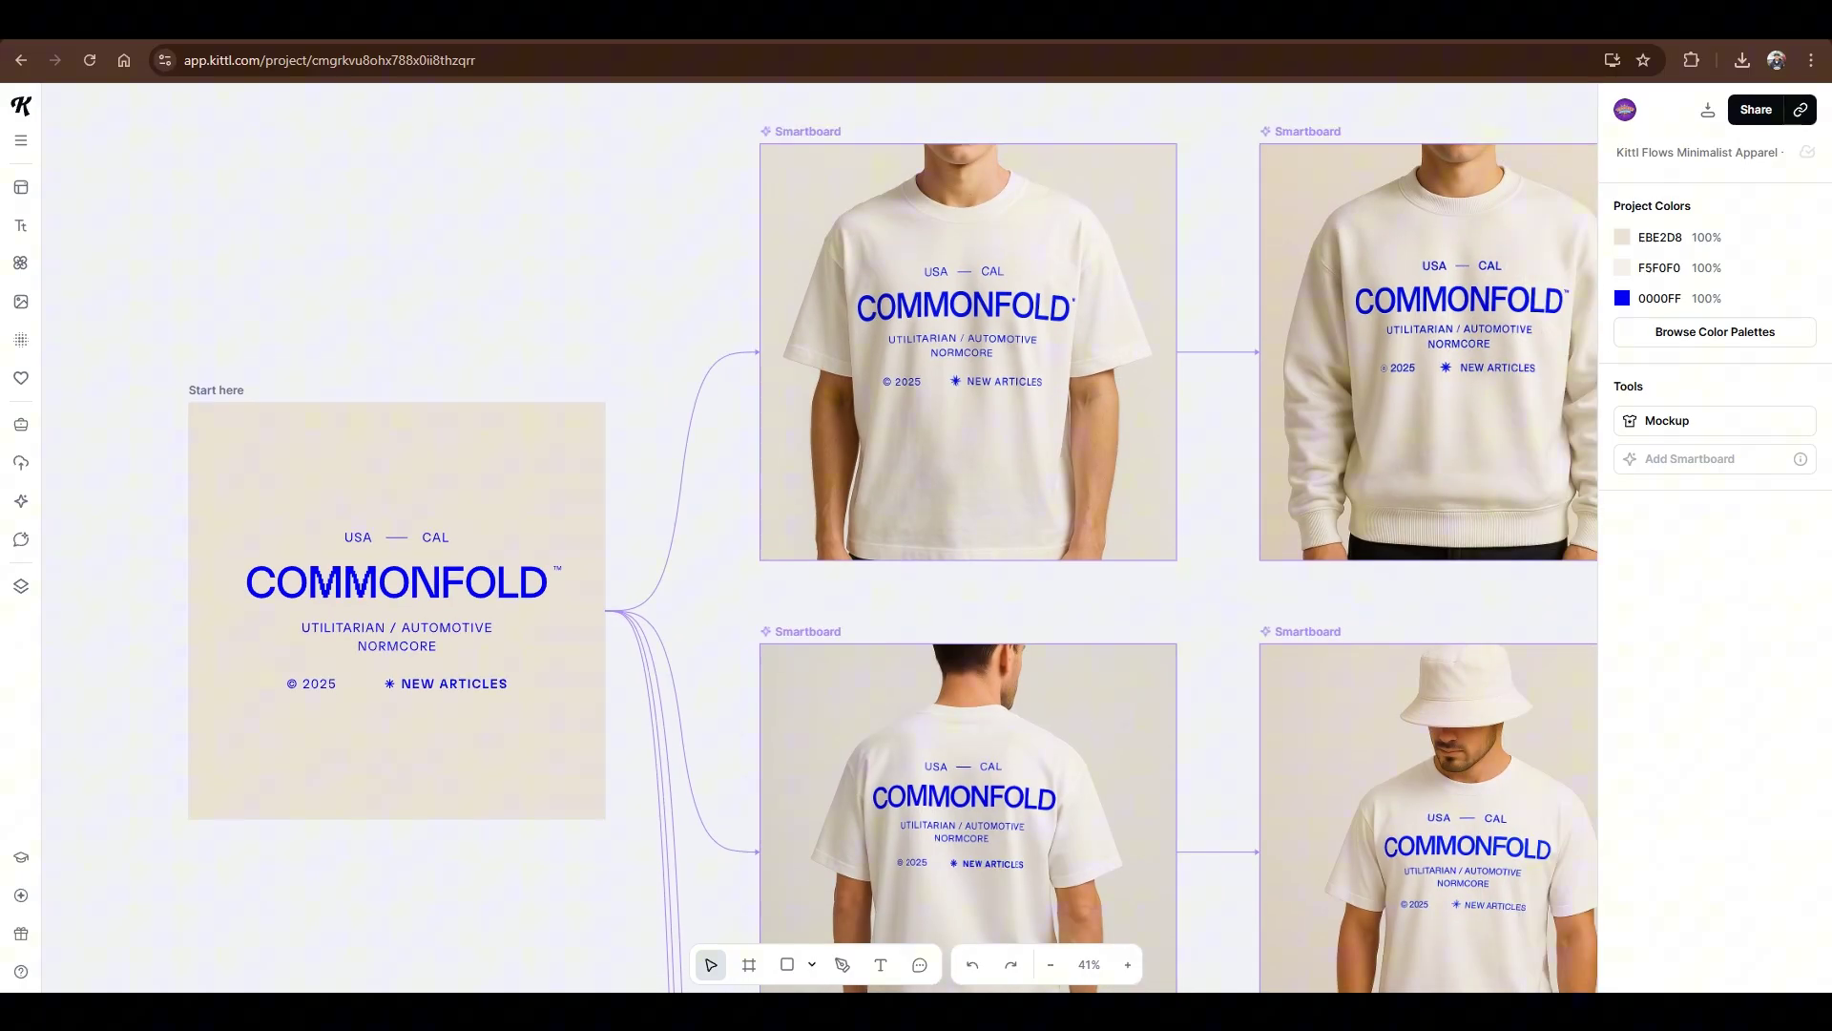
key(ctrl+a)
drag(1718, 396, 840, 573)
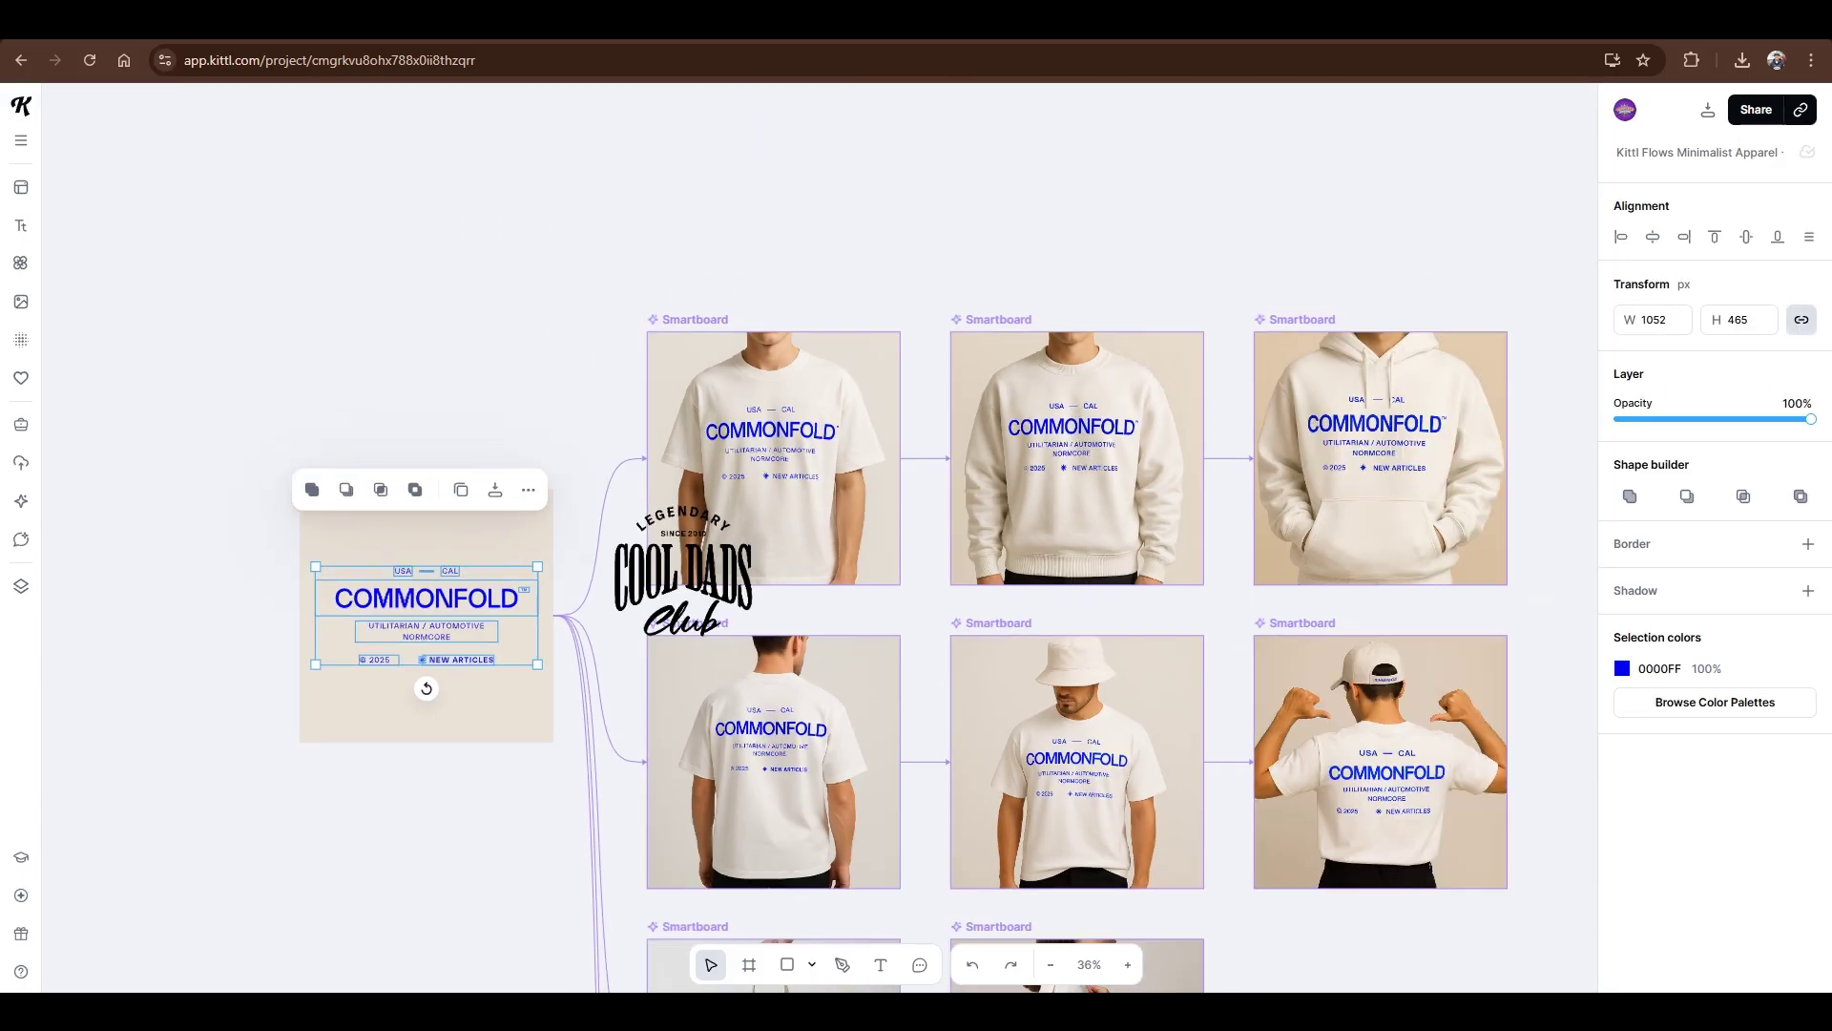
drag(436, 633, 115, 633)
drag(696, 597, 438, 640)
drag(518, 523, 560, 500)
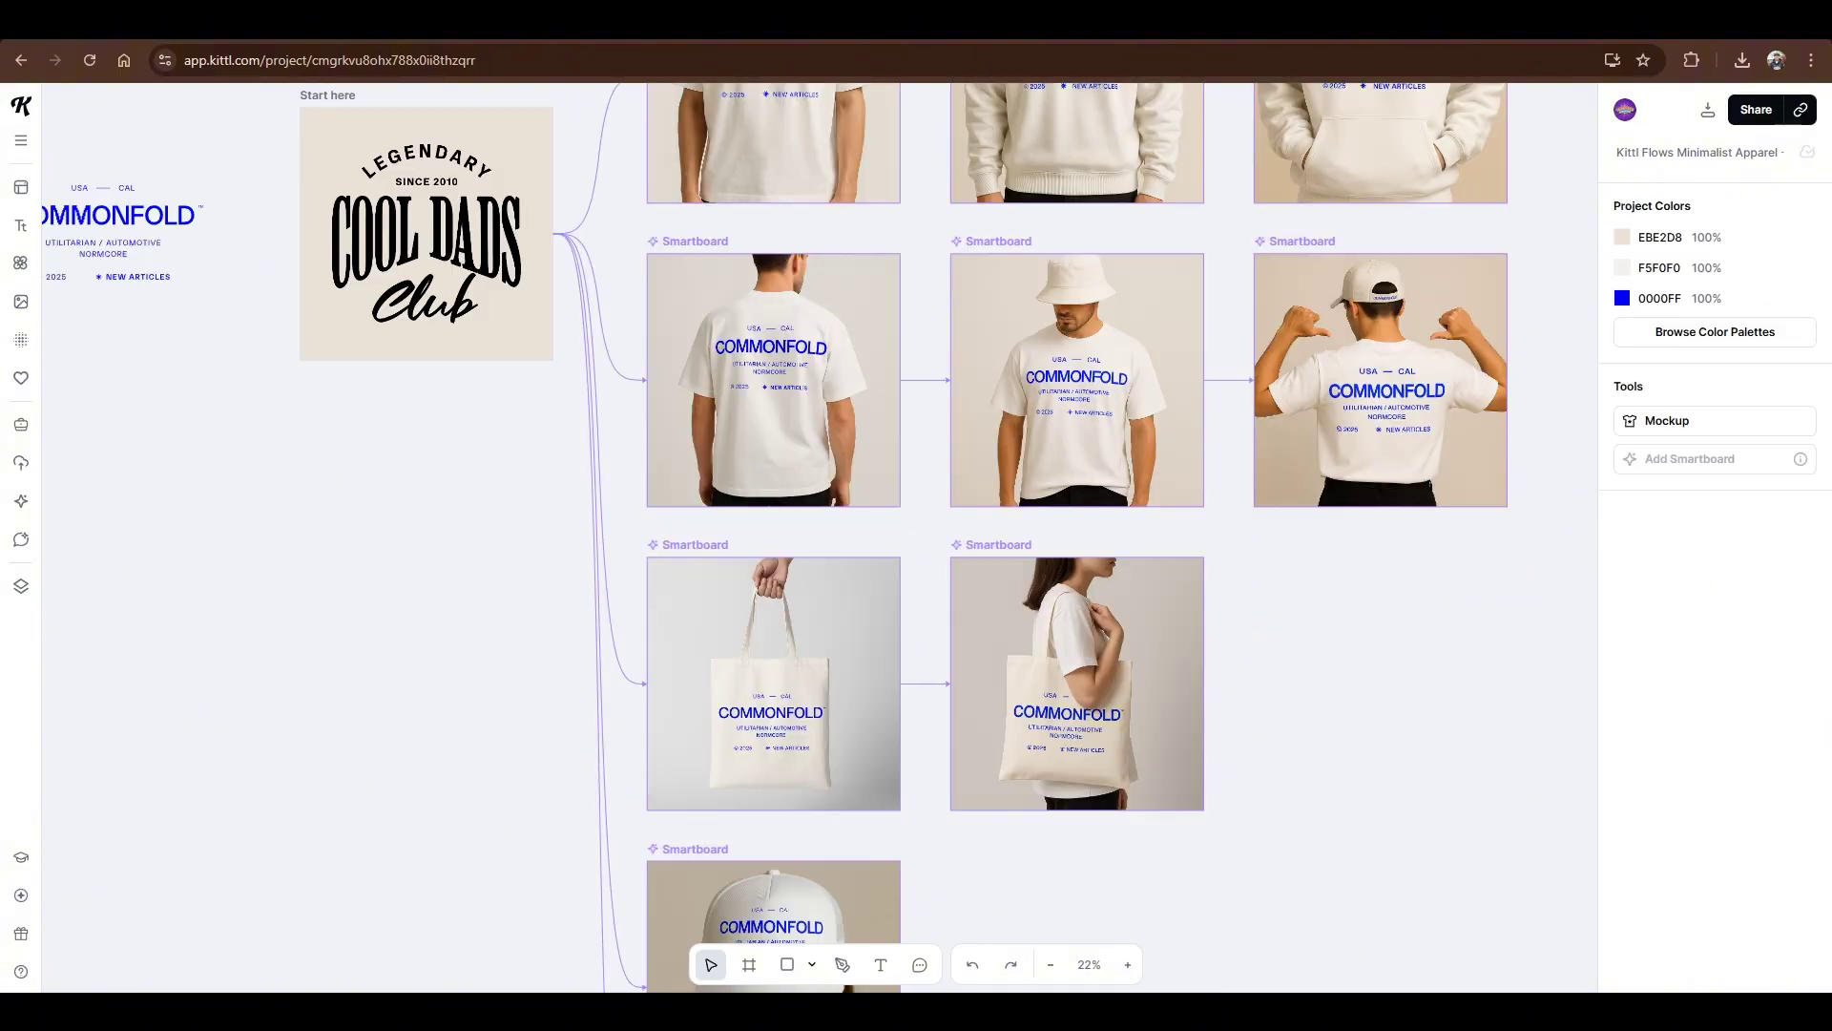
Step: Select all ten apparel Smartboards linked to "Start here" and regenerate them together with the Cool Dads Club design
scroll(716, 587, down, 3)
scroll(1043, 541, down, 2)
click(800, 858)
click(800, 374)
shift+click(920, 374)
shift+click(1042, 374)
shift+click(1042, 496)
shift+click(921, 495)
shift+click(800, 496)
shift+click(802, 592)
shift+click(921, 615)
shift+click(800, 738)
shift+click(798, 868)
click(1715, 317)
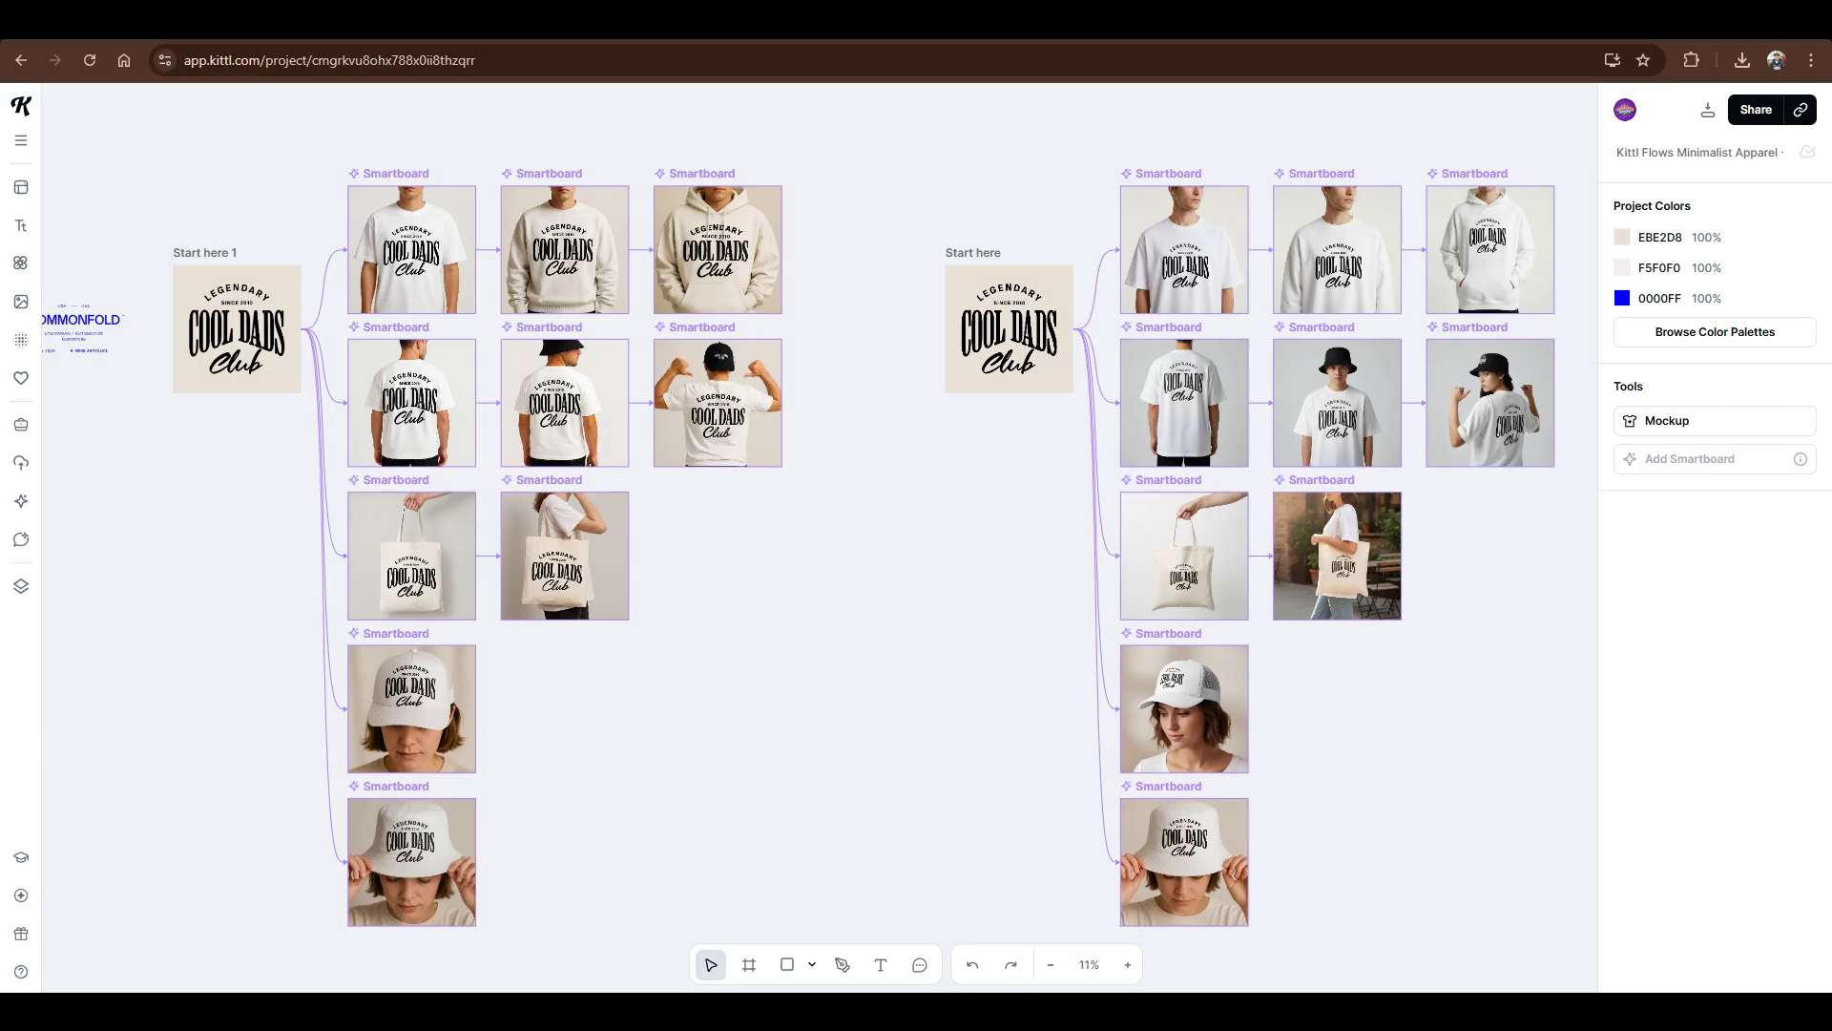
Step: Examine the Cool Dads Club apparel, tote and hat mockups generated from the "Start here 1" artboard
scroll(388, 373, up, 5)
drag(137, 473, 407, 722)
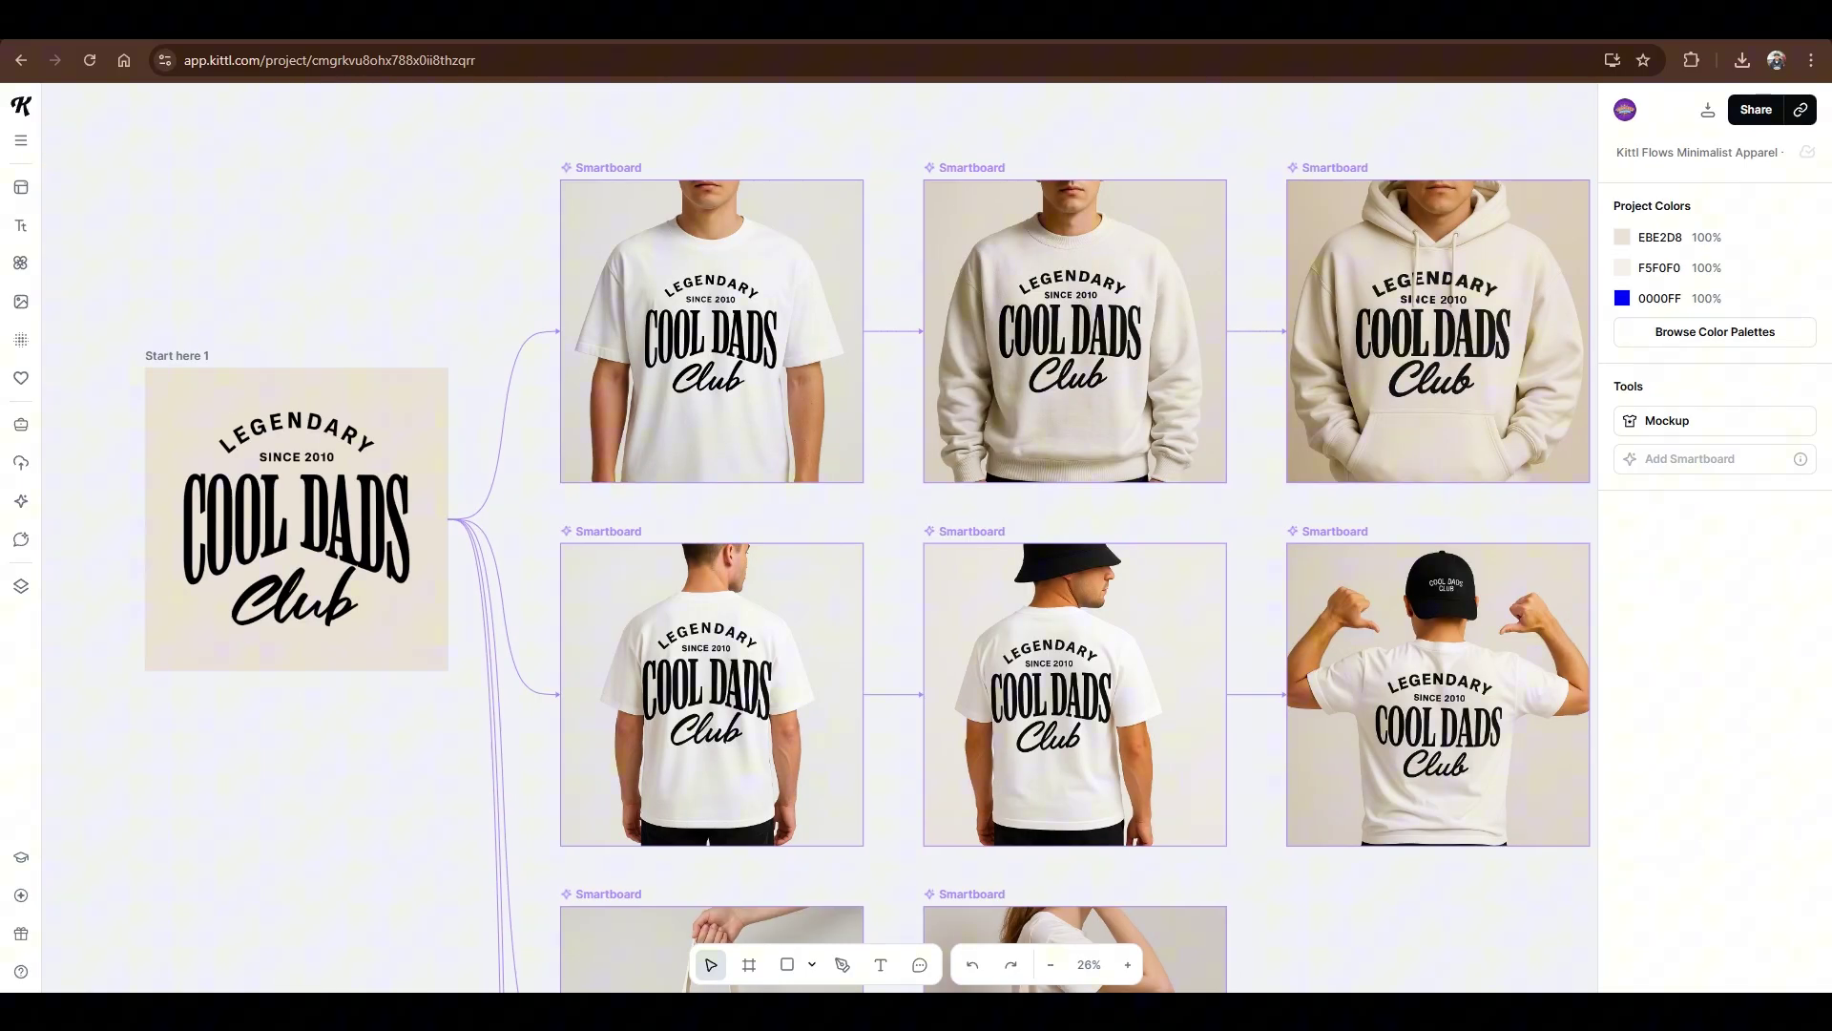
drag(773, 598, 764, 562)
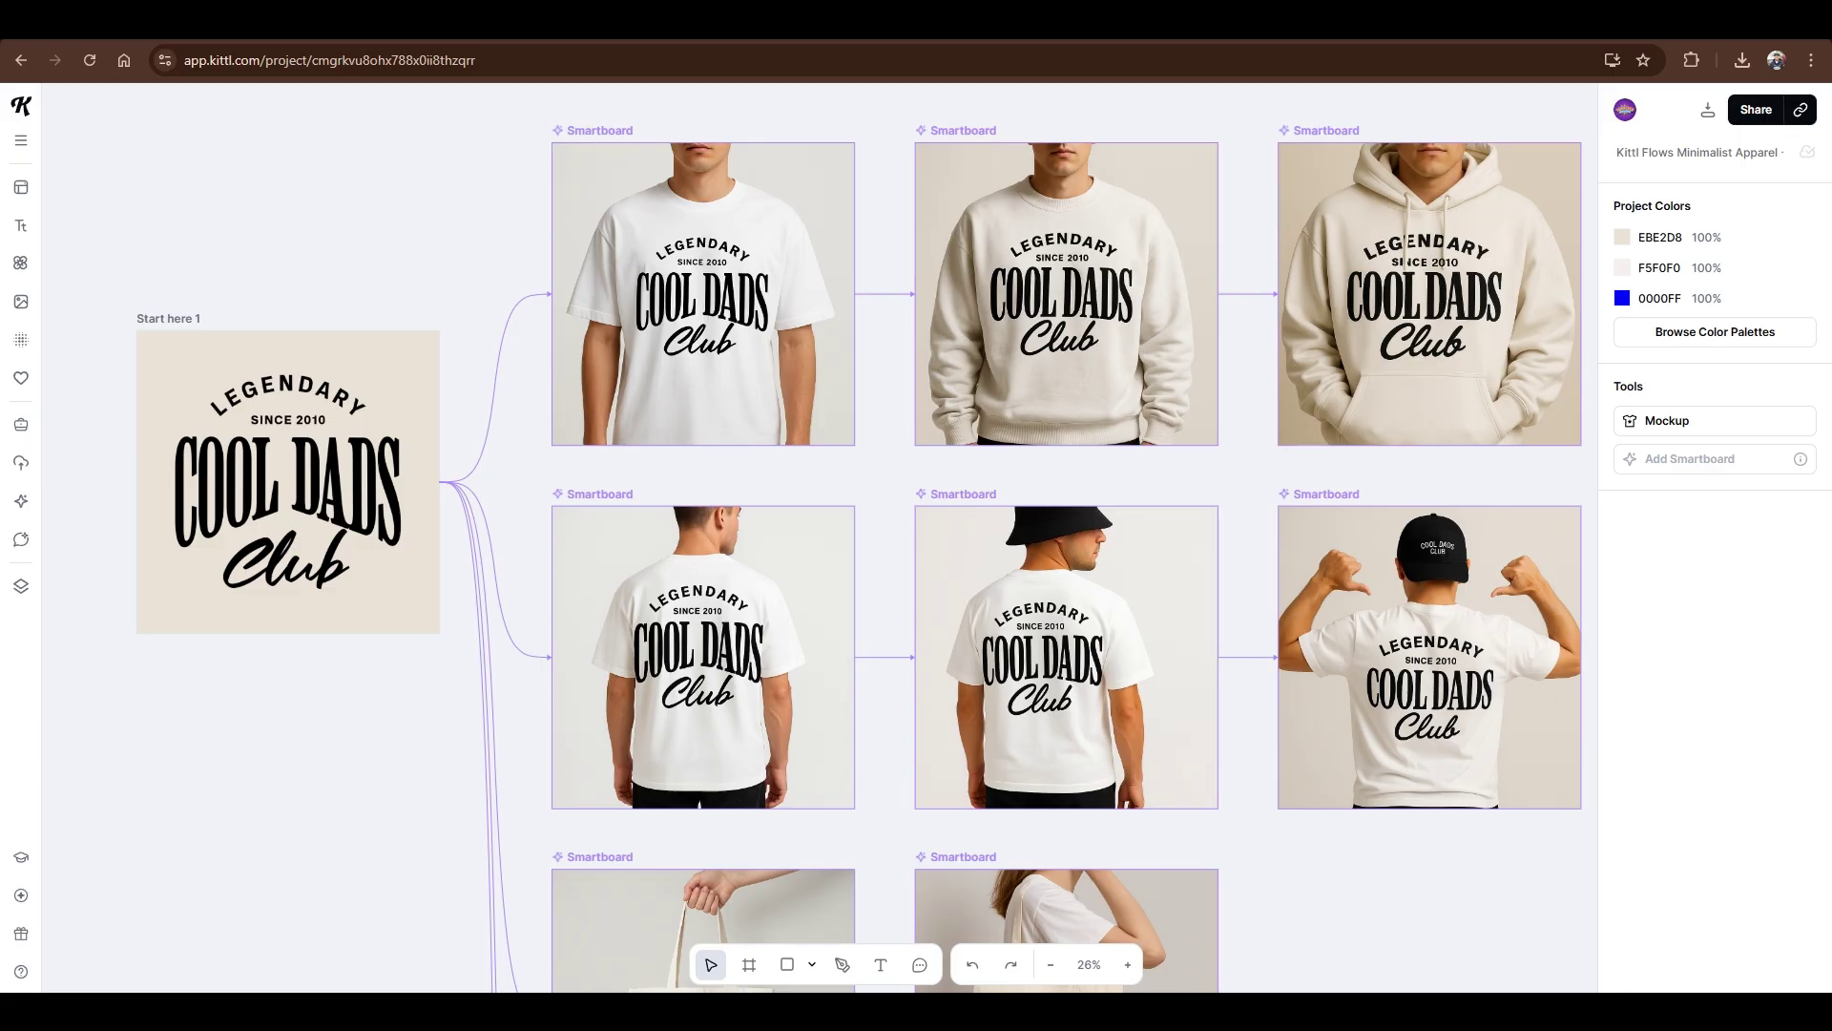
scroll(1292, 790, down, 5)
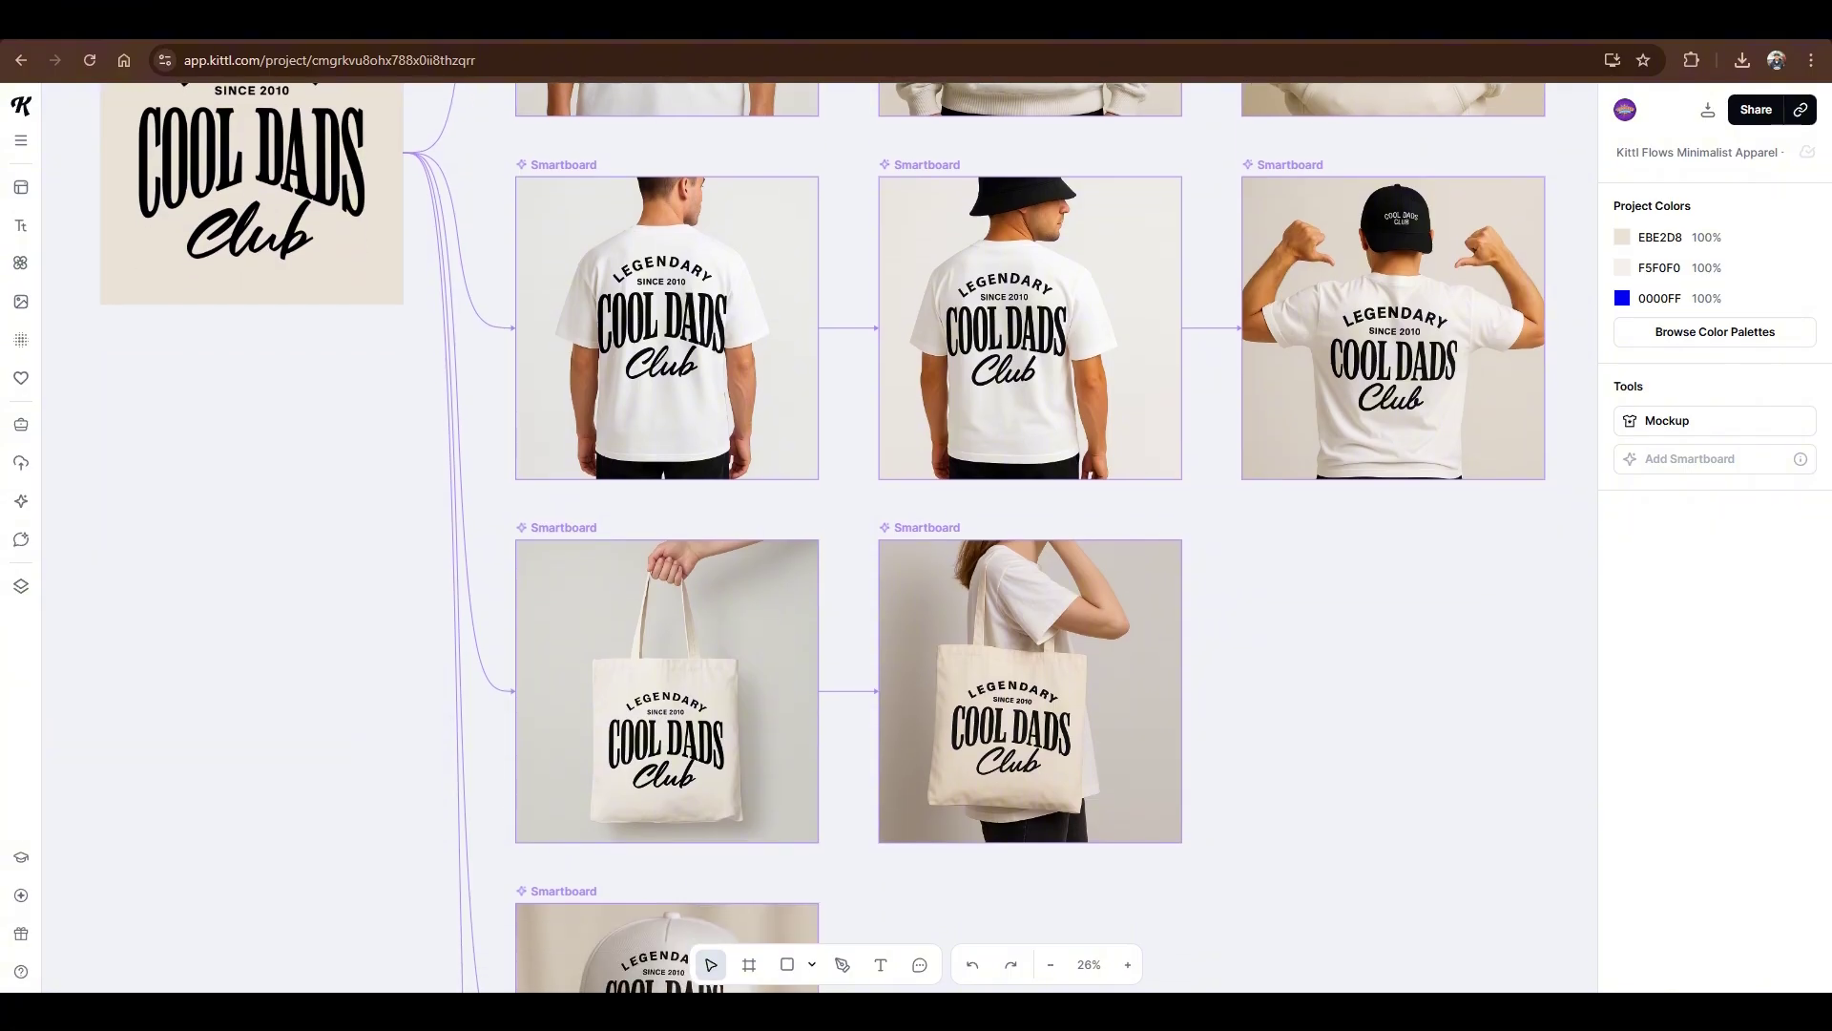
scroll(884, 450, down, 10)
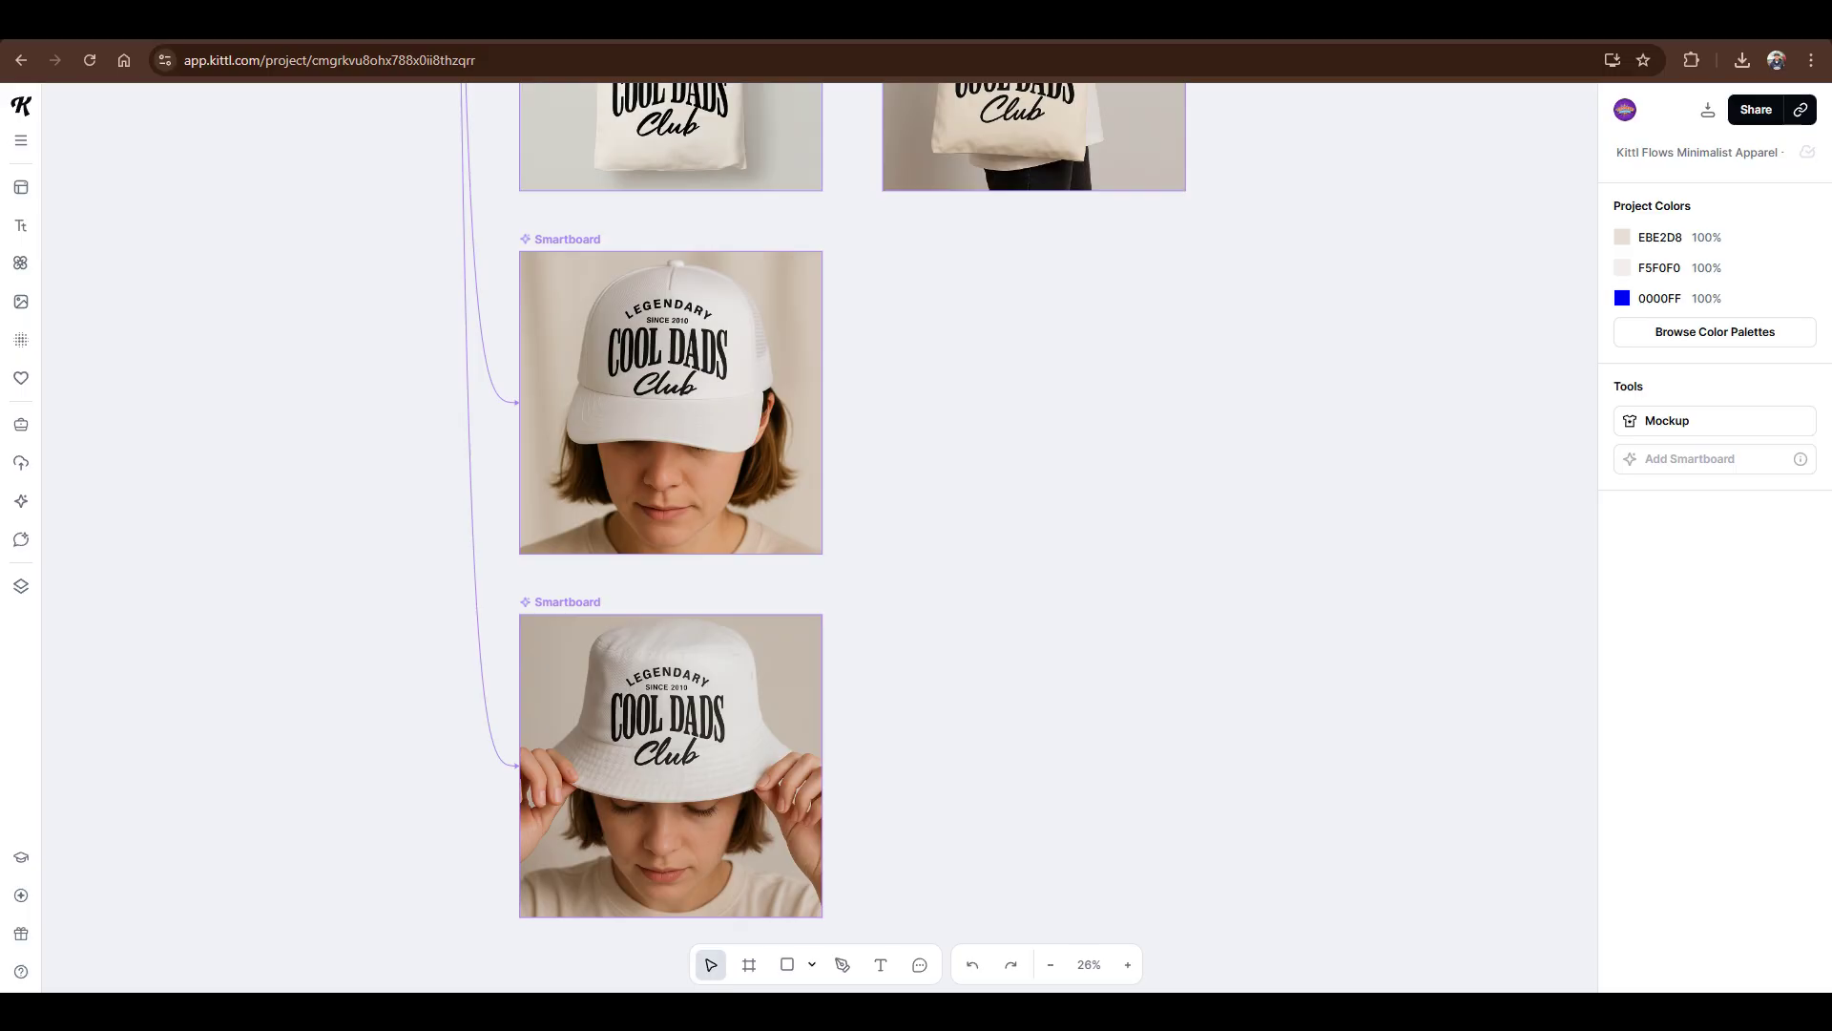
Step: Examine the mockups linked to the "Start here" artboard and compare them with the "Start here 1" set
scroll(997, 780, up, 4)
scroll(1295, 595, left, 8)
scroll(1068, 654, down, 3)
scroll(1068, 655, right, 6)
scroll(1008, 336, right, 4)
scroll(1008, 336, down, 1)
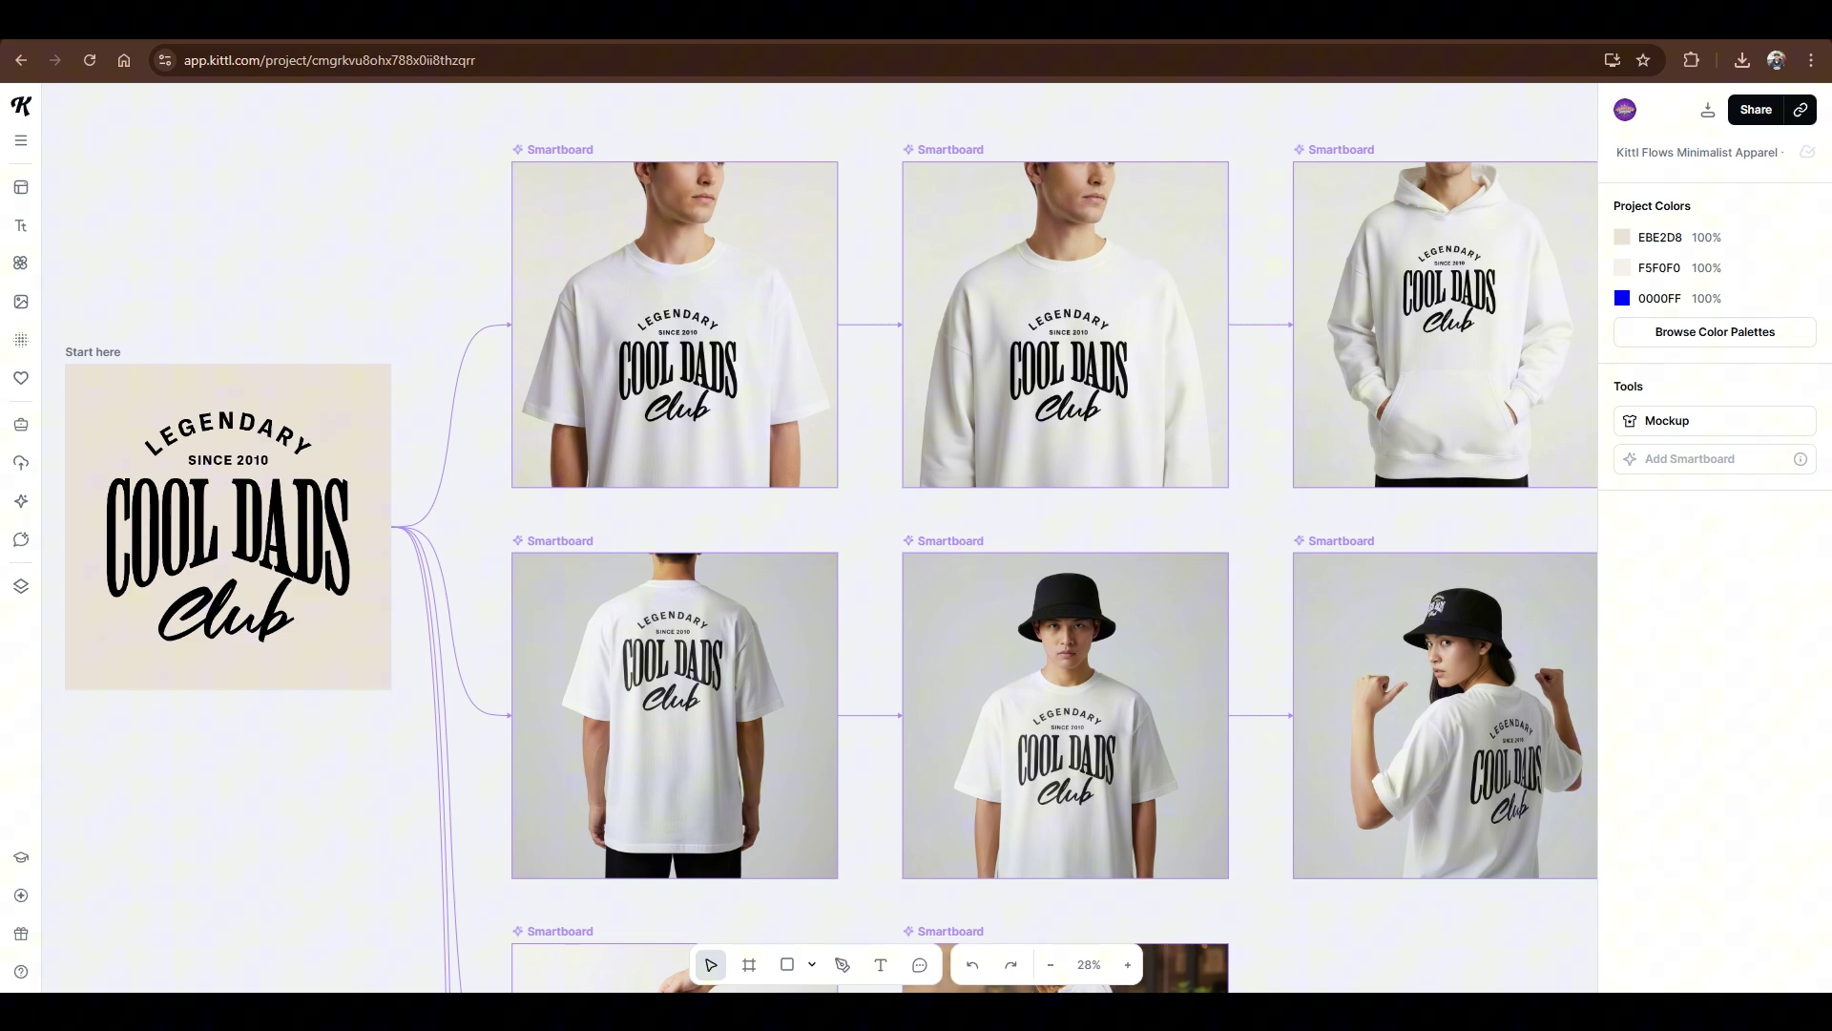
scroll(1187, 487, down, 5)
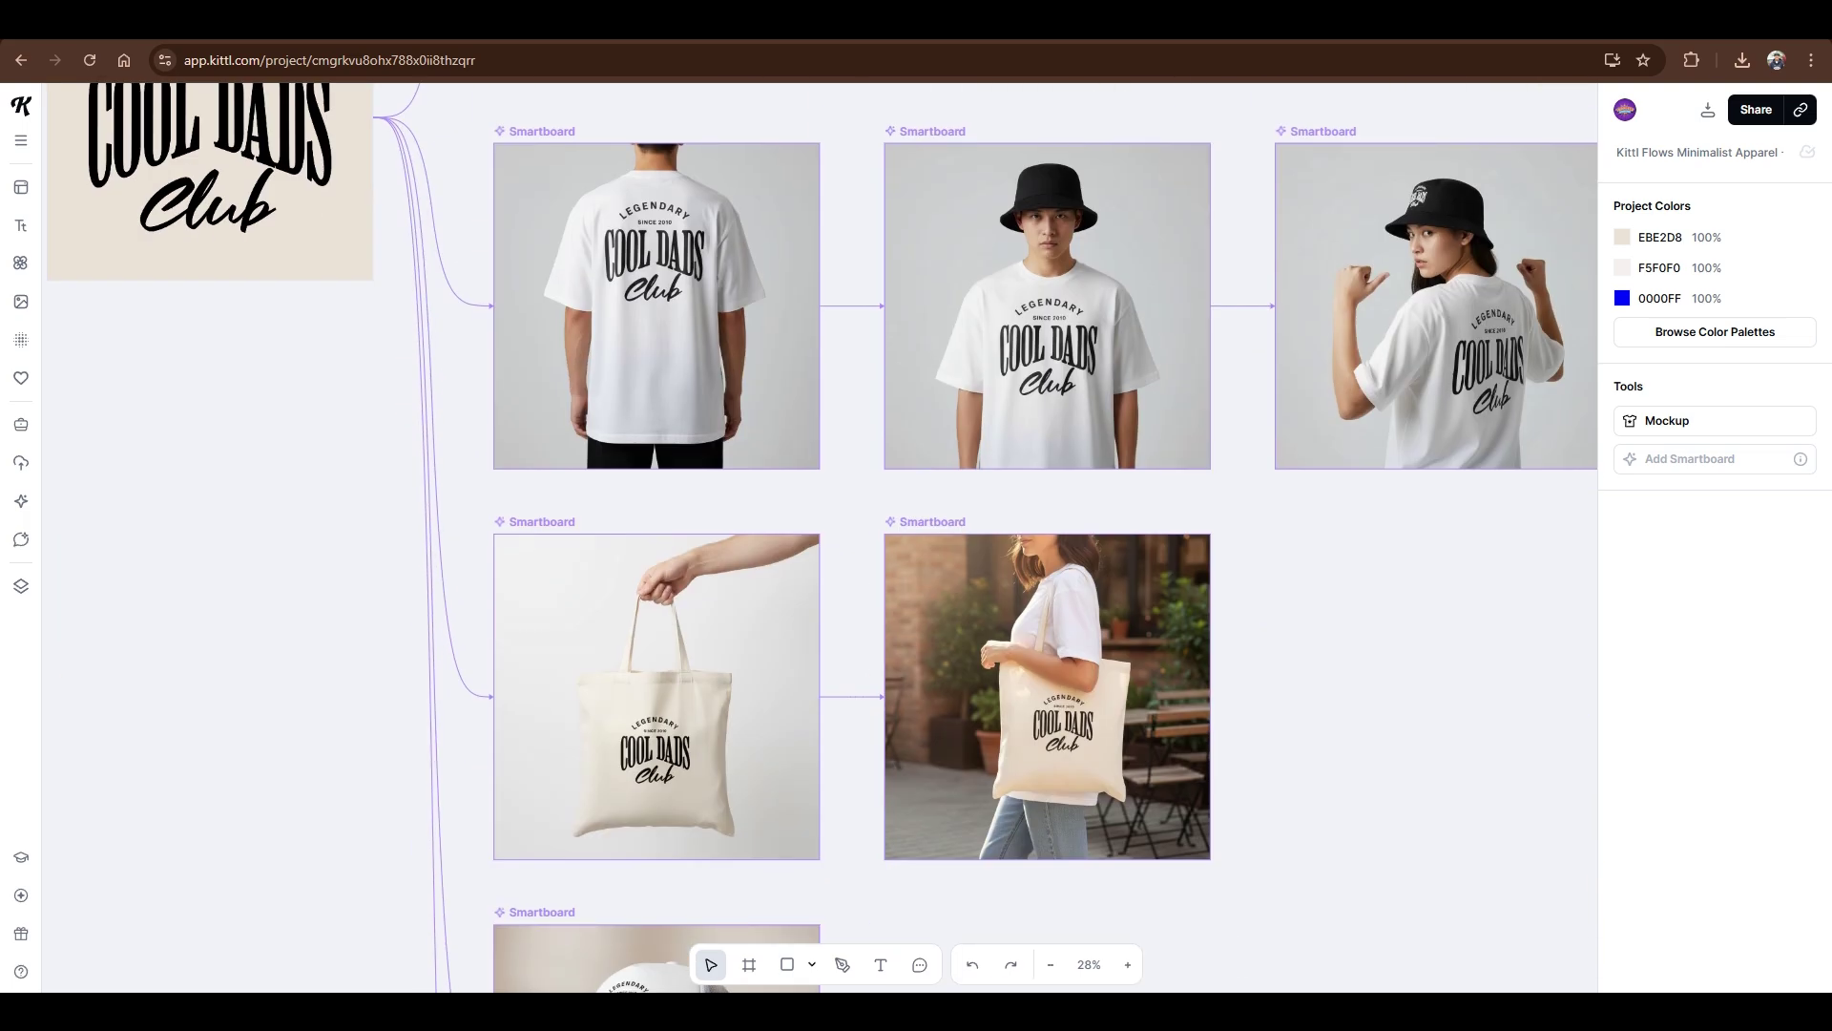
scroll(1248, 715, down, 8)
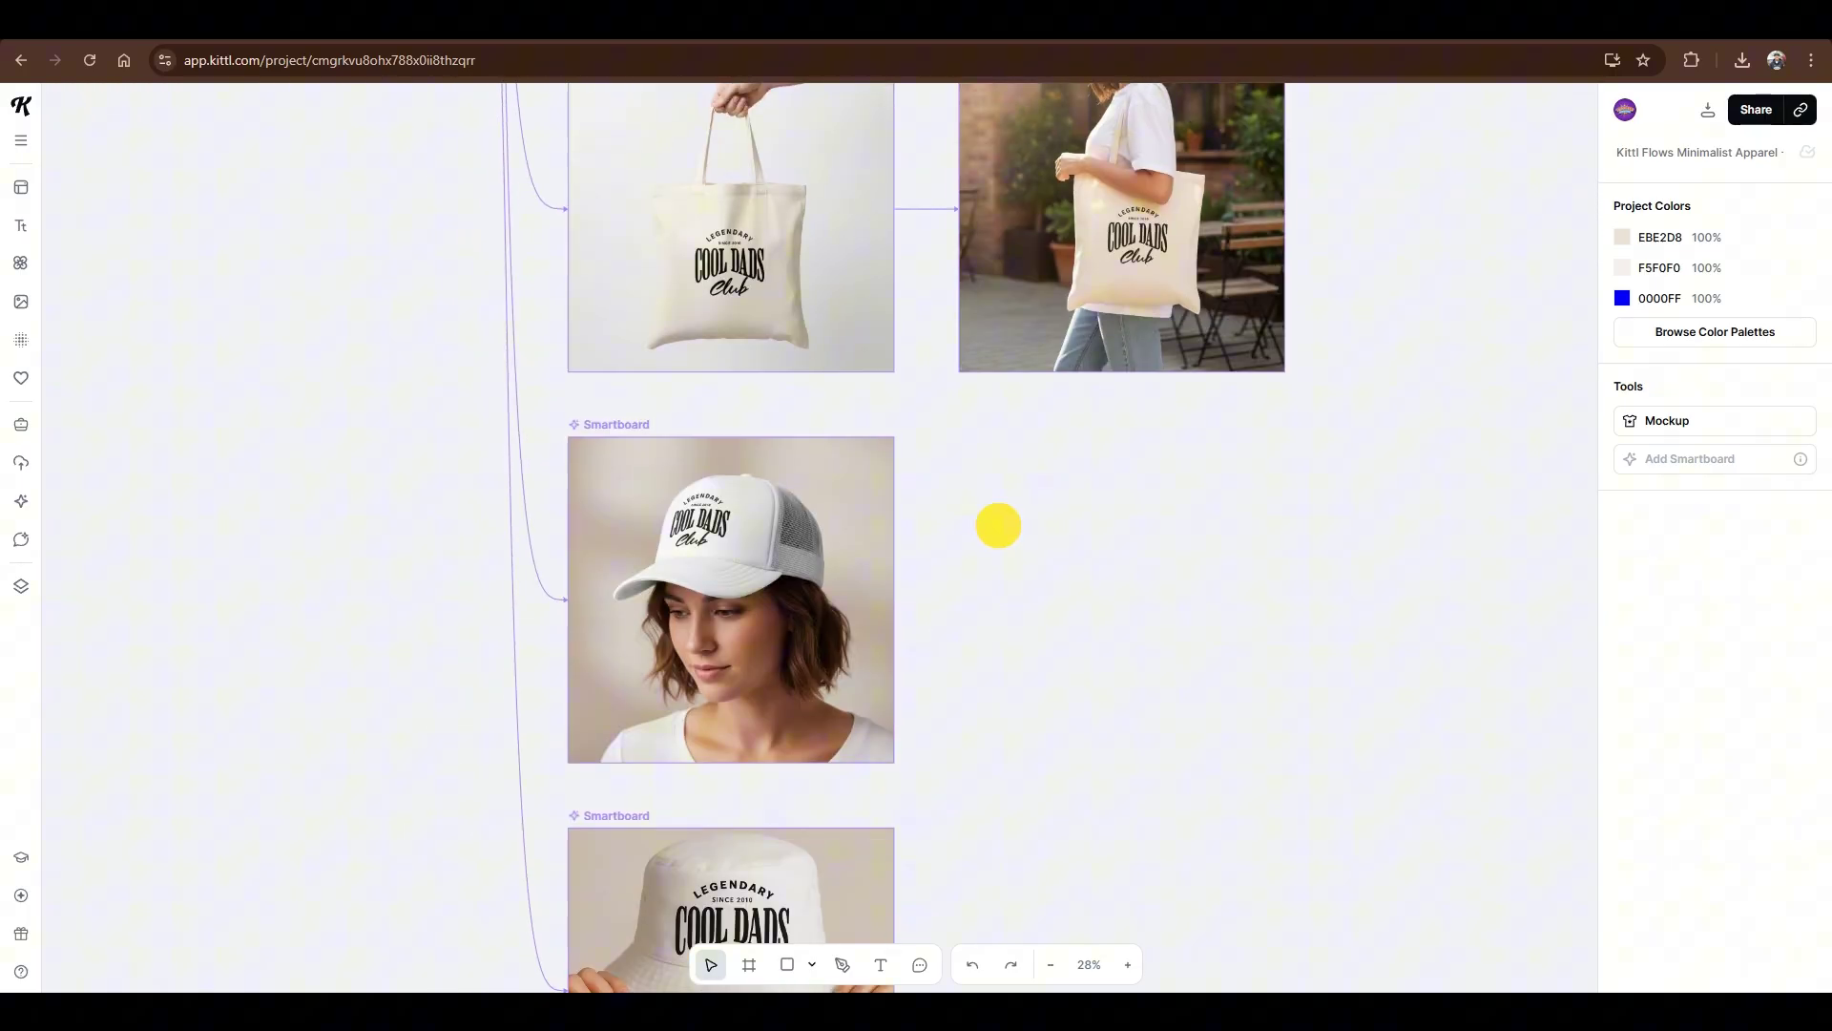
scroll(703, 480, down, 1)
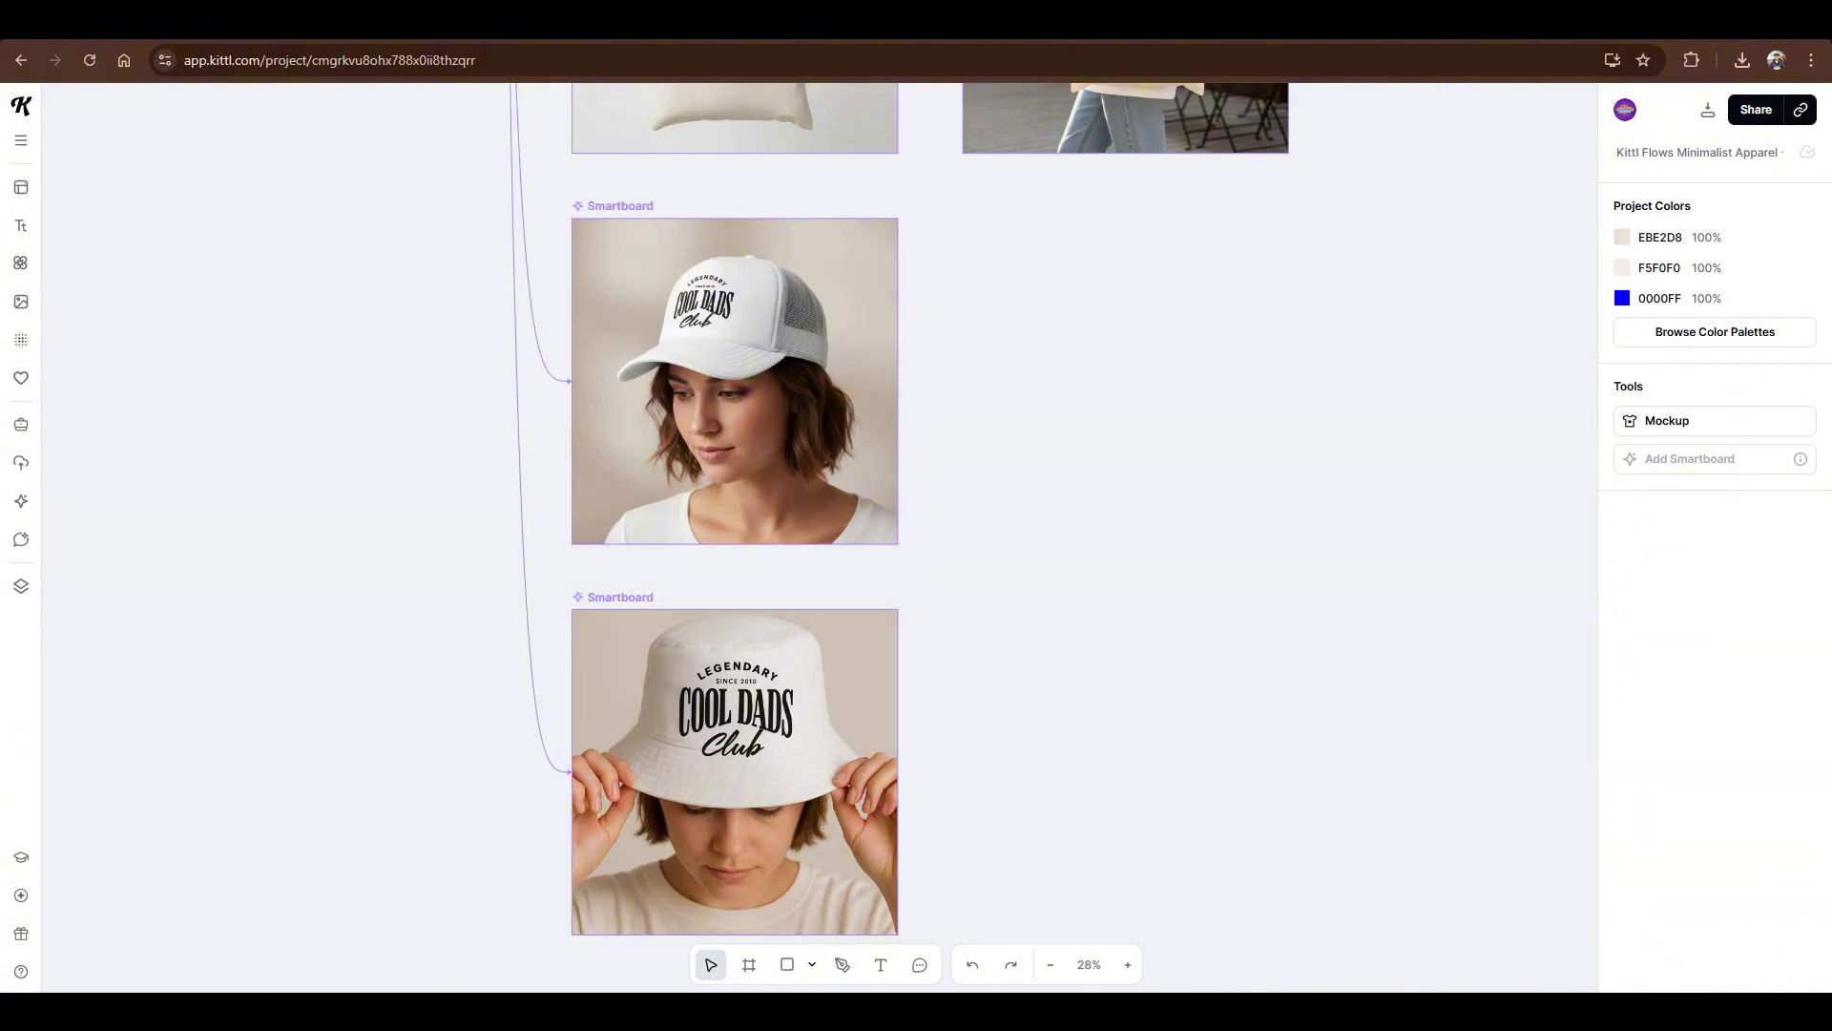
scroll(952, 585, up, 6)
scroll(869, 559, down, 4)
scroll(781, 667, left, 3)
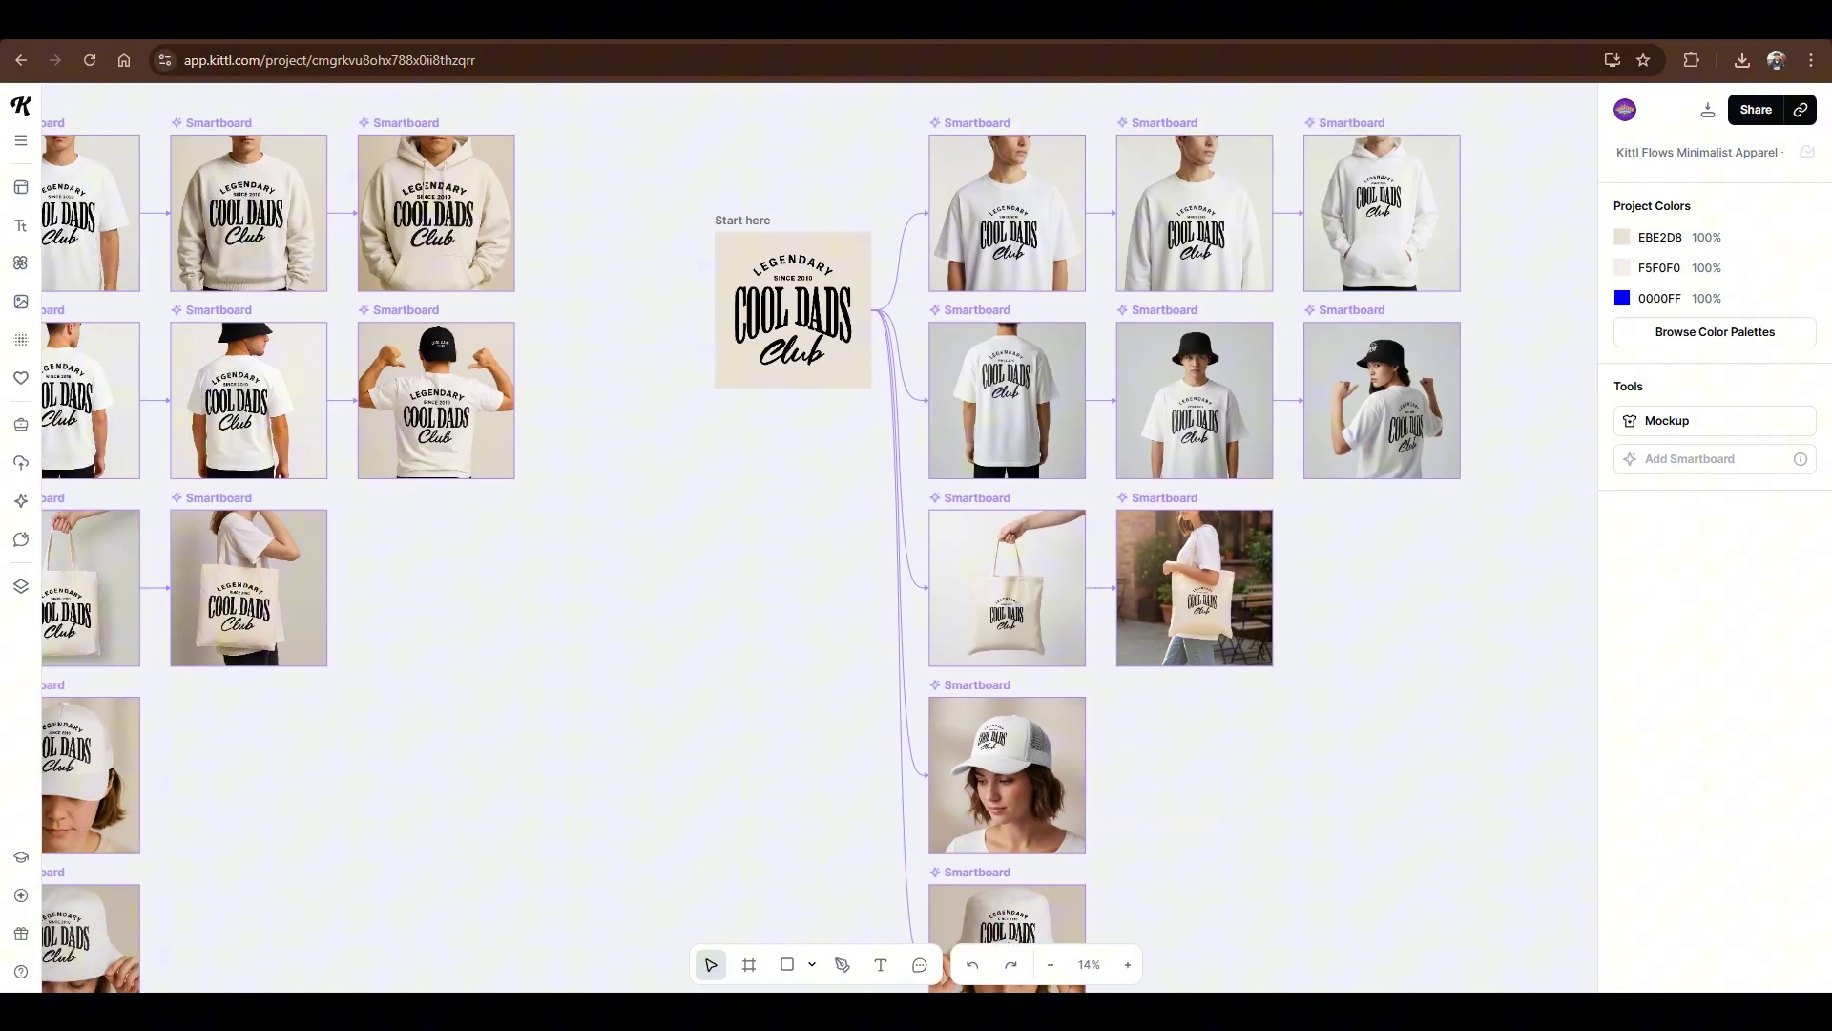
scroll(781, 667, down, 3)
scroll(665, 684, up, 2)
drag(665, 689, 785, 643)
scroll(785, 644, left, 2)
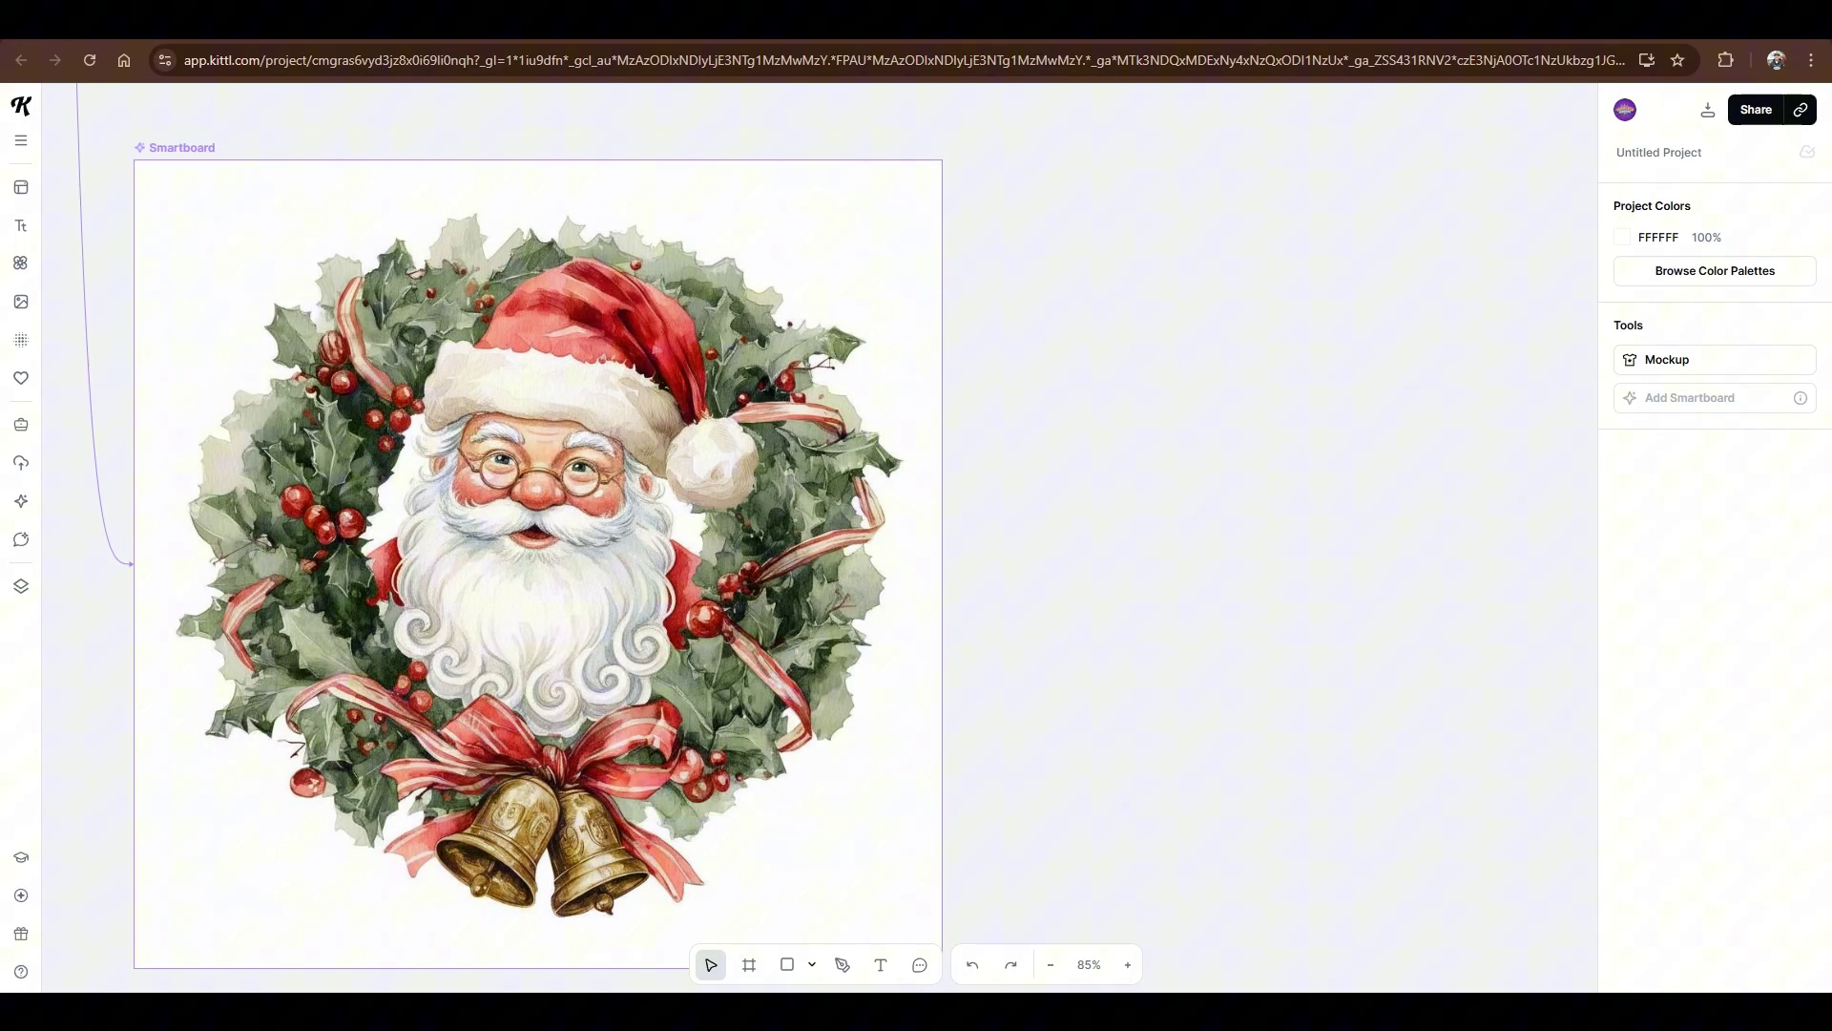
Step: Convert the watercolour Santa Claus wreath Smartboard to an image and remove the image's background
scroll(534, 535, down, 1)
scroll(535, 535, left, 1)
click(563, 516)
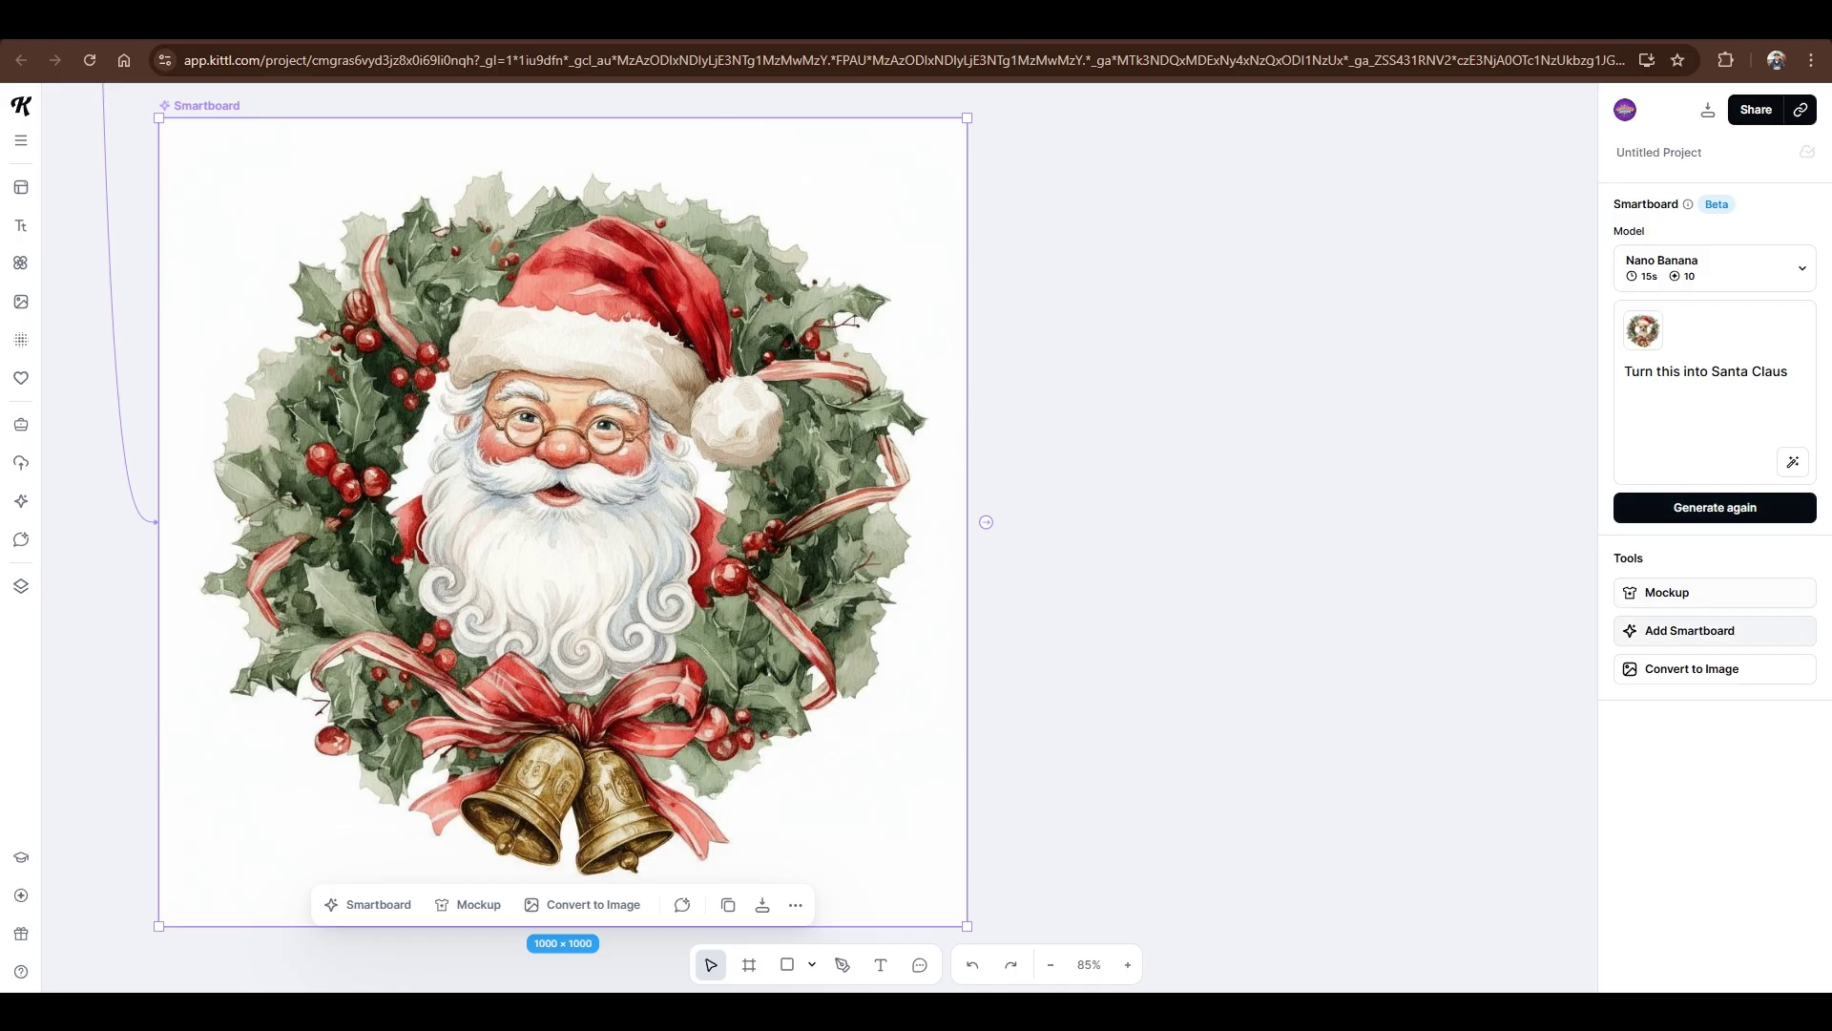
click(1692, 667)
click(1042, 513)
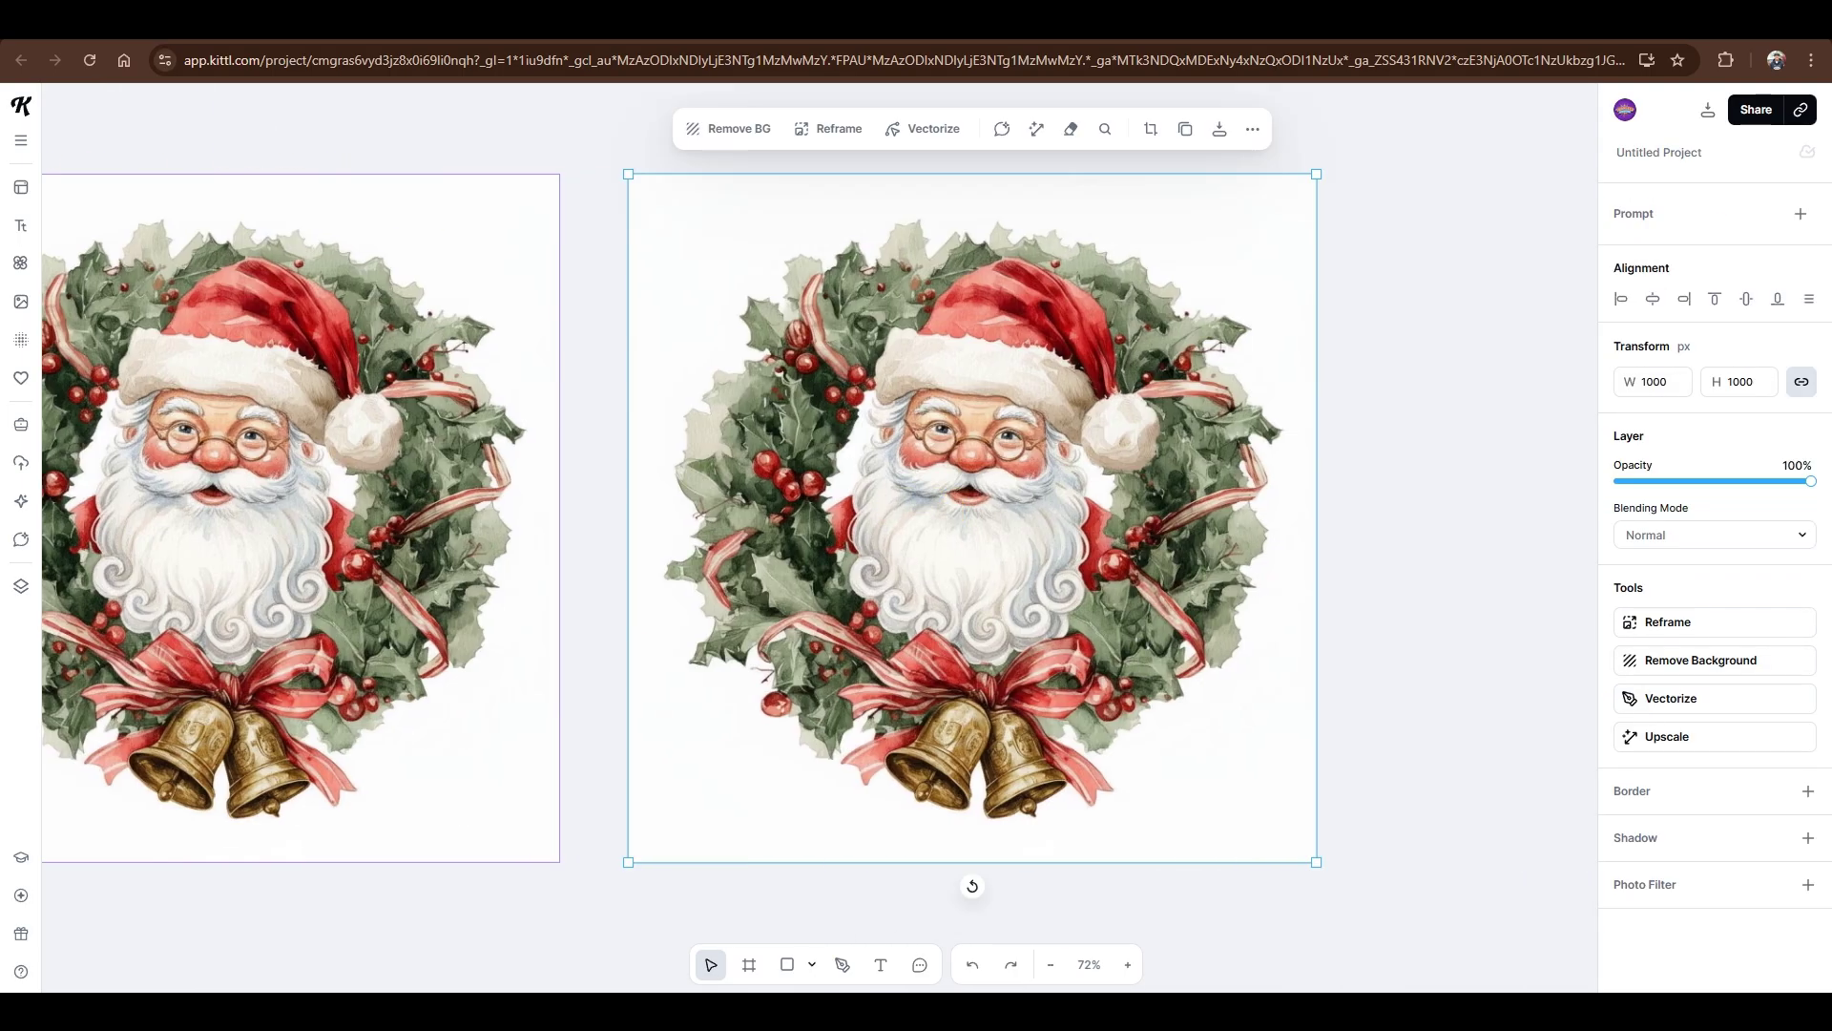
click(1701, 659)
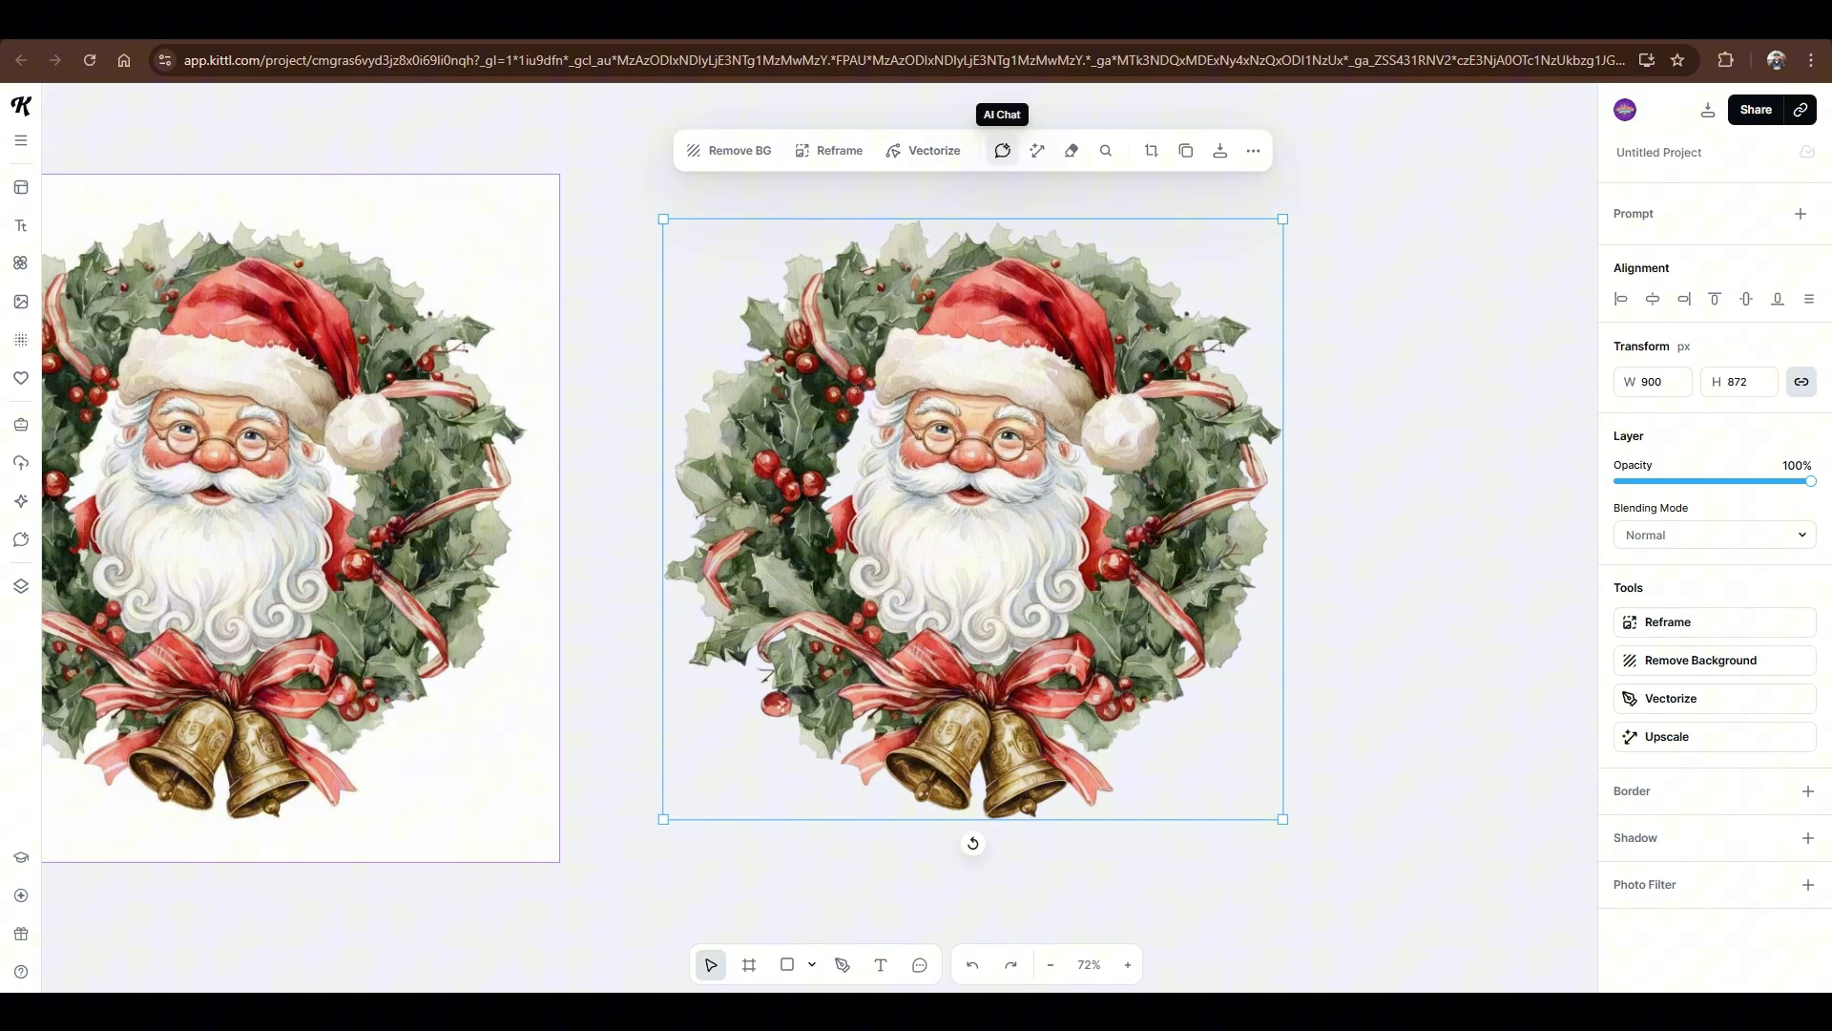
Step: Ask the AI chat for a text or phrase to go with the Santa graphic on a t-shirt, and request more suggestions
click(1001, 150)
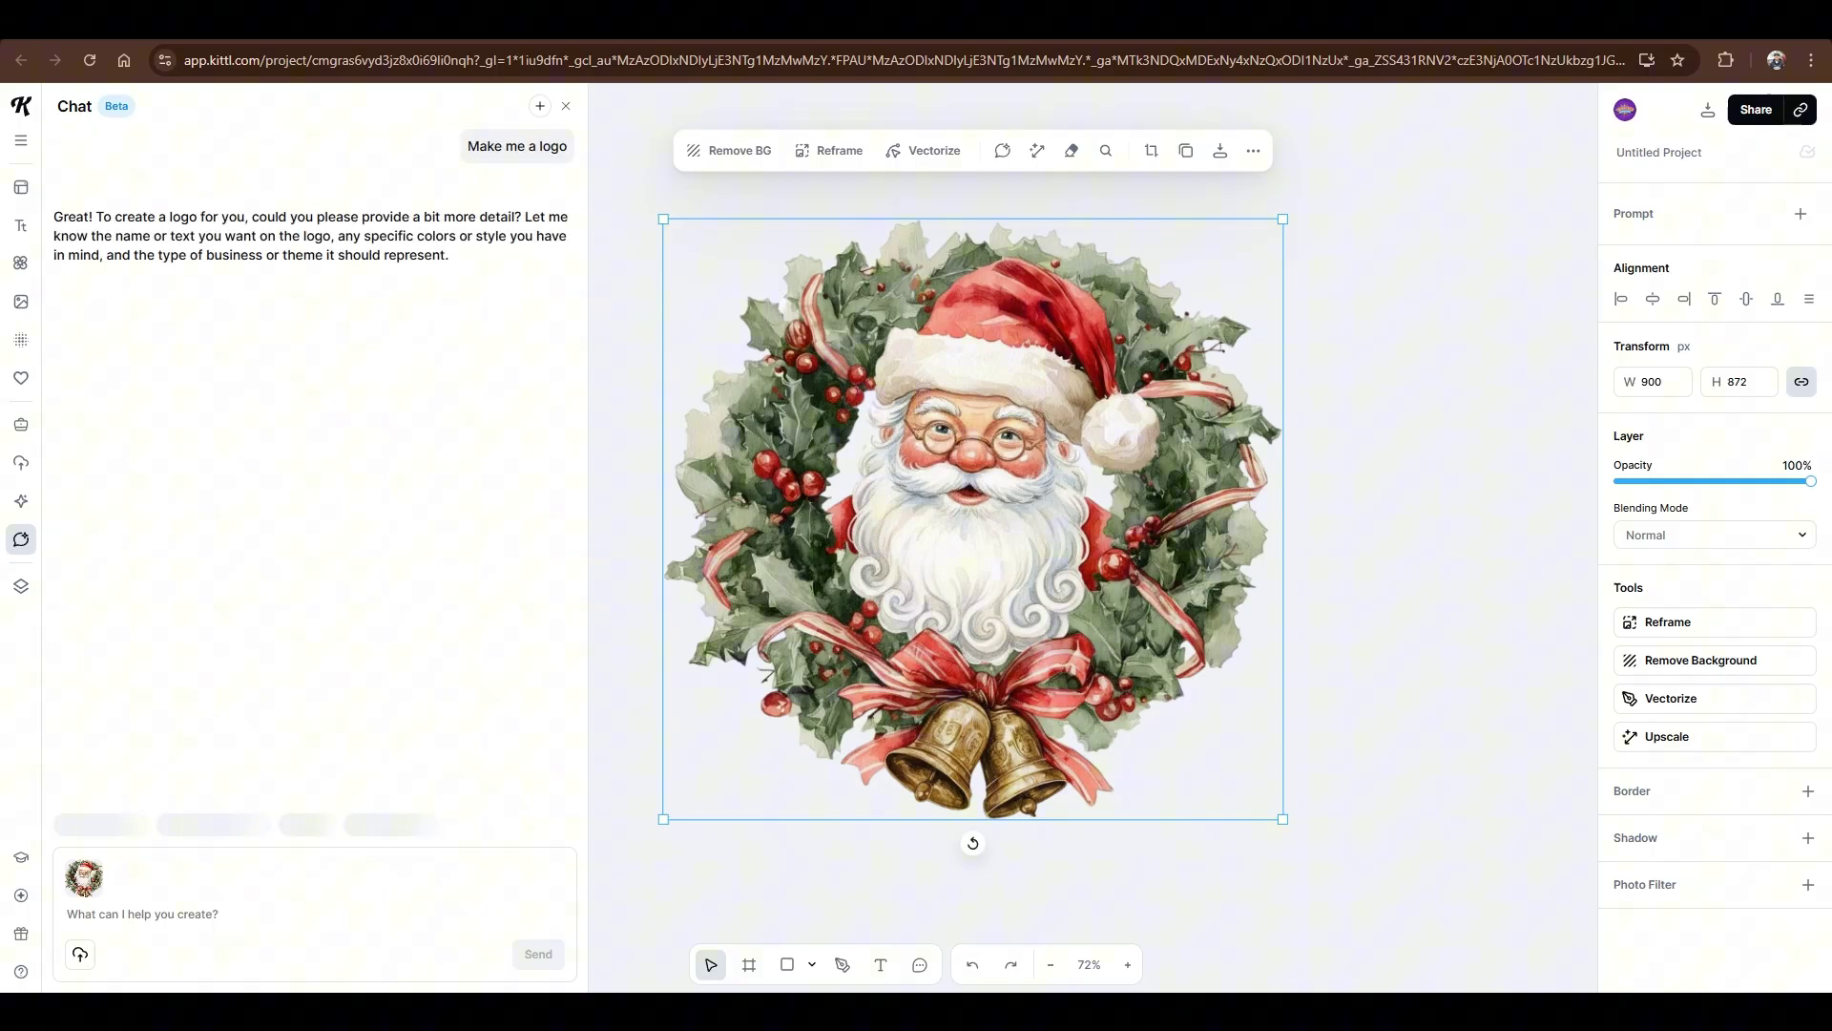
click(142, 914)
text(Suggest a)
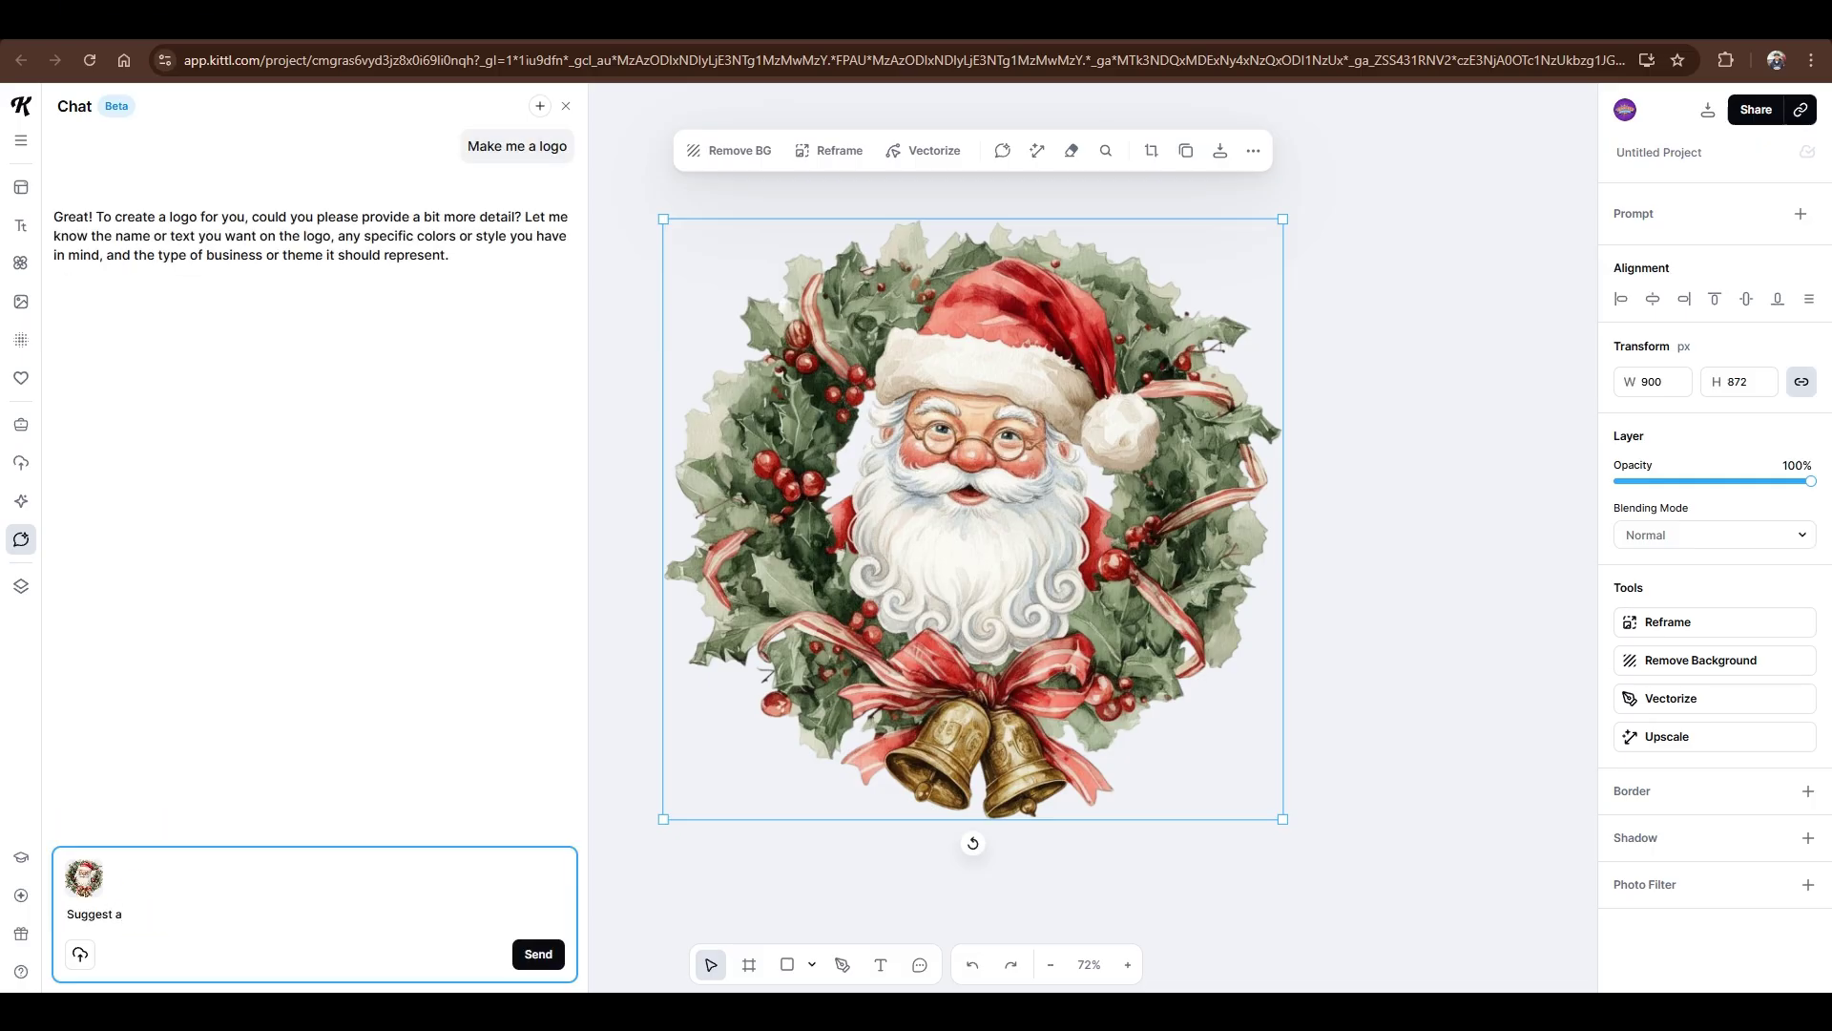
text( text or a phrase that can go with this graphic design for a t-shirt?)
key(Return)
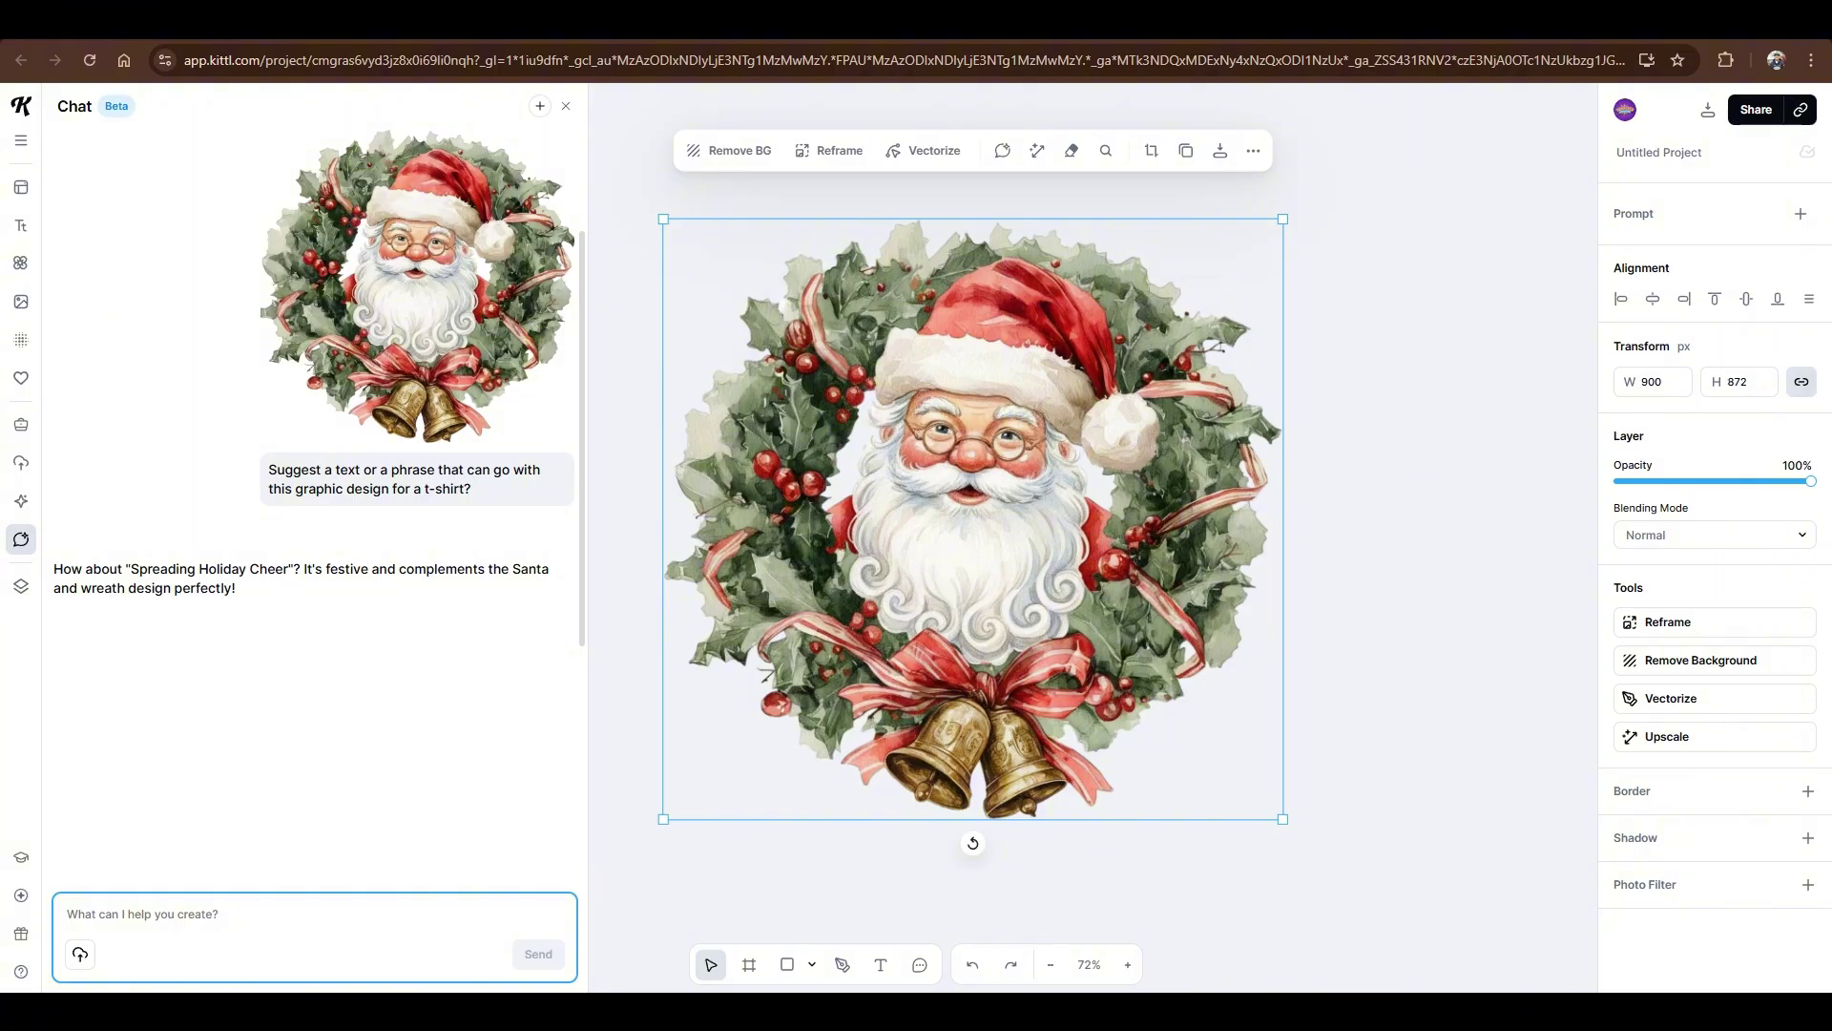
text(suggest more)
key(Return)
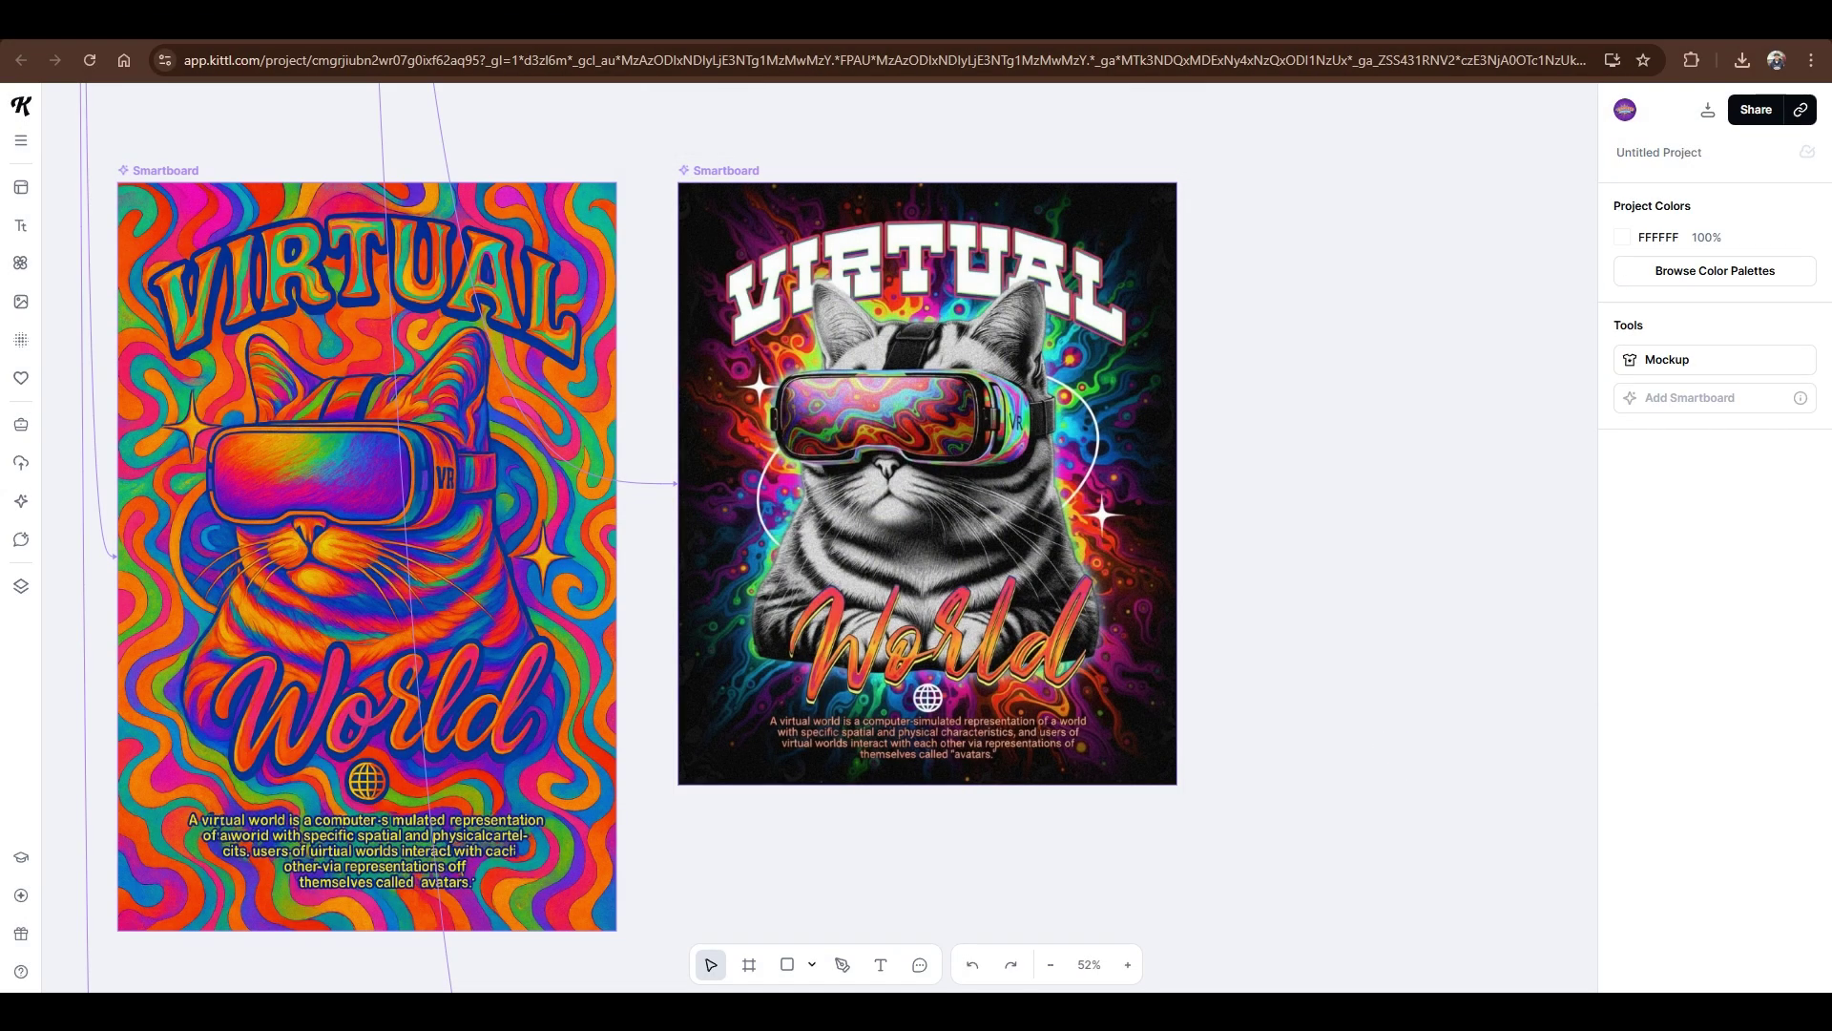
Step: Convert the black-background psychedelic "Virtual World" cat Smartboard to an image
drag(1240, 742, 1265, 778)
click(869, 490)
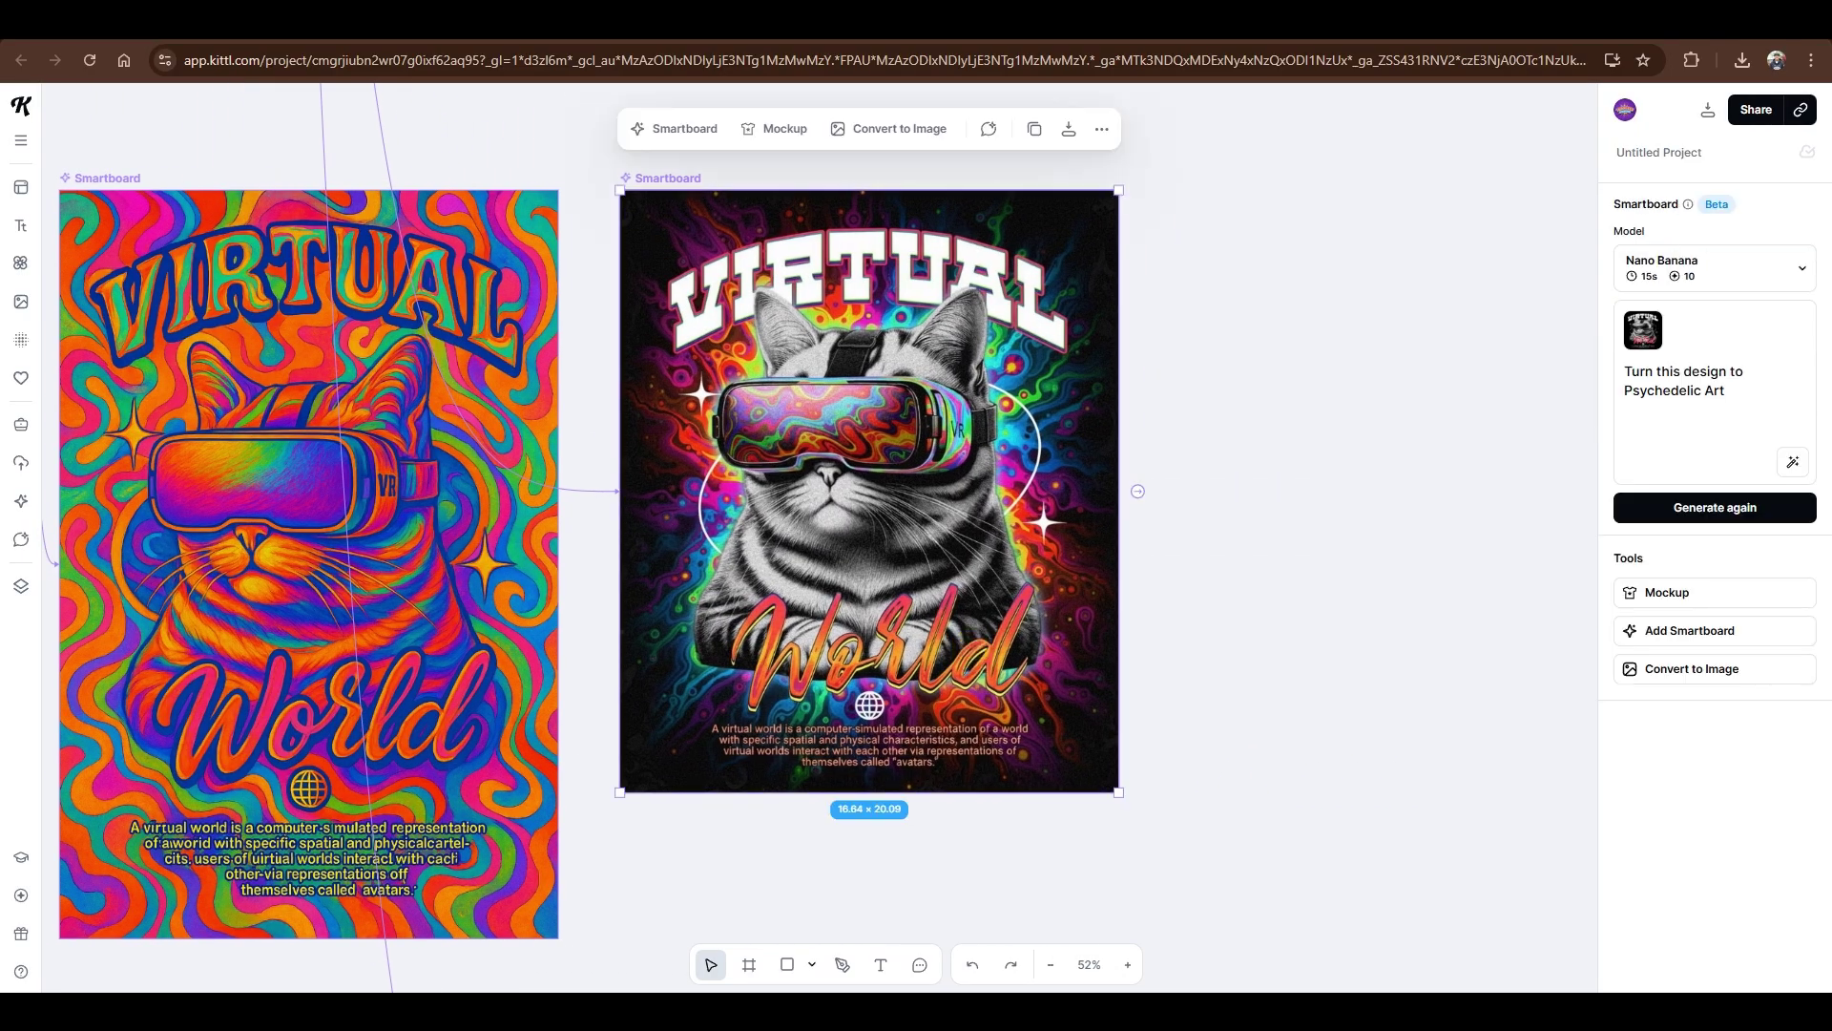
click(1714, 669)
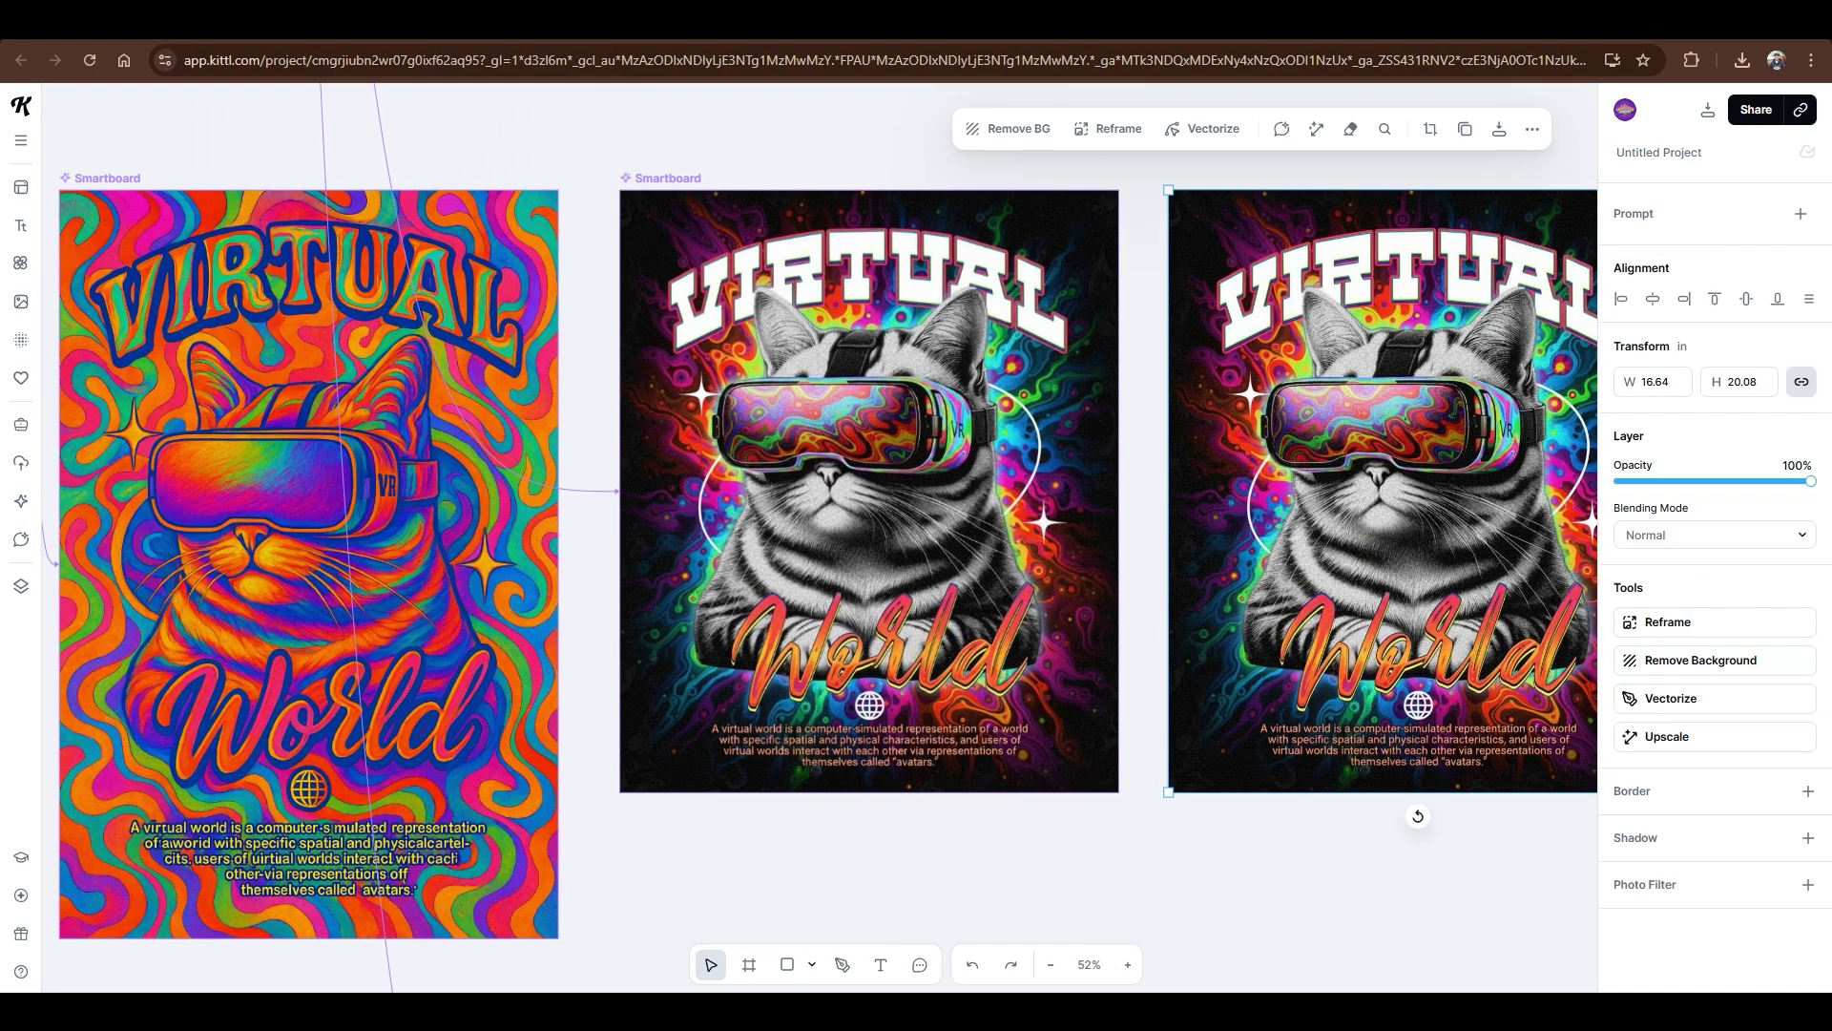
Step: Replace the black-and-white cat artwork on Artboard 1 with the converted psychedelic image, moving the original beside the artboard
click(1431, 803)
drag(1450, 708, 1003, 713)
click(1012, 711)
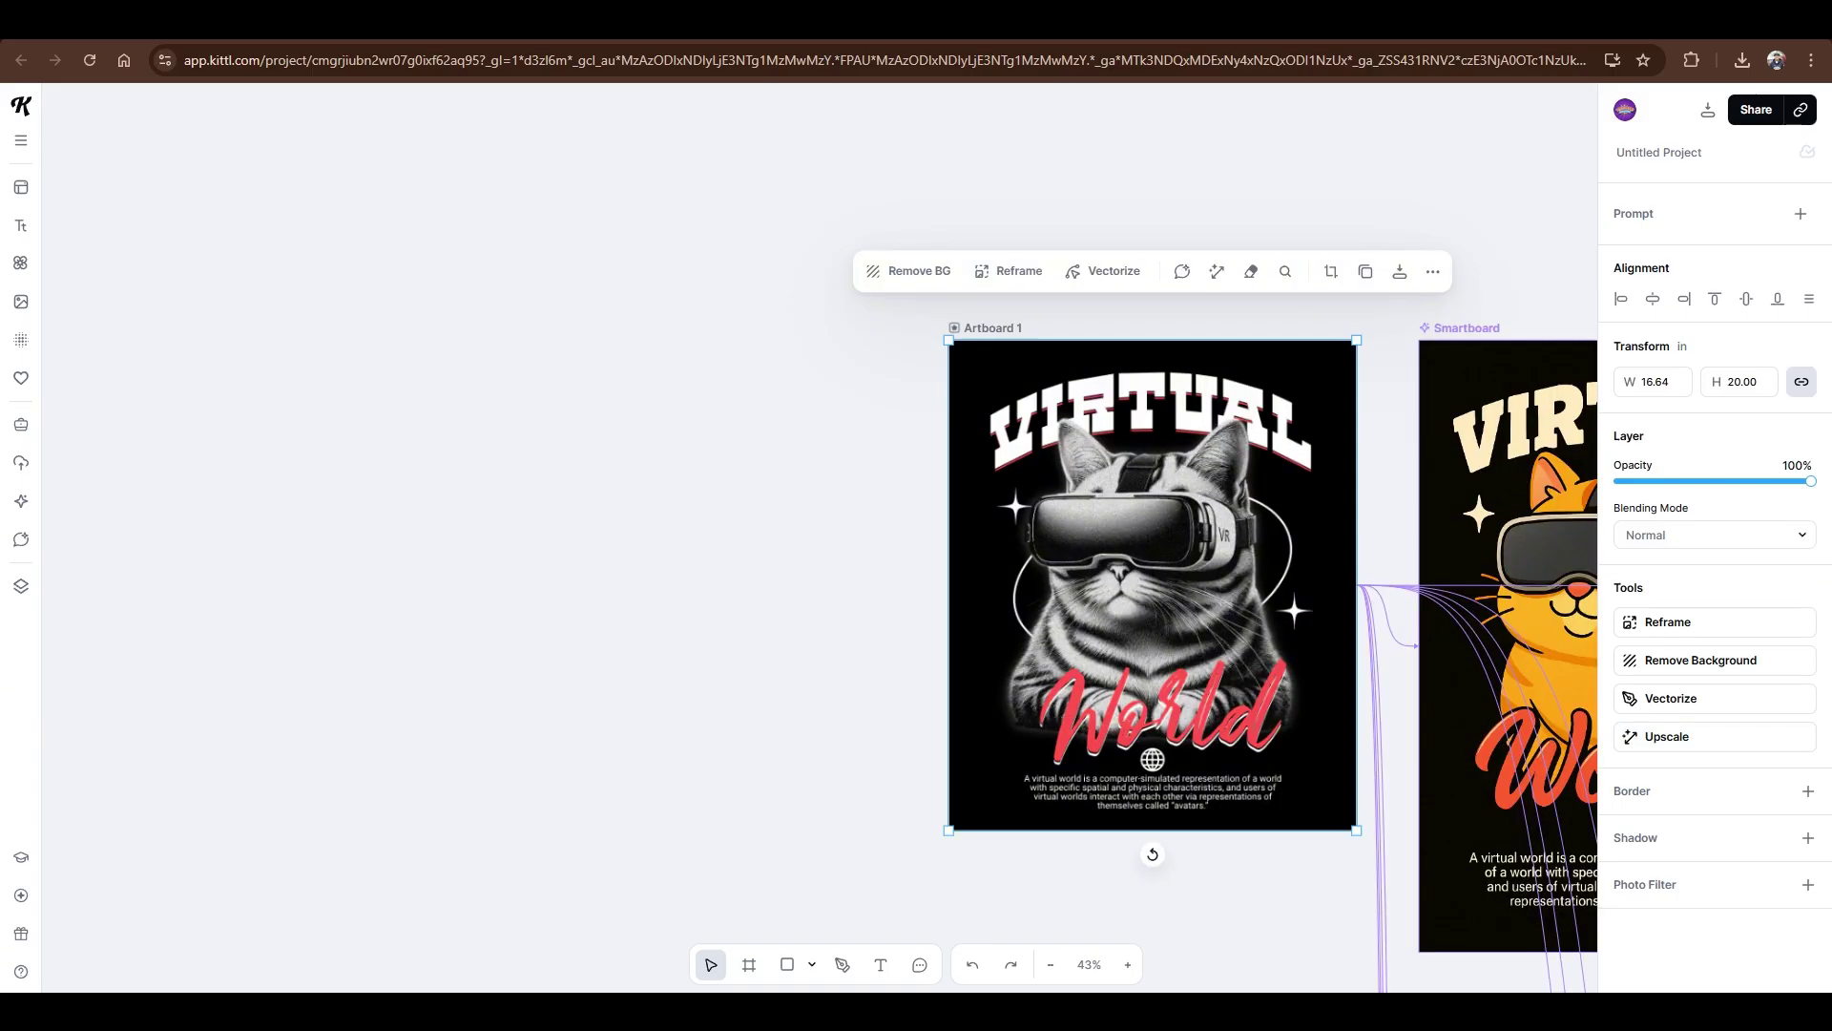
key(ctrl+v)
drag(891, 609, 678, 385)
drag(1232, 627, 613, 817)
drag(715, 325, 1259, 579)
scroll(1579, 626, up, 3)
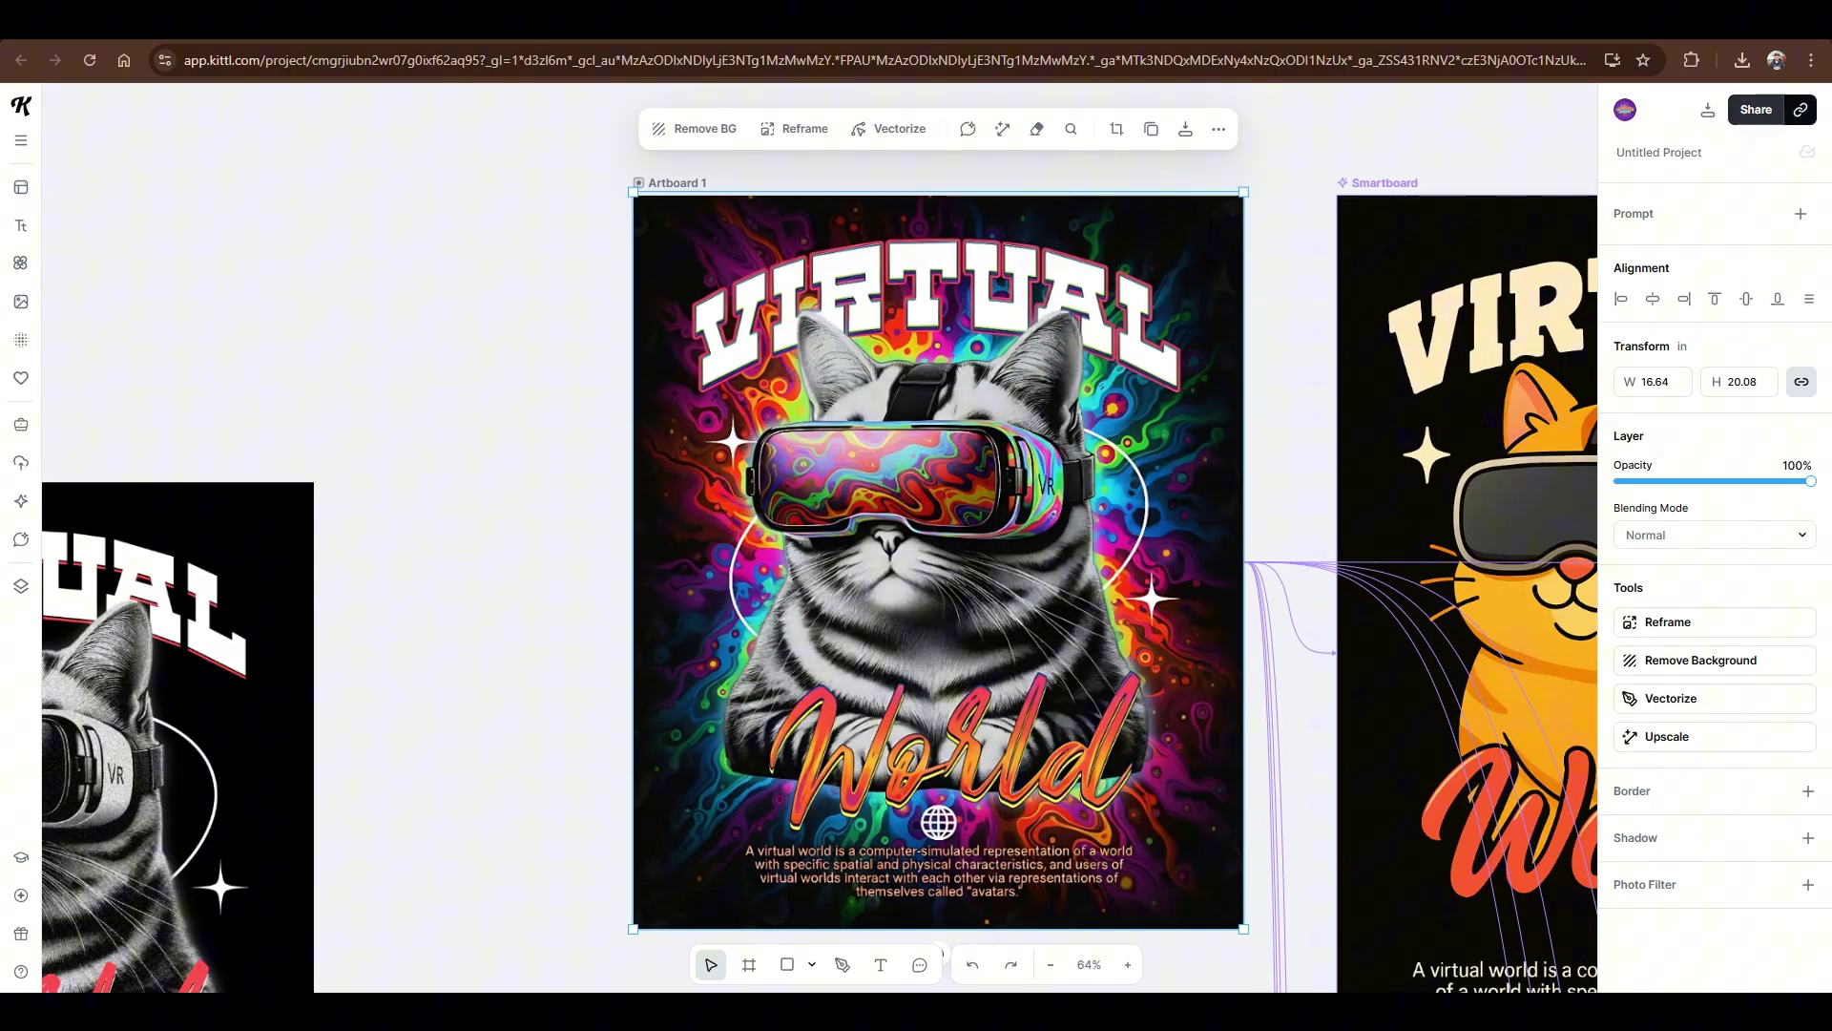
Step: Open the project's download options and limit the PNG export to Artboard 1
click(1707, 109)
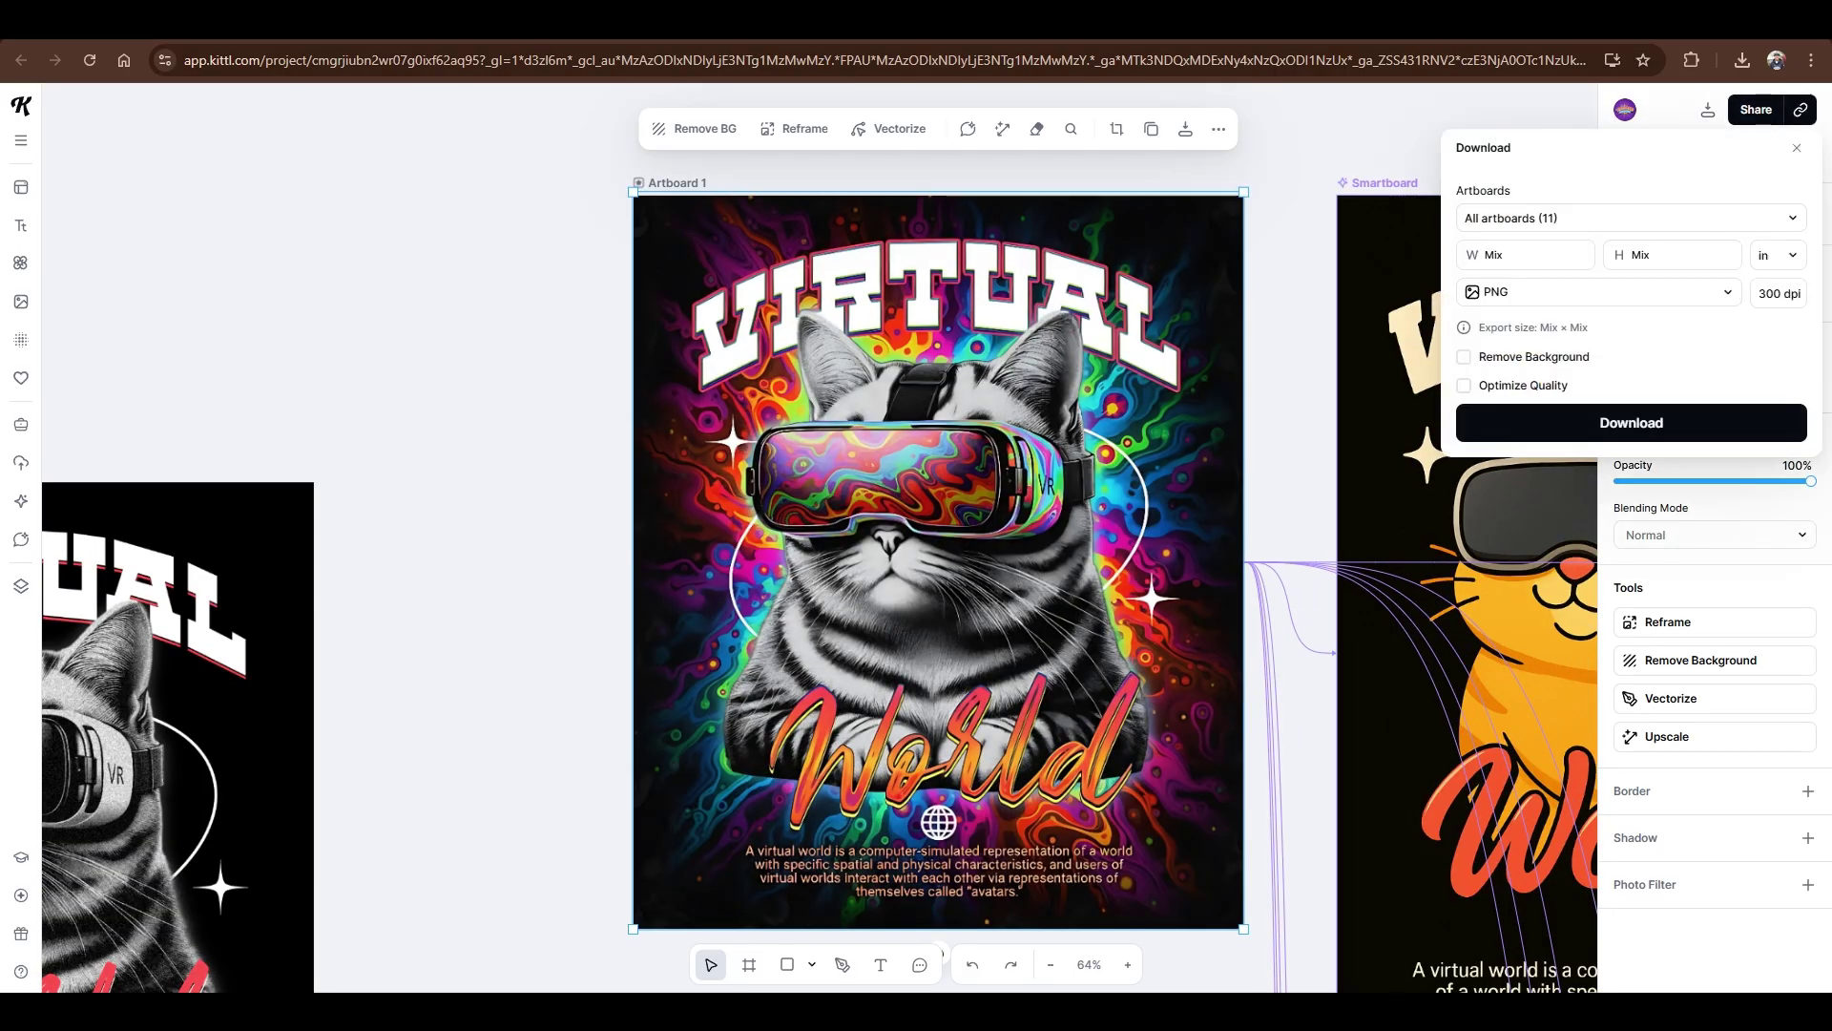
click(1540, 217)
click(1774, 277)
click(1774, 340)
click(1631, 217)
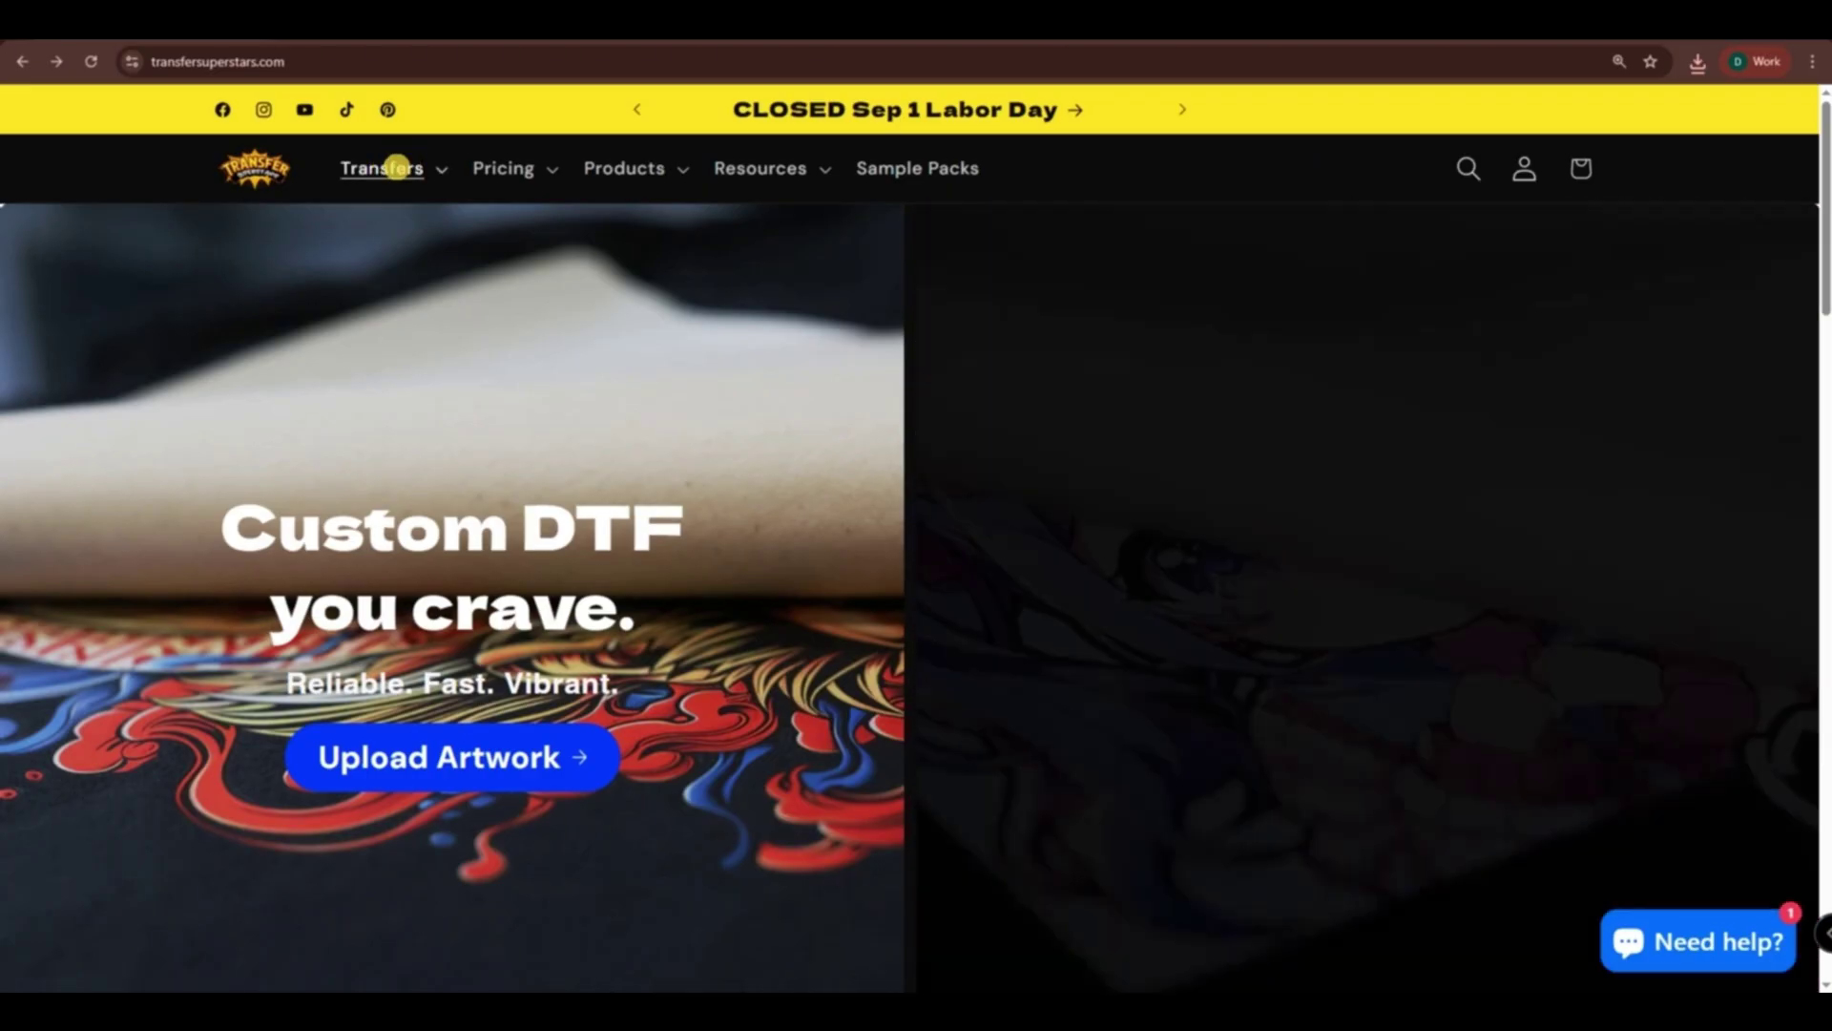
Step: Switch to the Transfer Superstars site, open the DTF Transfer Gang Sheet Builder page, preview the sheet sizes and select 22 in X 12 in
click(391, 168)
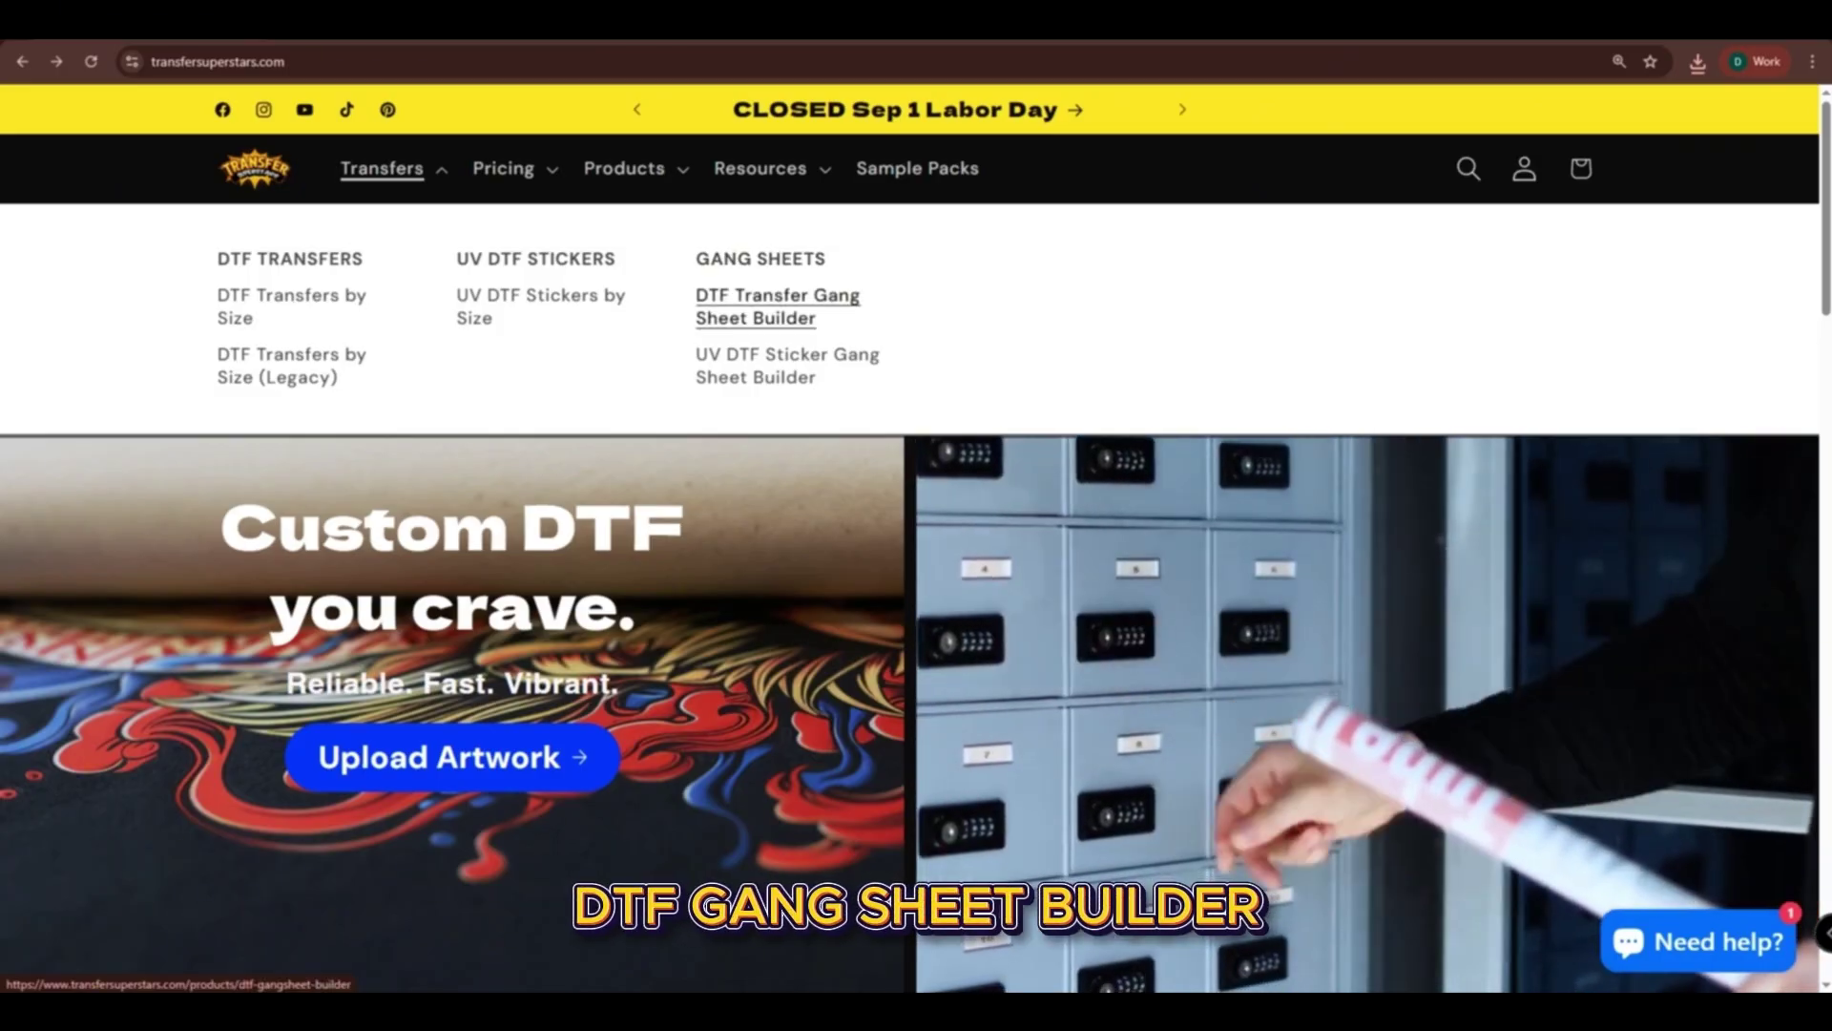
click(766, 318)
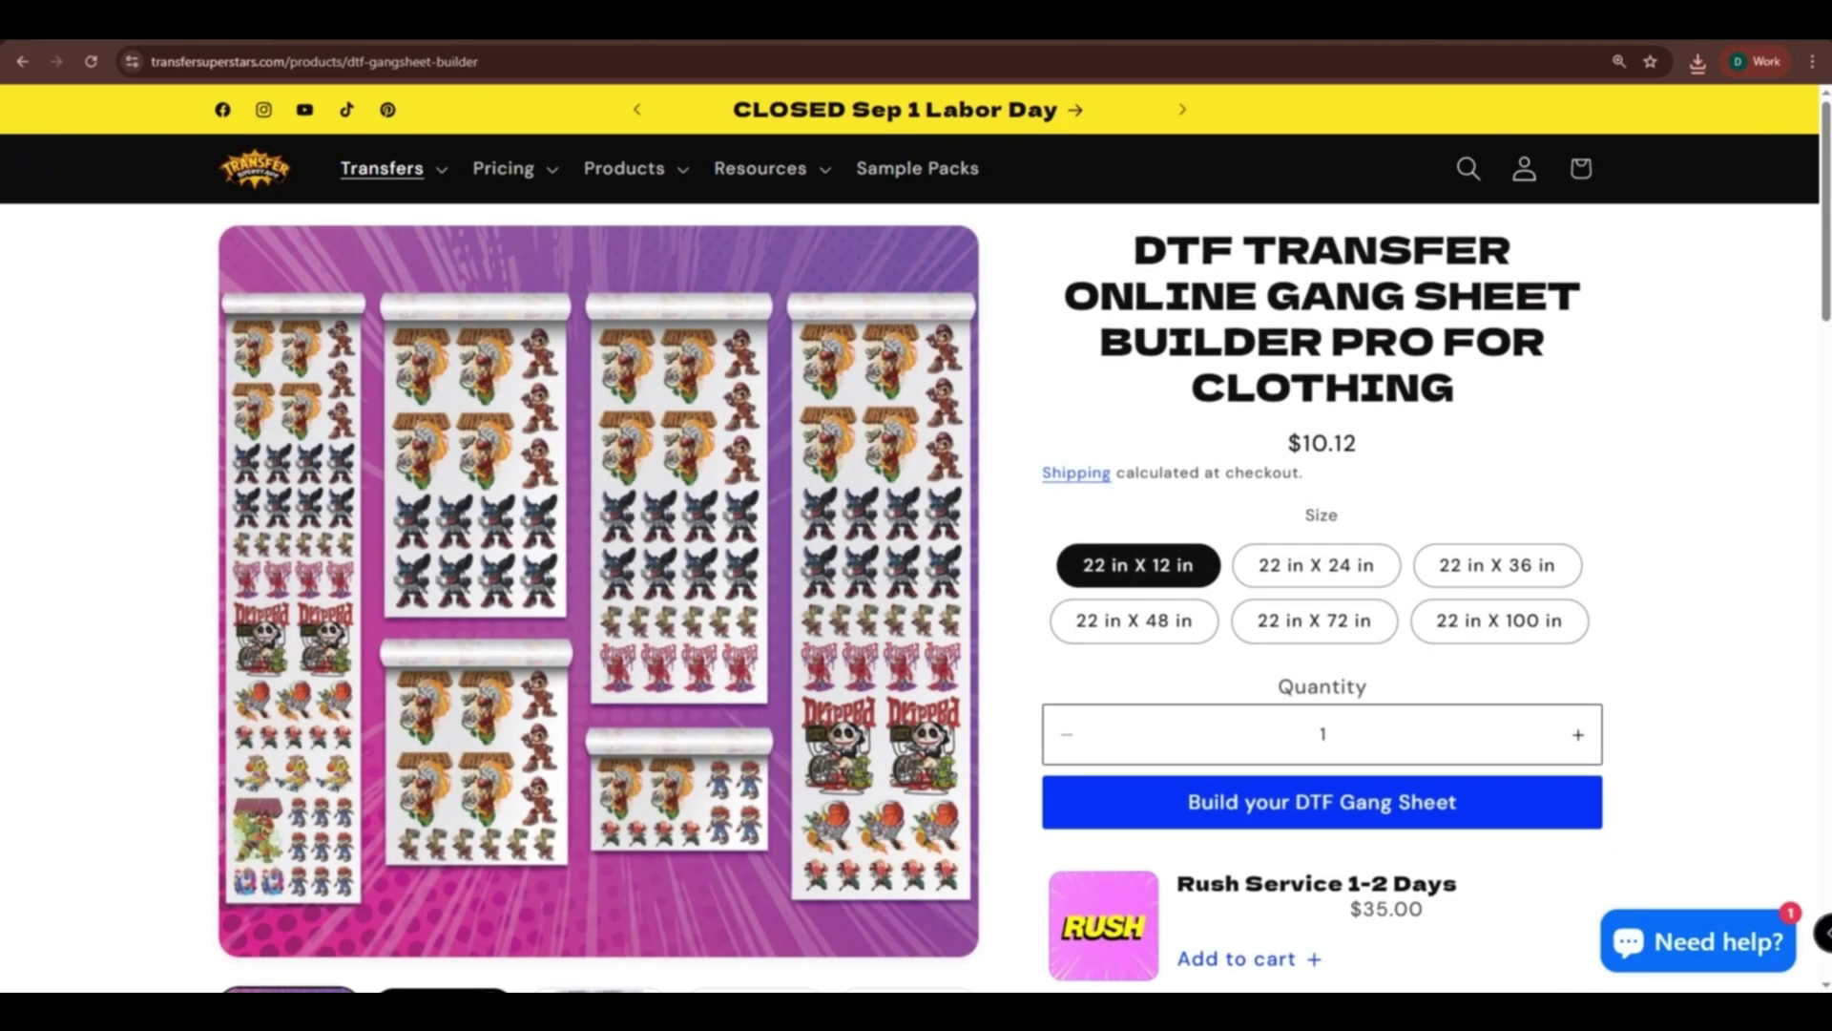
click(1315, 565)
click(1497, 565)
click(1162, 625)
click(1313, 622)
click(1499, 621)
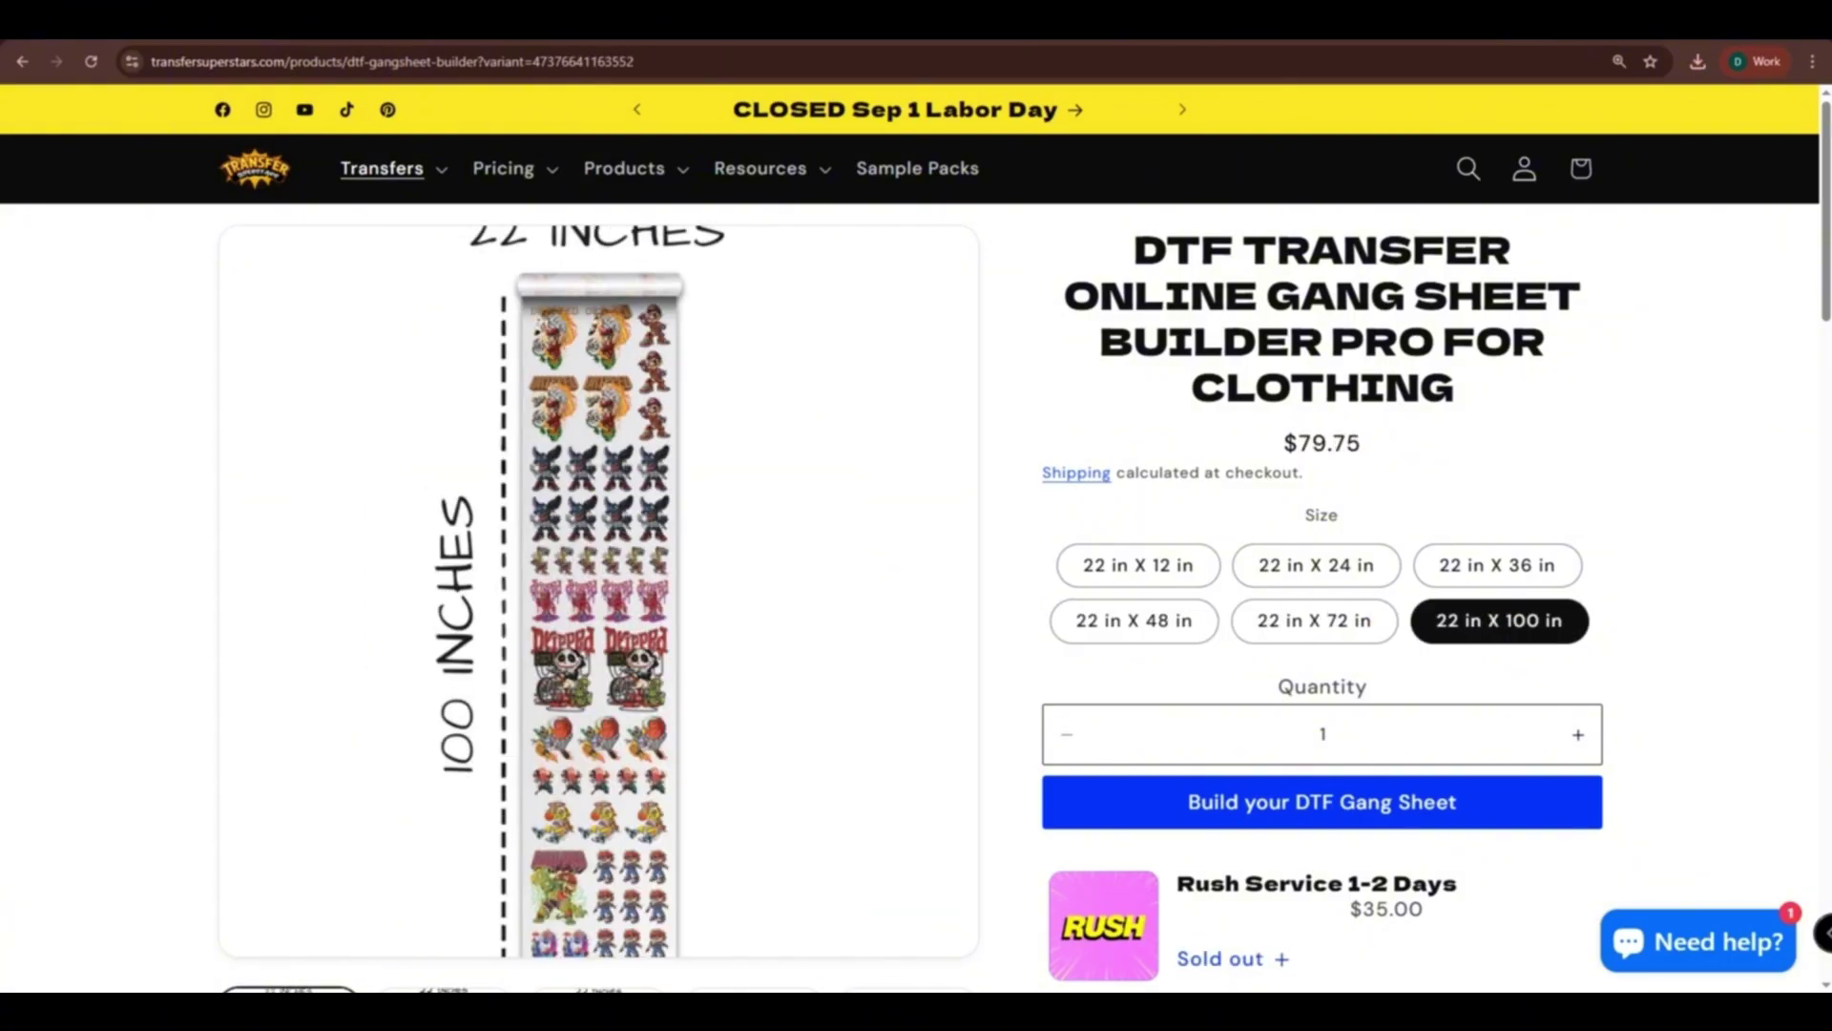
click(1155, 571)
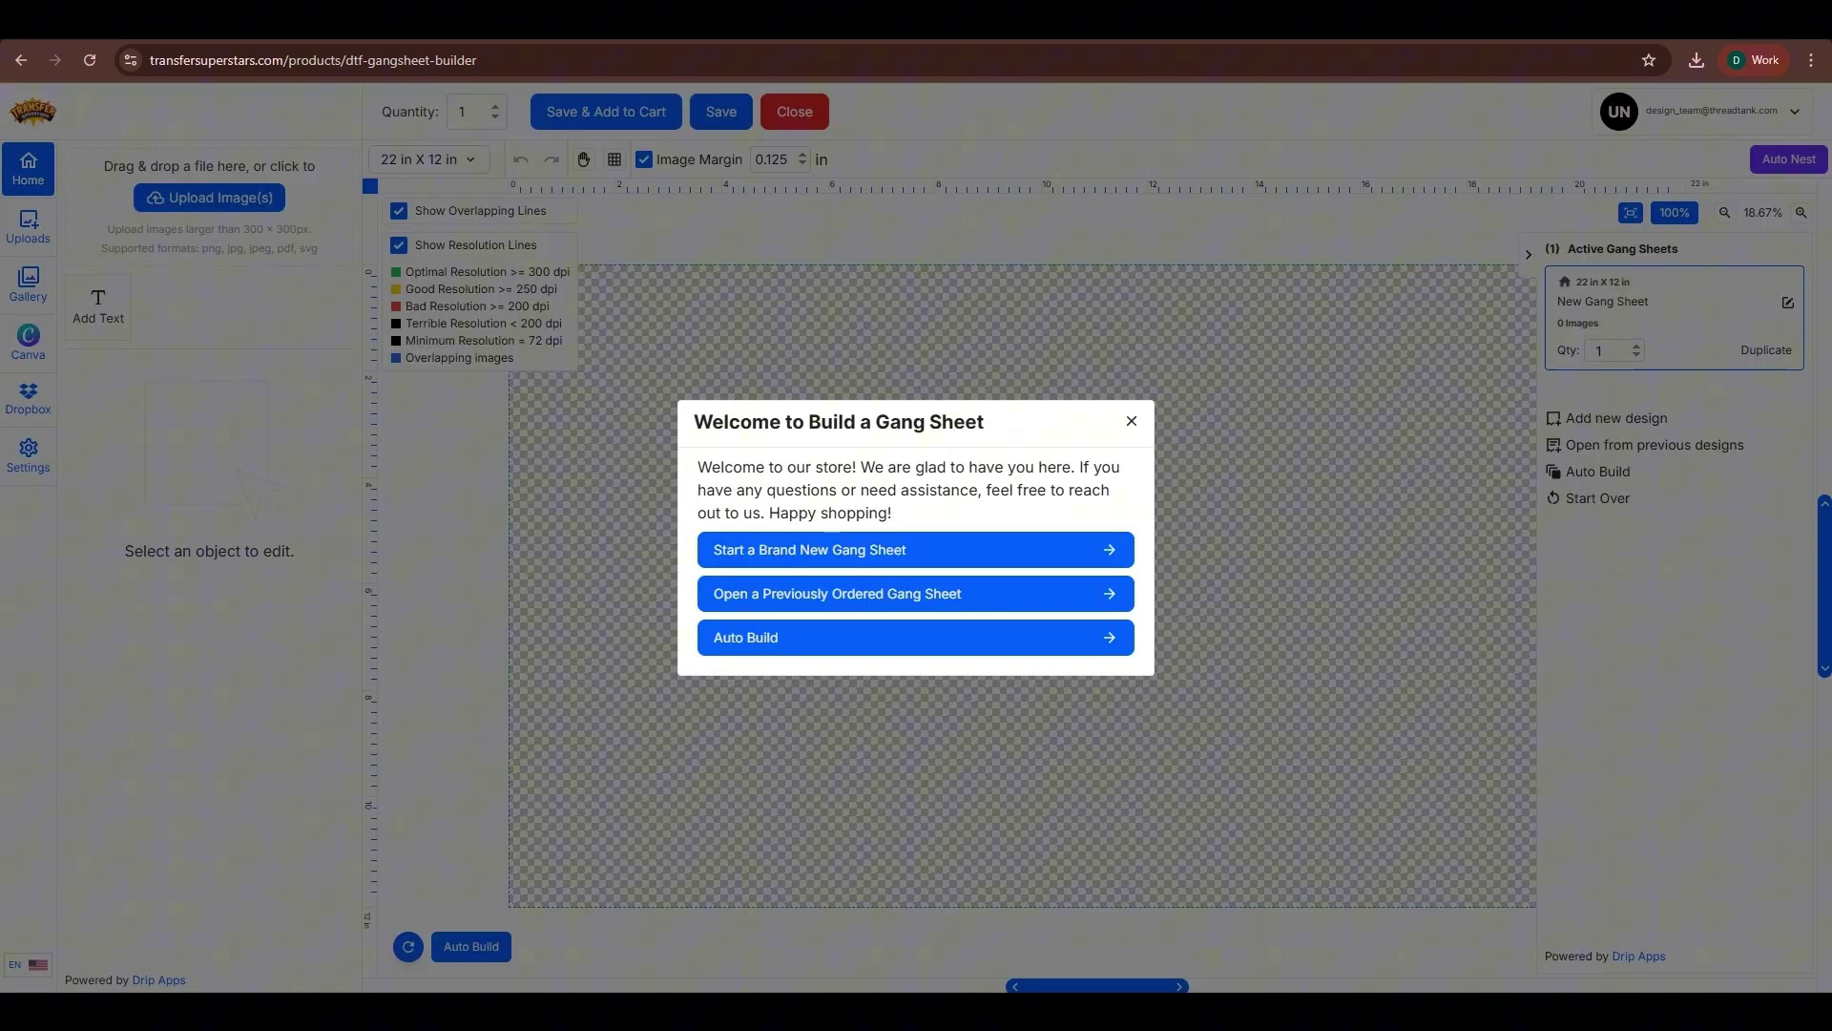
Step: Start a brand new gang sheet and add the psychedelic "Virtual World" cat design to it
click(1022, 548)
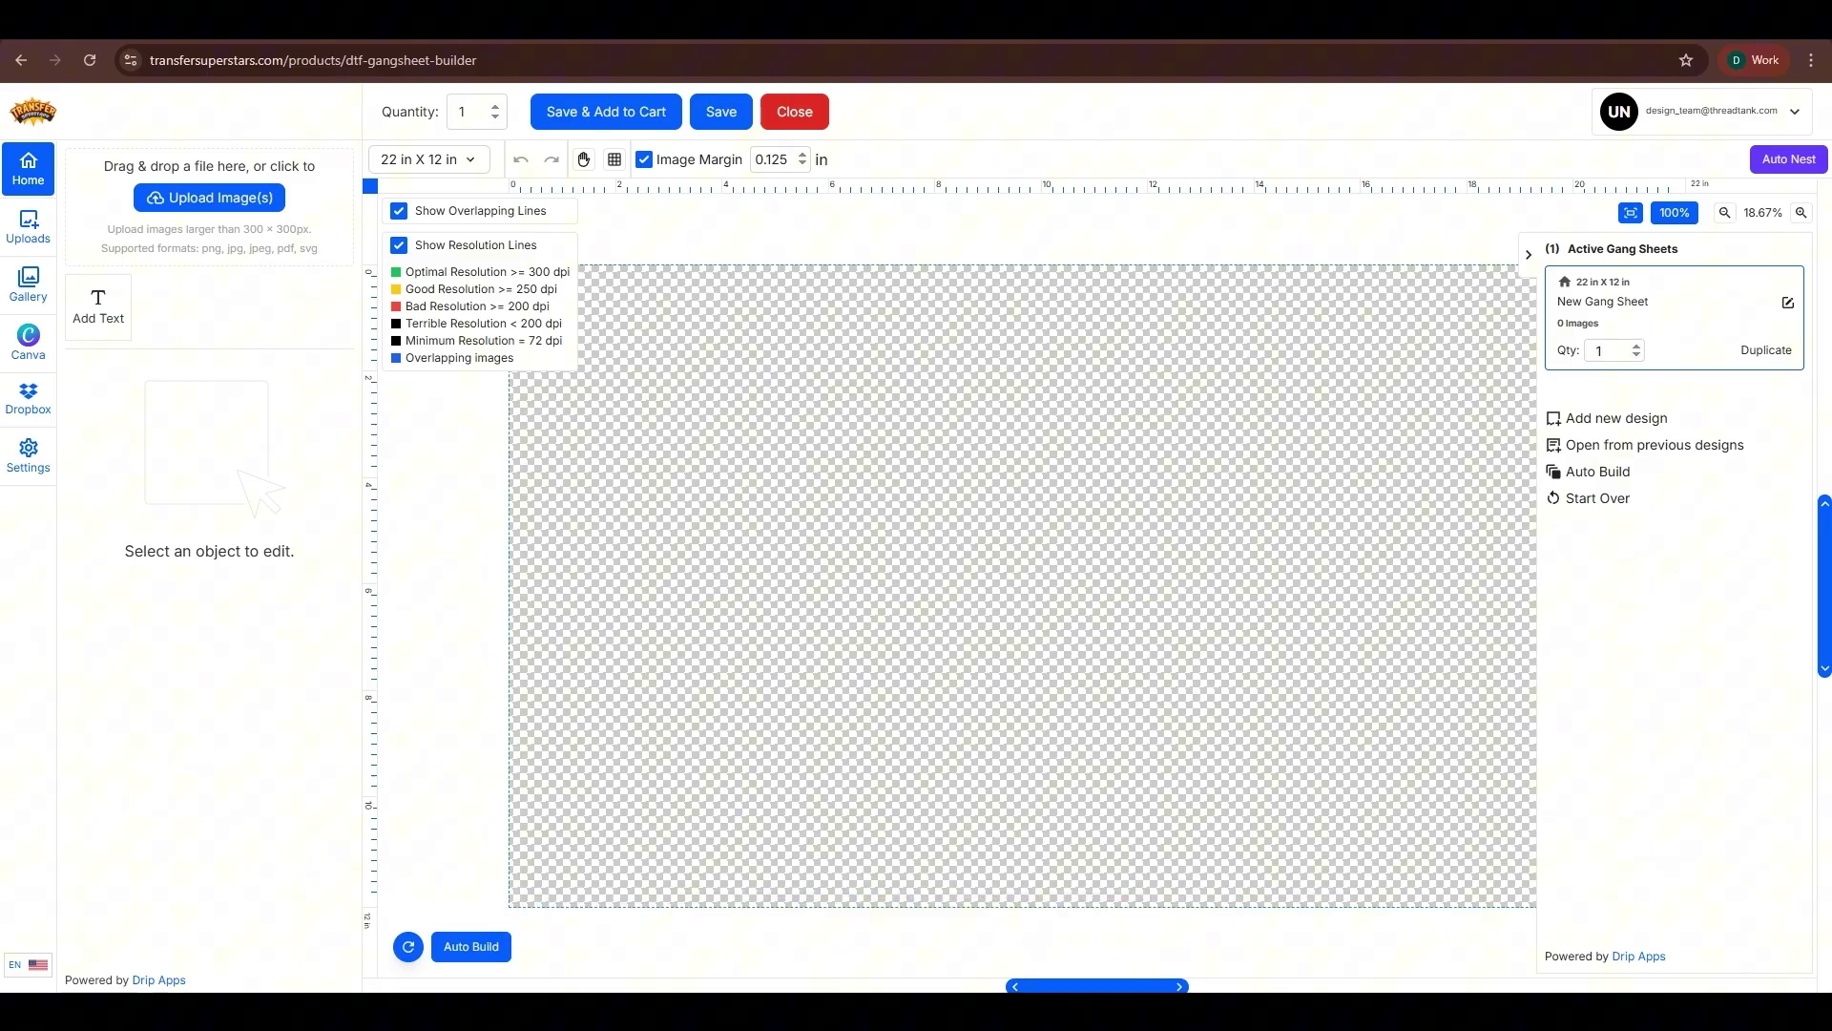
drag(1145, 531, 936, 531)
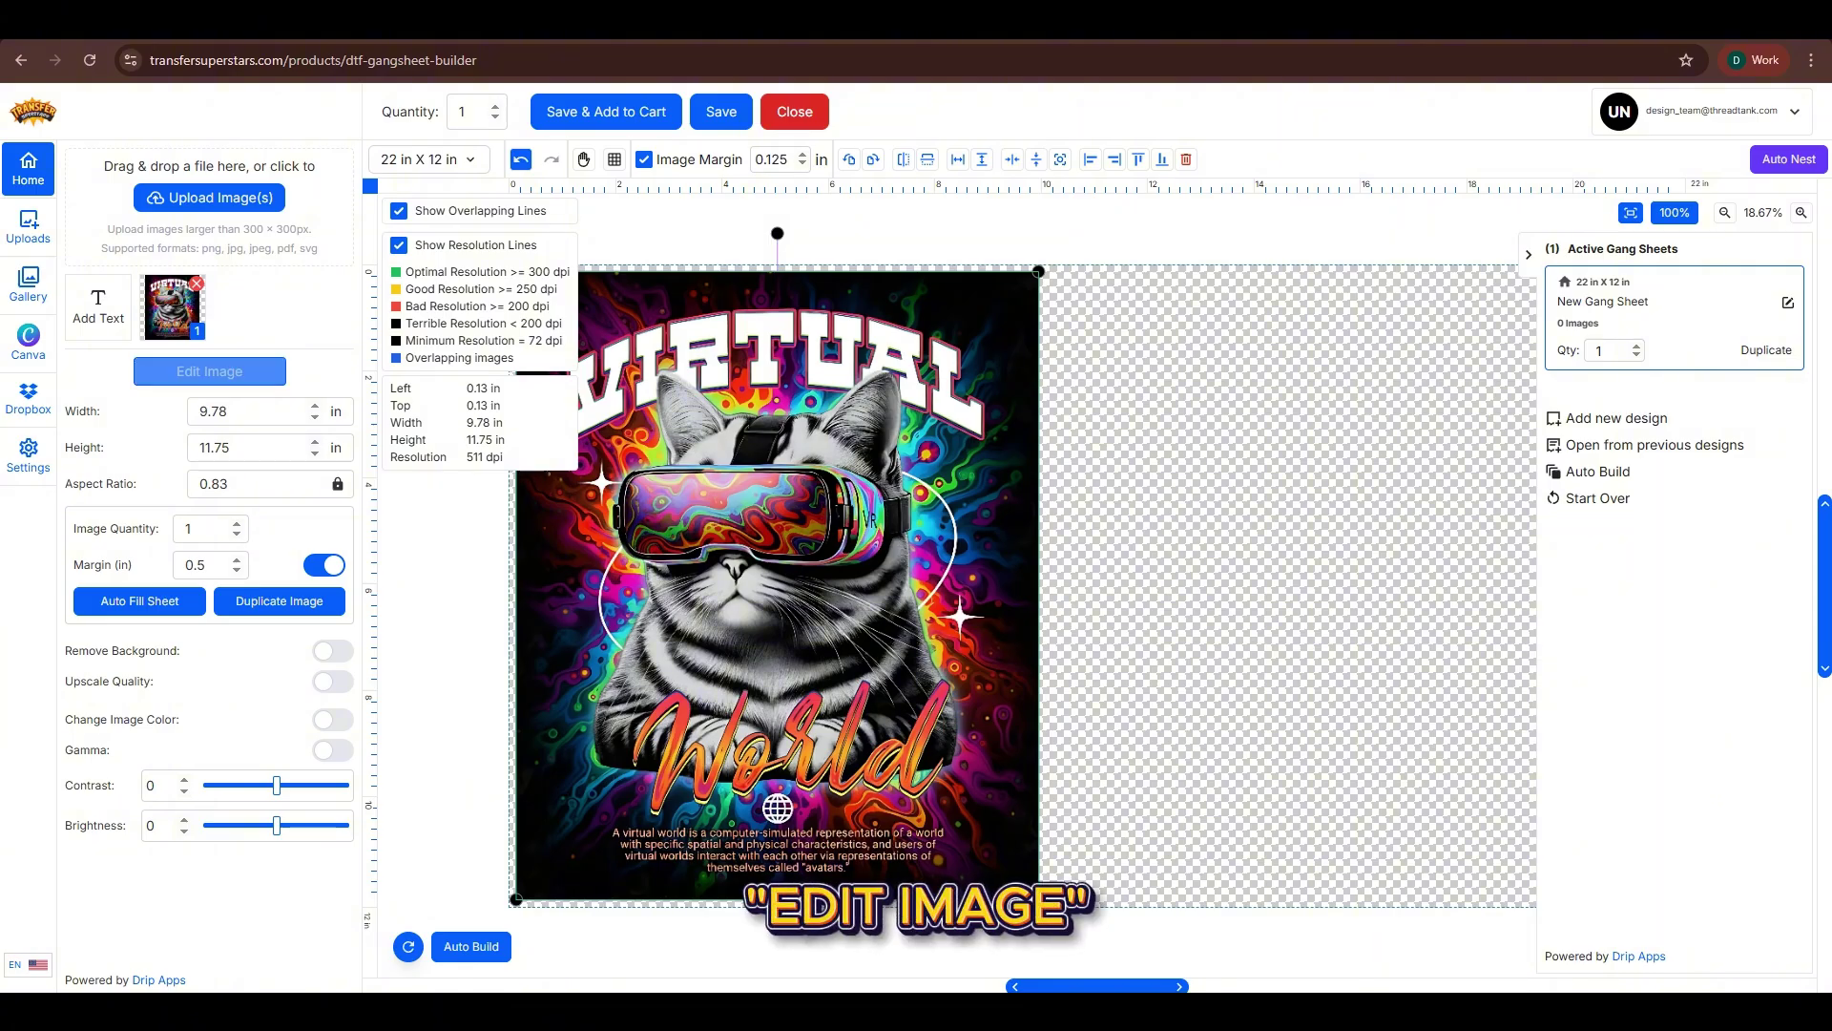
Step: Knock out black (#000000) from the cat design using the image editor's Color Tools at tolerance 70, and apply the edit
click(209, 371)
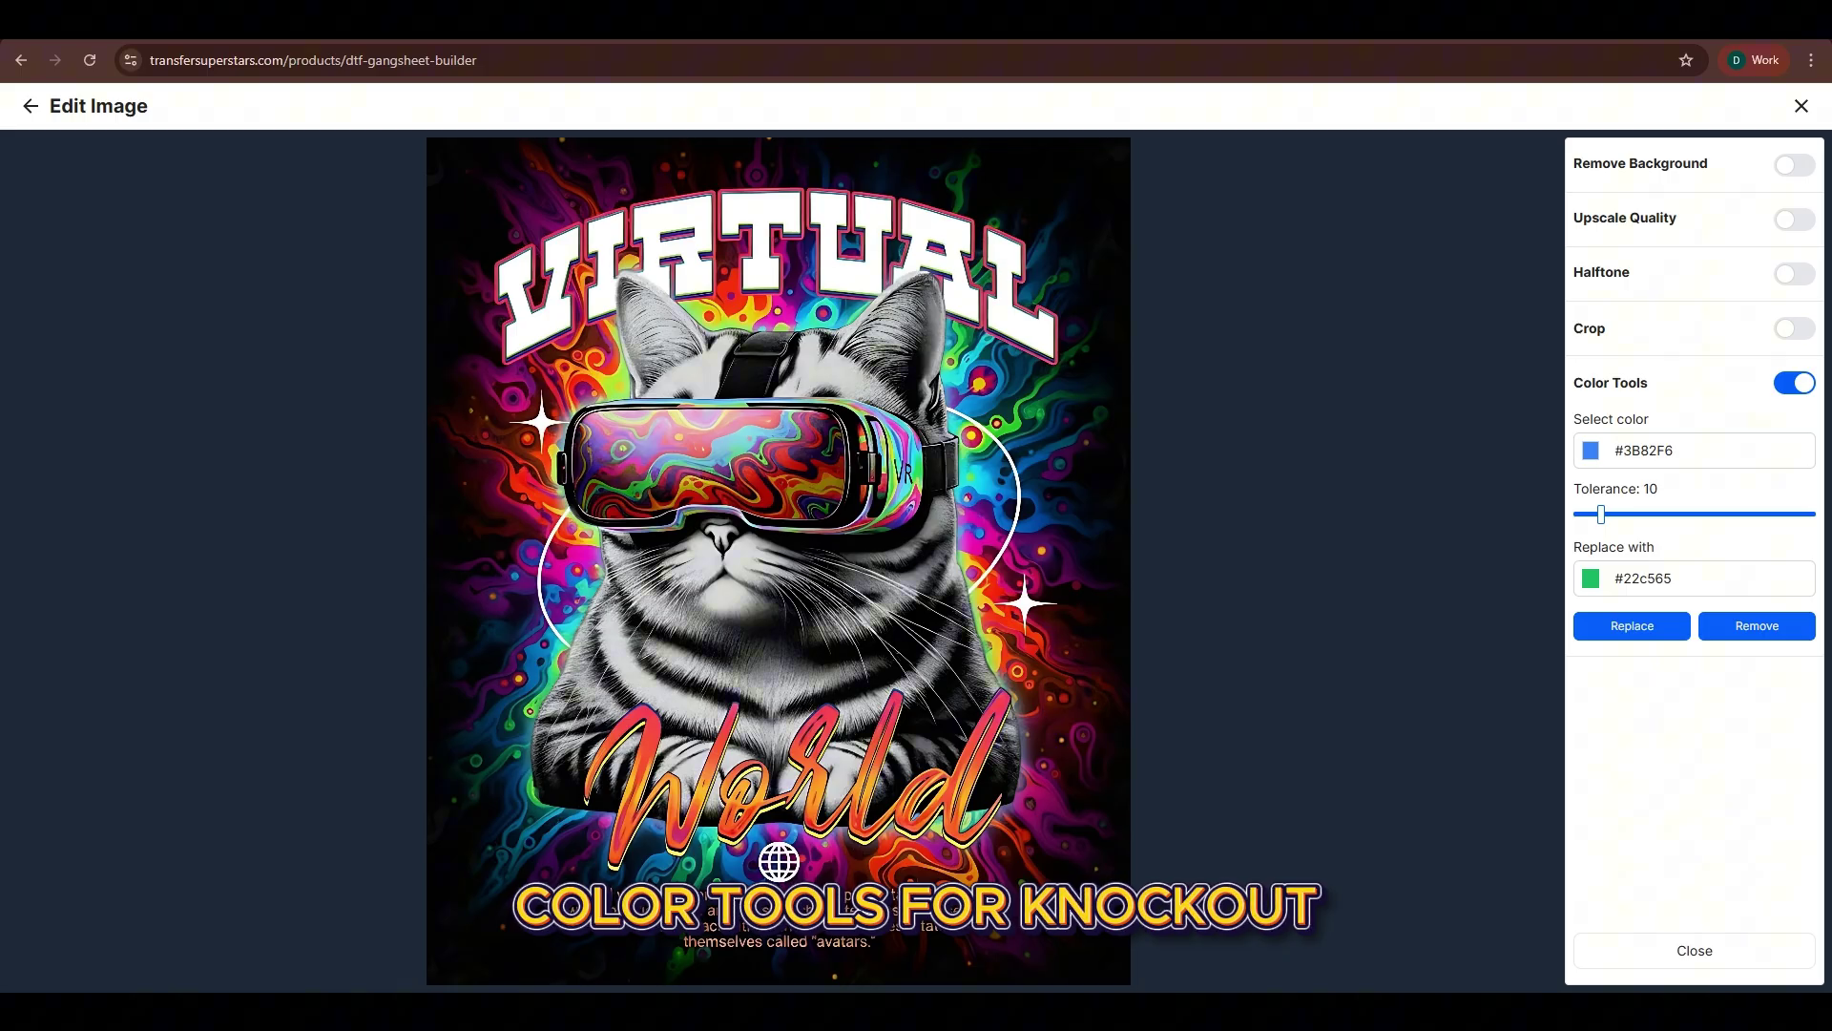
click(1591, 449)
click(1701, 601)
drag(1602, 514, 1741, 515)
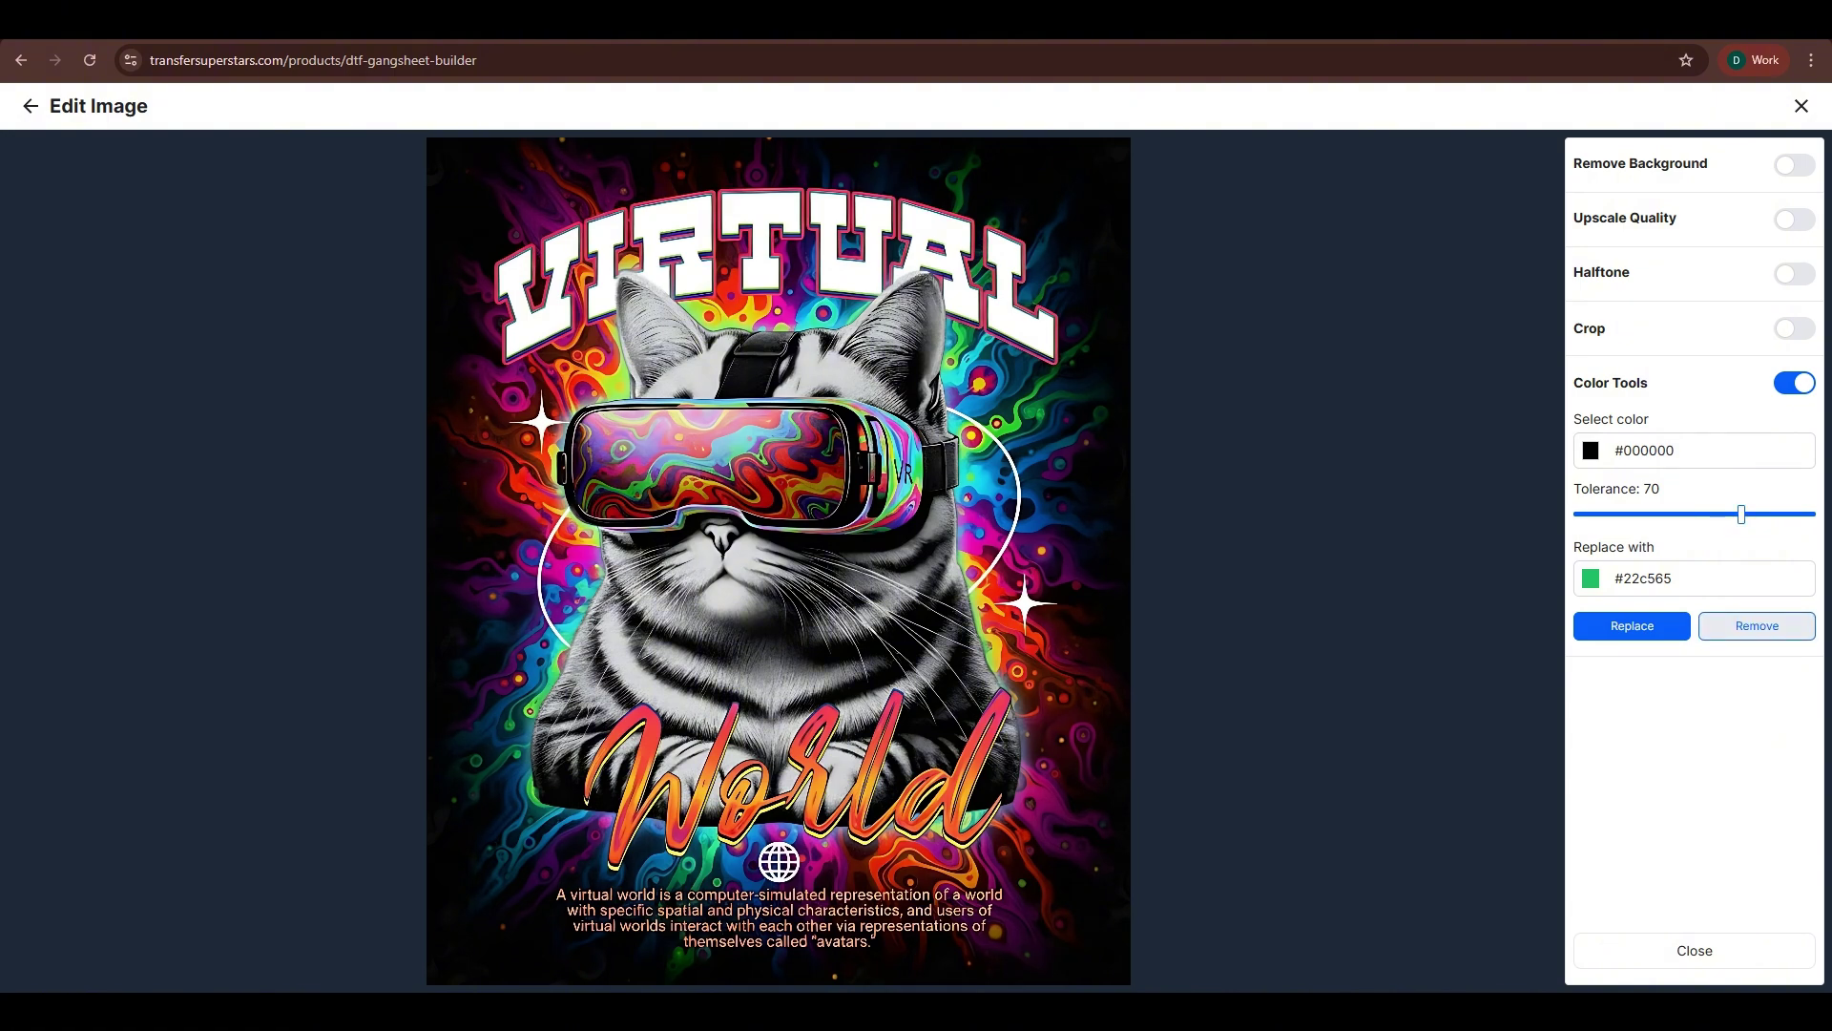
click(1757, 626)
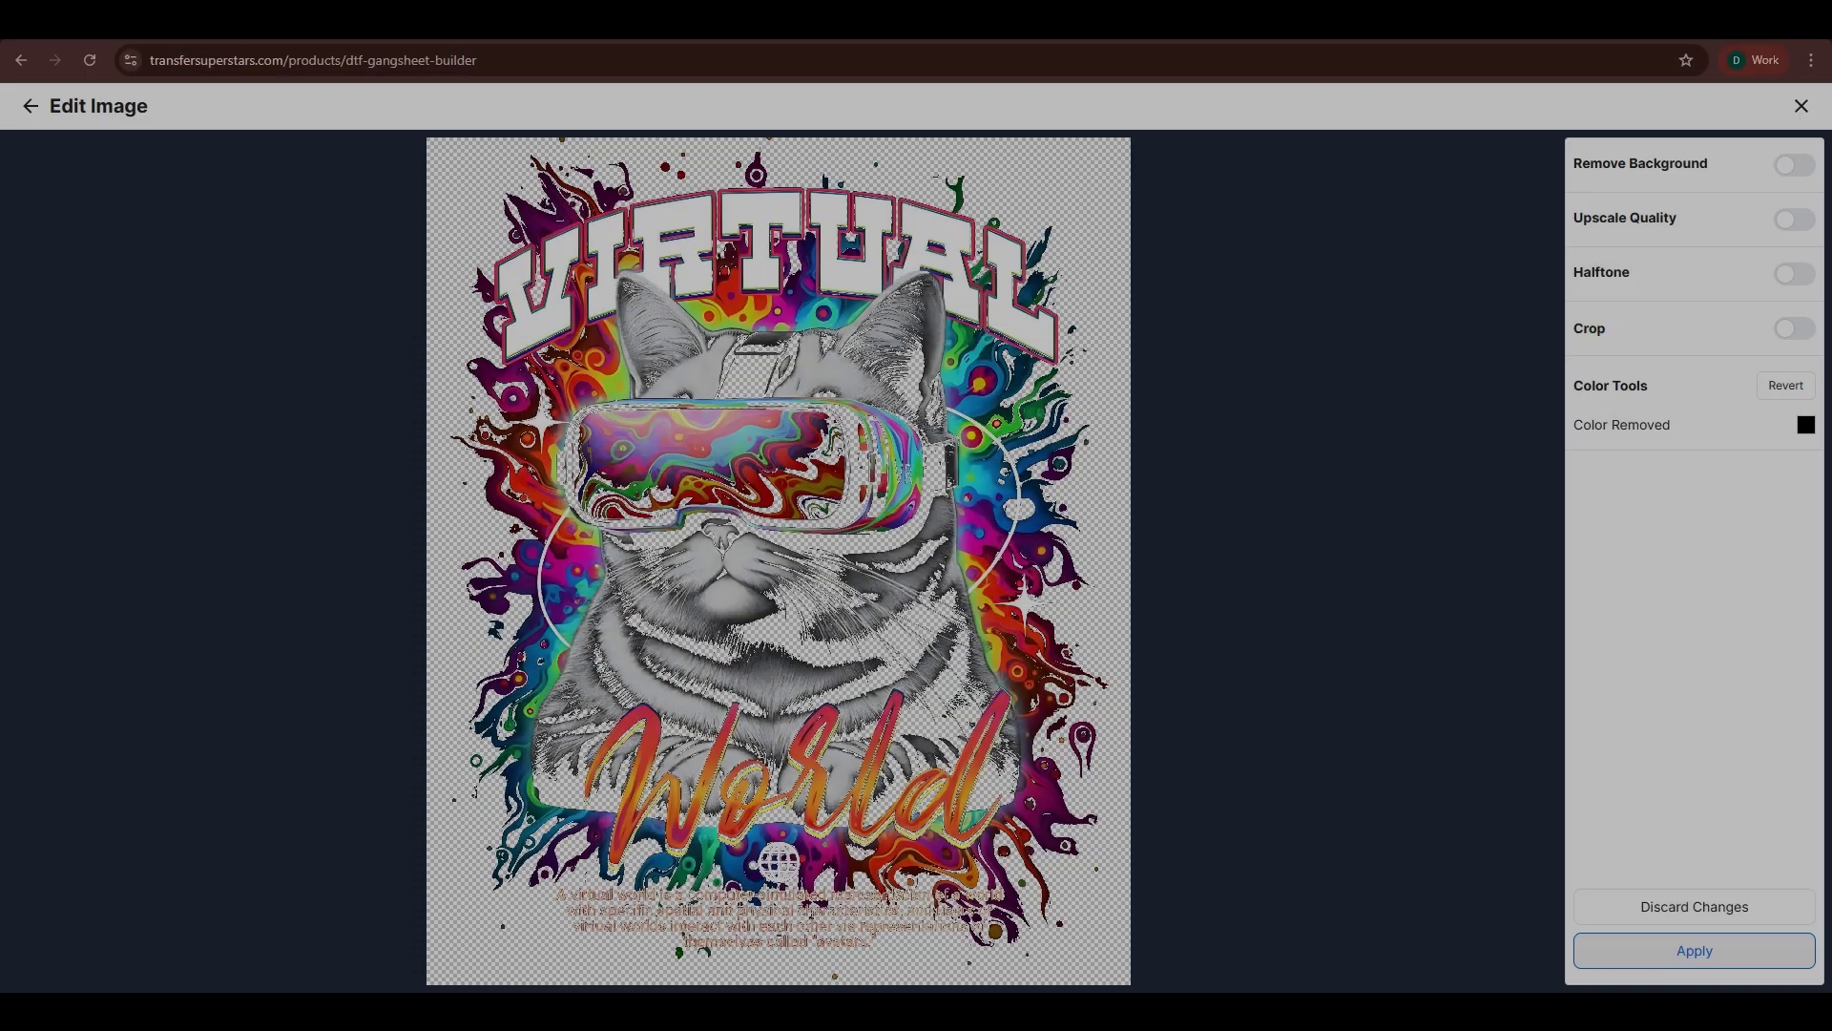
click(1693, 950)
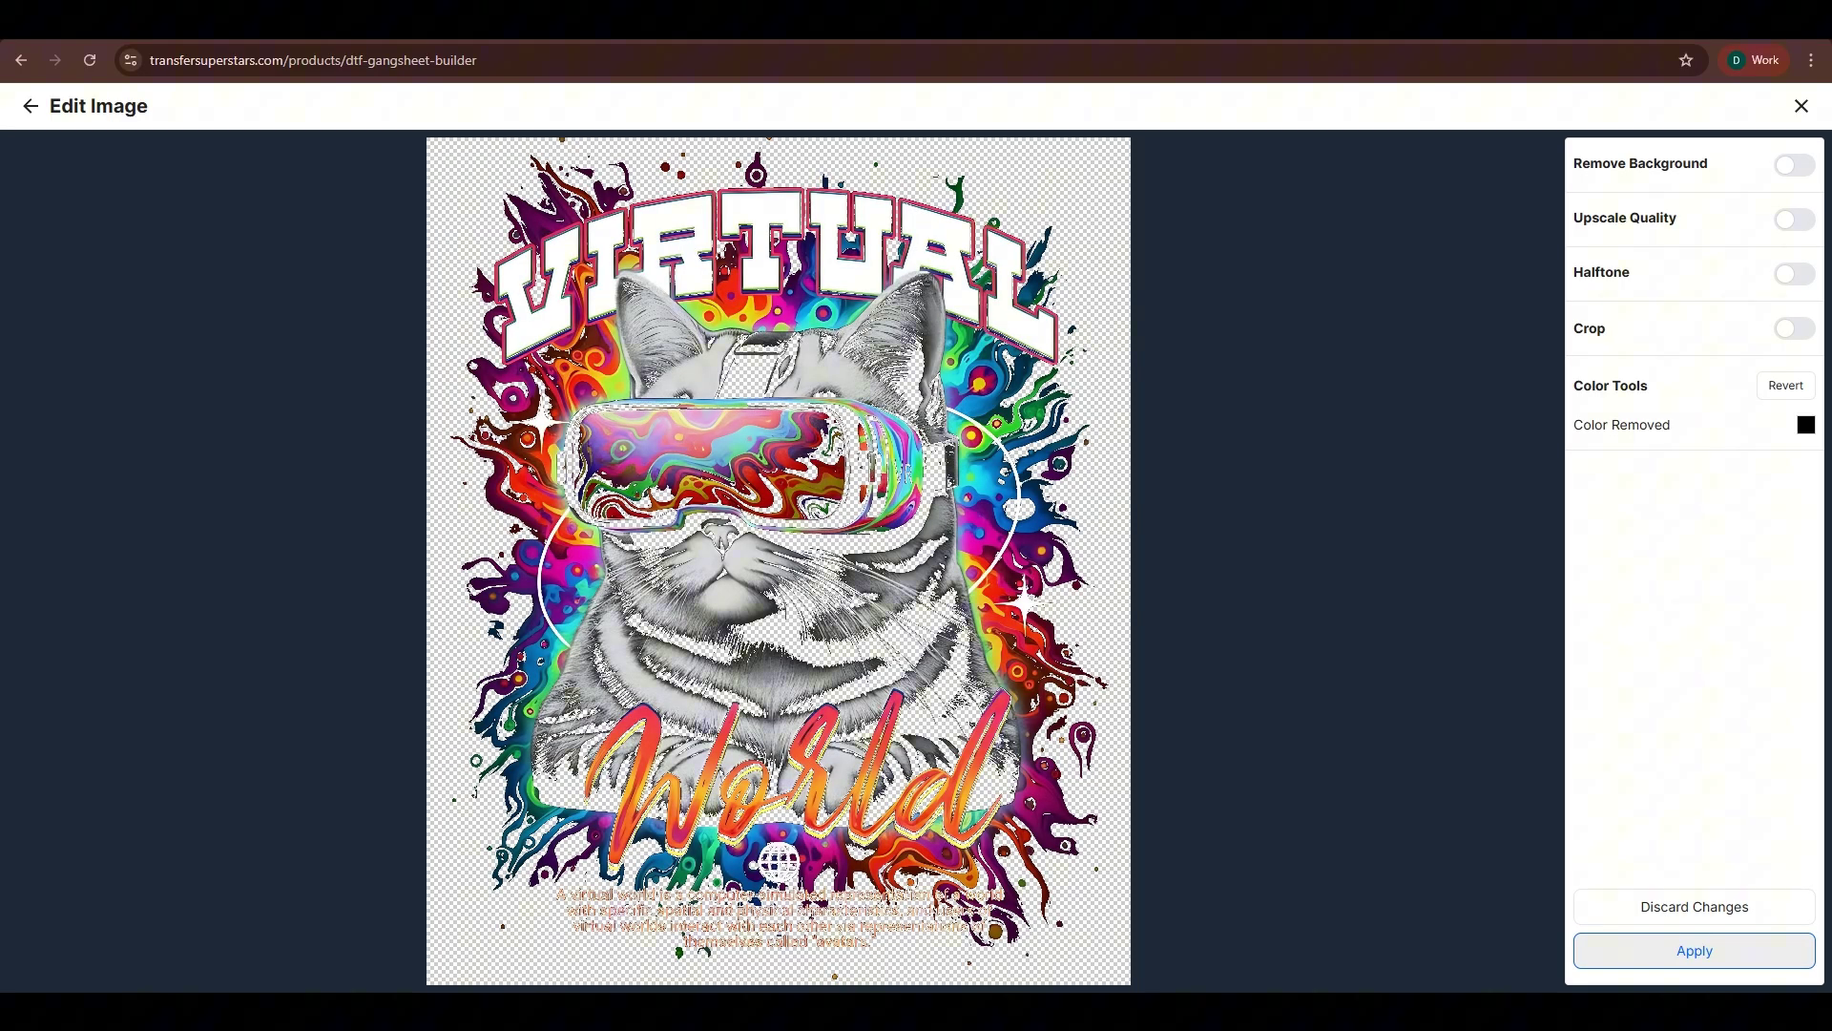
click(1690, 946)
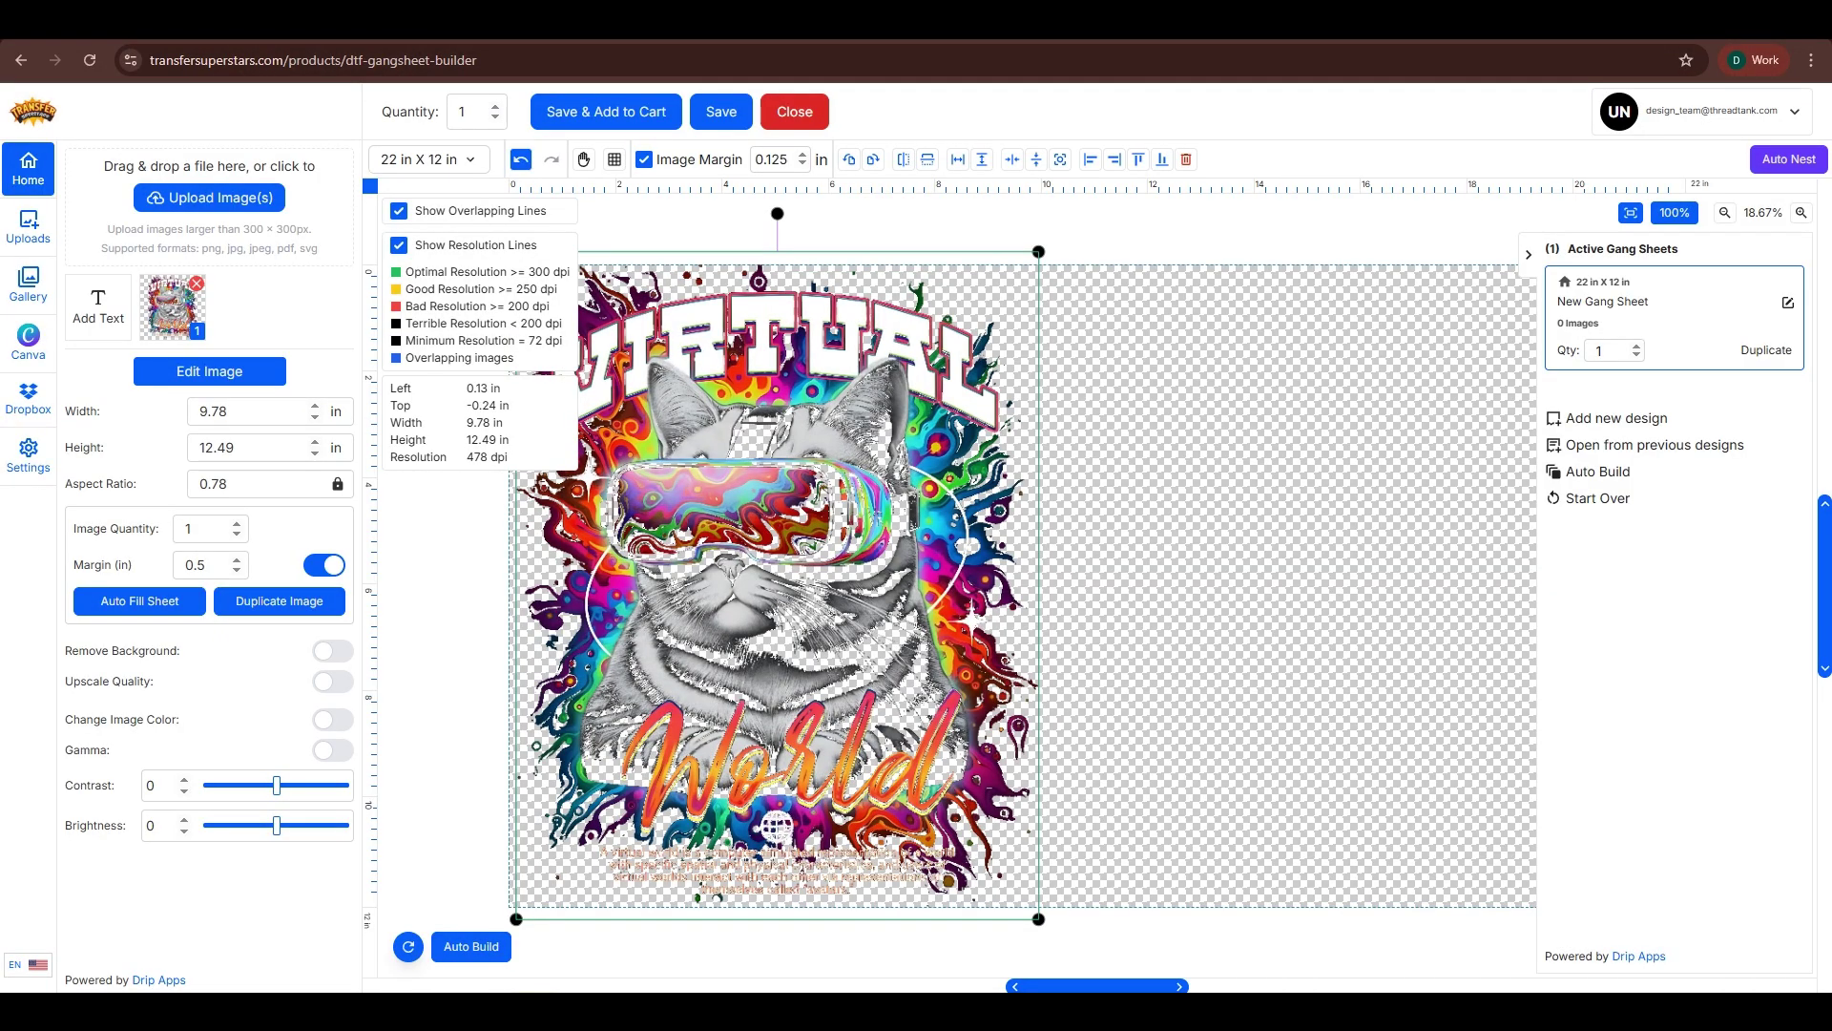
Step: Preview the knocked-out cat design on black and gray visual aid backgrounds, then return the artboard to transparent
click(27, 455)
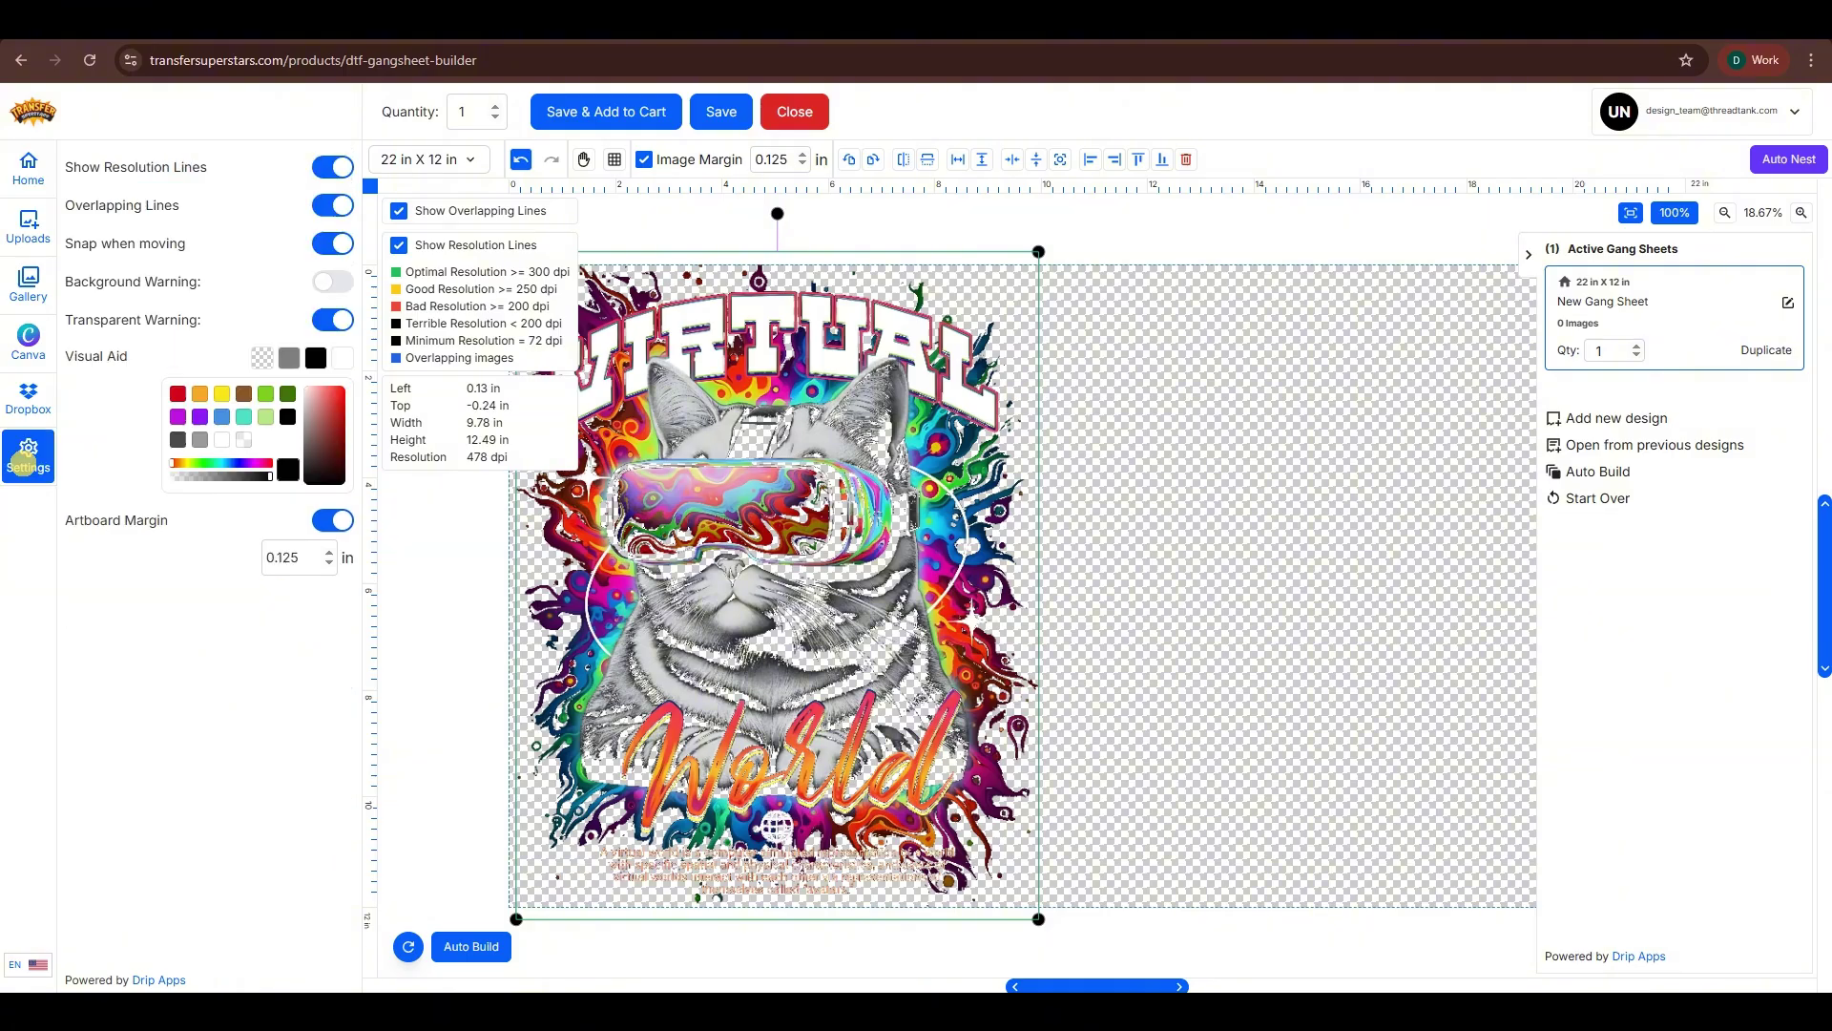
click(314, 357)
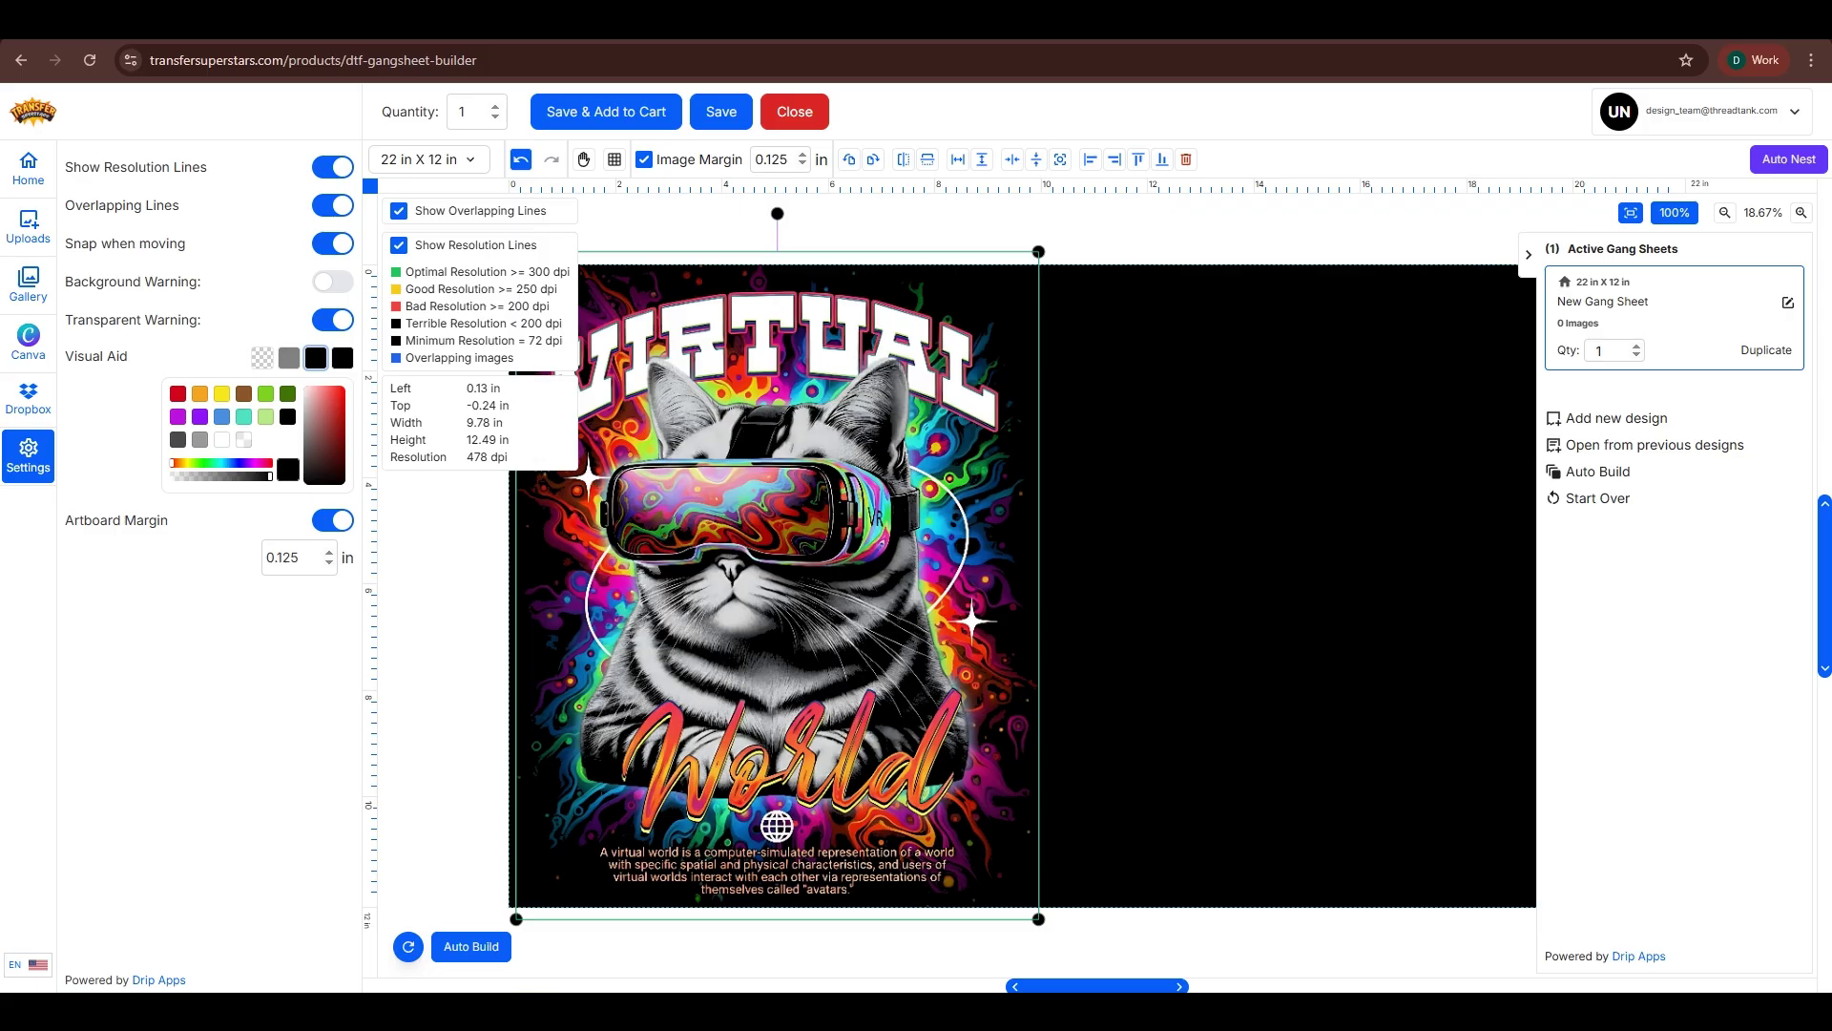
click(289, 357)
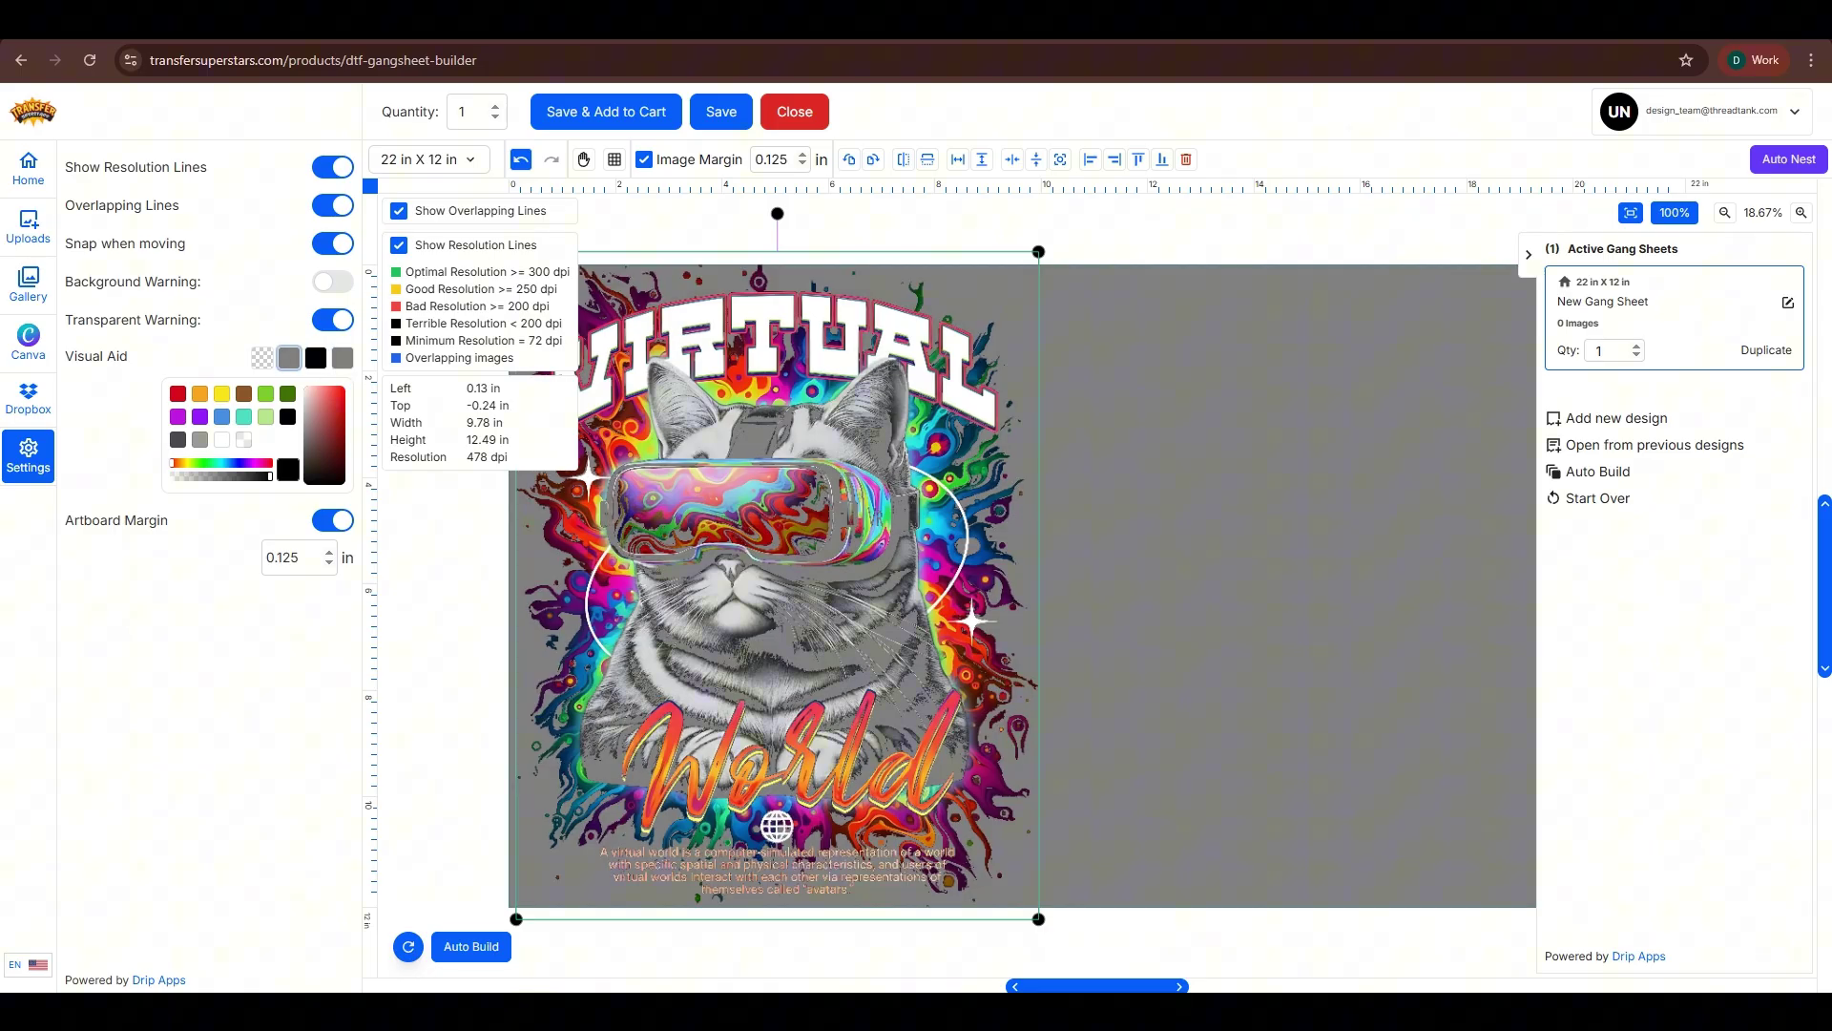
click(315, 357)
click(261, 357)
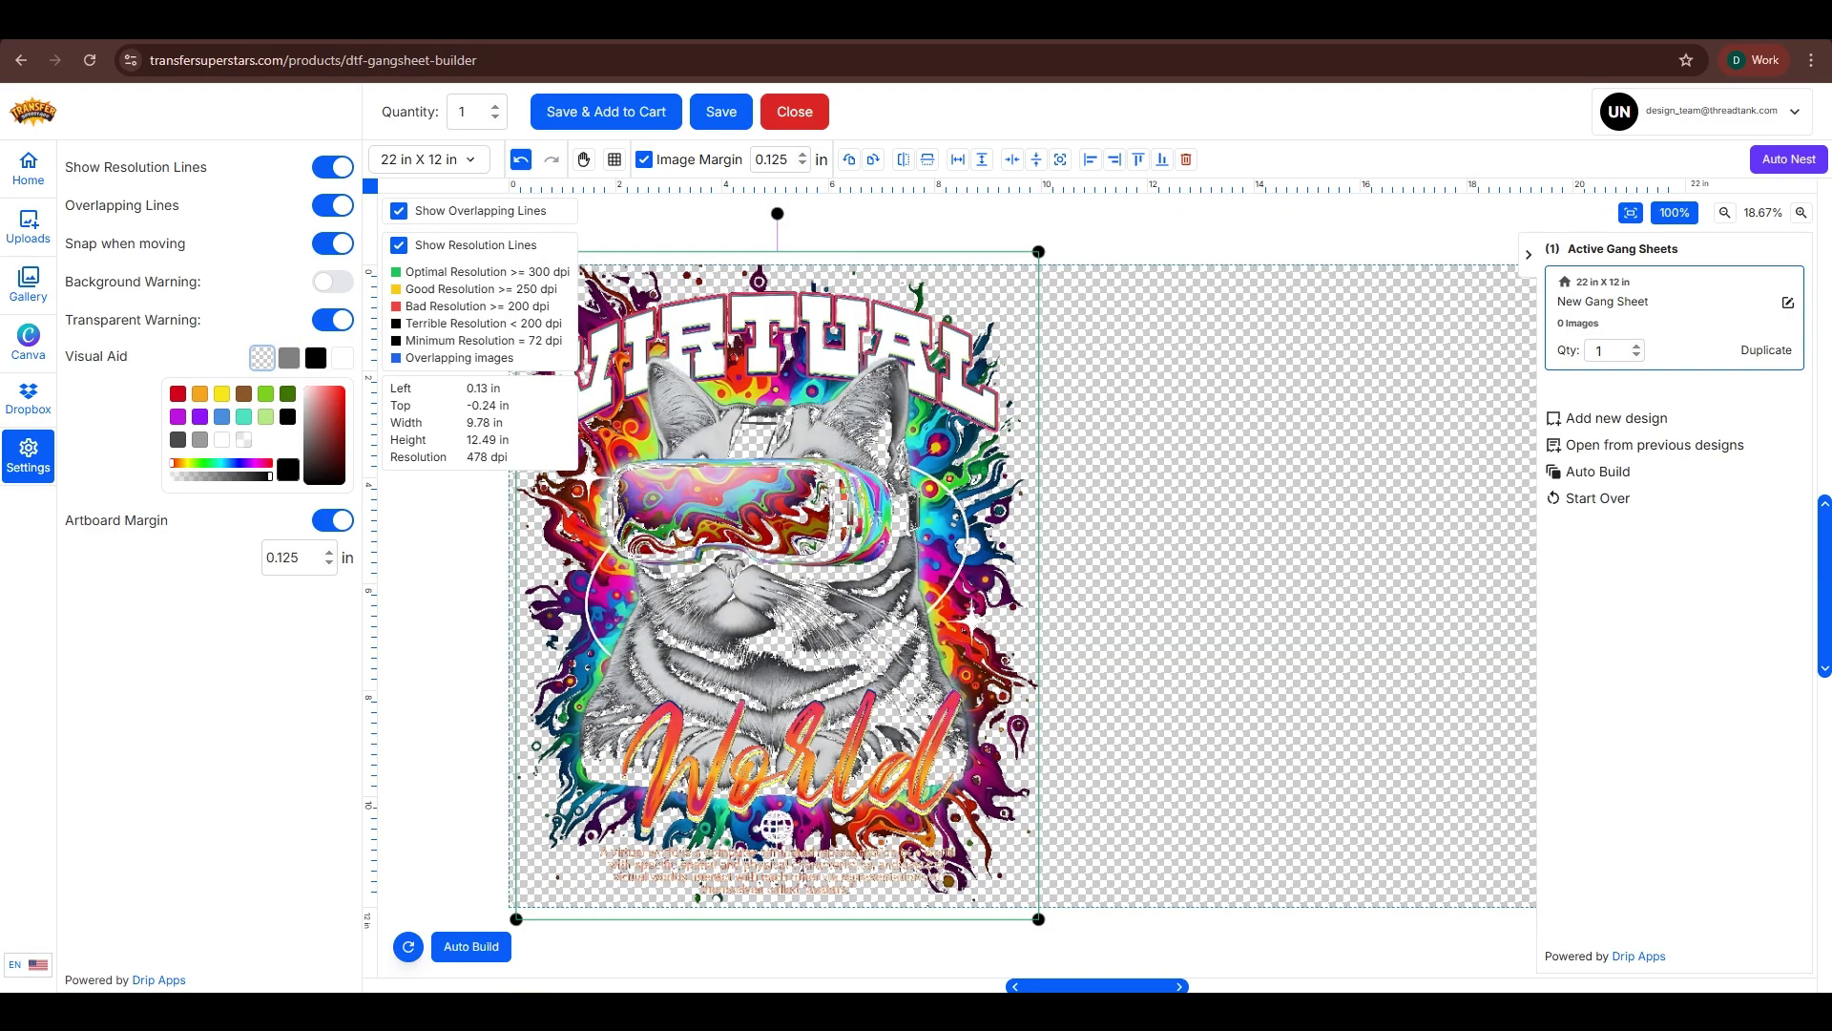
click(315, 357)
click(261, 357)
Step: Apply a halftone with density 50 and angle 45 to the cat design in the image editor
click(28, 168)
click(209, 371)
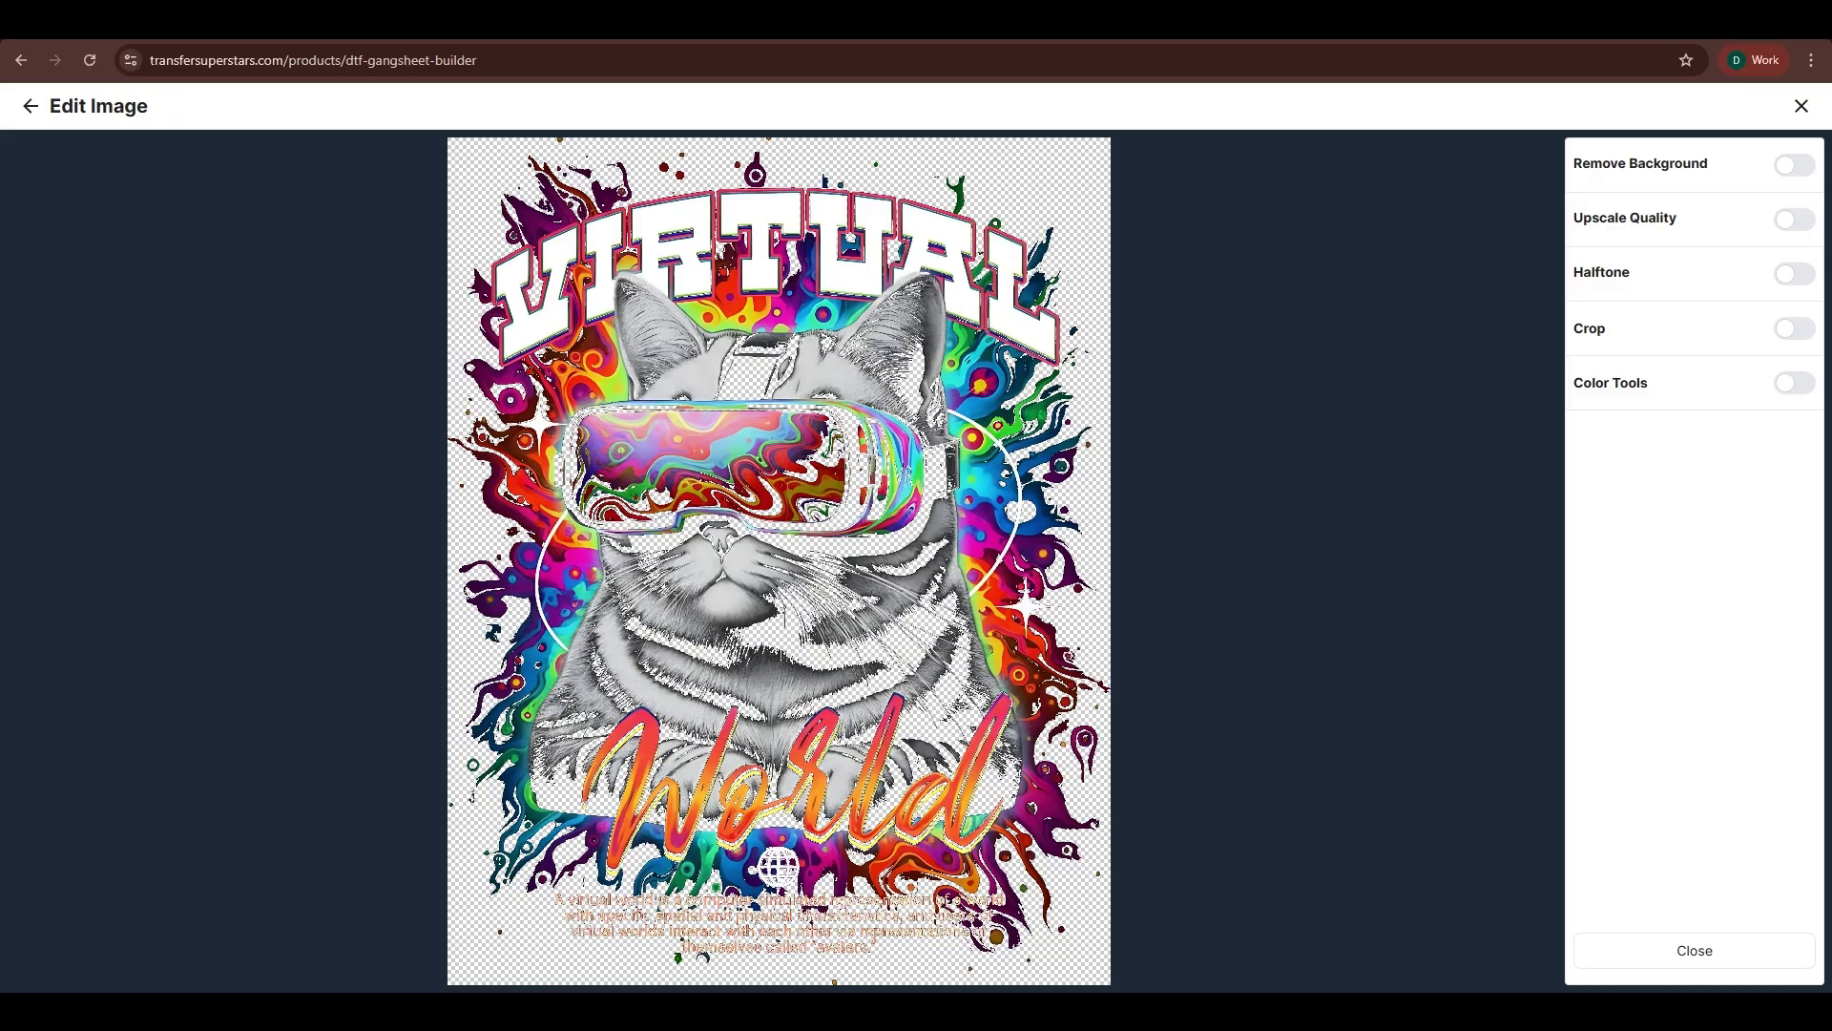
click(1793, 269)
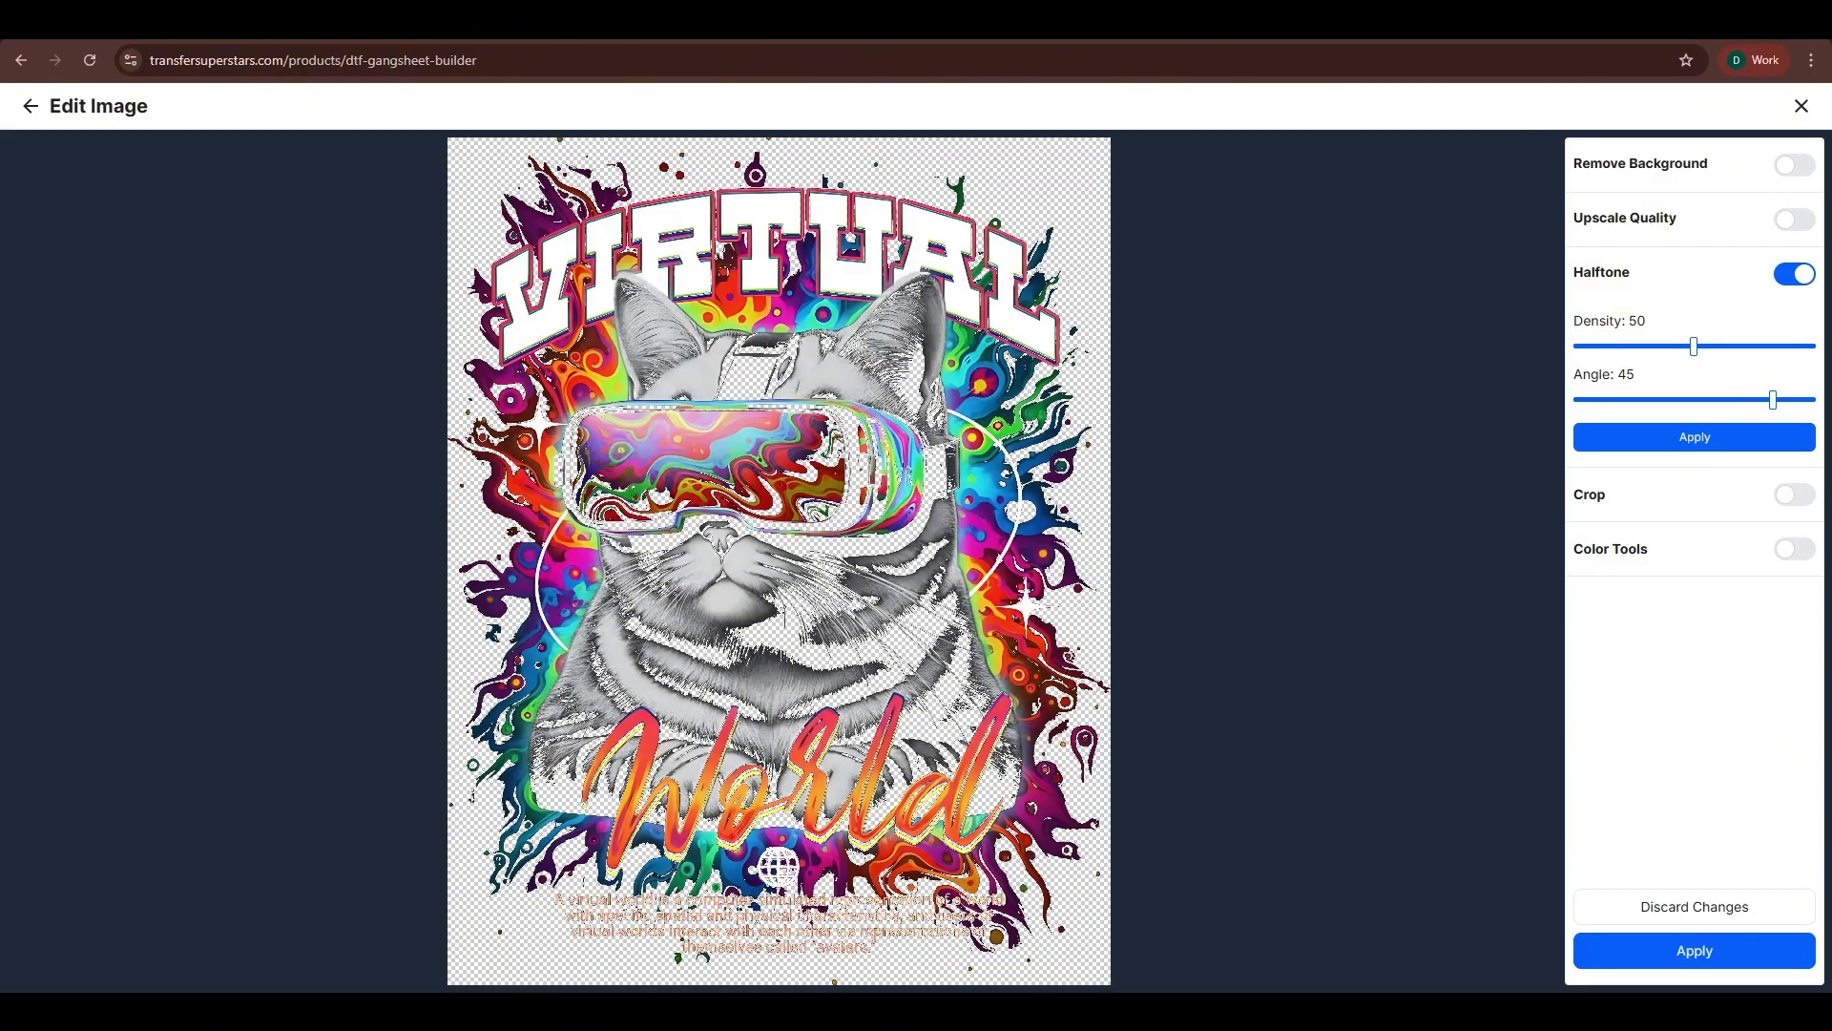
click(1692, 950)
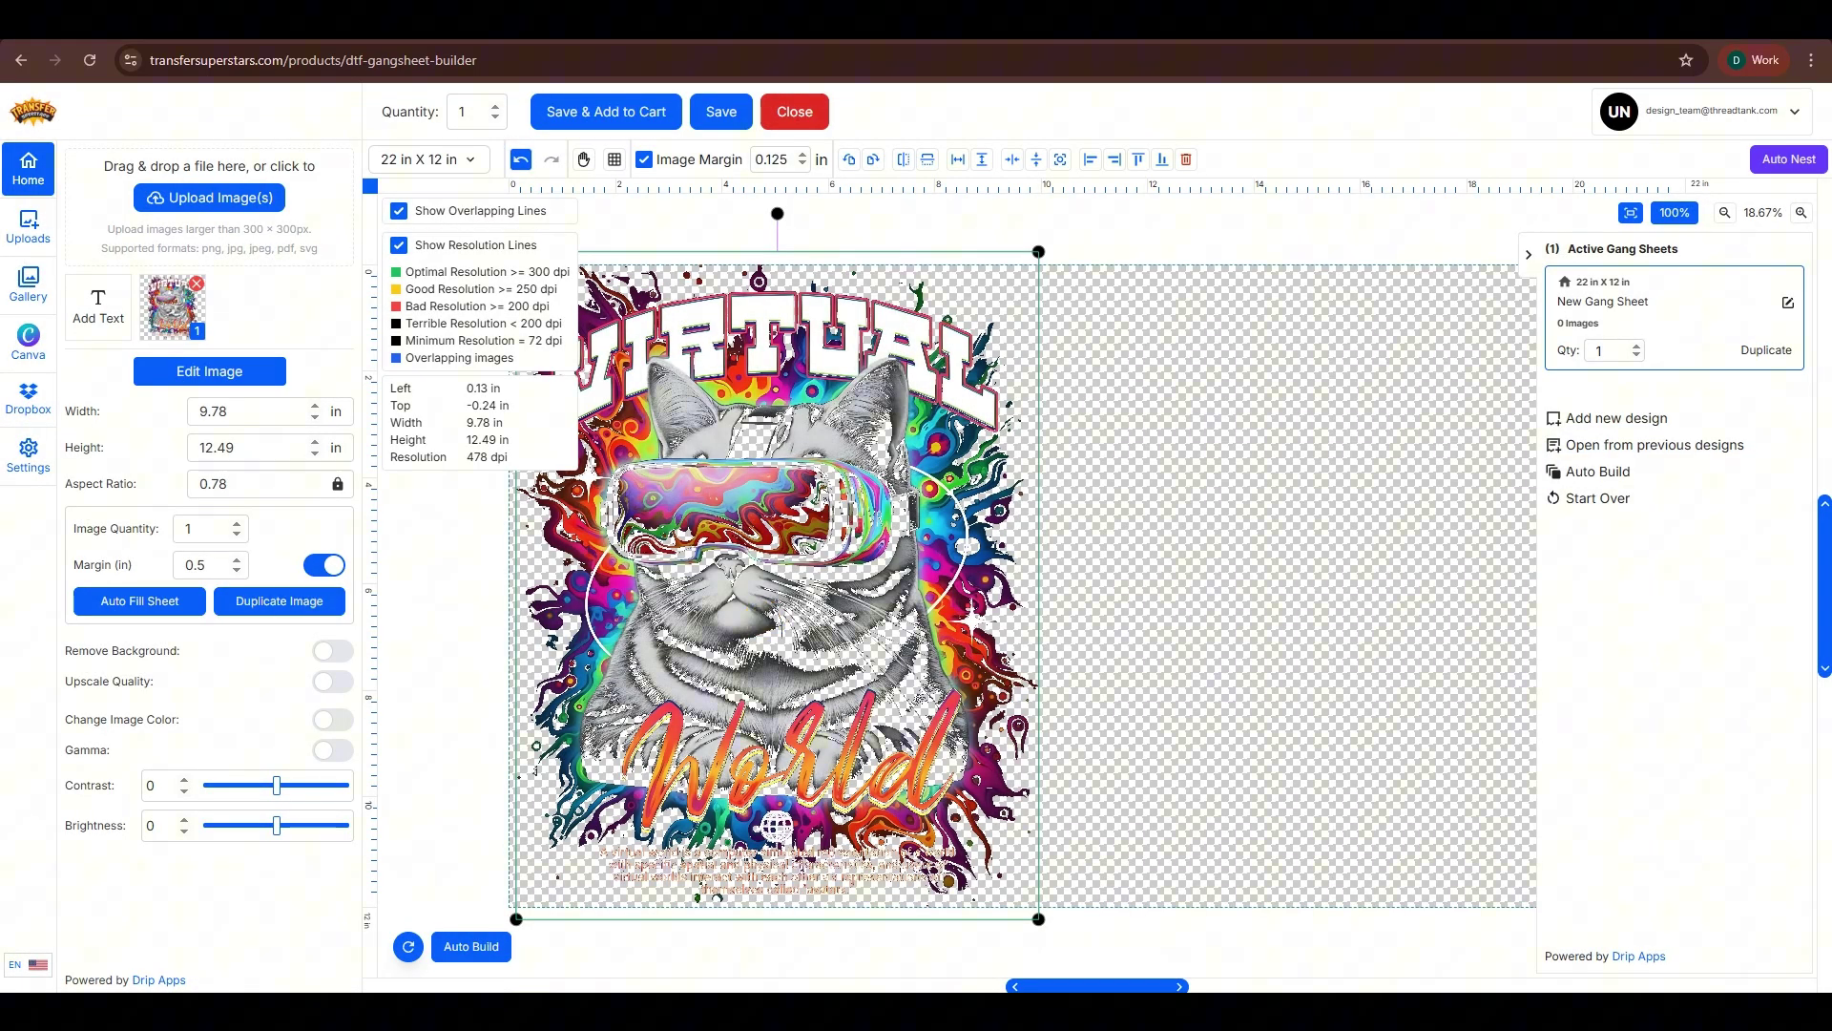
Step: Rotate the cat design 90° counterclockwise, set its height to 14 in, and fit it within the gang sheet's upper-left corner
drag(734, 507, 845, 508)
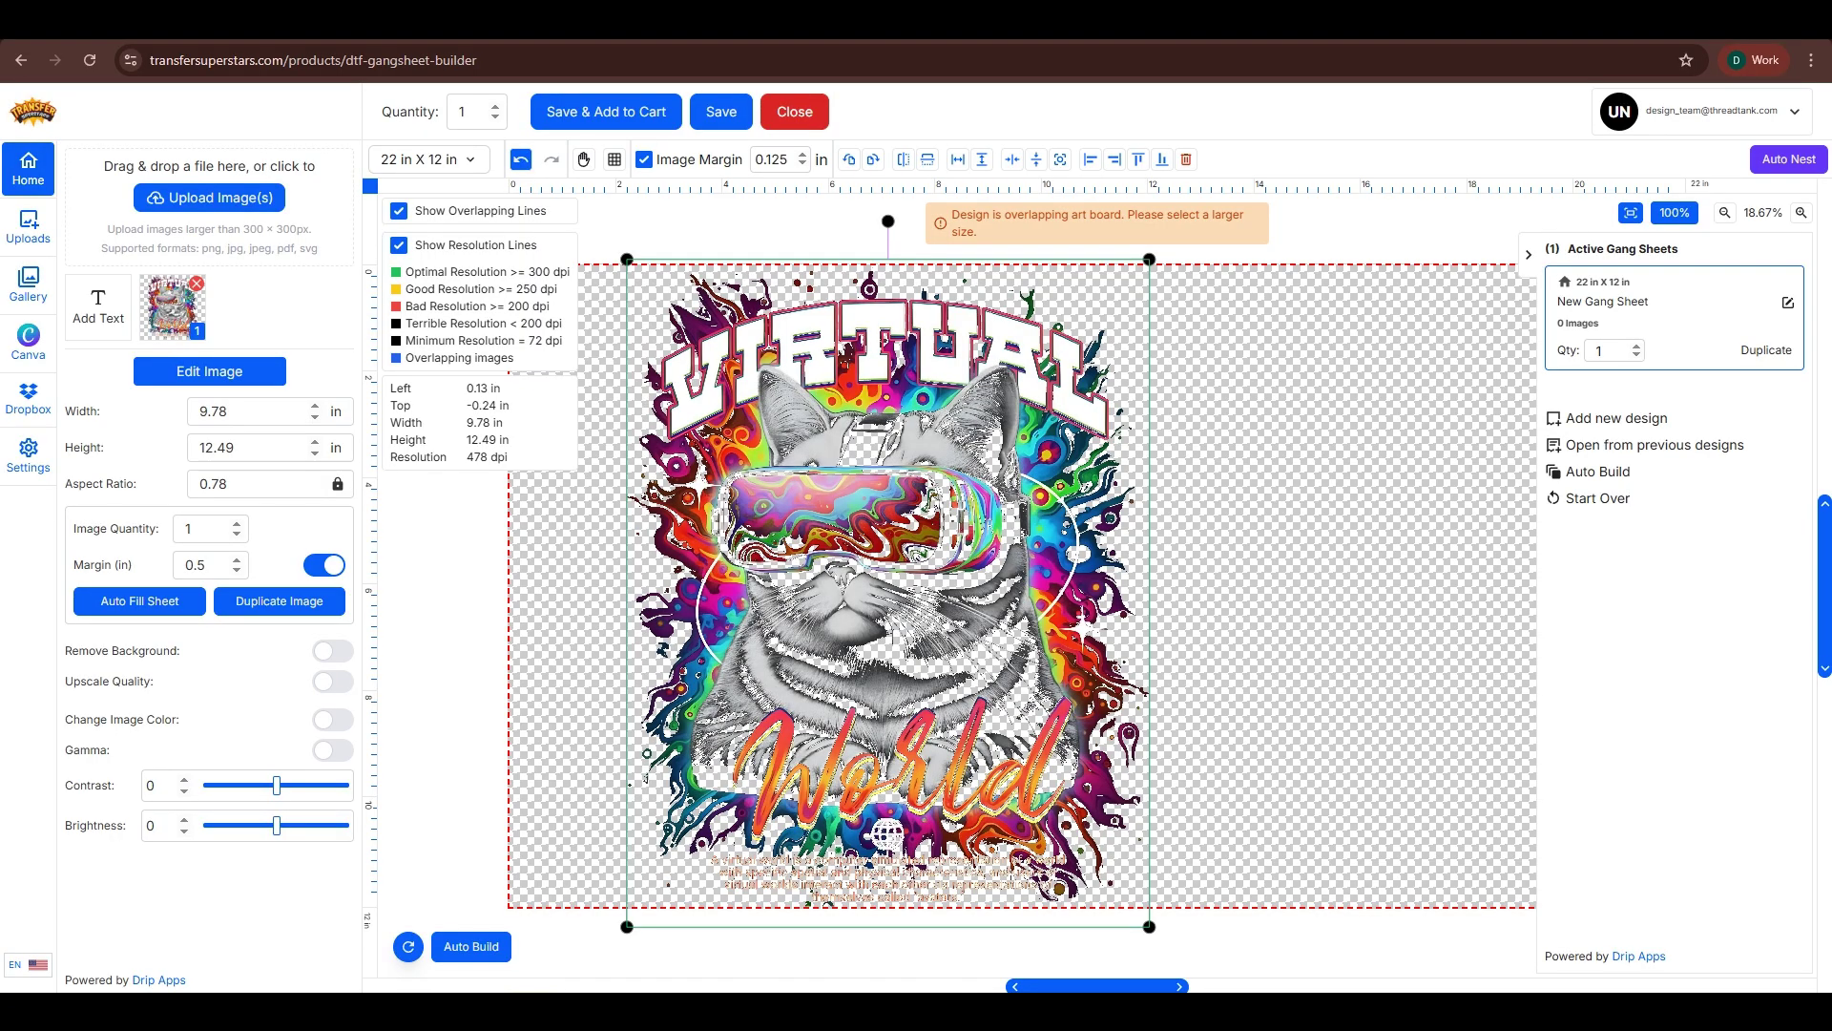
drag(888, 220, 476, 526)
double_click(212, 447)
text(14)
drag(839, 552, 845, 554)
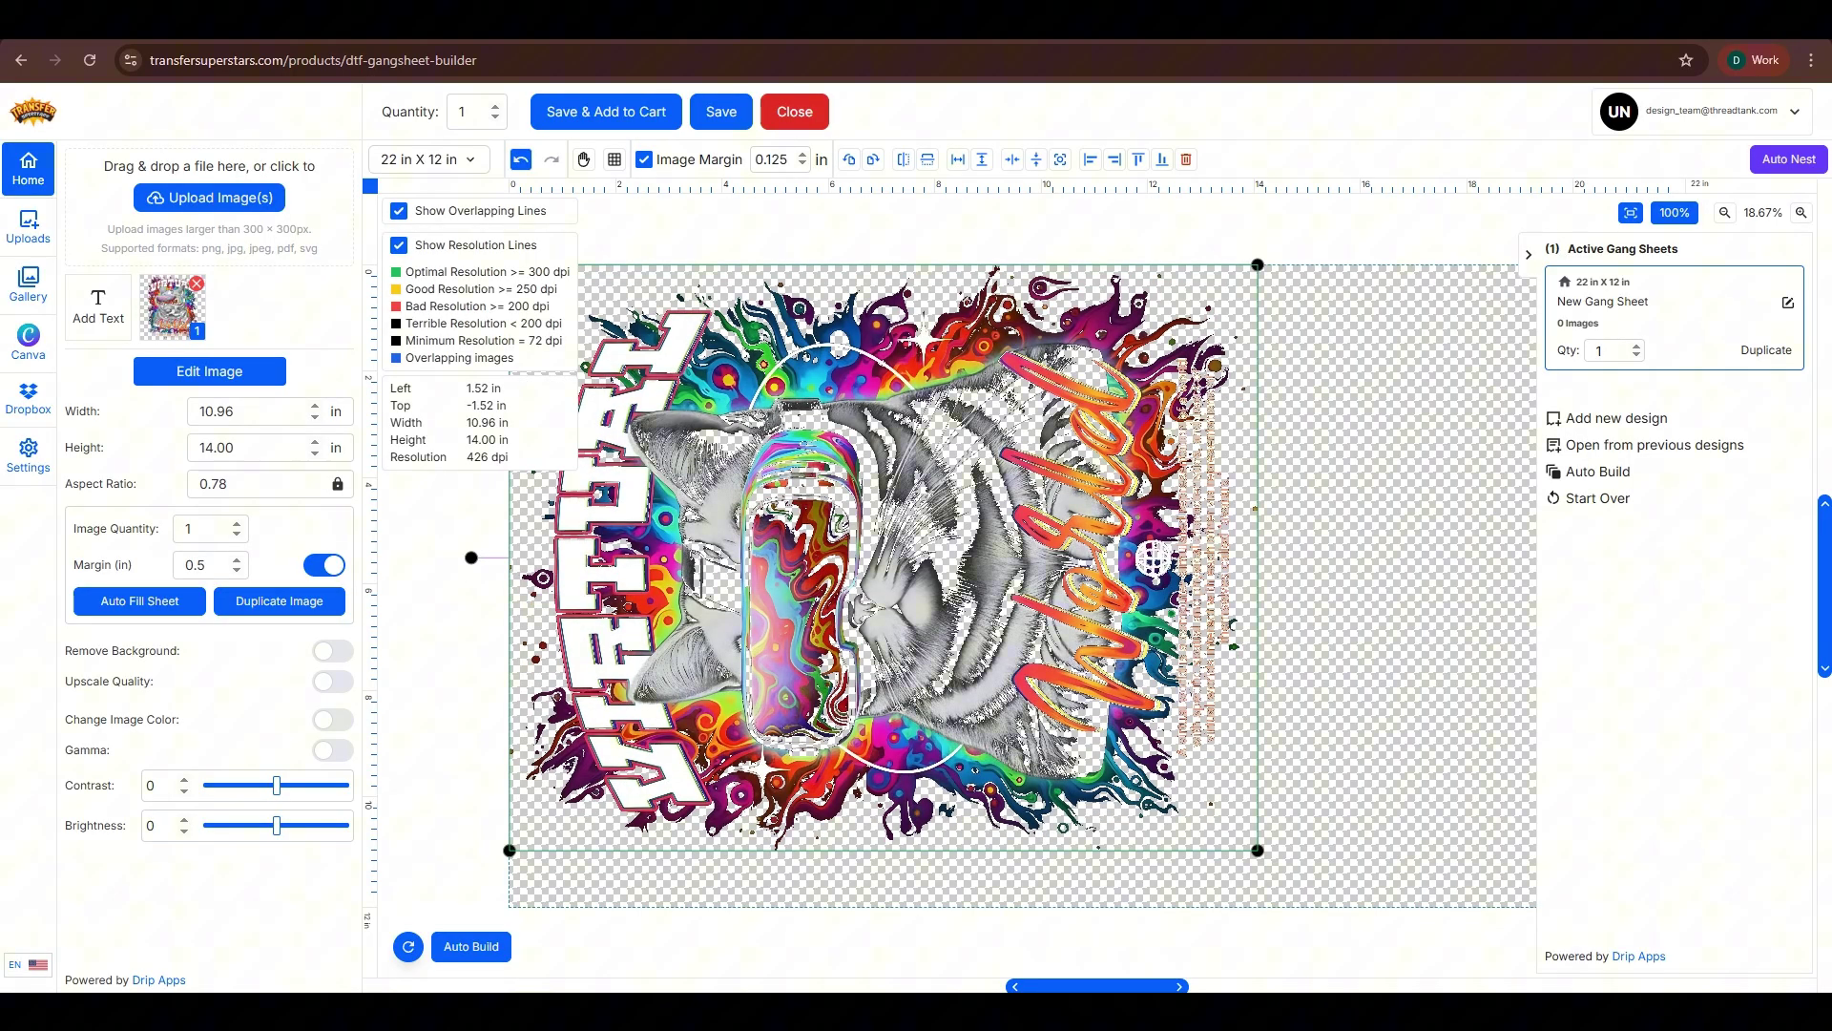
Step: Start saving the finished gang sheet and adding it to the cart
click(594, 112)
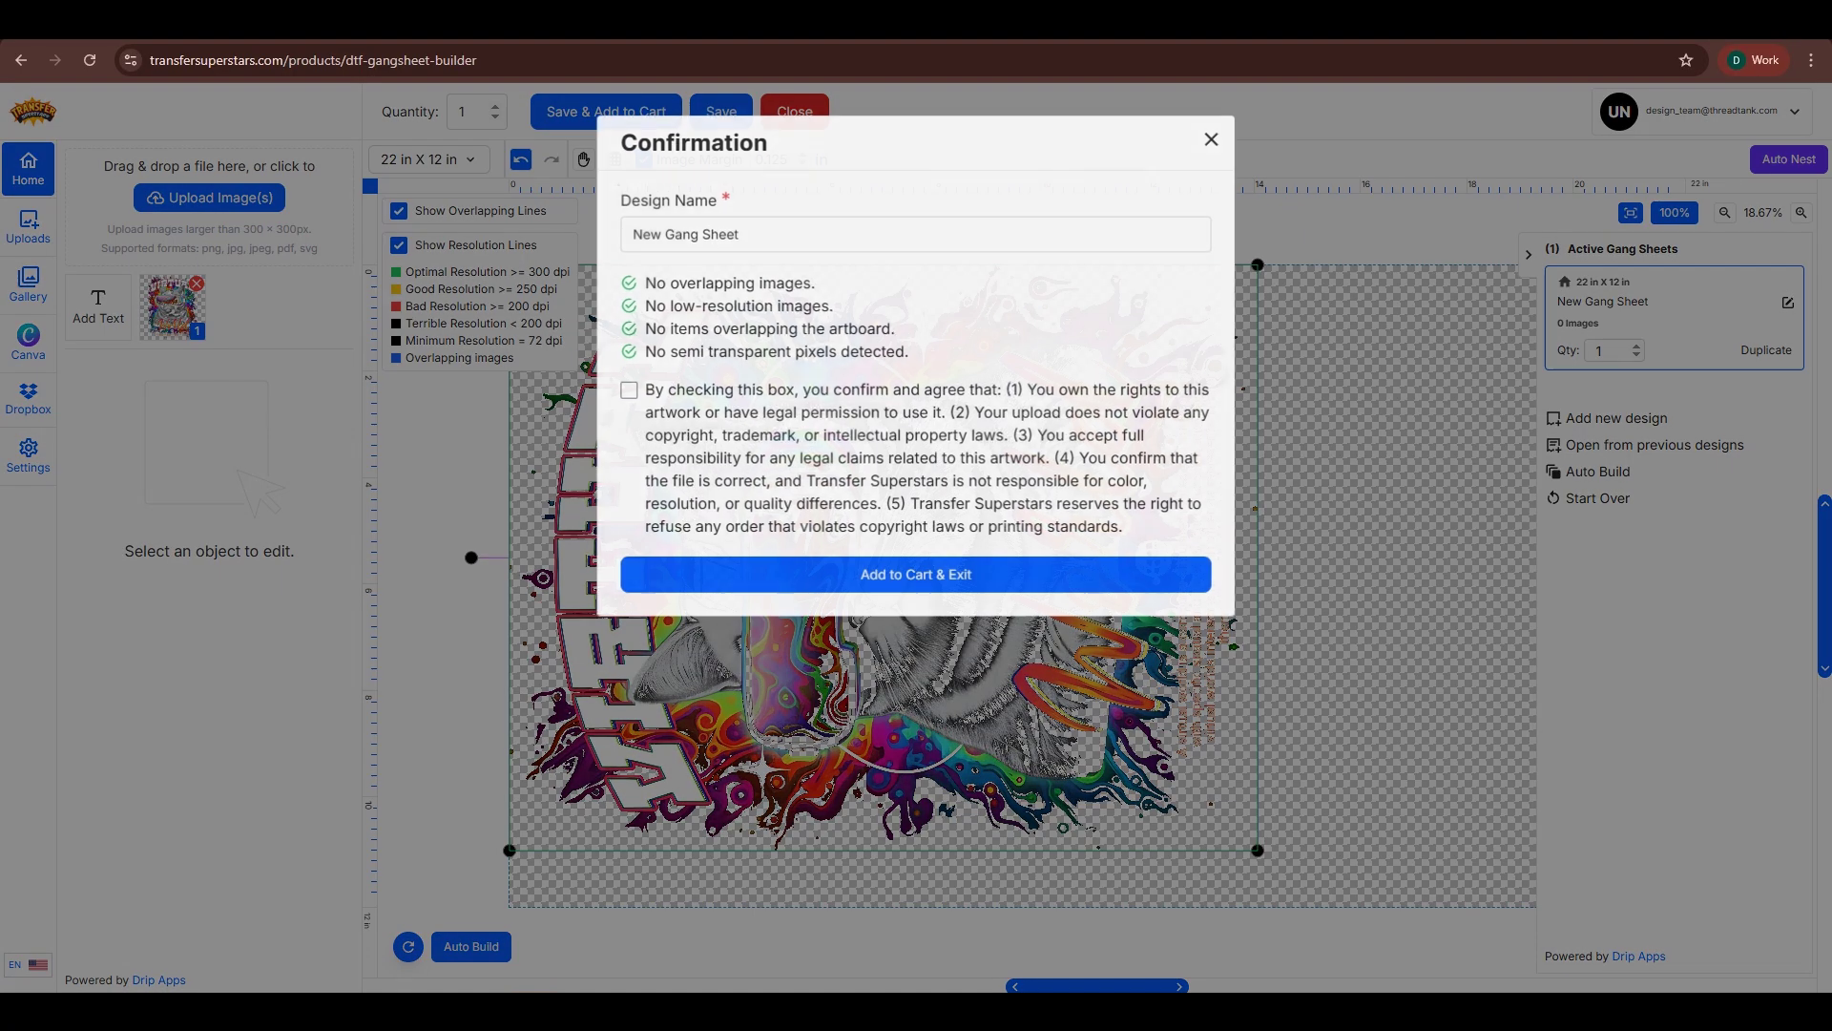